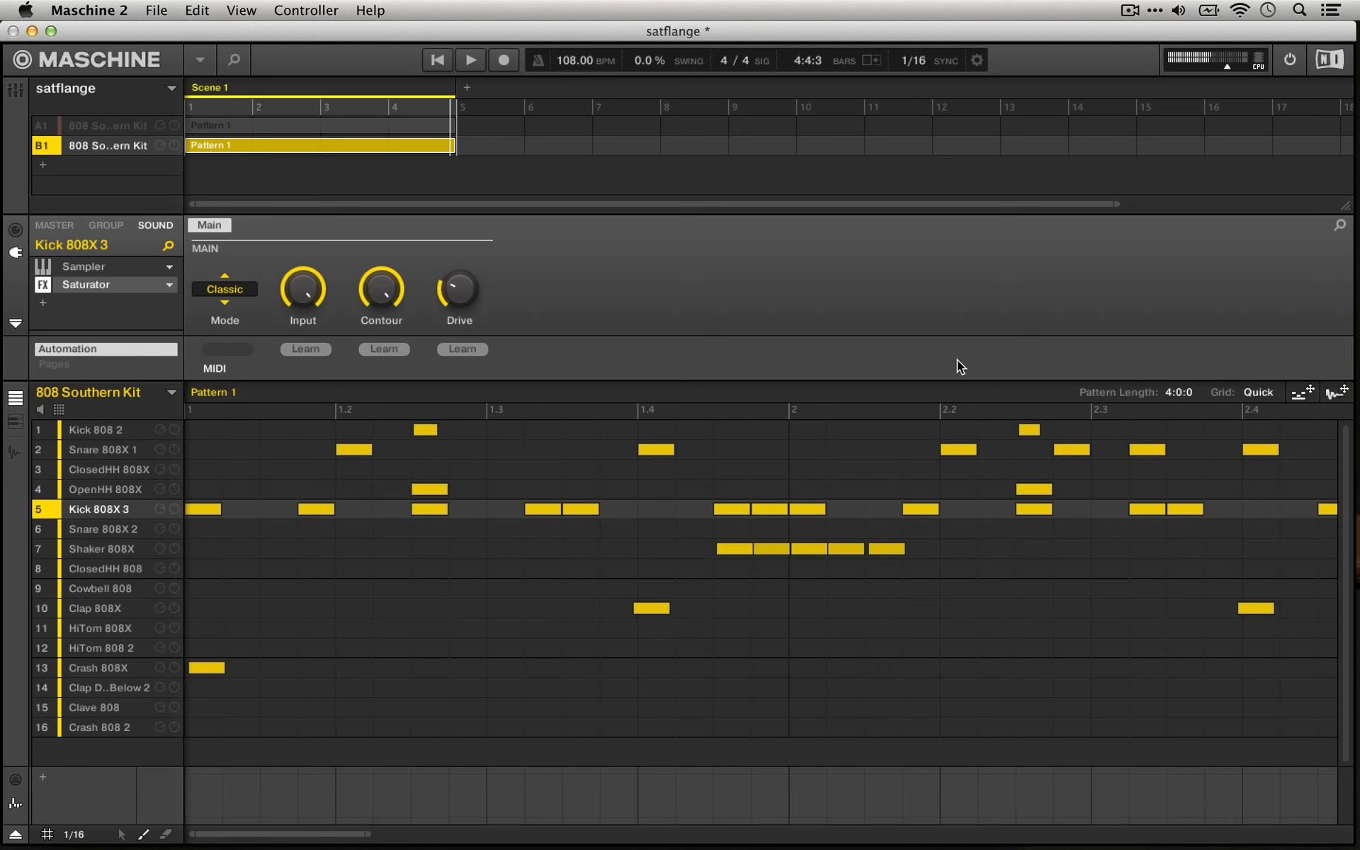
Open the macro controls of the Cowbell 808 sound and adjust Delay 1 S beside its Timeless 2 window, returning to the plug-in parameters.
{"action": "left_click", "coordinate": [86, 588]}
{"action": "left_click_drag", "start_coordinate": [903, 175], "coordinate": [604, 178]}
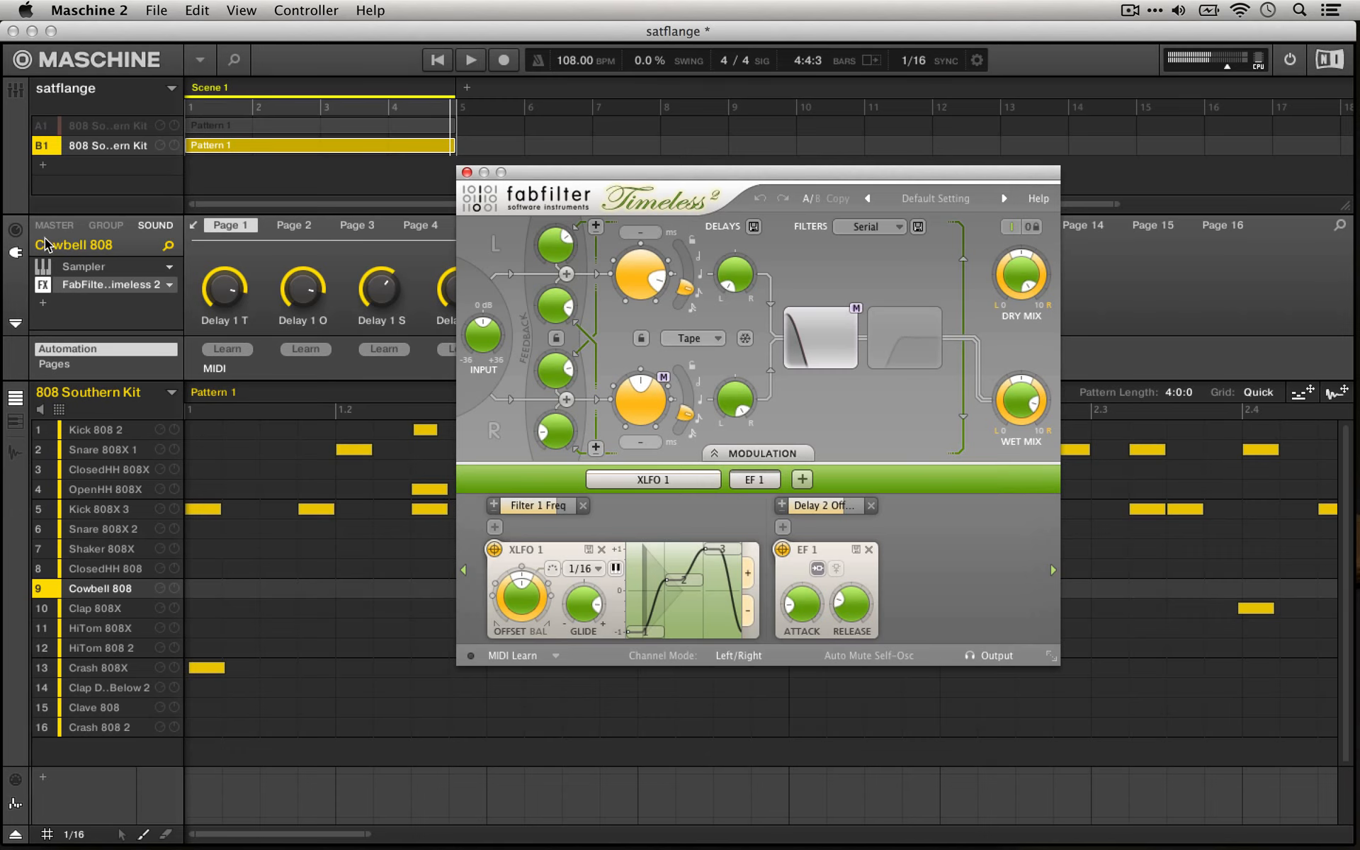
{"action": "left_click", "coordinate": [23, 236]}
{"action": "left_click", "coordinate": [22, 232]}
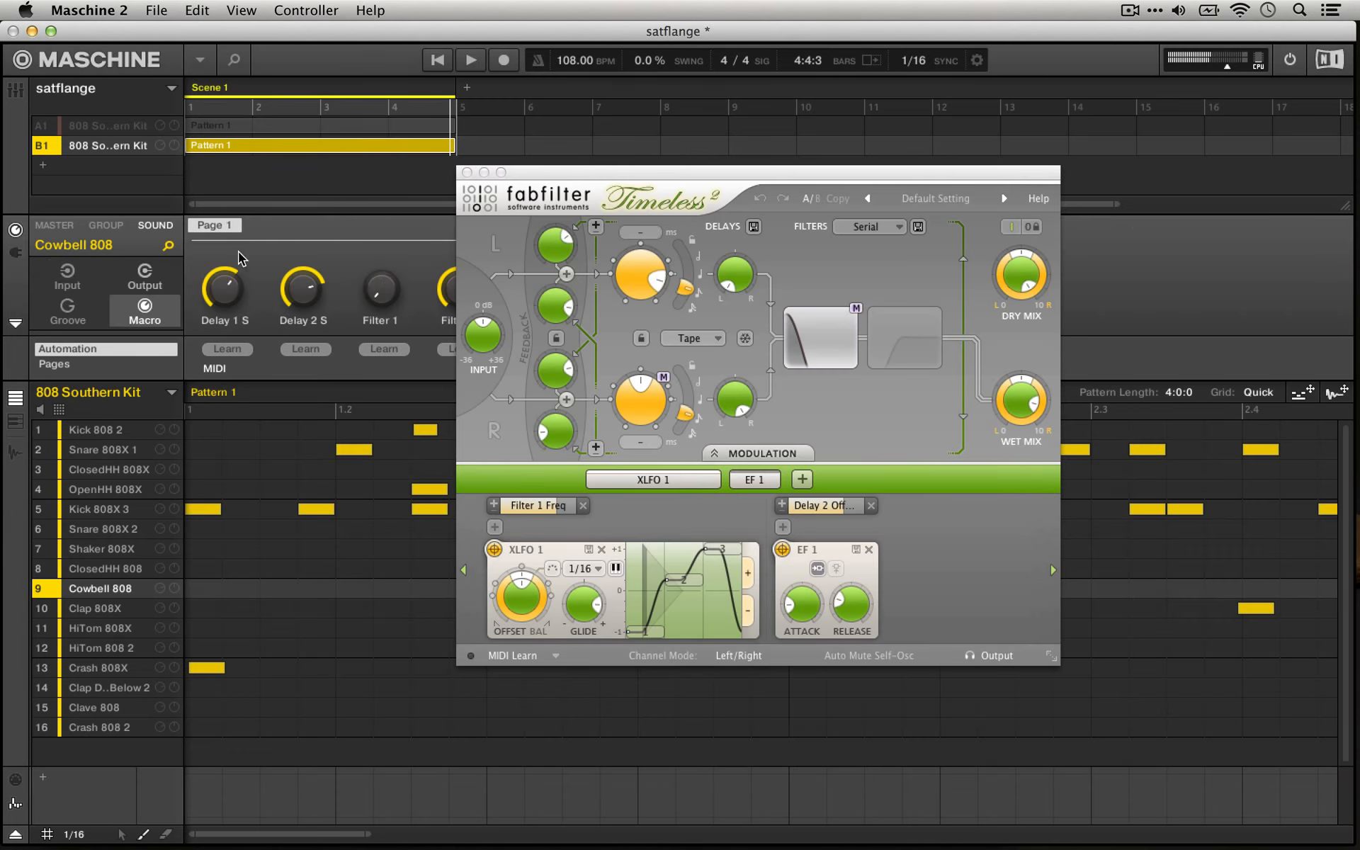
{"action": "left_click_drag", "start_coordinate": [546, 172], "coordinate": [778, 113]}
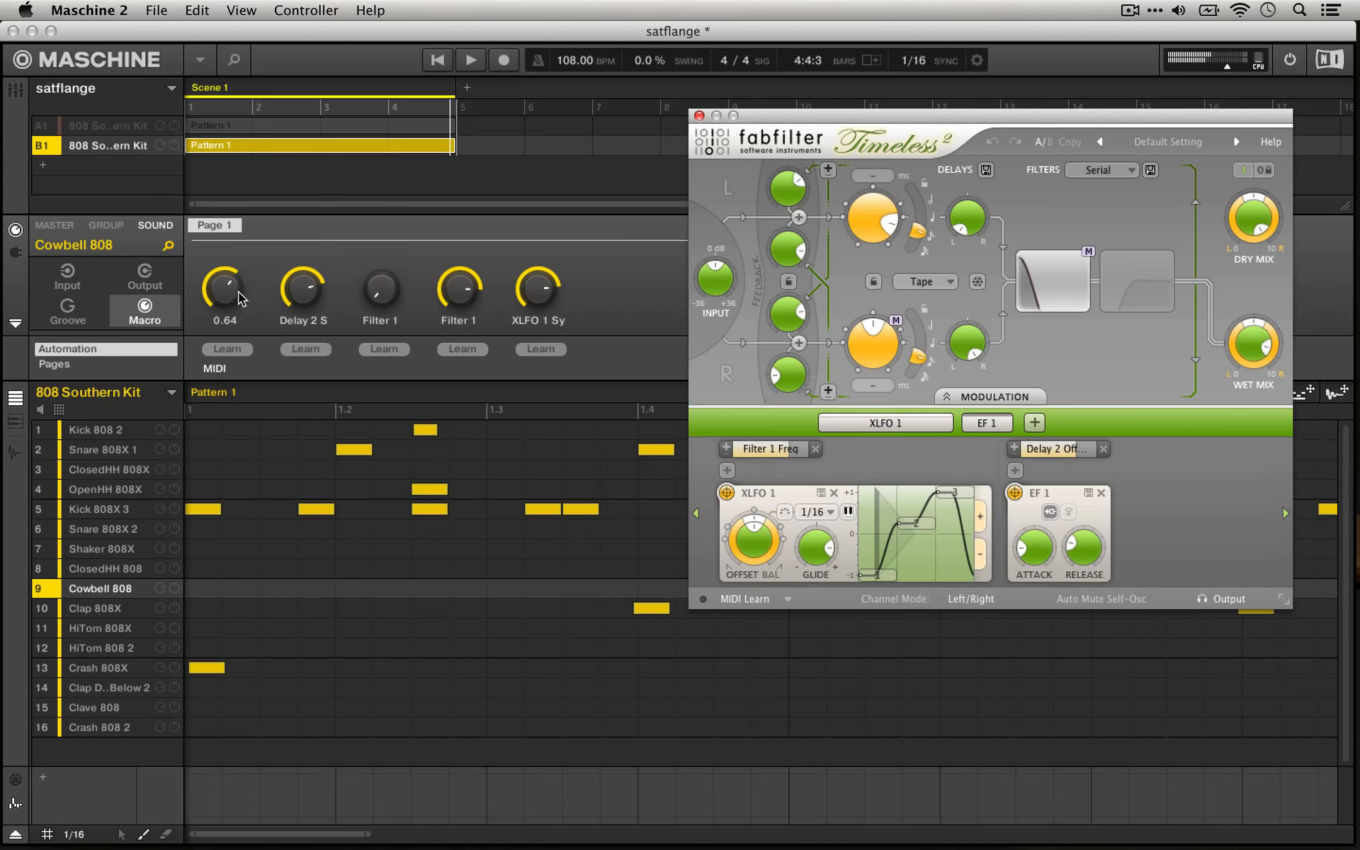
{"action": "left_click", "coordinate": [590, 236]}
{"action": "mouse_move", "coordinate": [918, 220]}
{"action": "left_mouse_down"}
{"action": "mouse_move", "coordinate": [900, 172]}
{"action": "mouse_move", "coordinate": [936, 237]}
{"action": "left_mouse_up"}
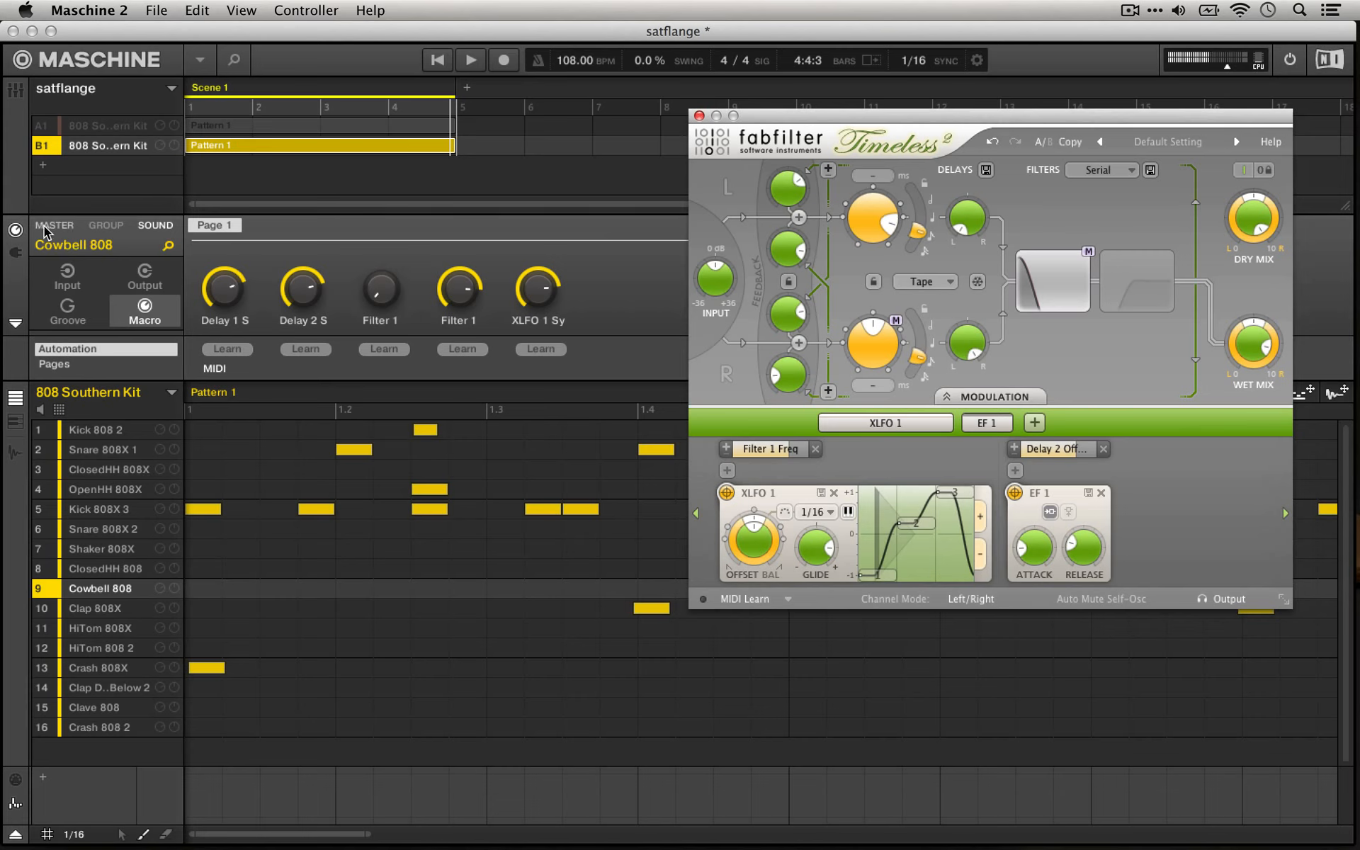
{"action": "left_click", "coordinate": [15, 252]}
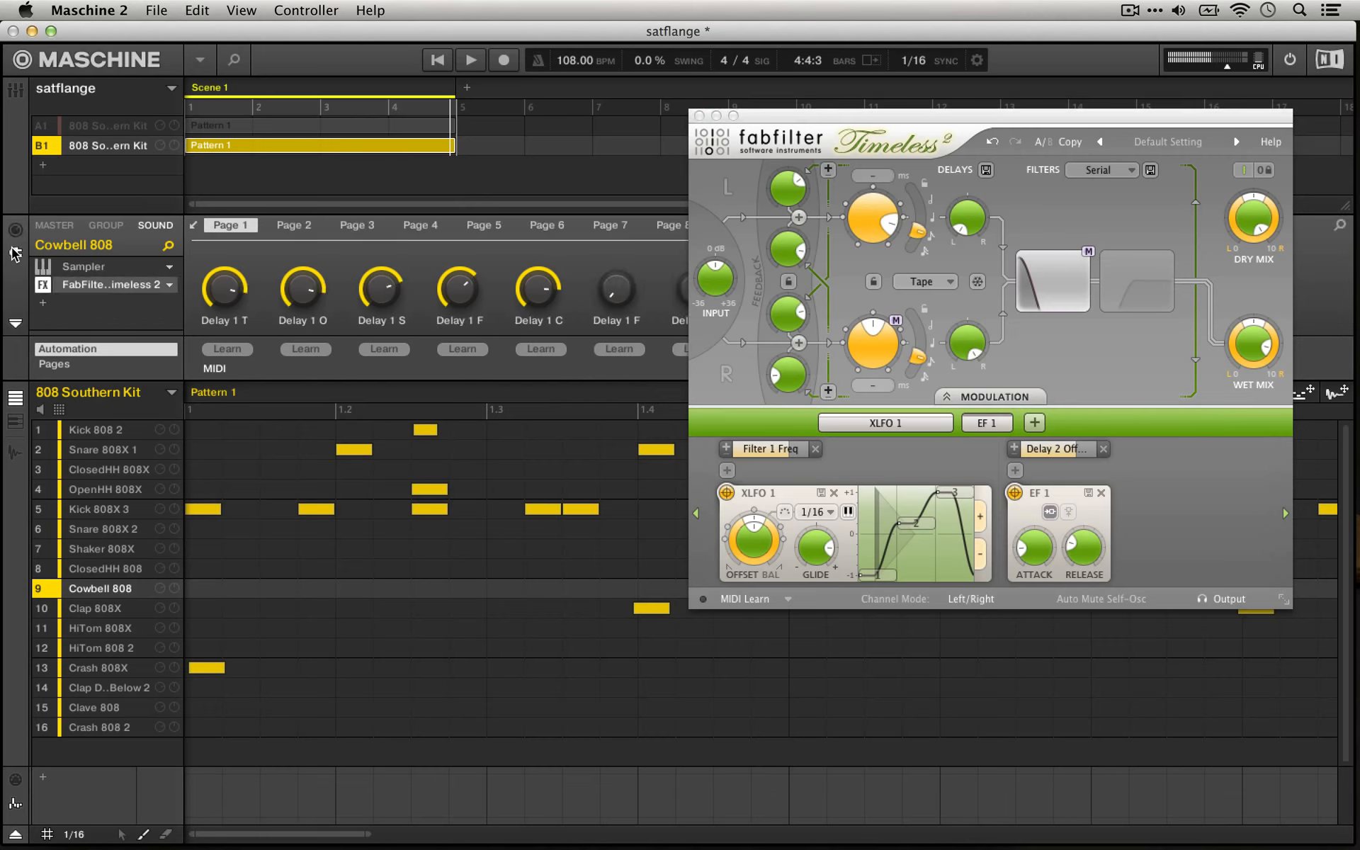
Mute the Cowbell 808 sound in group B1, view group A1's kick effects, and return to group B1.
{"action": "left_click", "coordinate": [38, 587]}
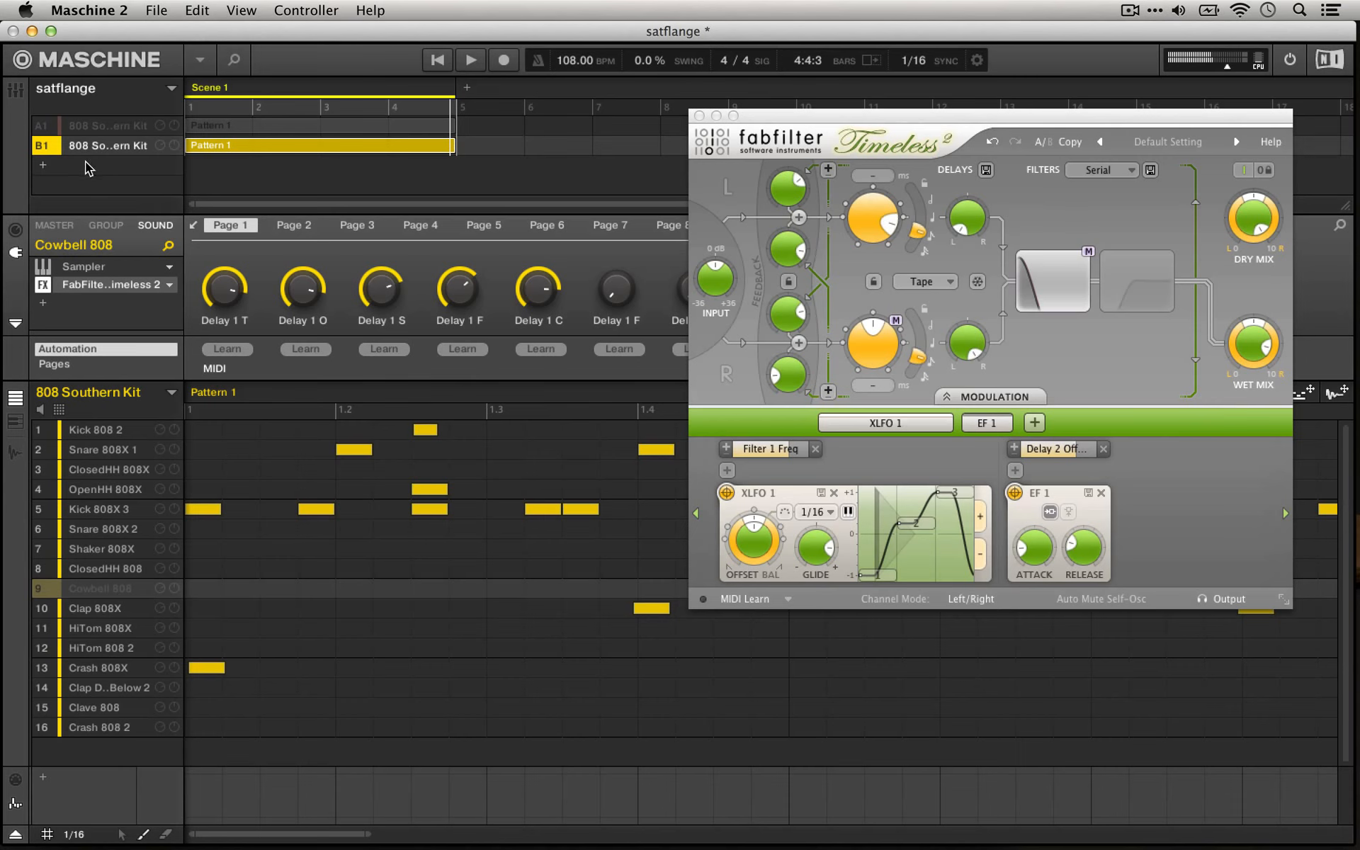
{"action": "left_click", "coordinate": [92, 123]}
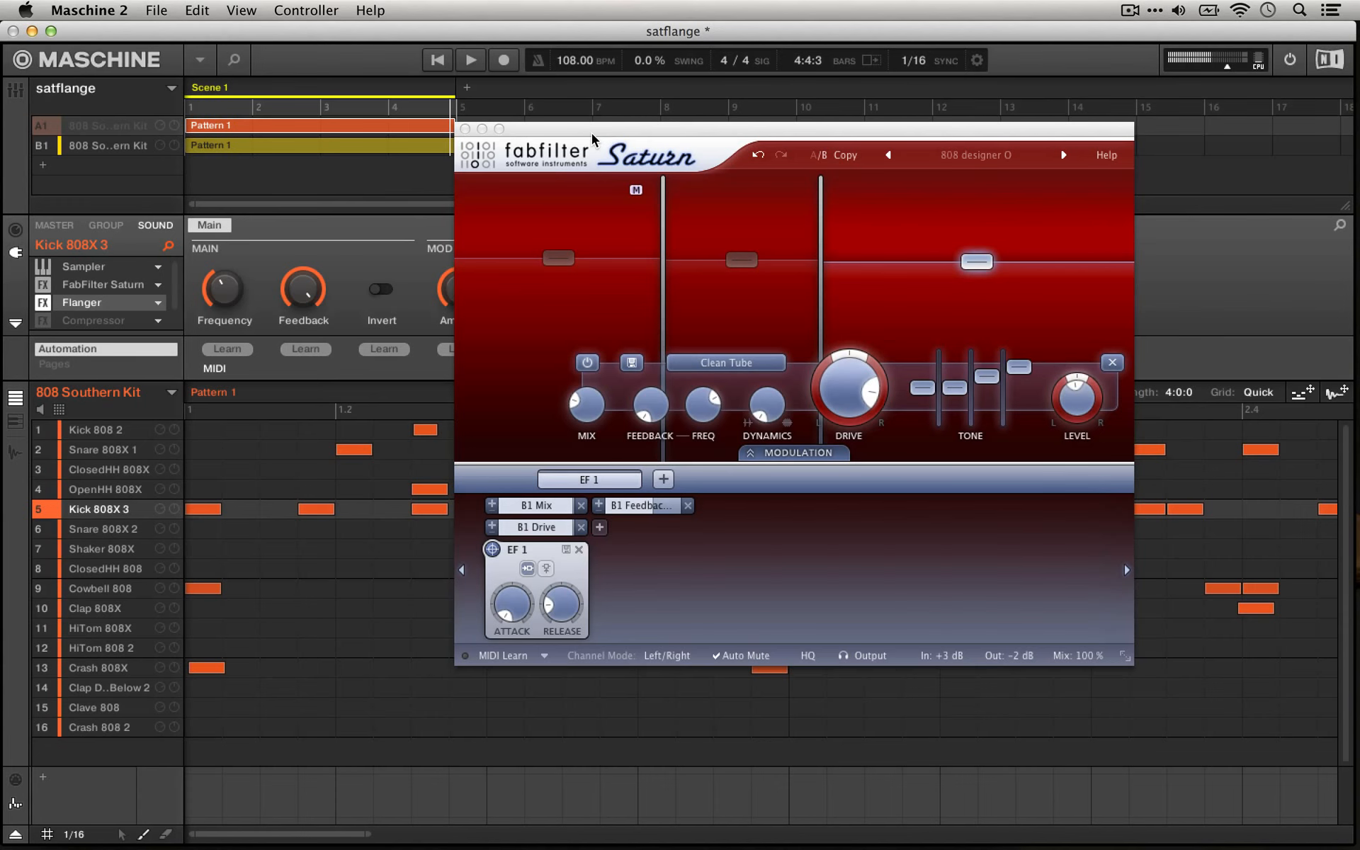
{"action": "left_click", "coordinate": [89, 147]}
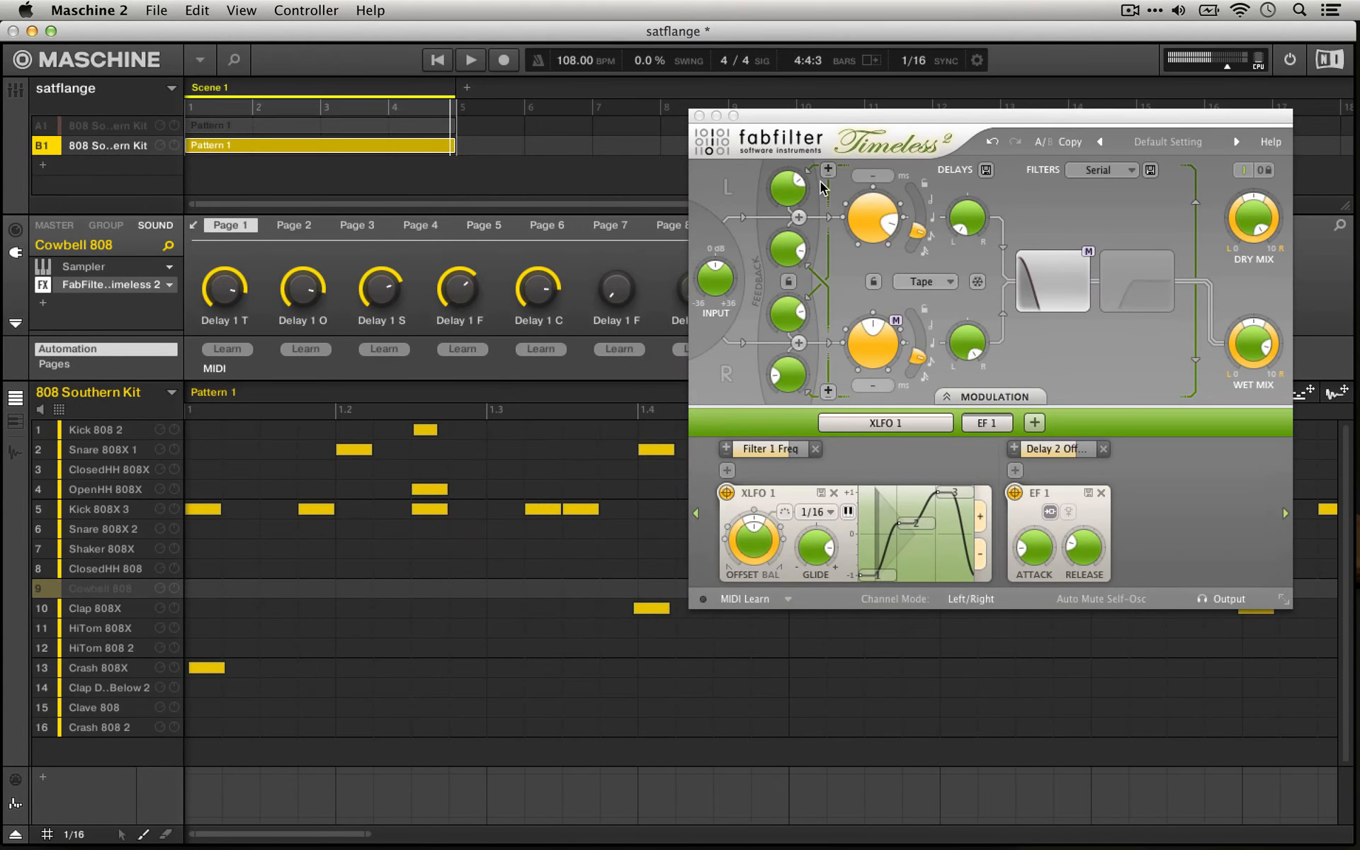
{"action": "left_click_drag", "start_coordinate": [834, 121], "coordinate": [981, 160]}
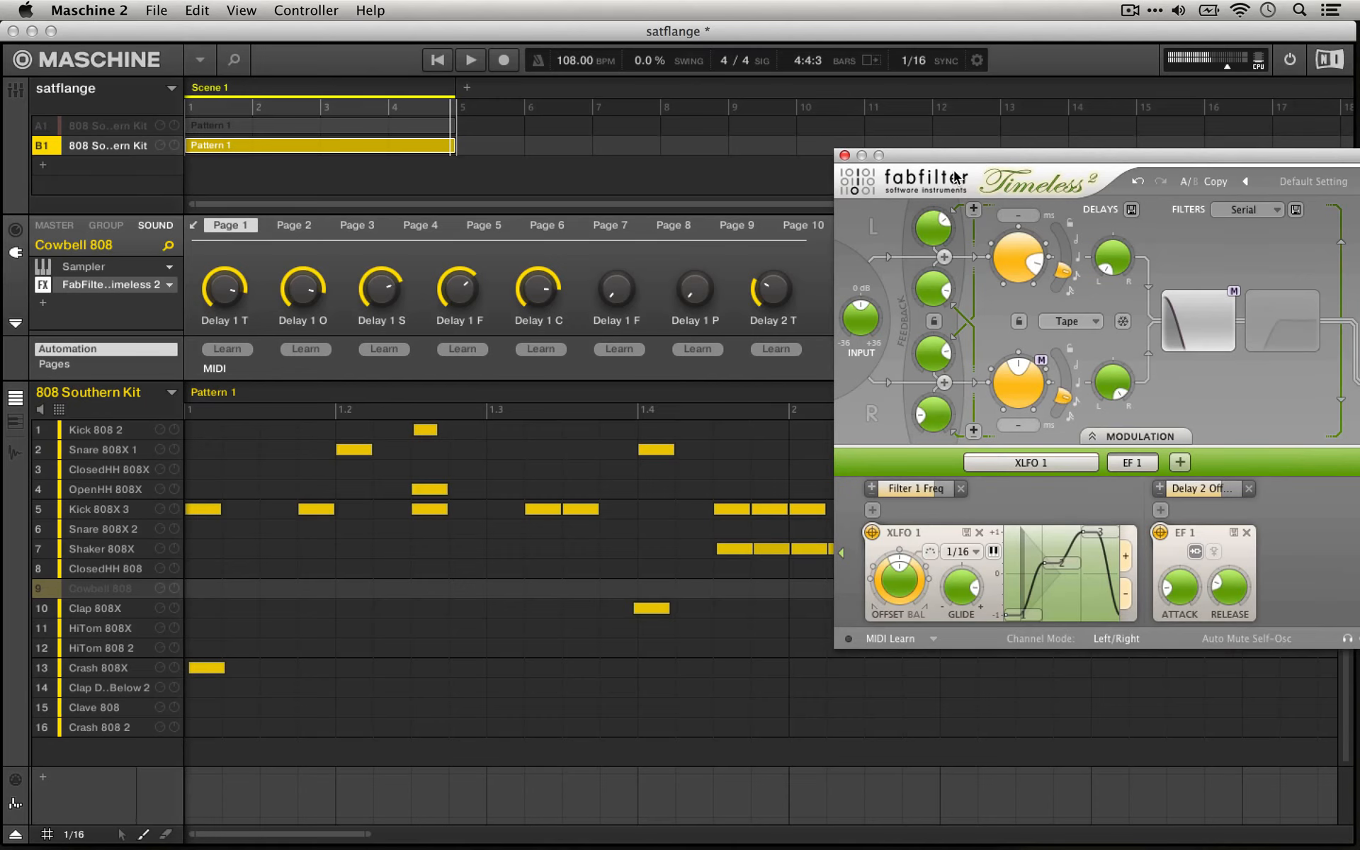
Select Snare 808X 1 in group B1 and briefly play the pattern.
{"action": "left_click", "coordinate": [444, 453]}
{"action": "key", "text": "space"}
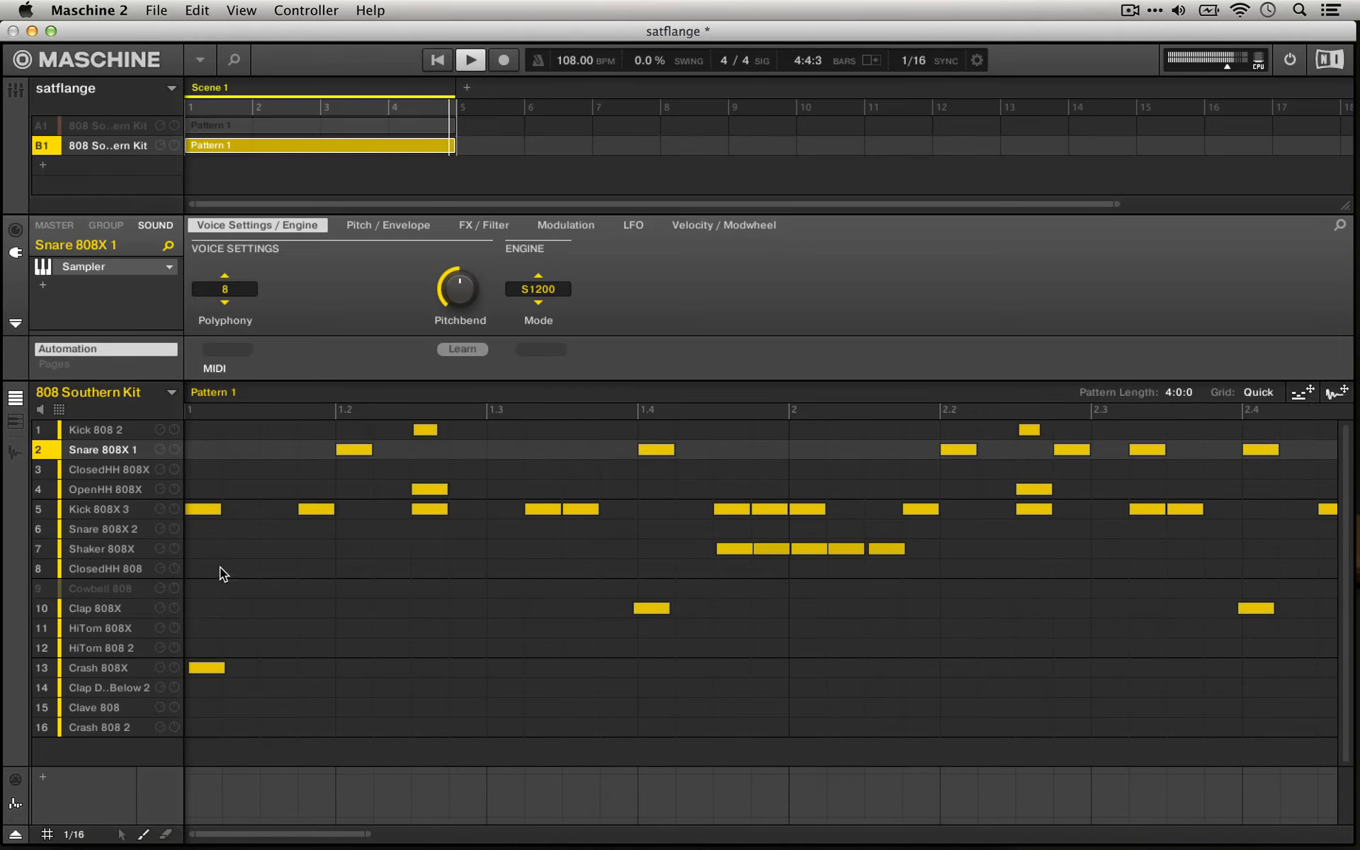
{"action": "key", "text": "space"}
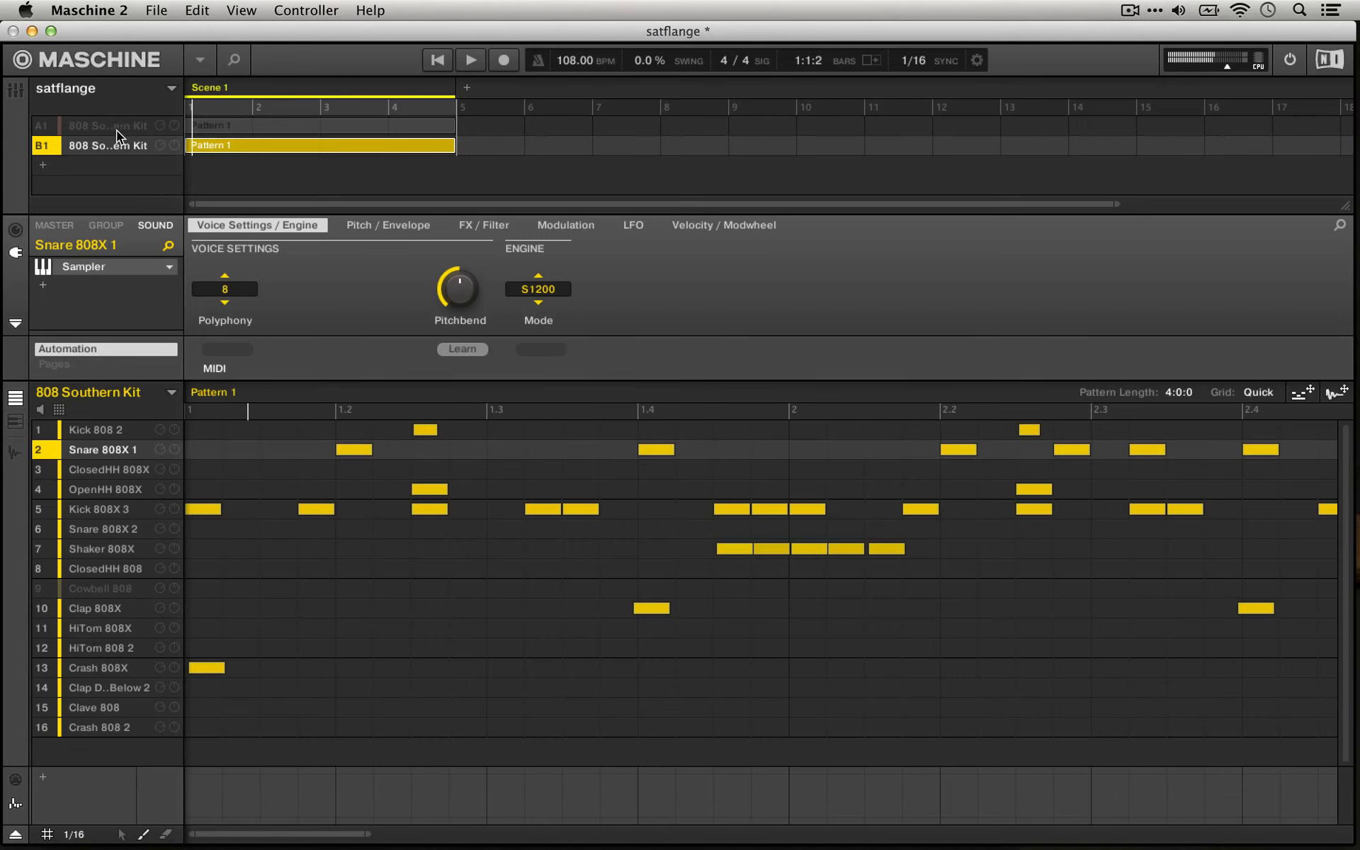
Solo group A1 and briefly play its pattern with the Kick 808X 3 effects chain open.
{"action": "left_click", "coordinate": [50, 128]}
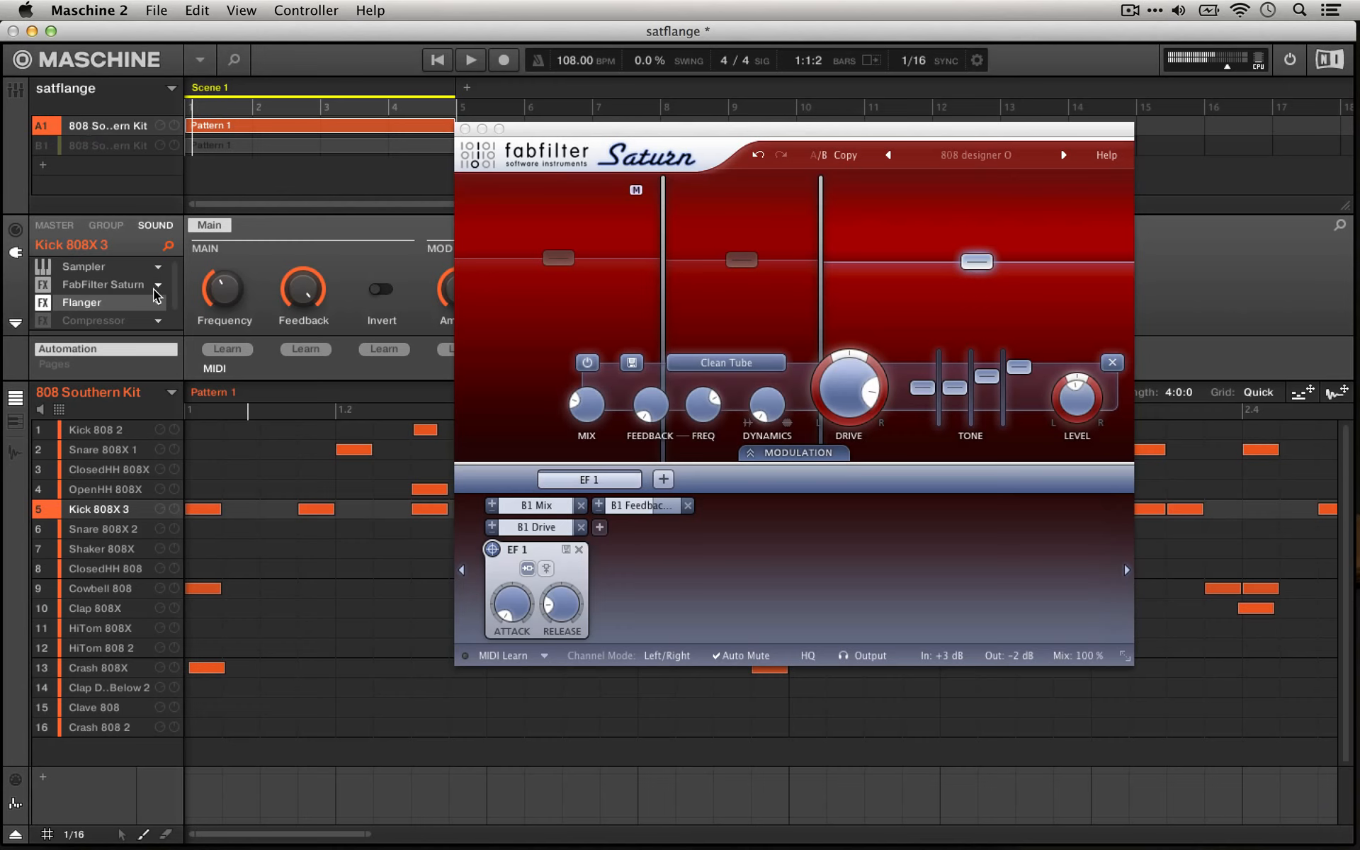
{"action": "key", "text": "space"}
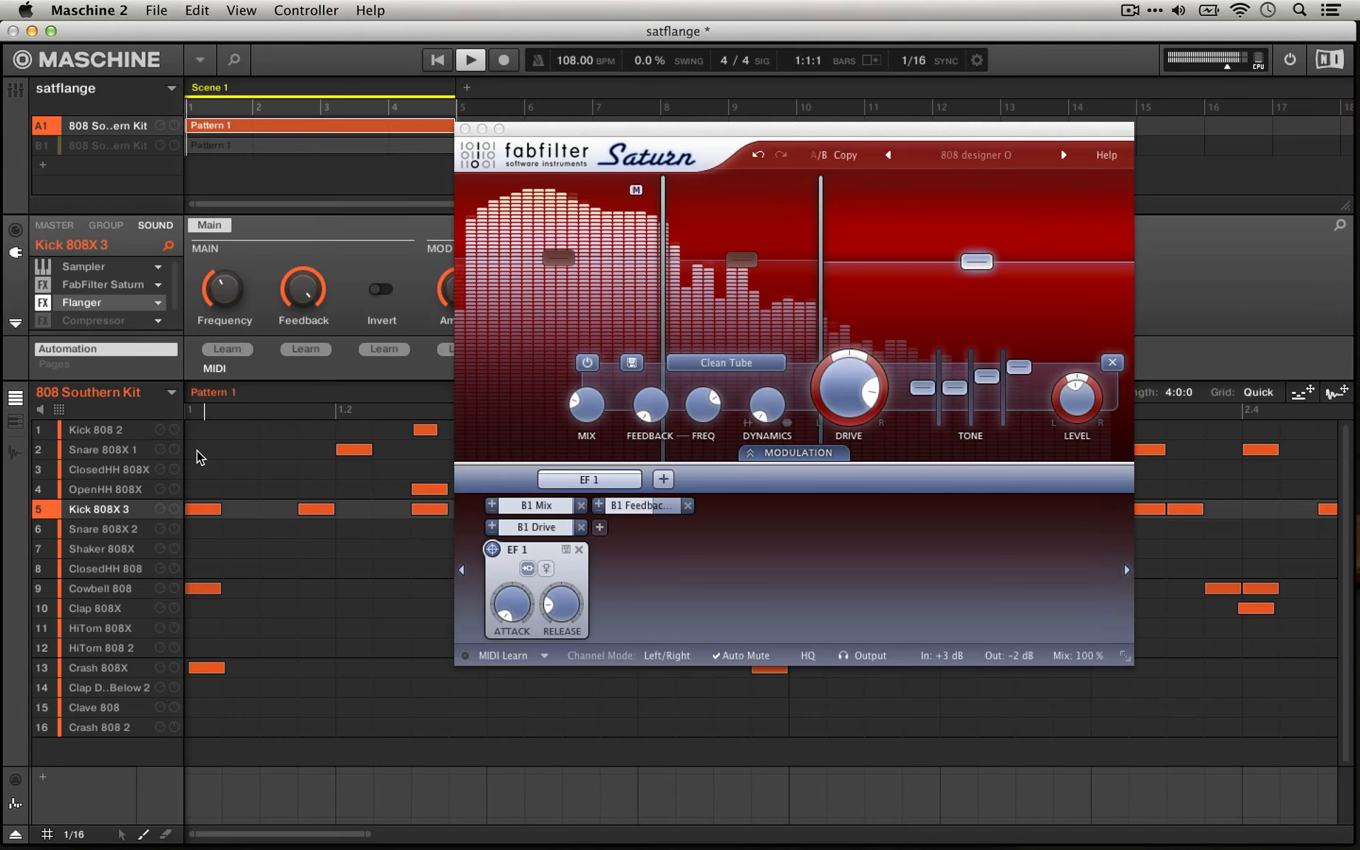
{"action": "key", "text": "space"}
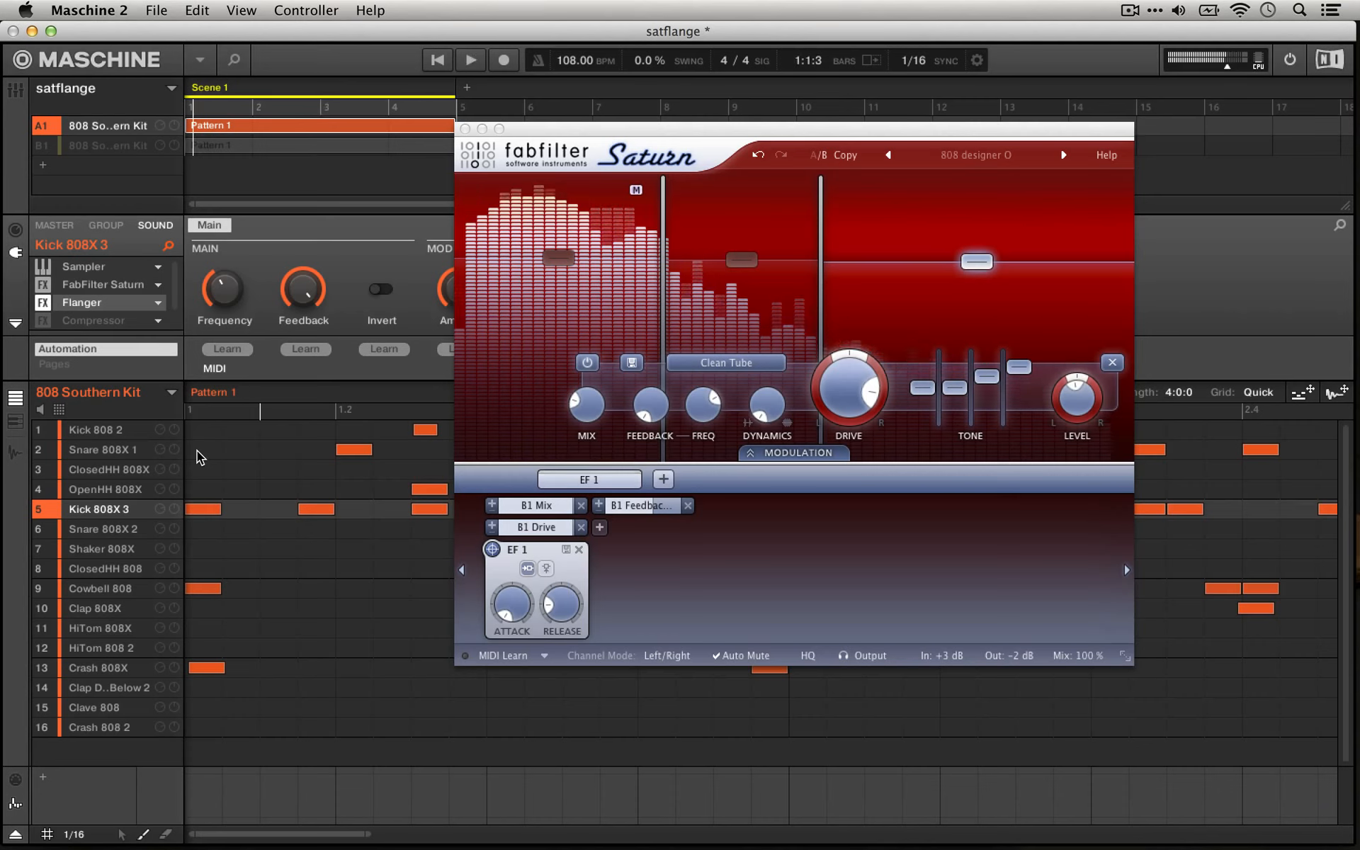
Solo group B1 and, within it, solo the Kick 808X 3 sound.
{"action": "left_click", "coordinate": [83, 147]}
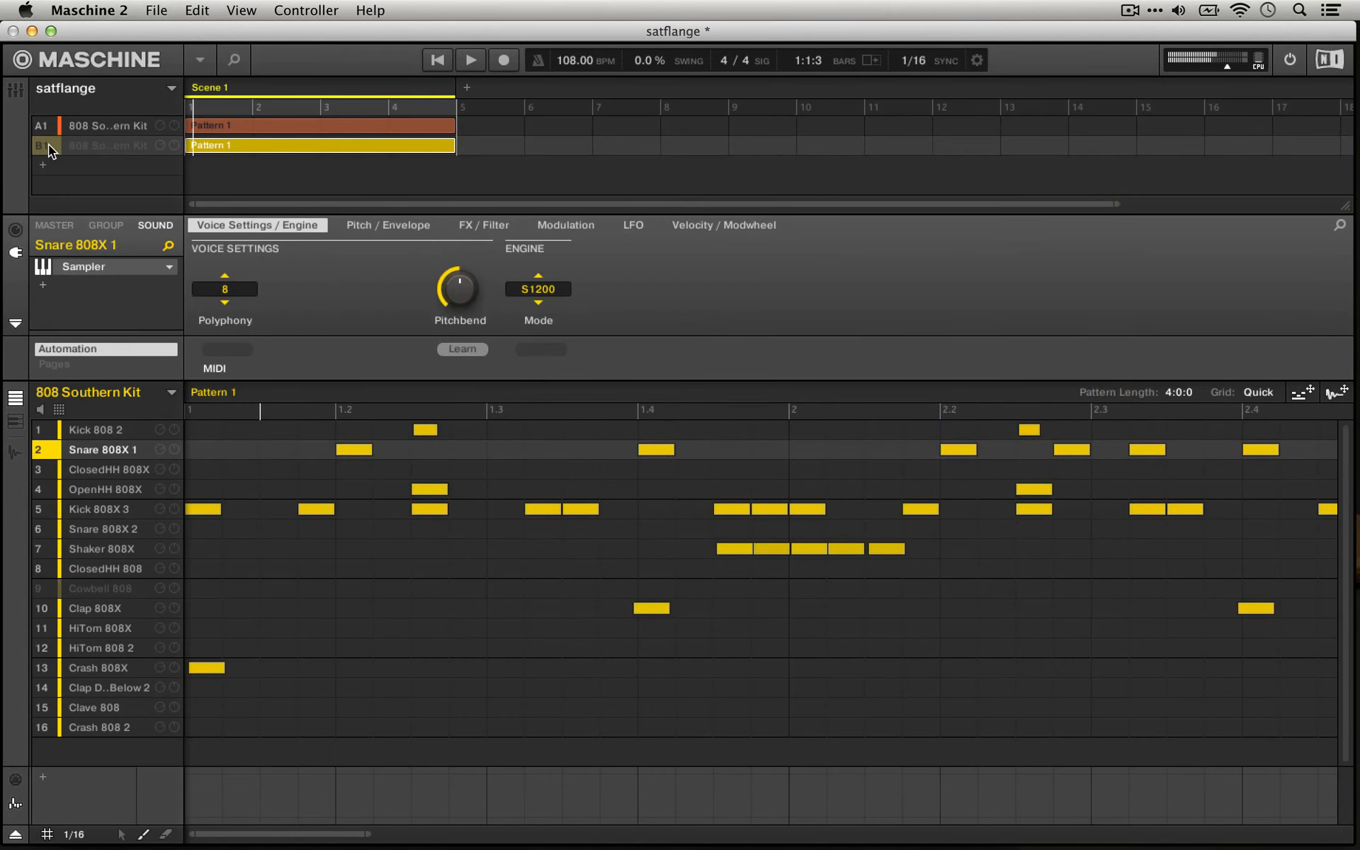
{"action": "right_click", "coordinate": [48, 145]}
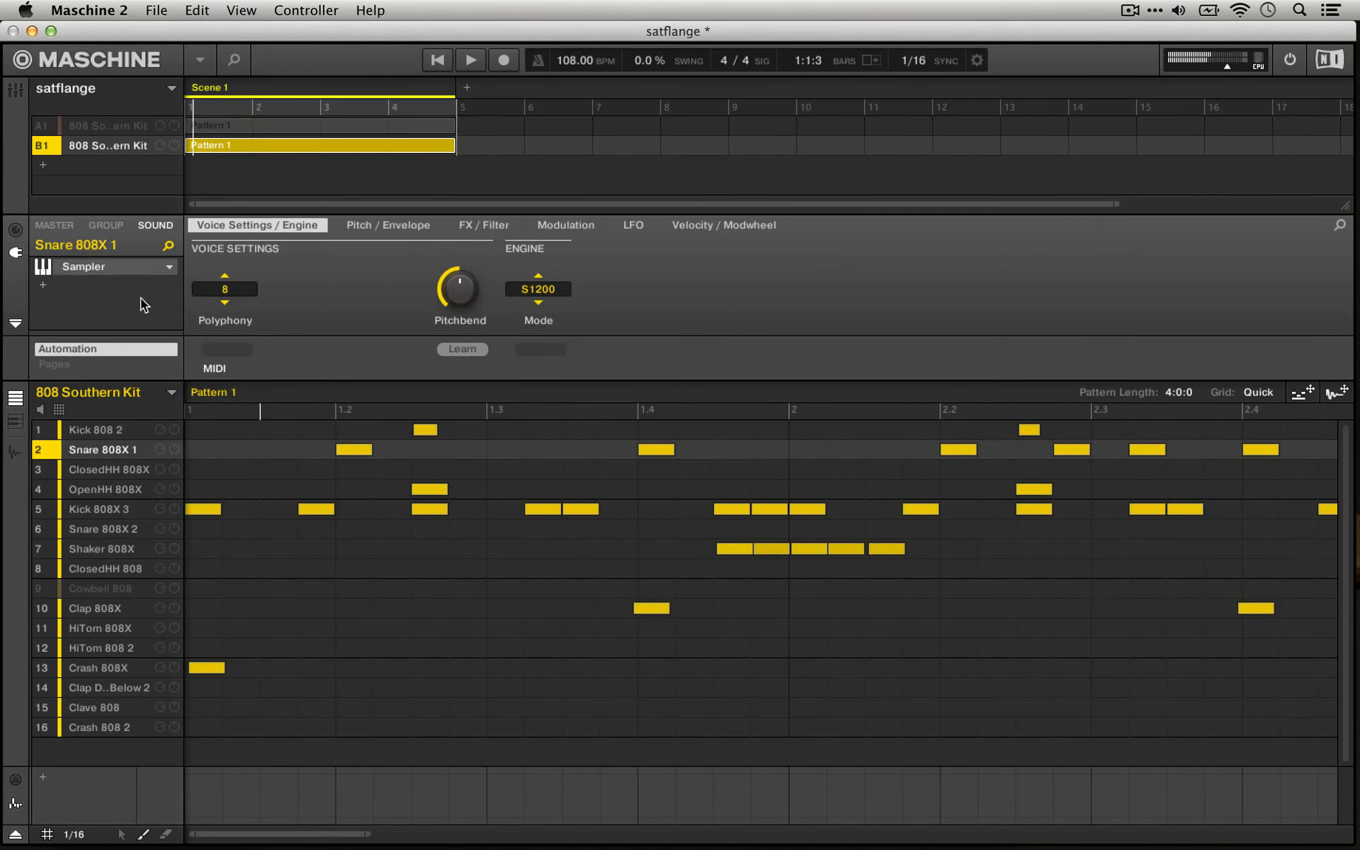
{"action": "left_click", "coordinate": [102, 509]}
{"action": "right_click", "coordinate": [42, 507]}
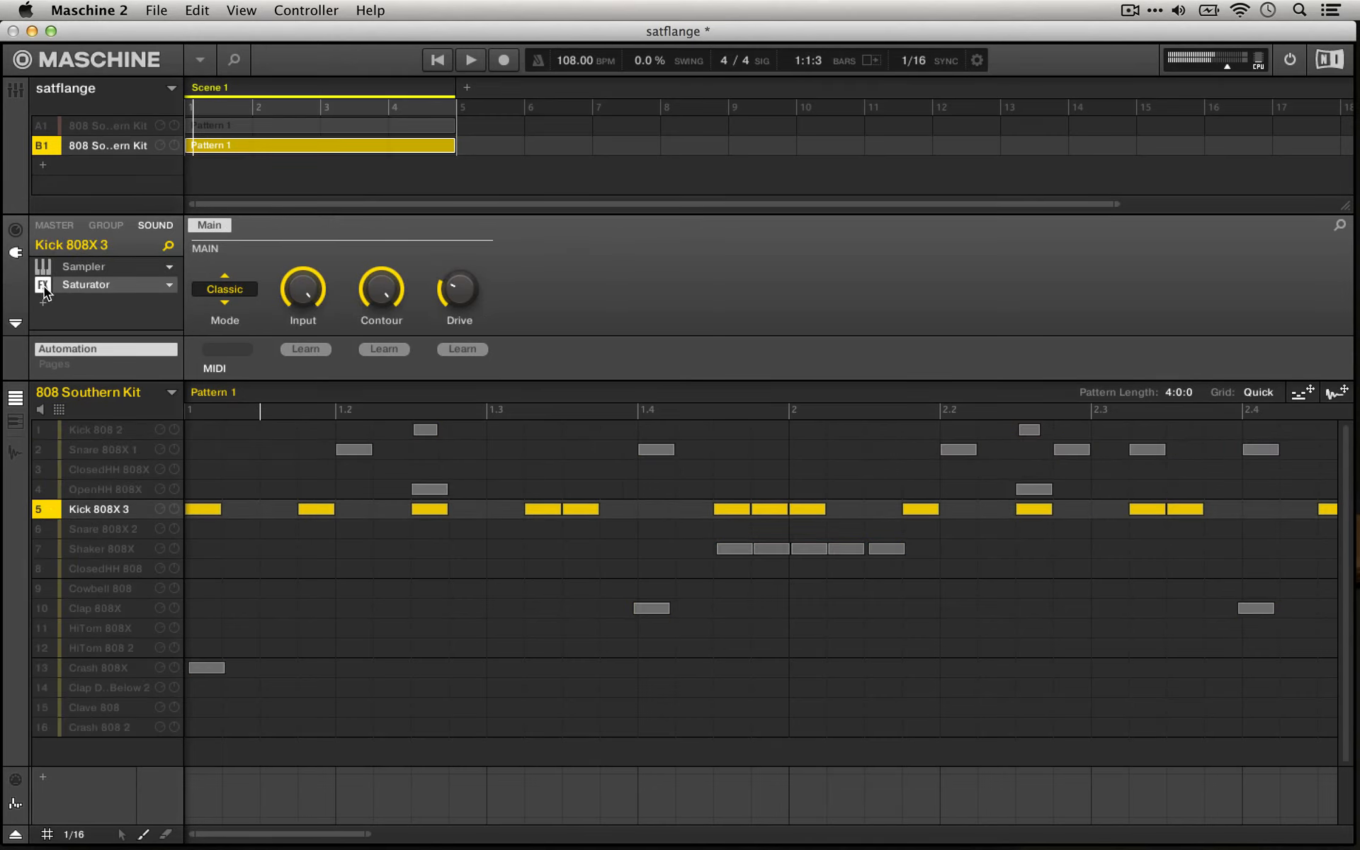
Remove the Saturator from Kick 808X 3 and play the dry kick pattern.
{"action": "left_click", "coordinate": [169, 284]}
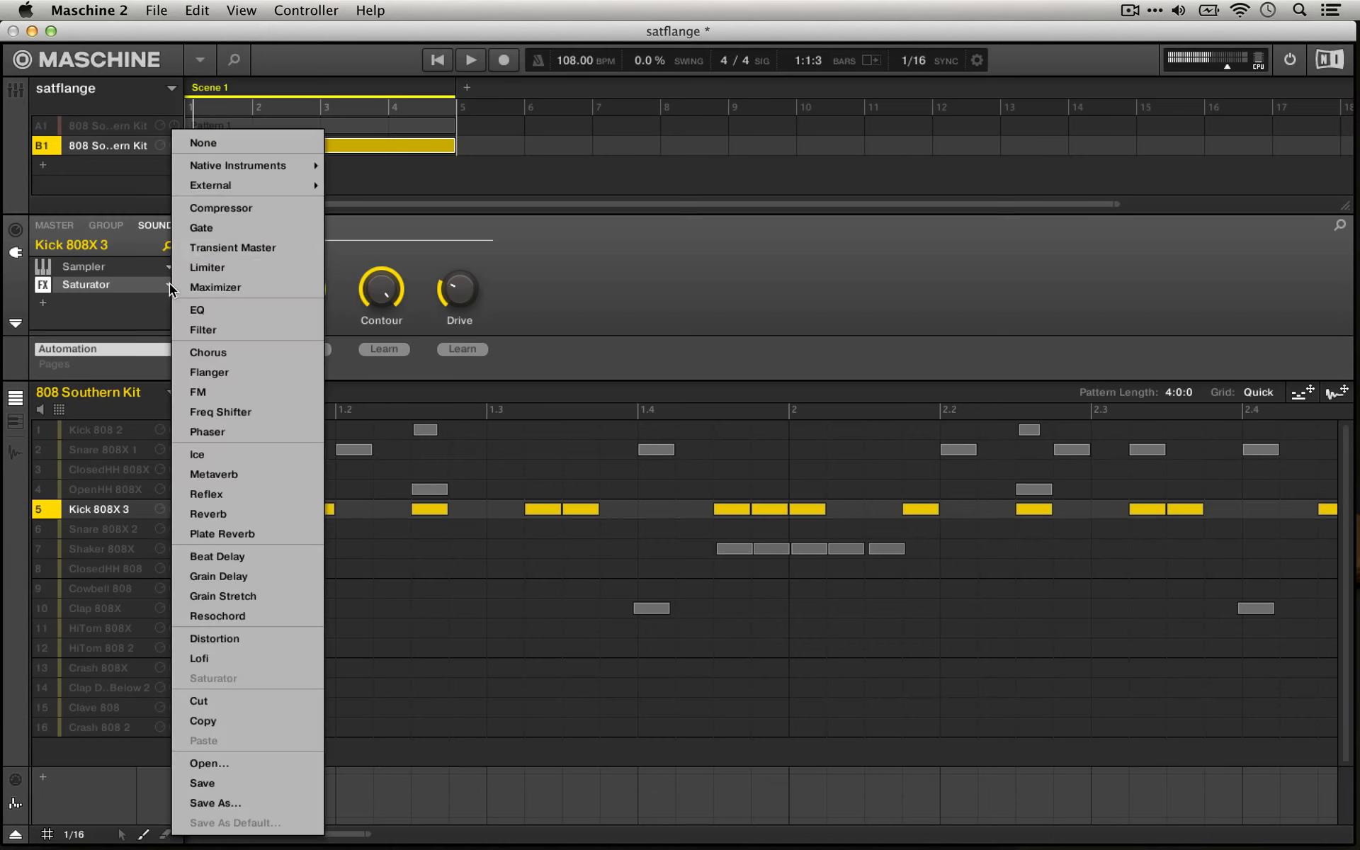
{"action": "left_click", "coordinate": [201, 142]}
{"action": "key", "text": "space"}
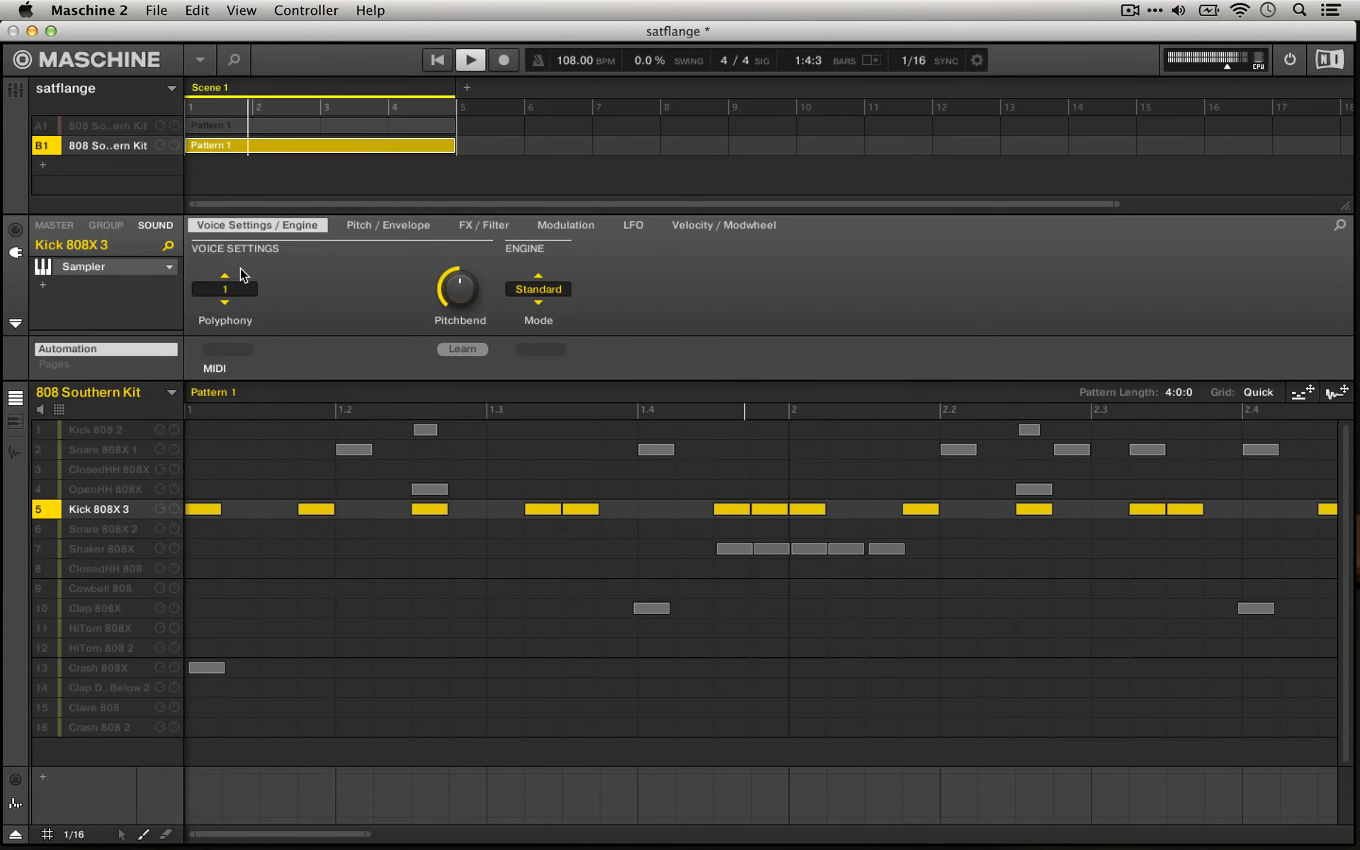
{"action": "key", "text": "space"}
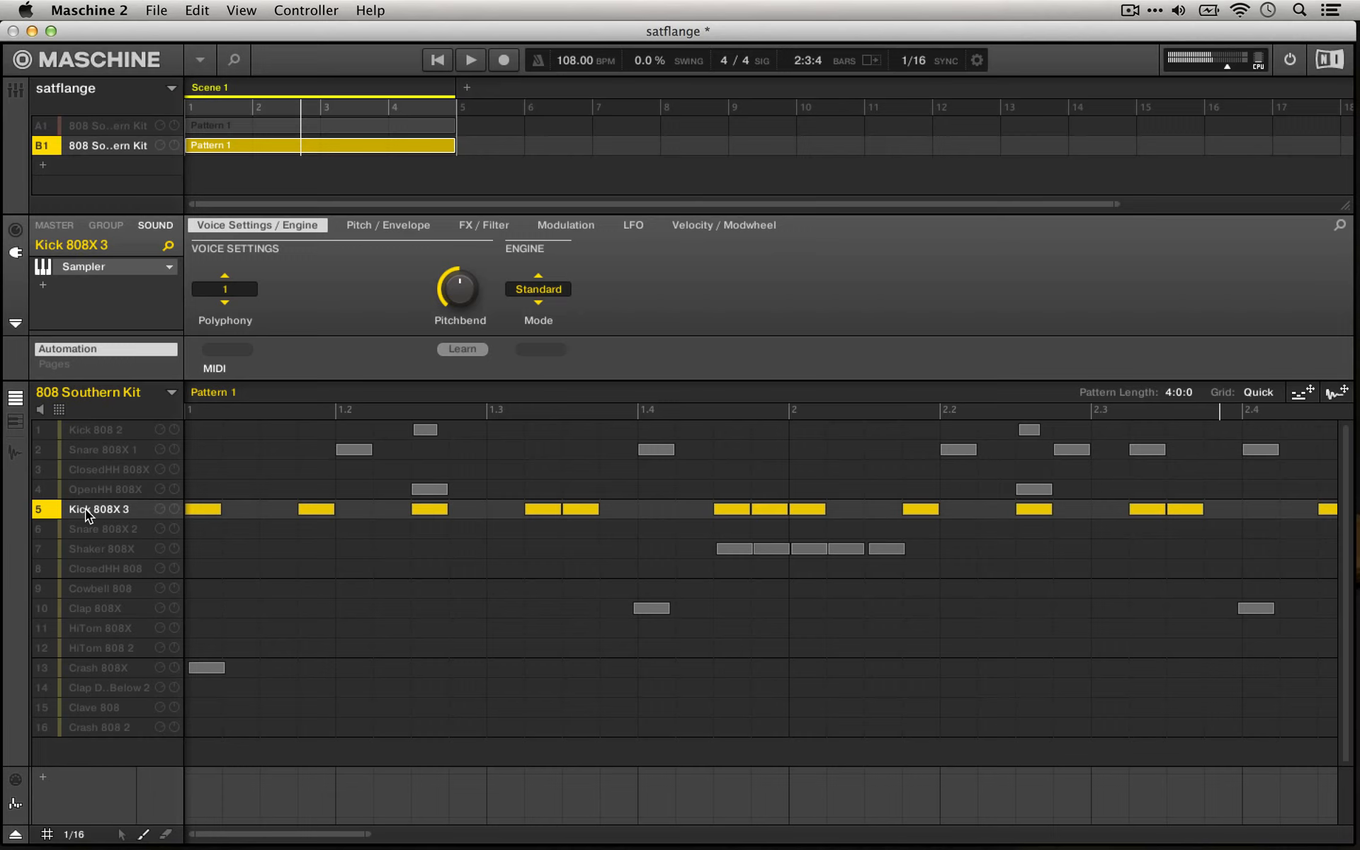
Examine the 808 Southern Kit entry in the library, the full Kick 808X 3 pattern, and the Cowbell 808 plug-in.
{"action": "left_click", "coordinate": [235, 60]}
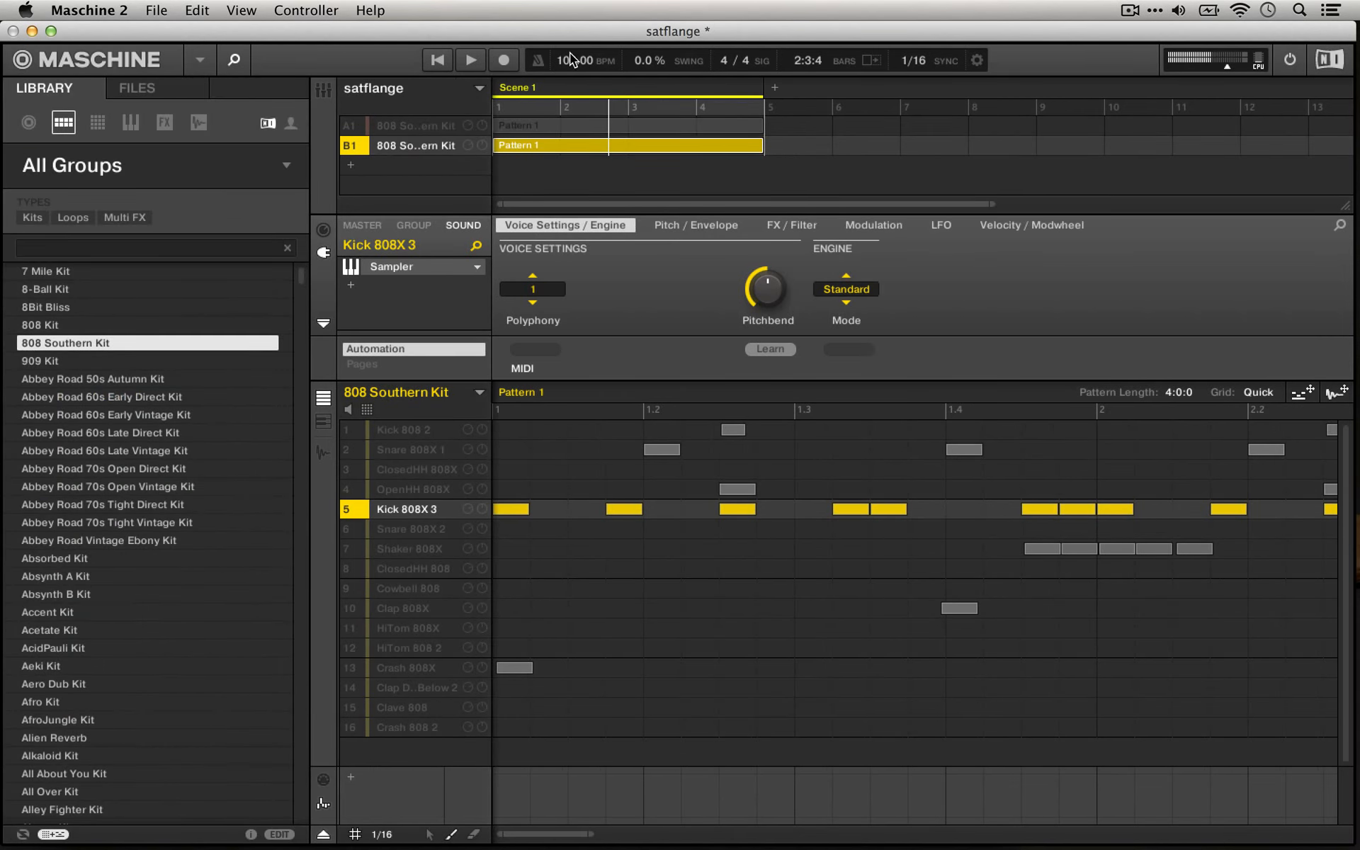
{"action": "left_click", "coordinate": [234, 59]}
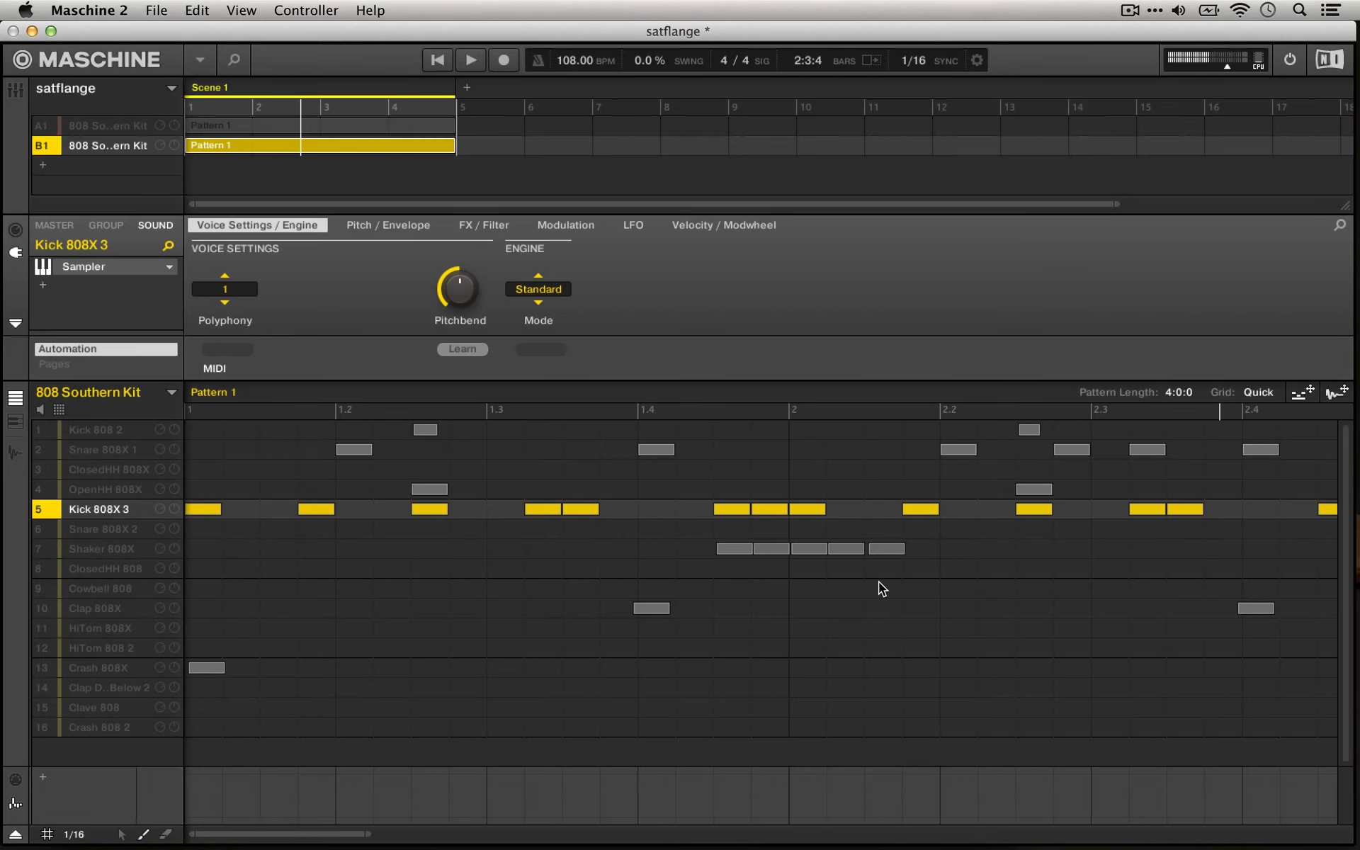
{"action": "scroll", "coordinate": [879, 580], "scroll_direction": "right", "scroll_amount": 15}
{"action": "scroll", "coordinate": [879, 583], "scroll_direction": "right", "scroll_amount": 5}
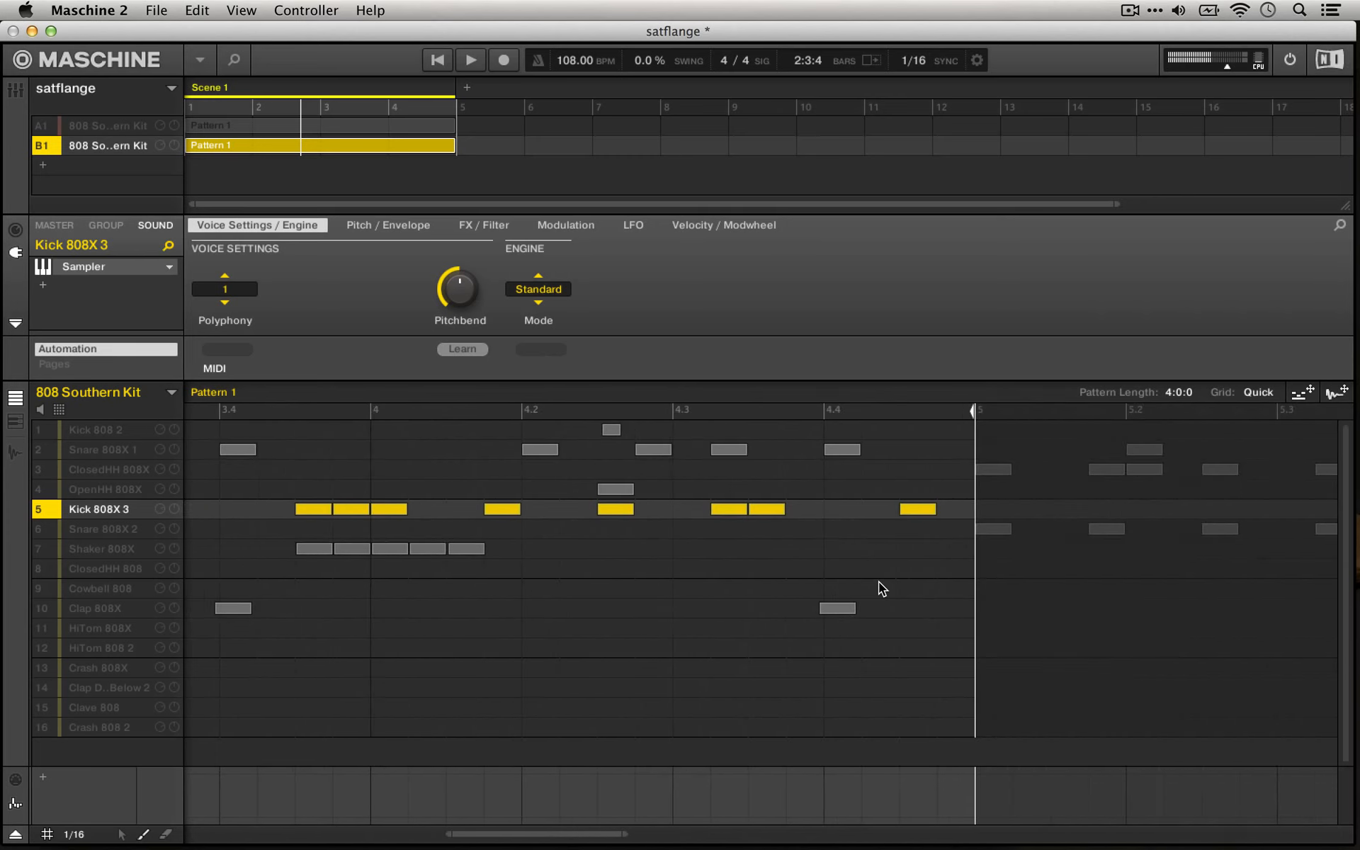
{"action": "scroll", "coordinate": [805, 530], "scroll_direction": "left", "scroll_amount": 20}
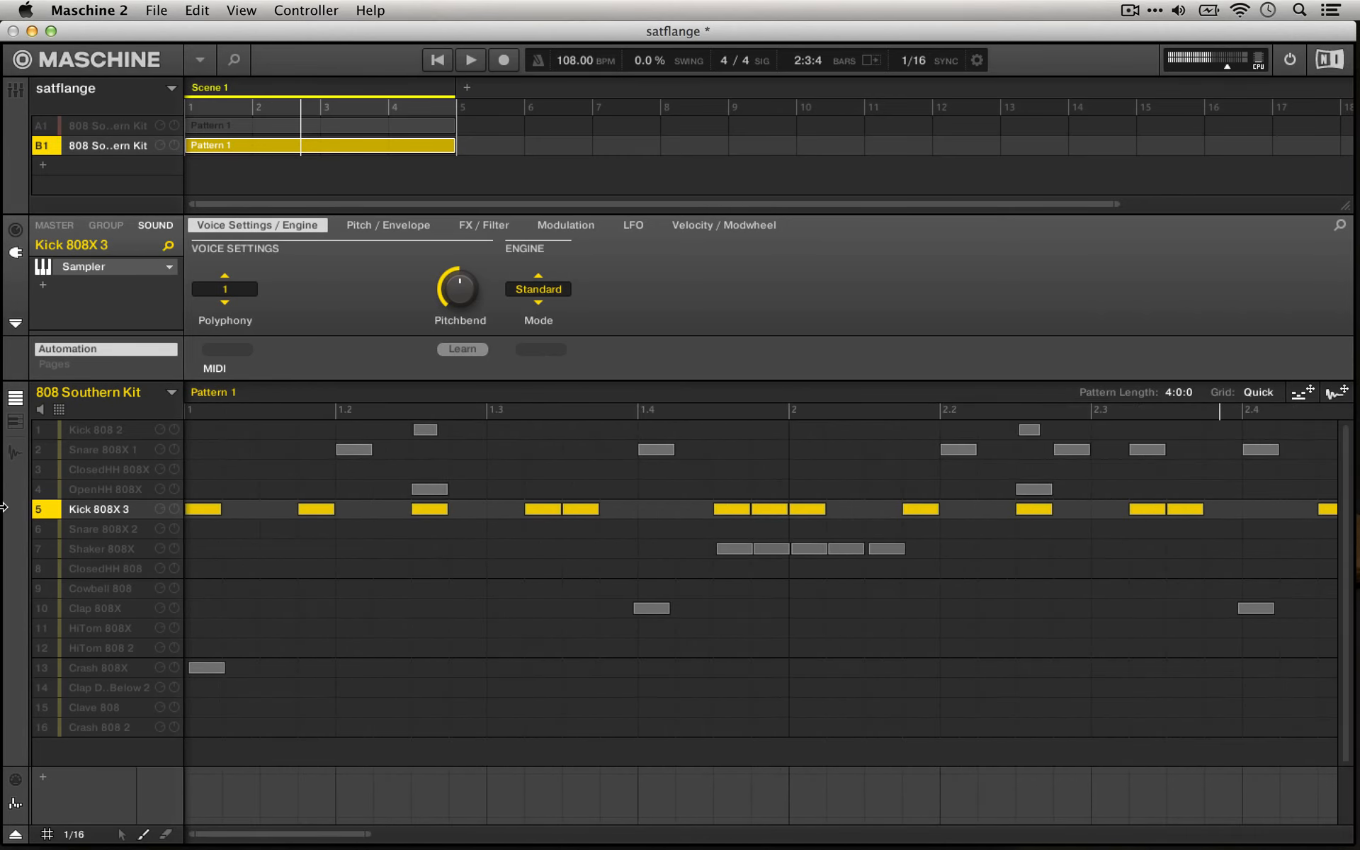
{"action": "left_click", "coordinate": [104, 589]}
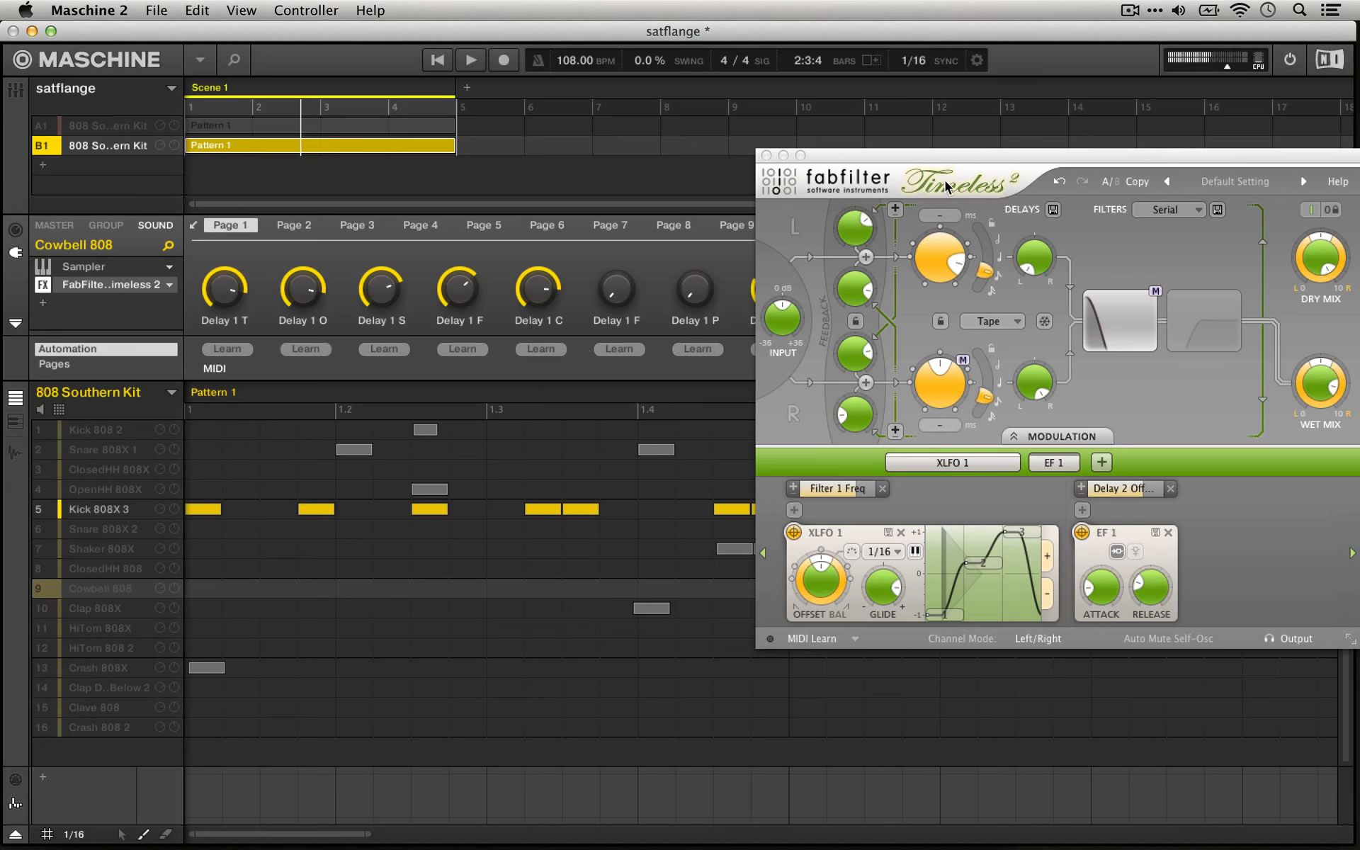
{"action": "left_click", "coordinate": [101, 506]}
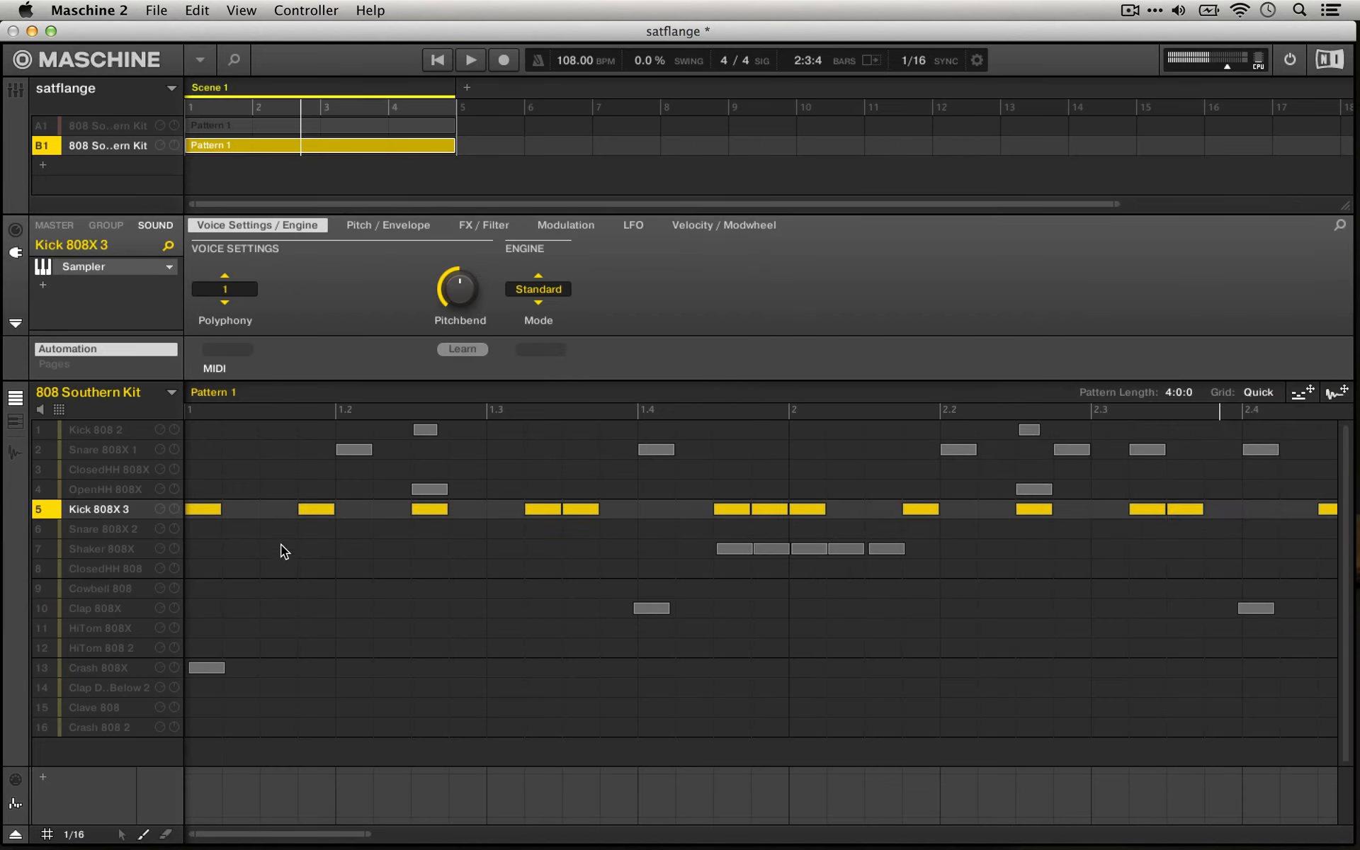
Load the Saturator effect after the Sampler on Kick 808X 3 and play the saturated kick.
{"action": "left_click", "coordinate": [44, 284]}
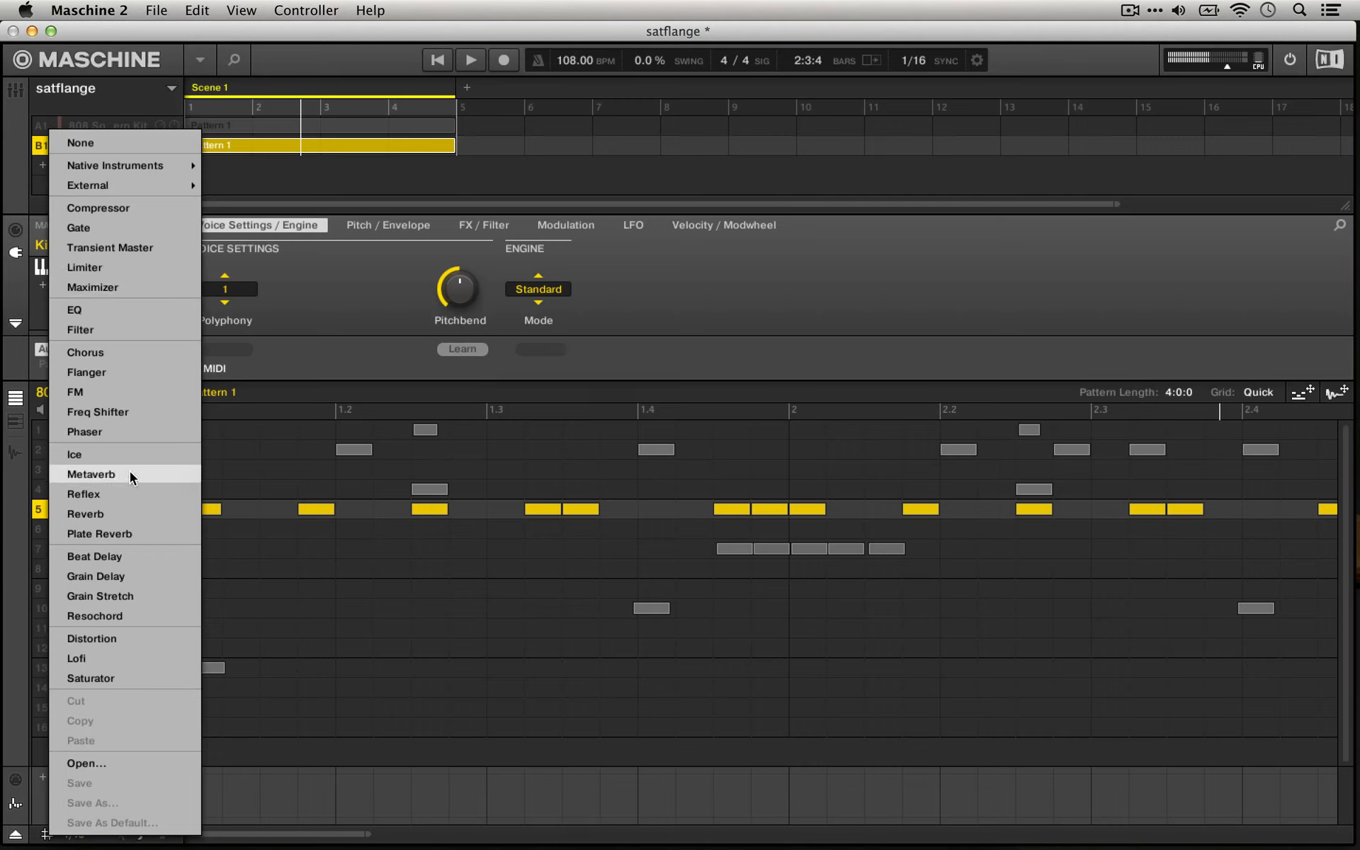
{"action": "left_click", "coordinate": [117, 677]}
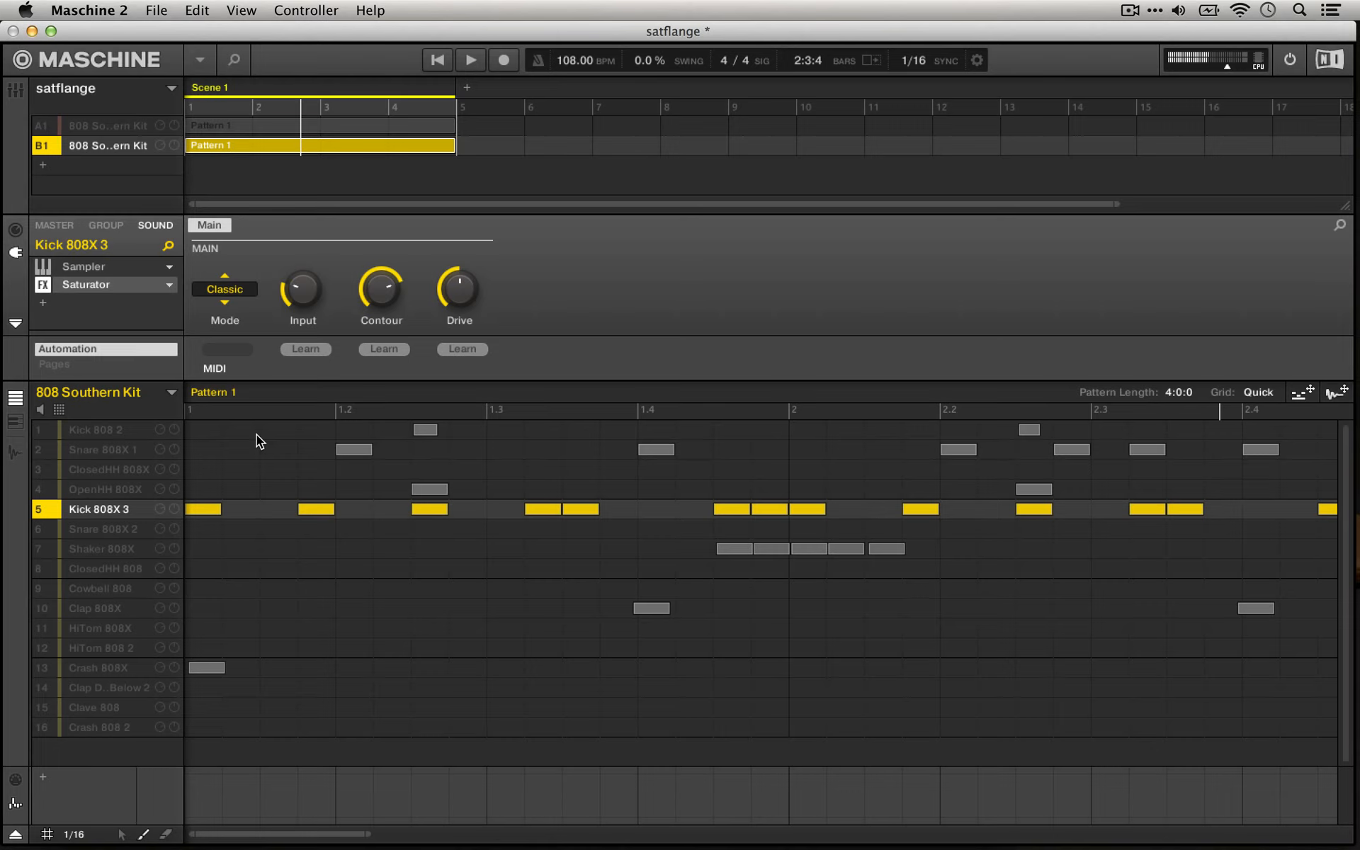
{"action": "key", "text": "space"}
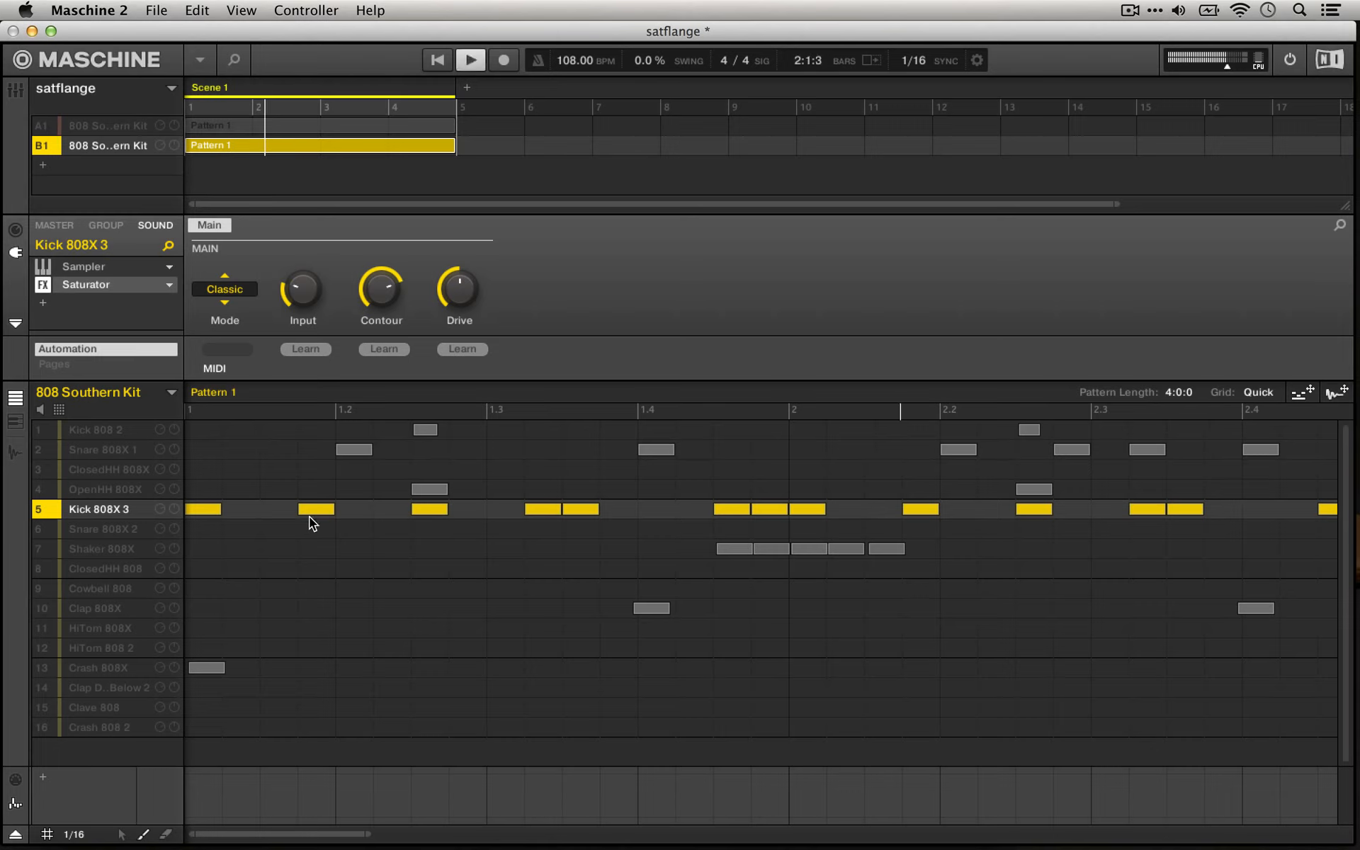
{"action": "key", "text": "space"}
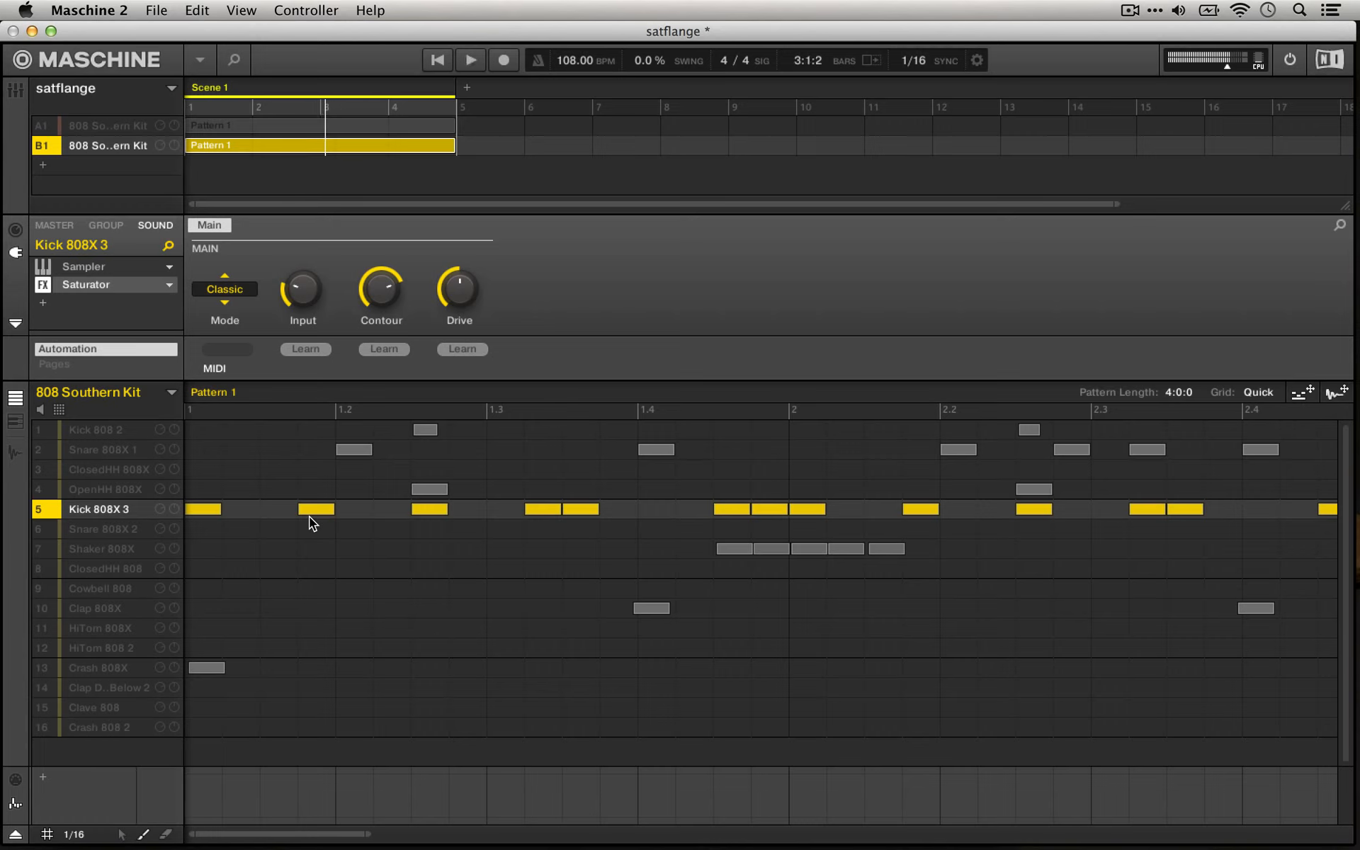
Compare the kick during playback with the Saturator bypassed and enabled, leaving it enabled.
{"action": "left_click", "coordinate": [44, 284]}
{"action": "key", "text": "space"}
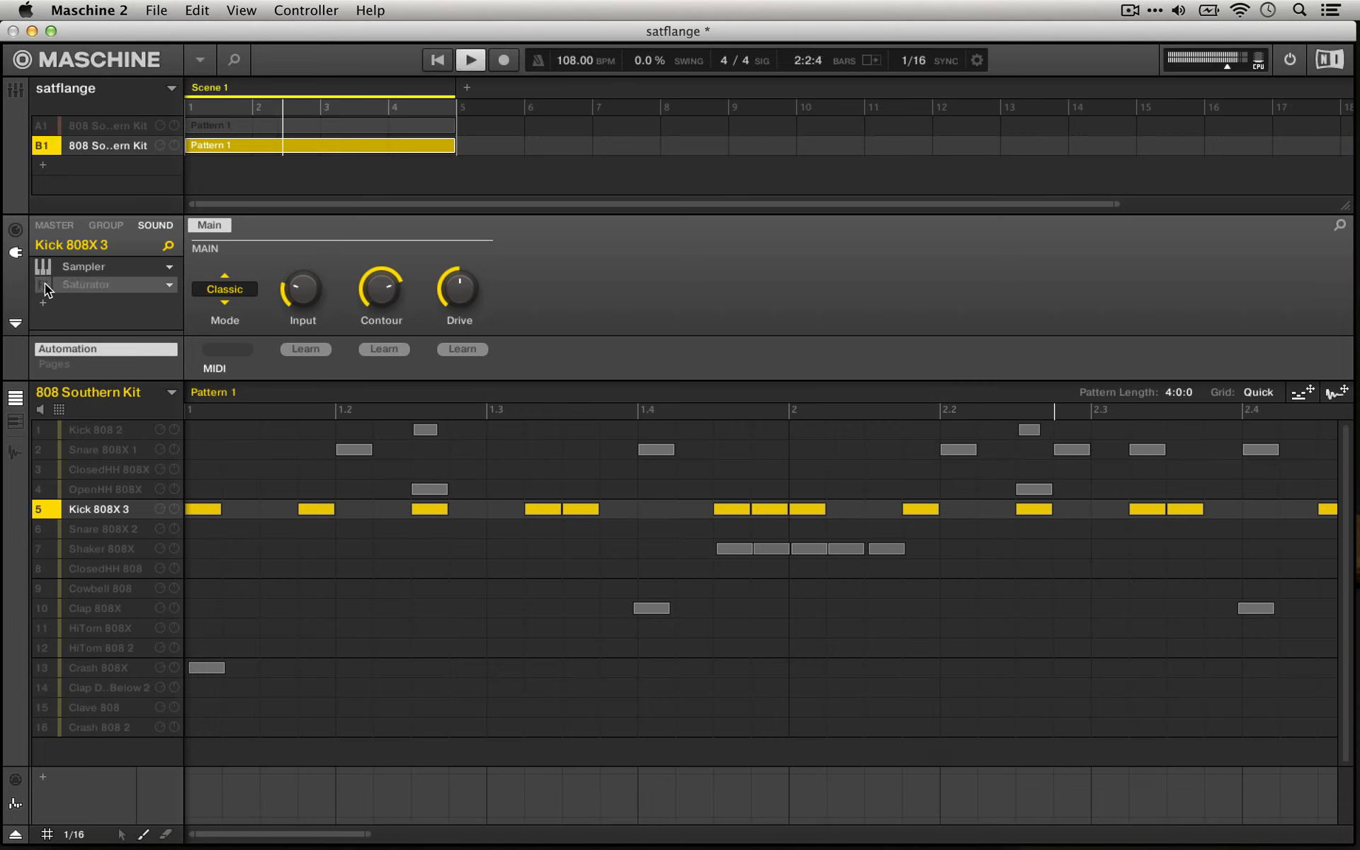
{"action": "left_click", "coordinate": [43, 284]}
{"action": "key", "text": "space"}
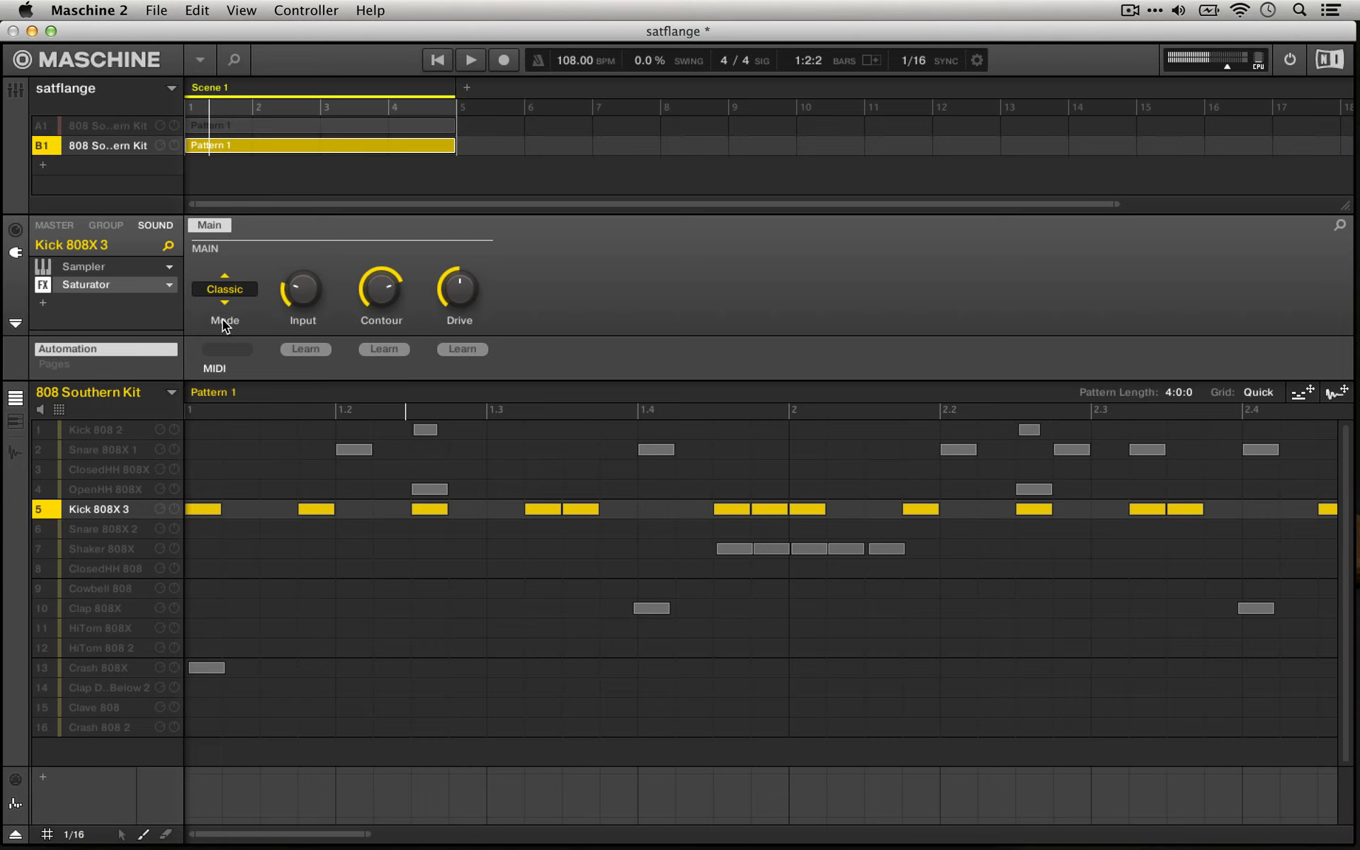
Check the Saturator's mode options, keep Classic, turn Drive down to its minimum, and bypass the effect for comparison.
{"action": "left_click", "coordinate": [236, 288]}
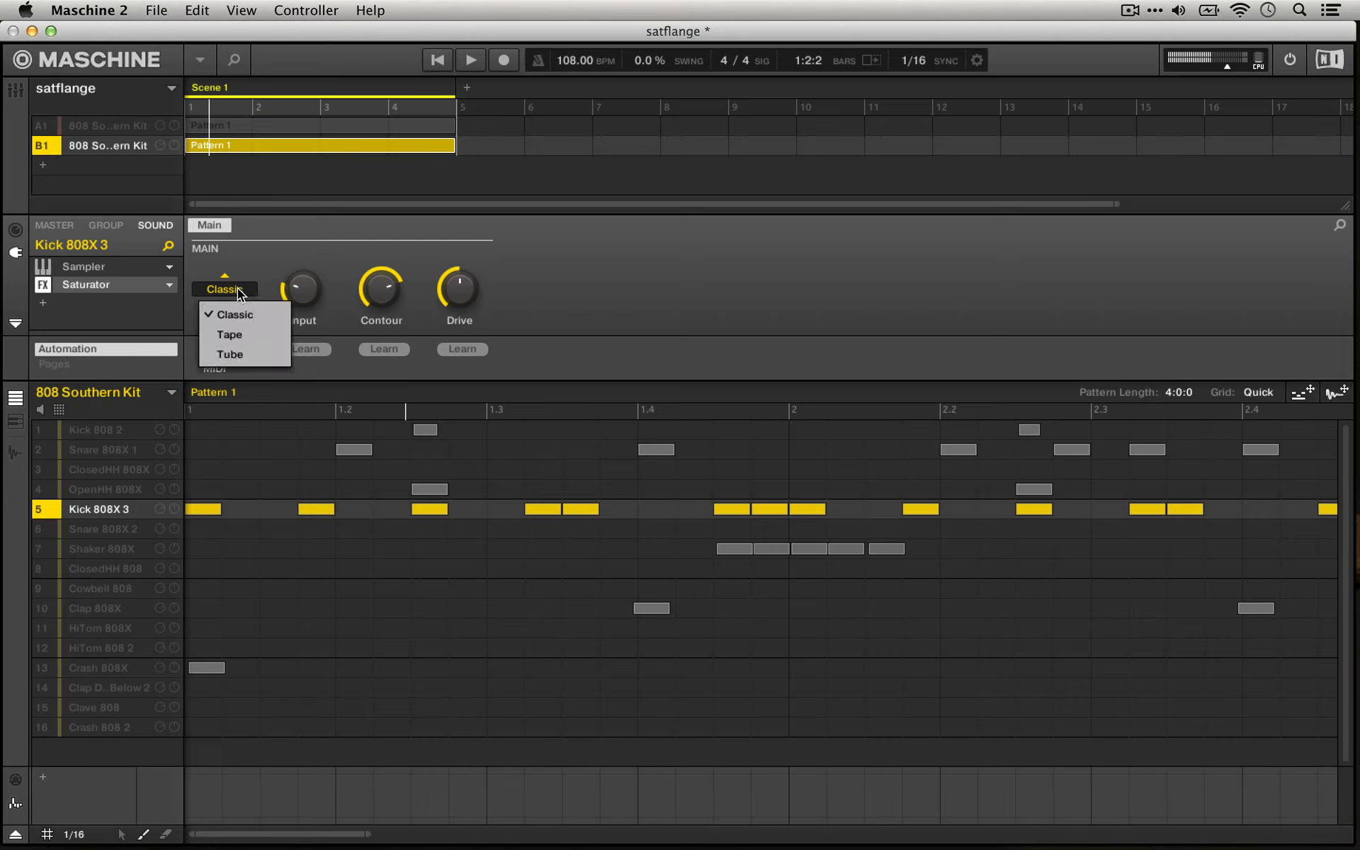
{"action": "left_click", "coordinate": [236, 287]}
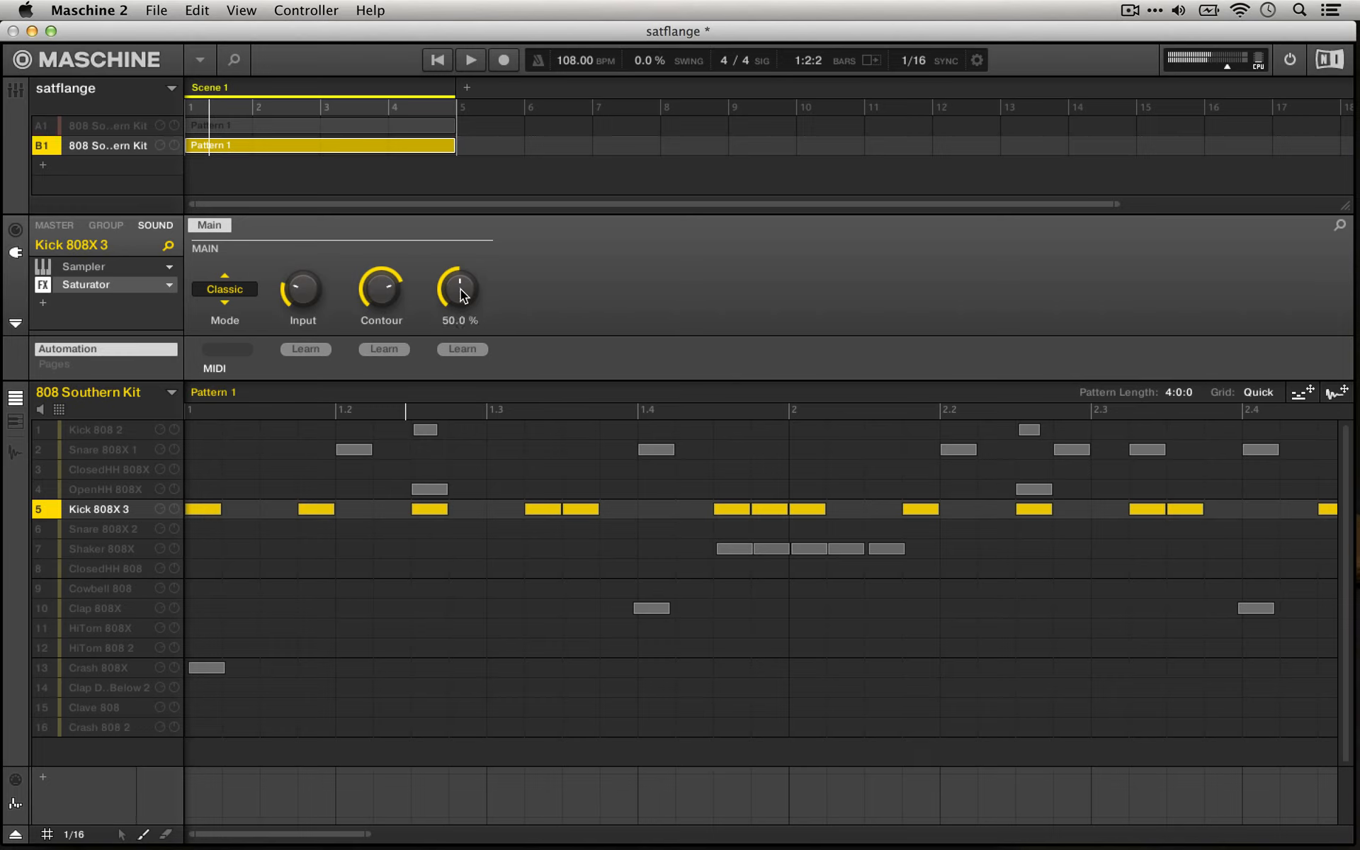
{"action": "left_click_drag", "start_coordinate": [461, 289], "coordinate": [460, 365]}
{"action": "left_click", "coordinate": [46, 284]}
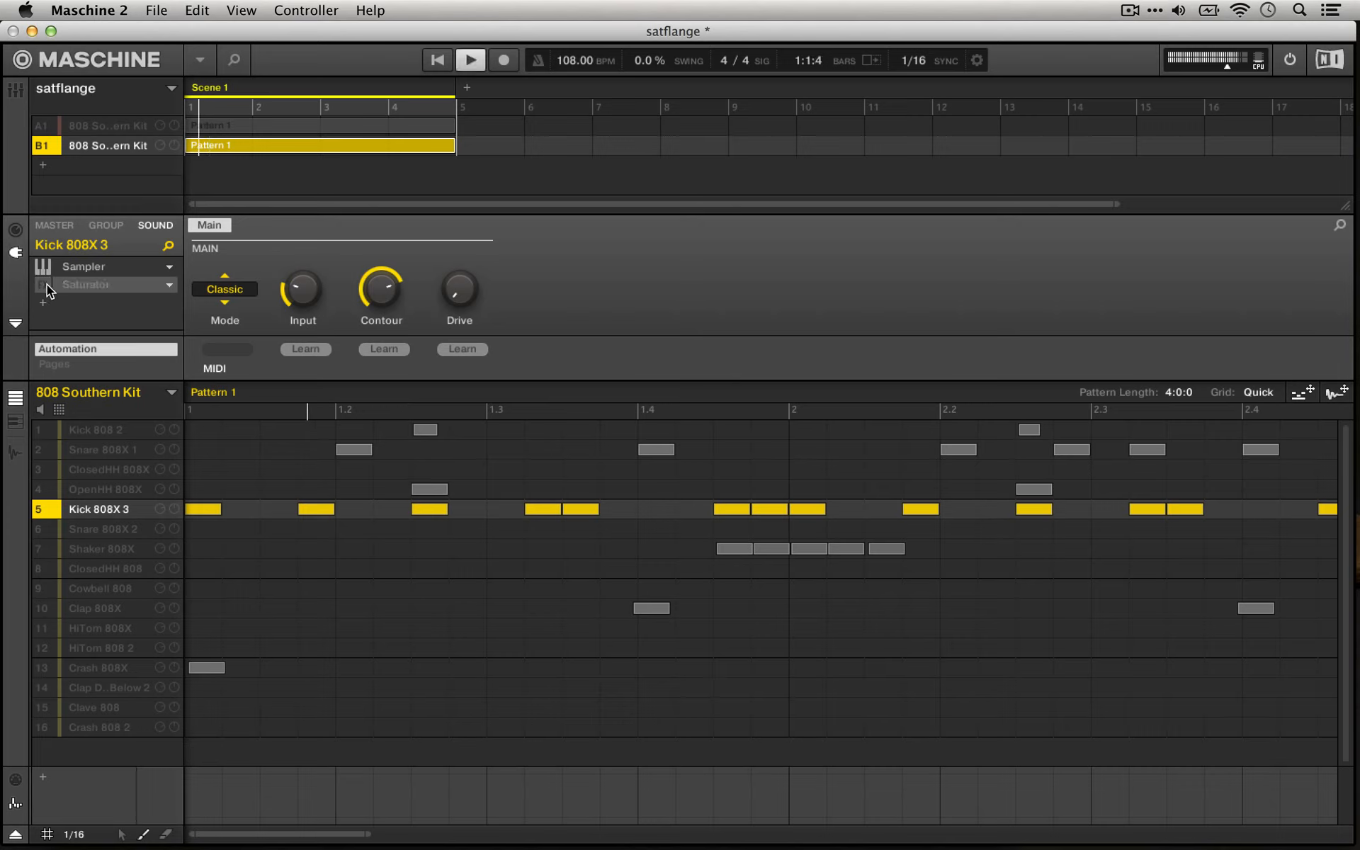
Enable the Saturator and play the kick with Input and Contour raised to maximum in Classic mode.
{"action": "left_click", "coordinate": [45, 285]}
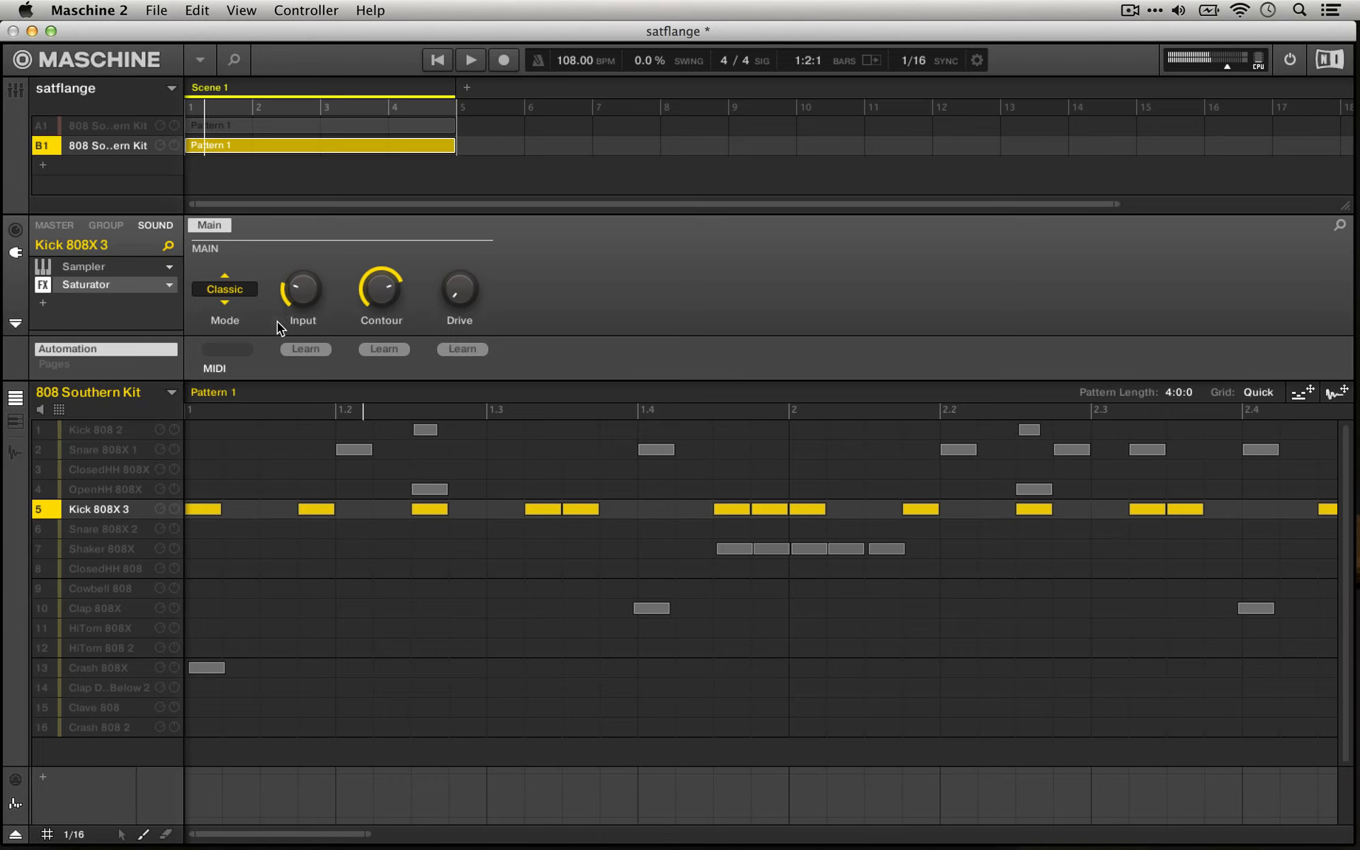
{"action": "key", "text": "space"}
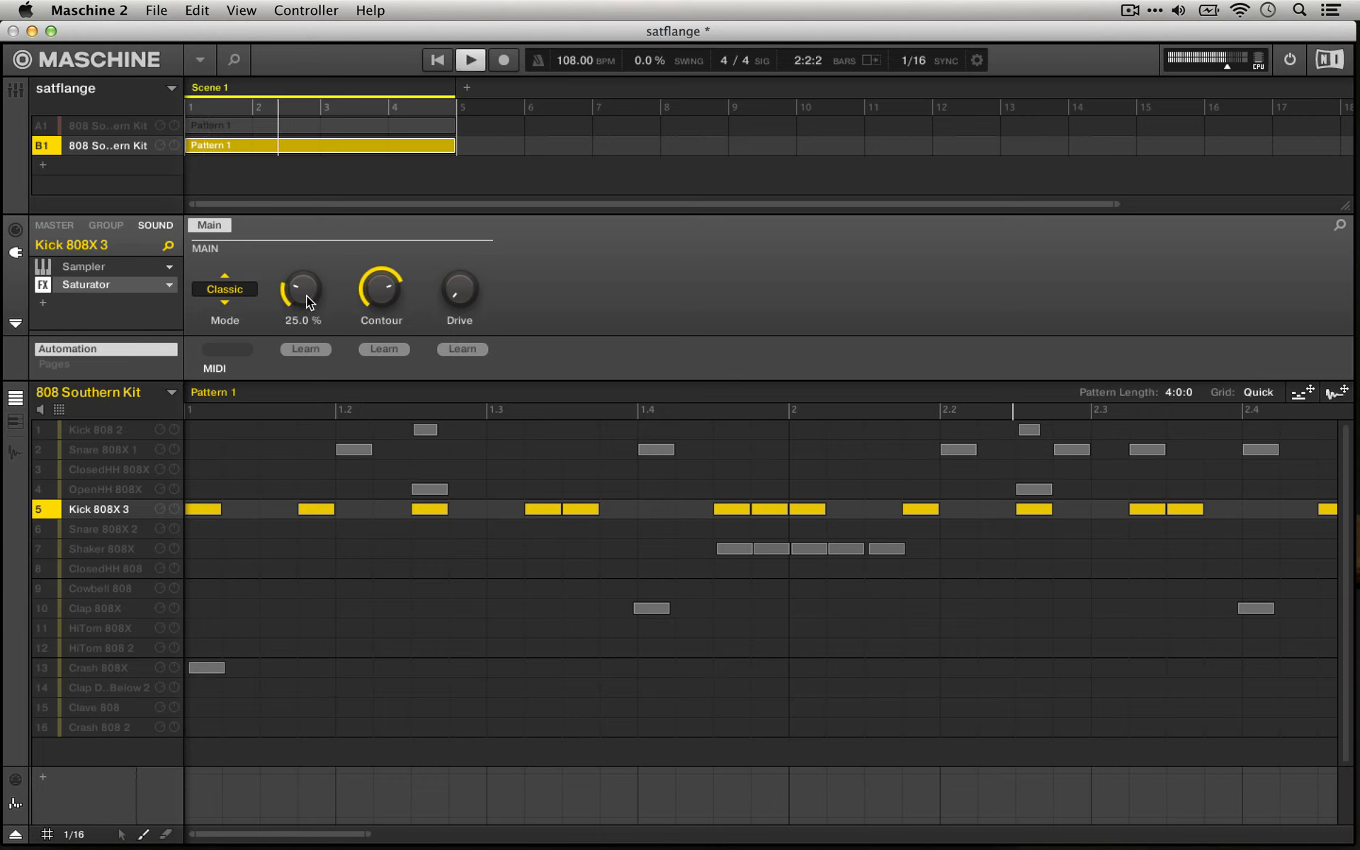
{"action": "left_click_drag", "start_coordinate": [306, 295], "coordinate": [306, 241]}
{"action": "mouse_move", "coordinate": [381, 289]}
{"action": "left_mouse_down"}
{"action": "mouse_move", "coordinate": [381, 315]}
{"action": "mouse_move", "coordinate": [381, 283]}
{"action": "left_mouse_up"}
{"action": "key", "text": "space"}
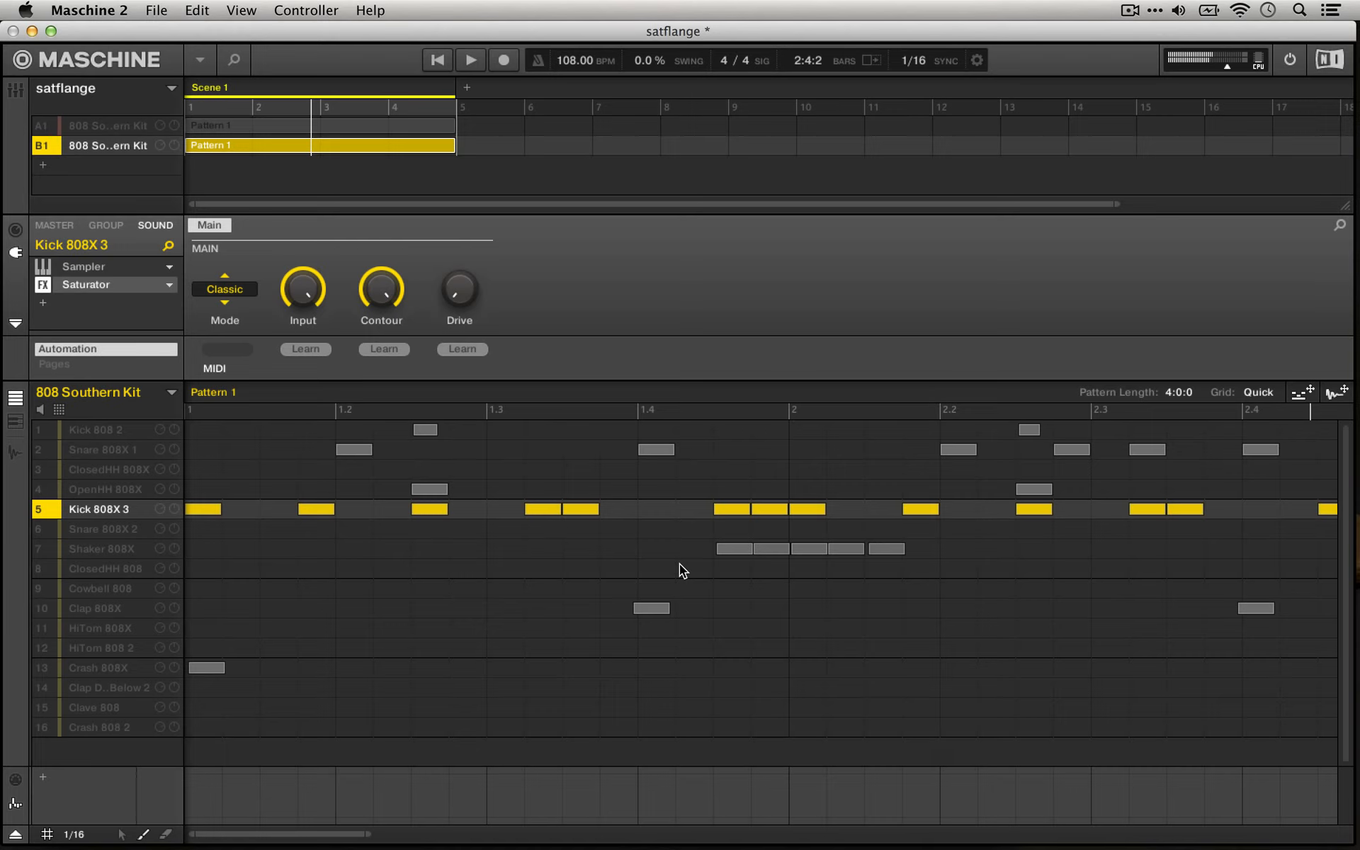
{"action": "key", "text": "space"}
{"action": "key", "text": "space"}
Set Input to 0%, lower Contour to about a fifth, and play the kick while adjusting Drive from maximum to 40%.
{"action": "left_click_drag", "start_coordinate": [381, 287], "coordinate": [381, 315]}
{"action": "left_click_drag", "start_coordinate": [309, 284], "coordinate": [309, 311]}
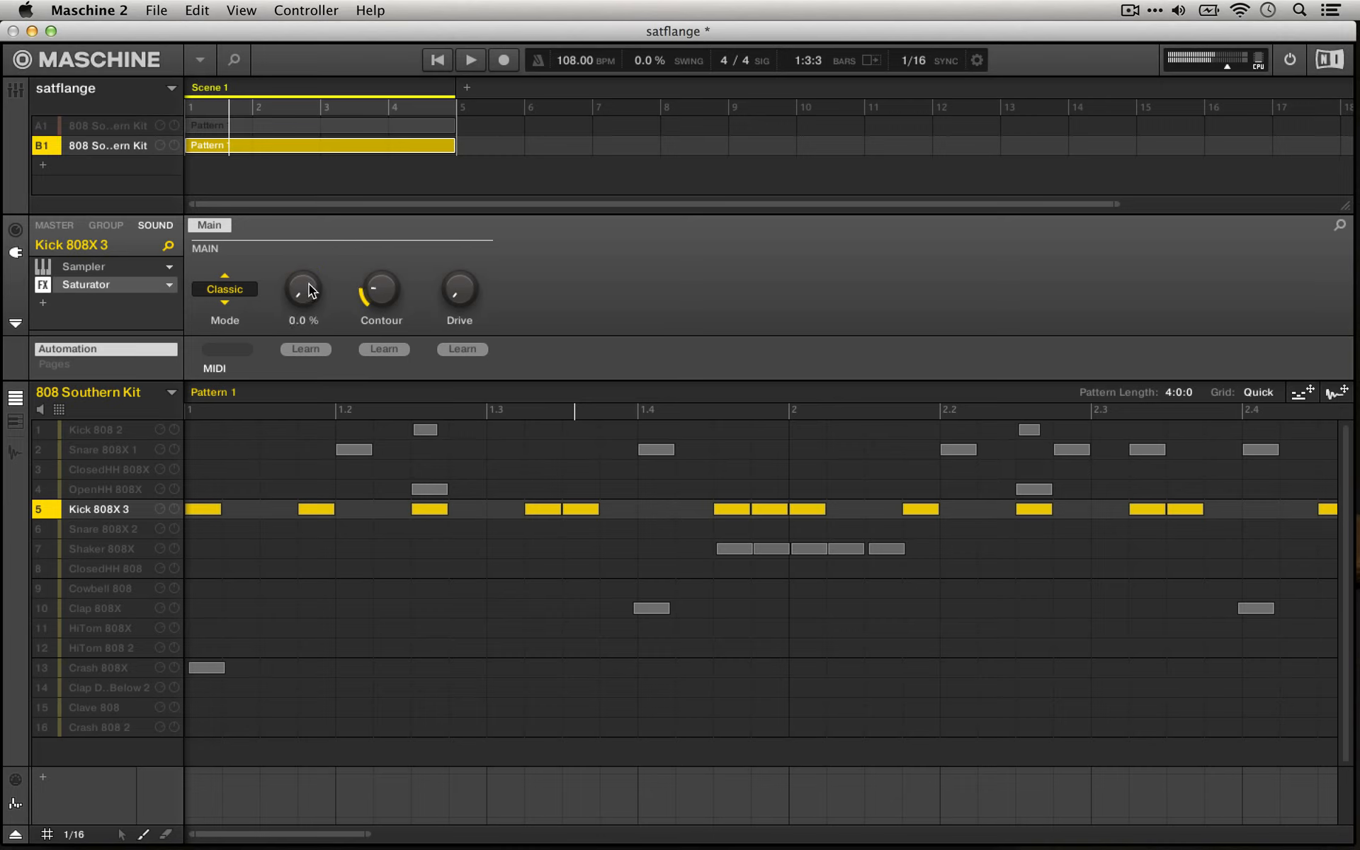
{"action": "left_click_drag", "start_coordinate": [459, 289], "coordinate": [459, 287]}
{"action": "key", "text": "space"}
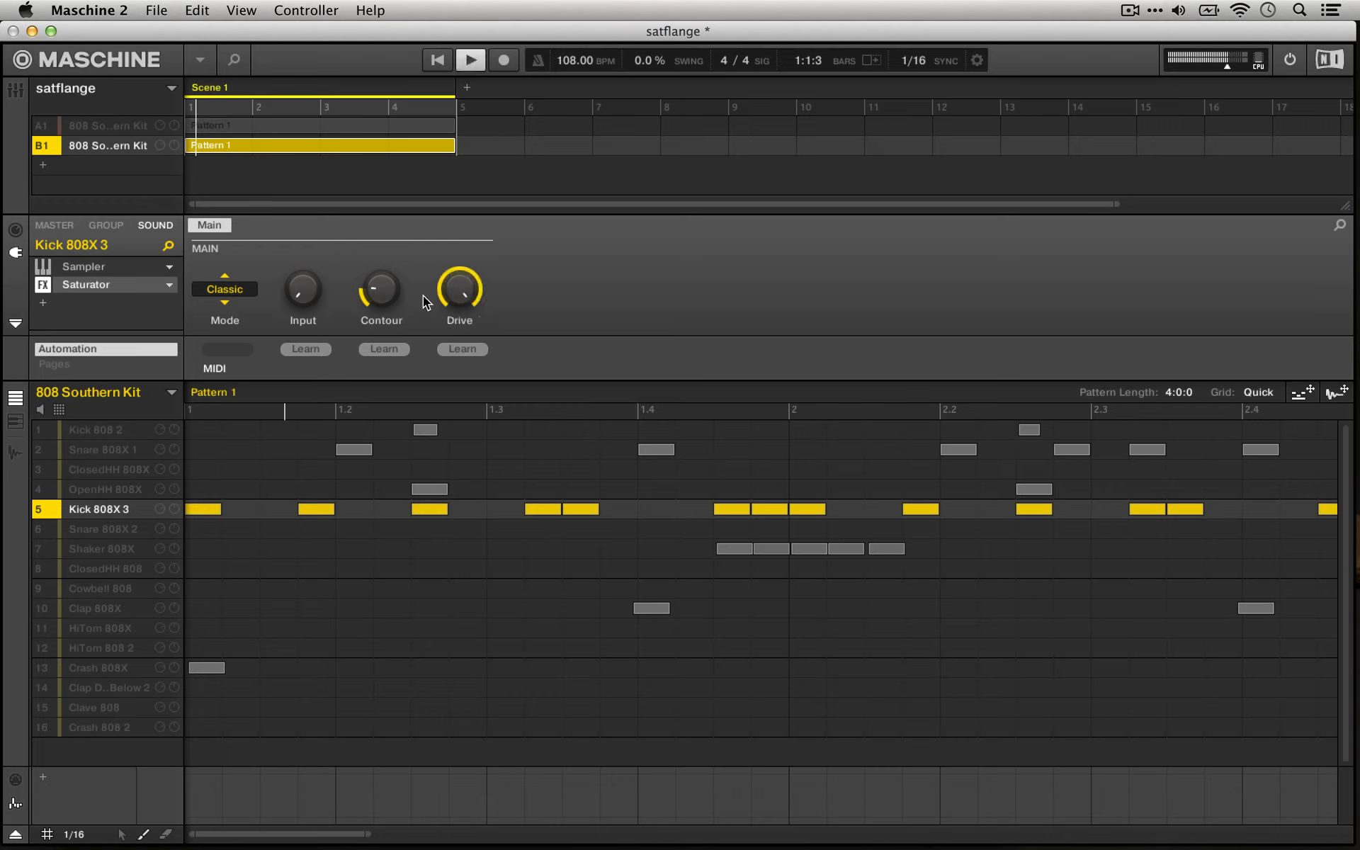
{"action": "mouse_move", "coordinate": [454, 294]}
{"action": "left_mouse_down"}
{"action": "mouse_move", "coordinate": [454, 333]}
{"action": "mouse_move", "coordinate": [454, 263]}
{"action": "mouse_move", "coordinate": [454, 296]}
{"action": "left_mouse_up"}
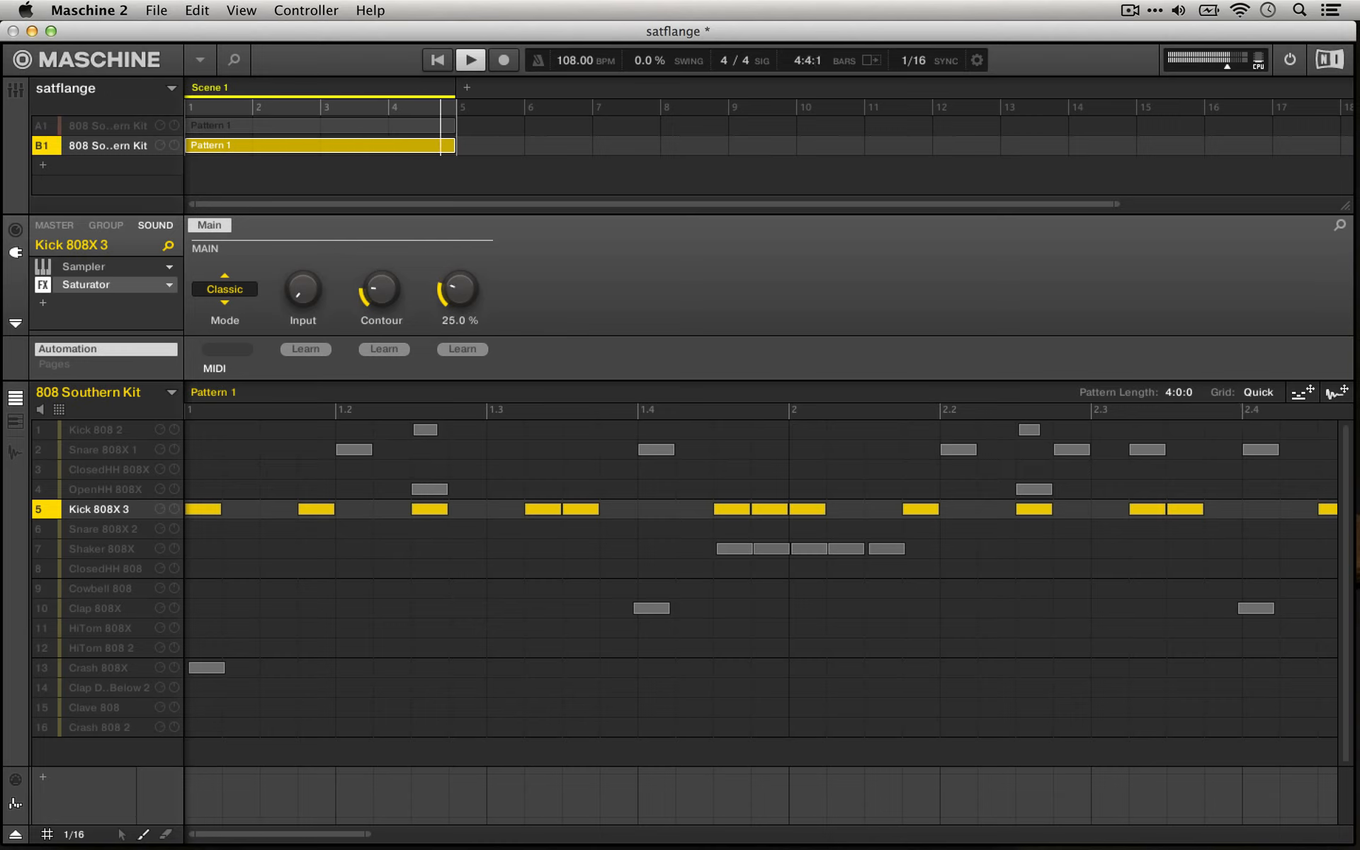
{"action": "key", "text": "space"}
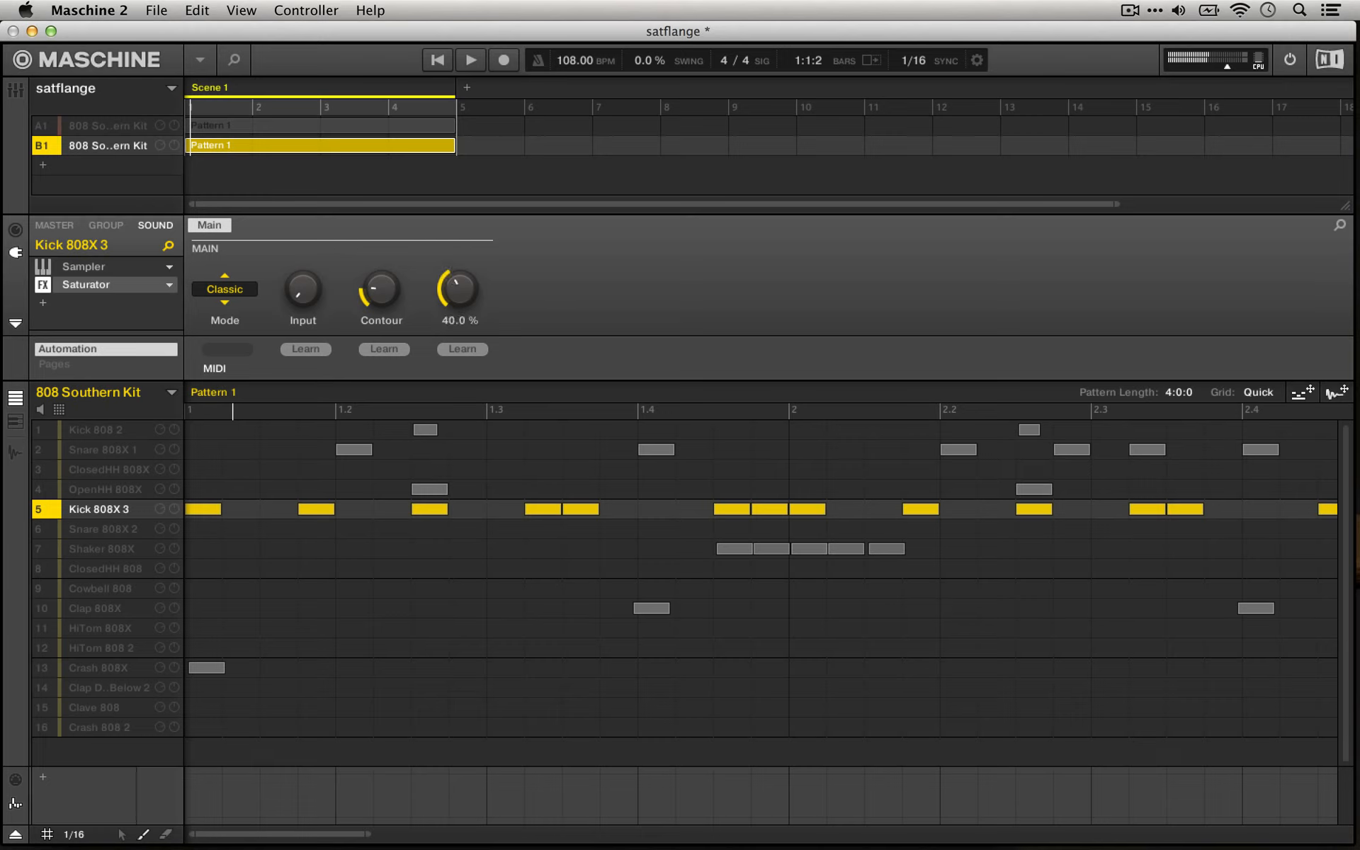
Turn the Saturator's Drive and Contour up to maximum and play the kick.
{"action": "left_click_drag", "start_coordinate": [466, 292], "coordinate": [466, 241]}
{"action": "left_click_drag", "start_coordinate": [376, 295], "coordinate": [390, 333]}
{"action": "key", "text": "space"}
{"action": "key", "text": "space"}
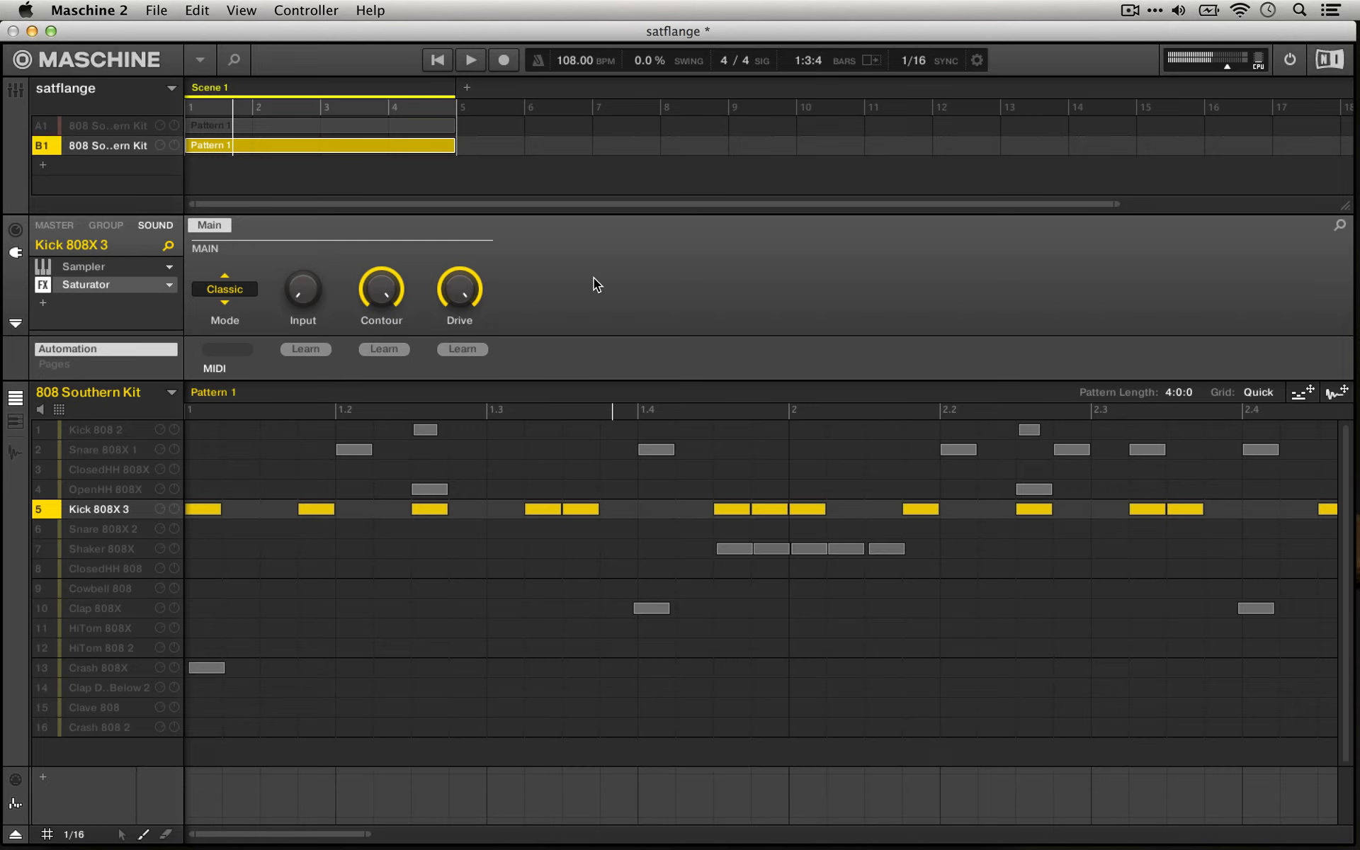
{"action": "key", "text": "space"}
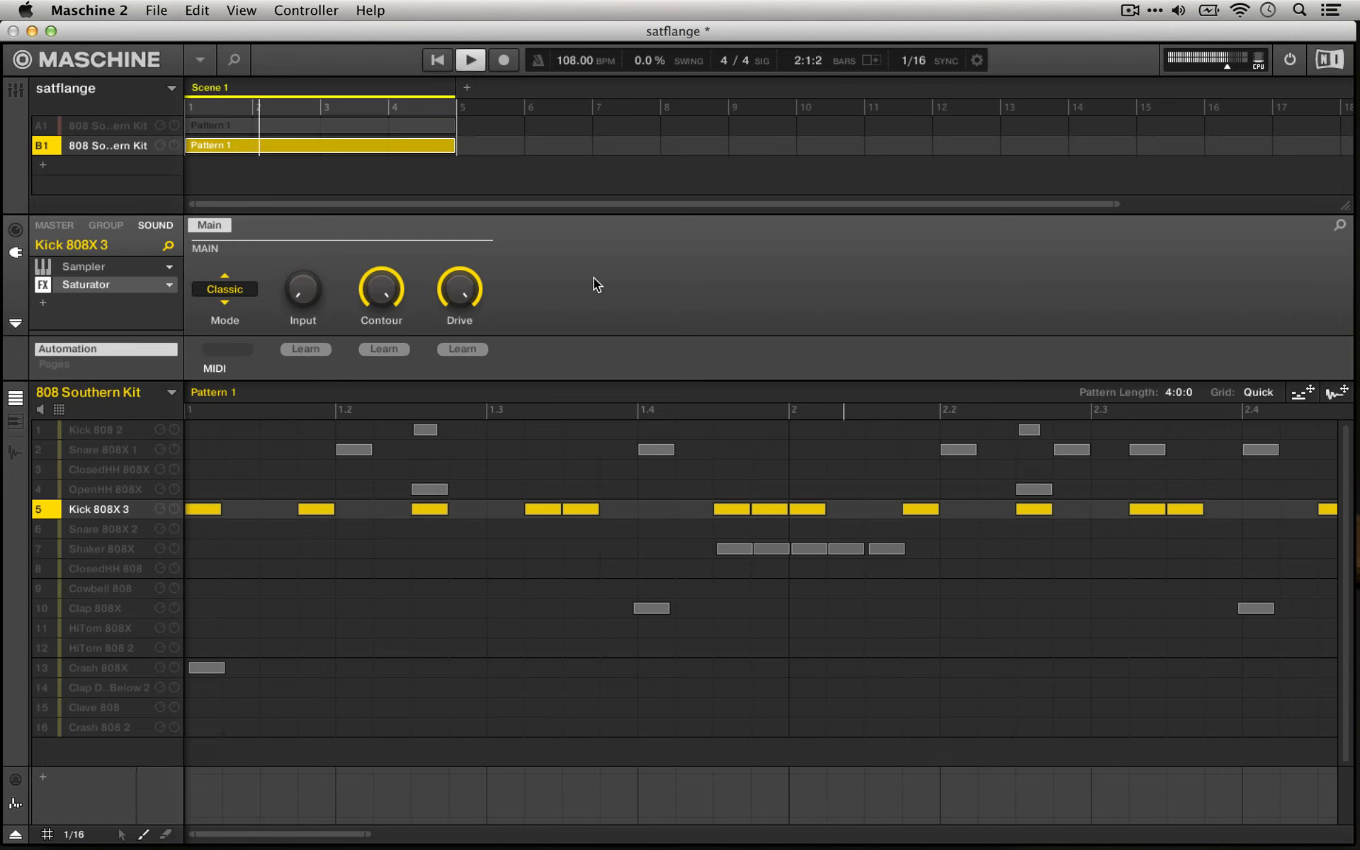
Raise Input to maximum while the kick plays, stop playback, and set Input to 80%.
{"action": "left_click_drag", "start_coordinate": [313, 299], "coordinate": [313, 231]}
{"action": "key", "text": "space"}
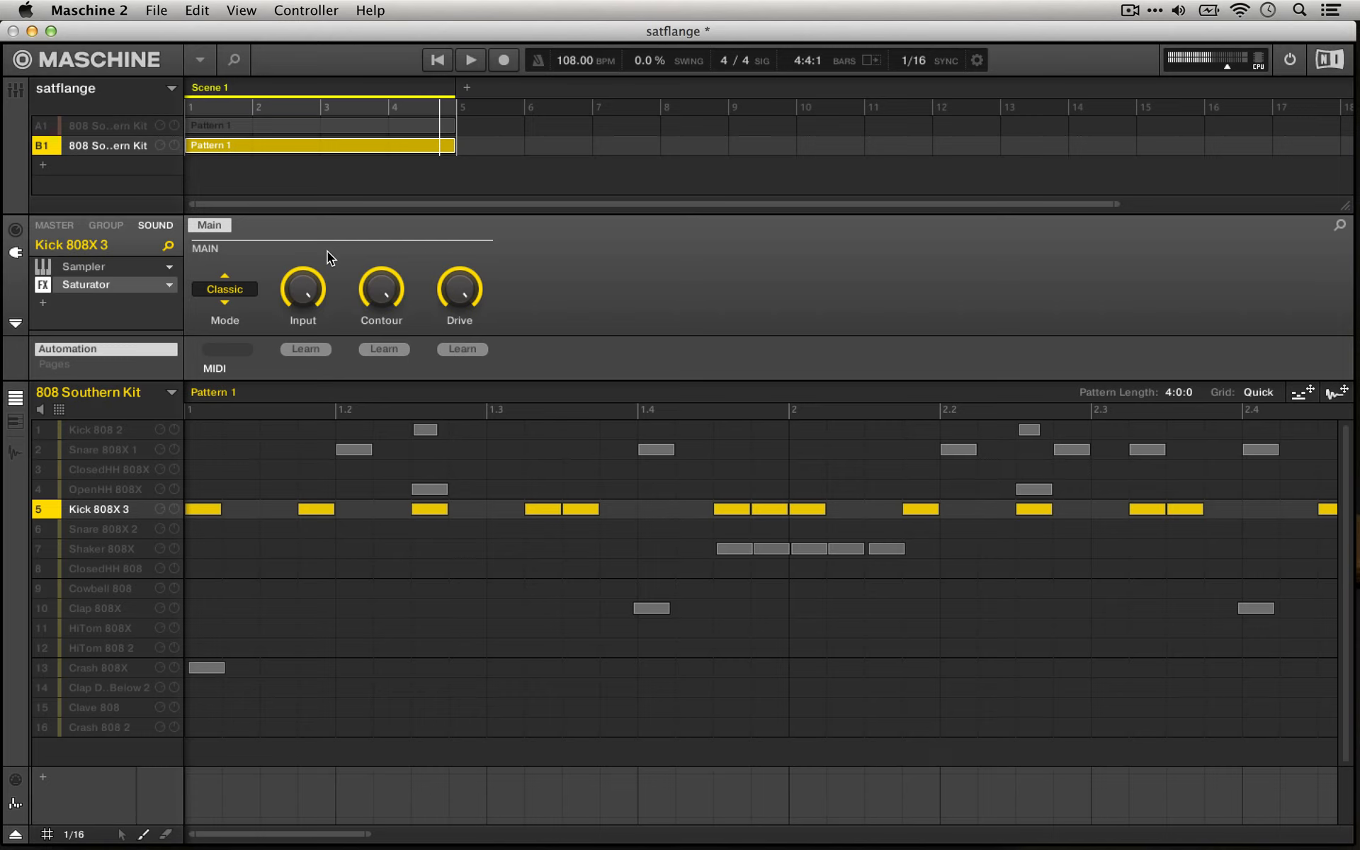
{"action": "mouse_move", "coordinate": [302, 289]}
{"action": "left_mouse_down"}
{"action": "mouse_move", "coordinate": [302, 358]}
{"action": "mouse_move", "coordinate": [299, 284]}
{"action": "left_mouse_up"}
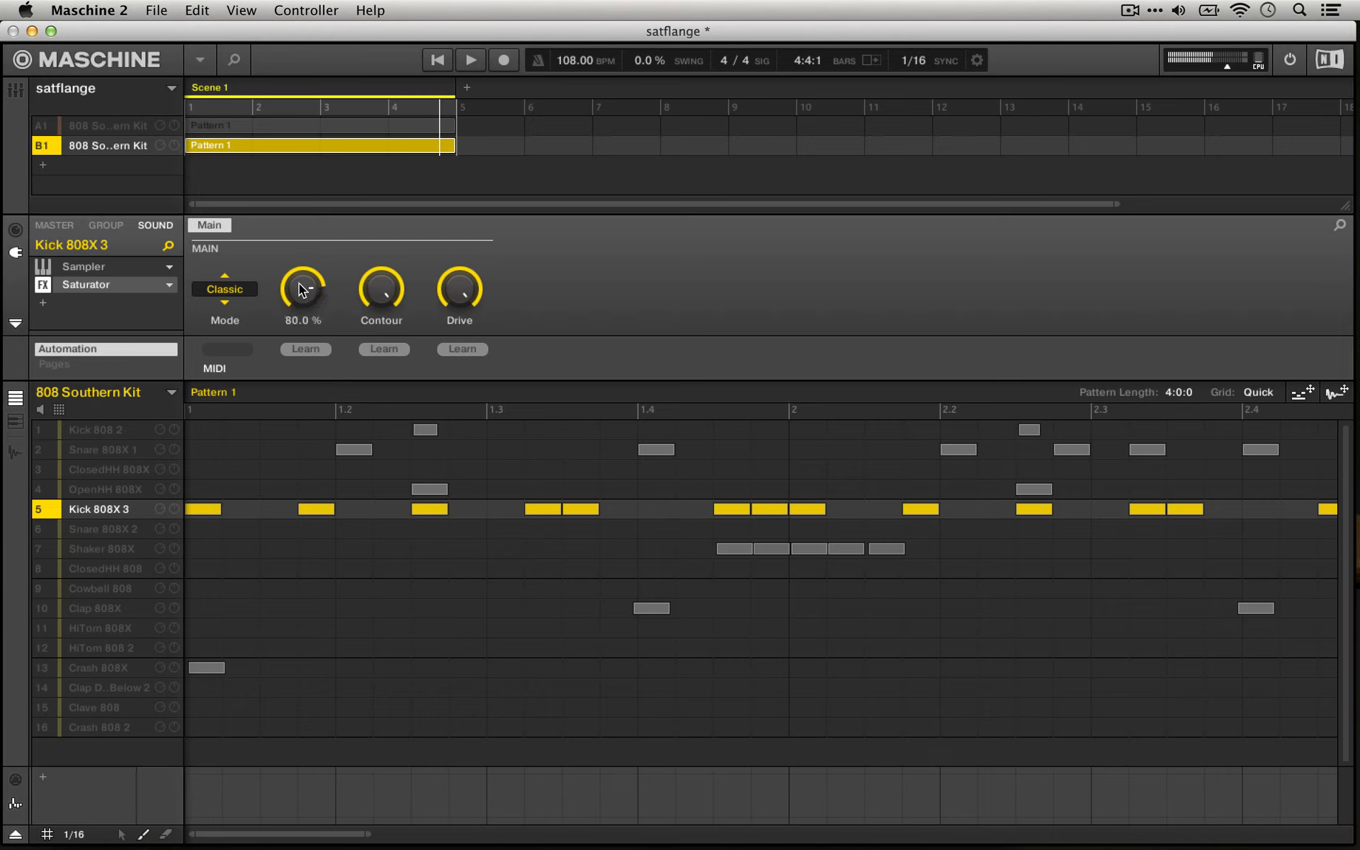
Switch the Saturator to Tape mode and, during playback, set Contour to about half, Drive to maximum and Input to about 14.1 dB.
{"action": "left_click", "coordinate": [223, 300]}
{"action": "key", "text": "space"}
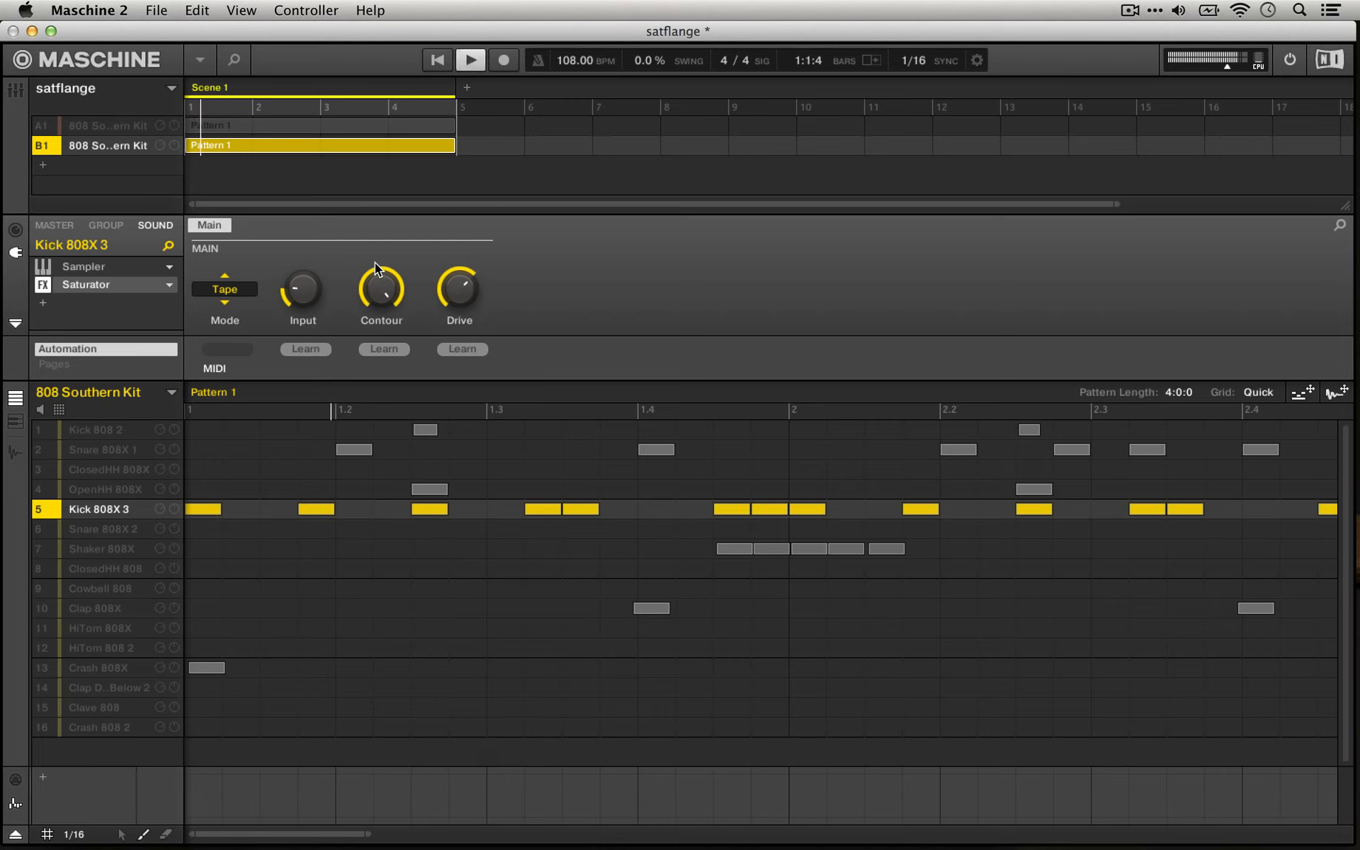
{"action": "left_click_drag", "start_coordinate": [302, 288], "coordinate": [381, 308]}
{"action": "left_click_drag", "start_coordinate": [444, 296], "coordinate": [445, 280]}
{"action": "mouse_move", "coordinate": [316, 291]}
{"action": "left_mouse_down"}
{"action": "mouse_move", "coordinate": [316, 264]}
{"action": "mouse_move", "coordinate": [300, 291]}
{"action": "left_mouse_up"}
{"action": "key", "text": "space"}
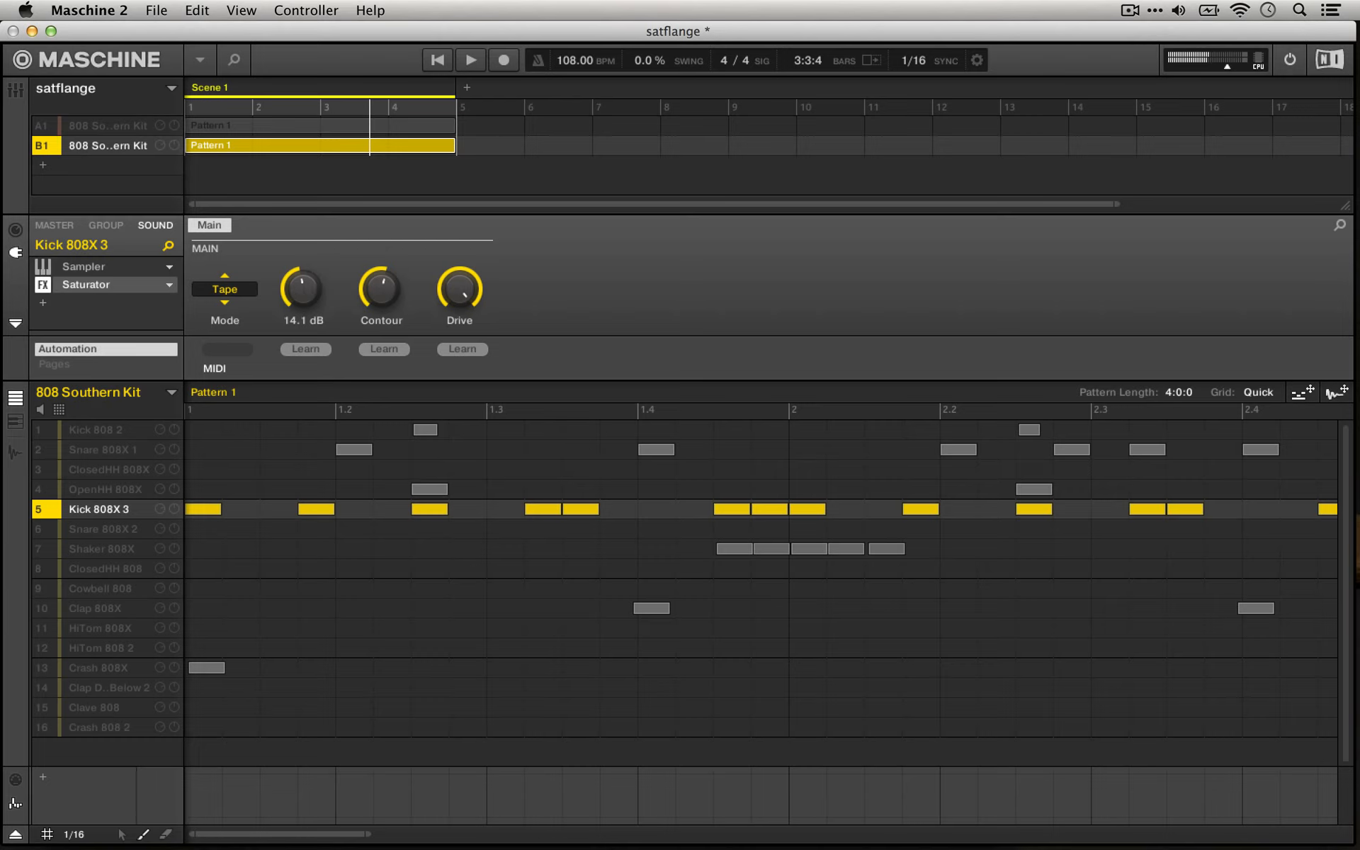
Compare the Tape-mode kick with Input lowered and with Input raised almost to maximum.
{"action": "left_click_drag", "start_coordinate": [300, 295], "coordinate": [300, 309]}
{"action": "key", "text": "space"}
{"action": "left_click_drag", "start_coordinate": [300, 292], "coordinate": [300, 188]}
{"action": "key", "text": "space"}
Switch the Saturator to Tube mode and compare the playing kick with Overload on and off, leaving it off.
{"action": "left_click", "coordinate": [229, 287]}
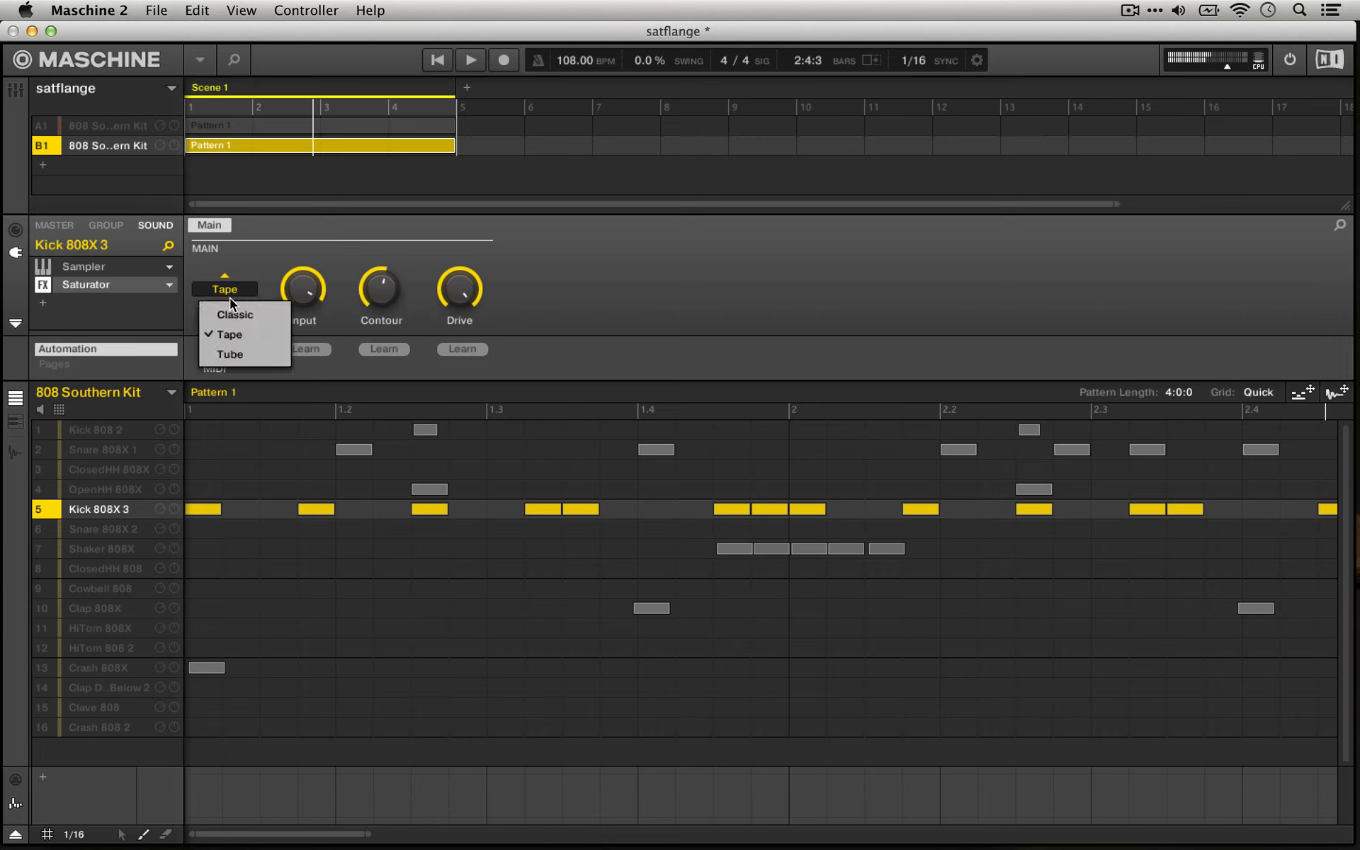
{"action": "left_click", "coordinate": [219, 360]}
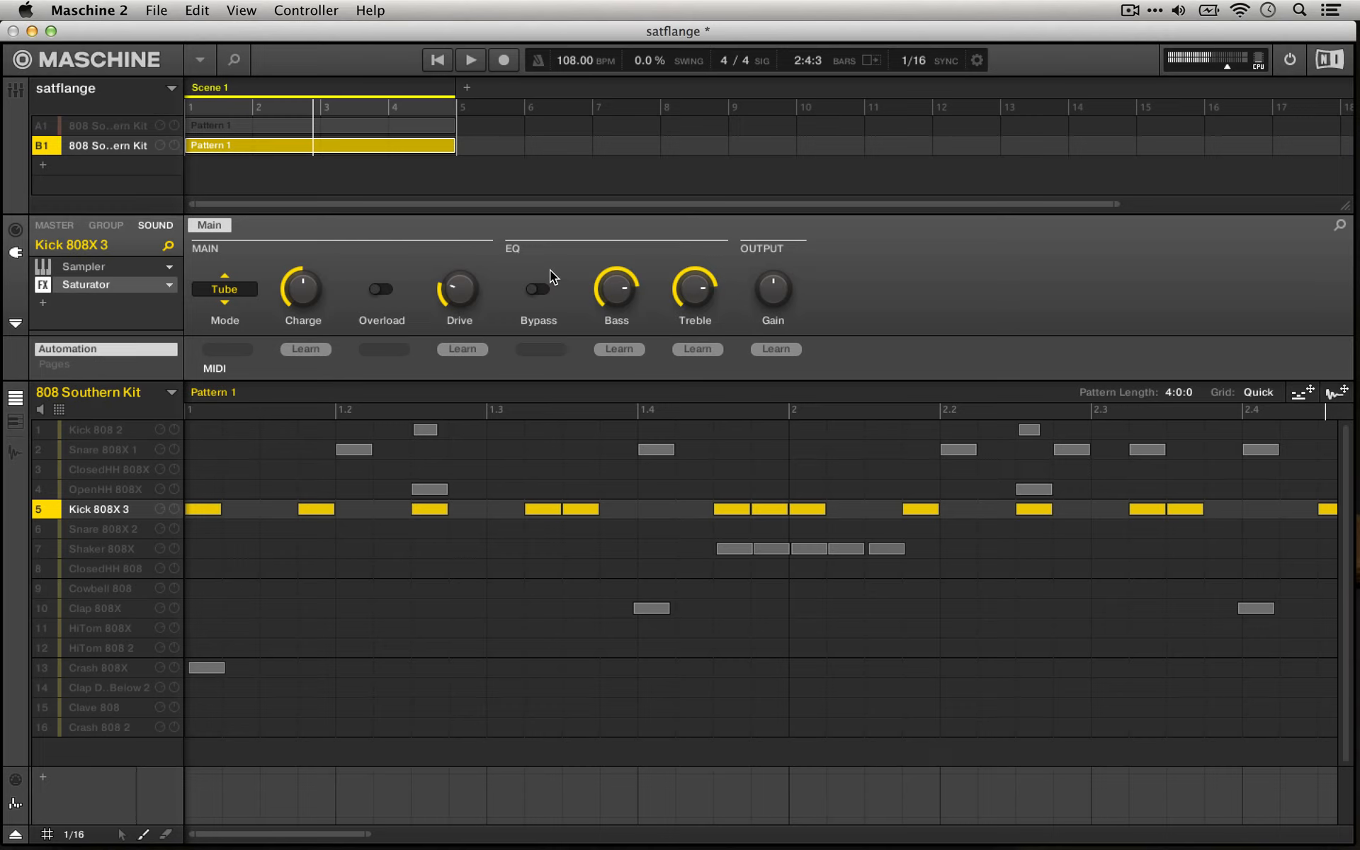
{"action": "mouse_move", "coordinate": [497, 282]}
{"action": "mouse_move", "coordinate": [318, 289]}
{"action": "key", "text": "space"}
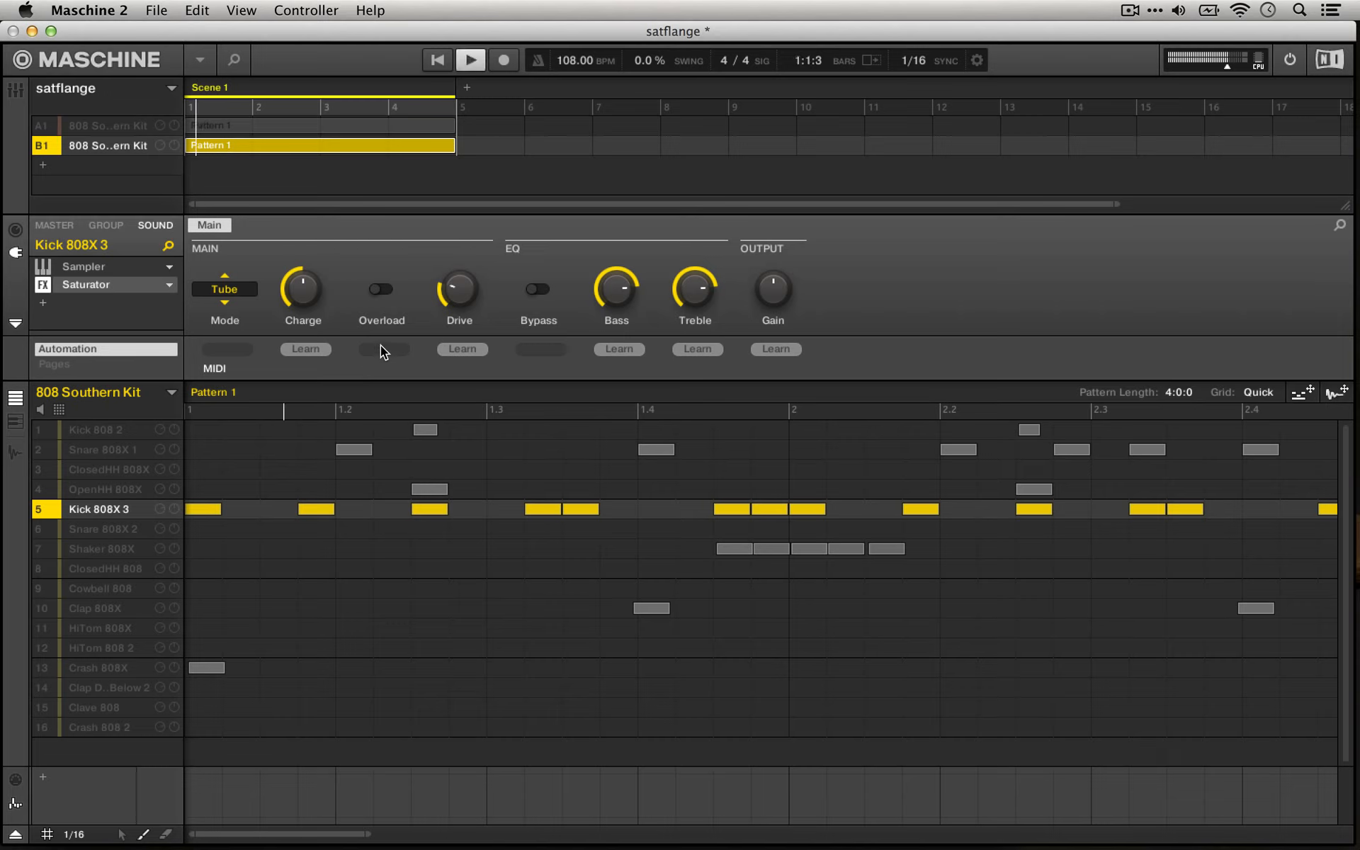
{"action": "left_click", "coordinate": [381, 289]}
{"action": "left_click", "coordinate": [383, 289]}
{"action": "key", "text": "space"}
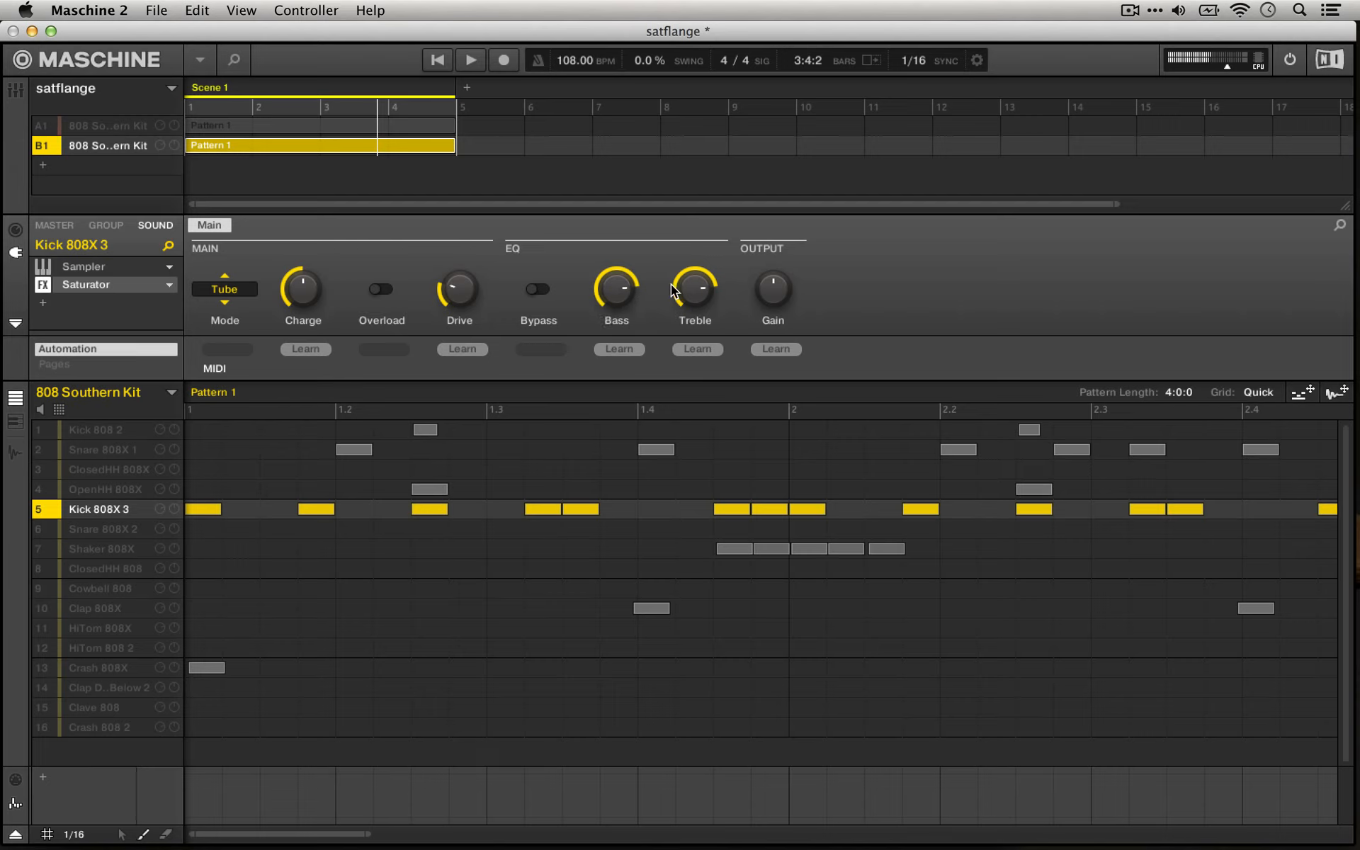
Set the EQ's Treble to minimum and Bass to maximum, and compare the kick with the EQ bypassed and active.
{"action": "left_click_drag", "start_coordinate": [694, 289], "coordinate": [695, 354]}
{"action": "left_click_drag", "start_coordinate": [616, 289], "coordinate": [616, 262]}
{"action": "key", "text": "space"}
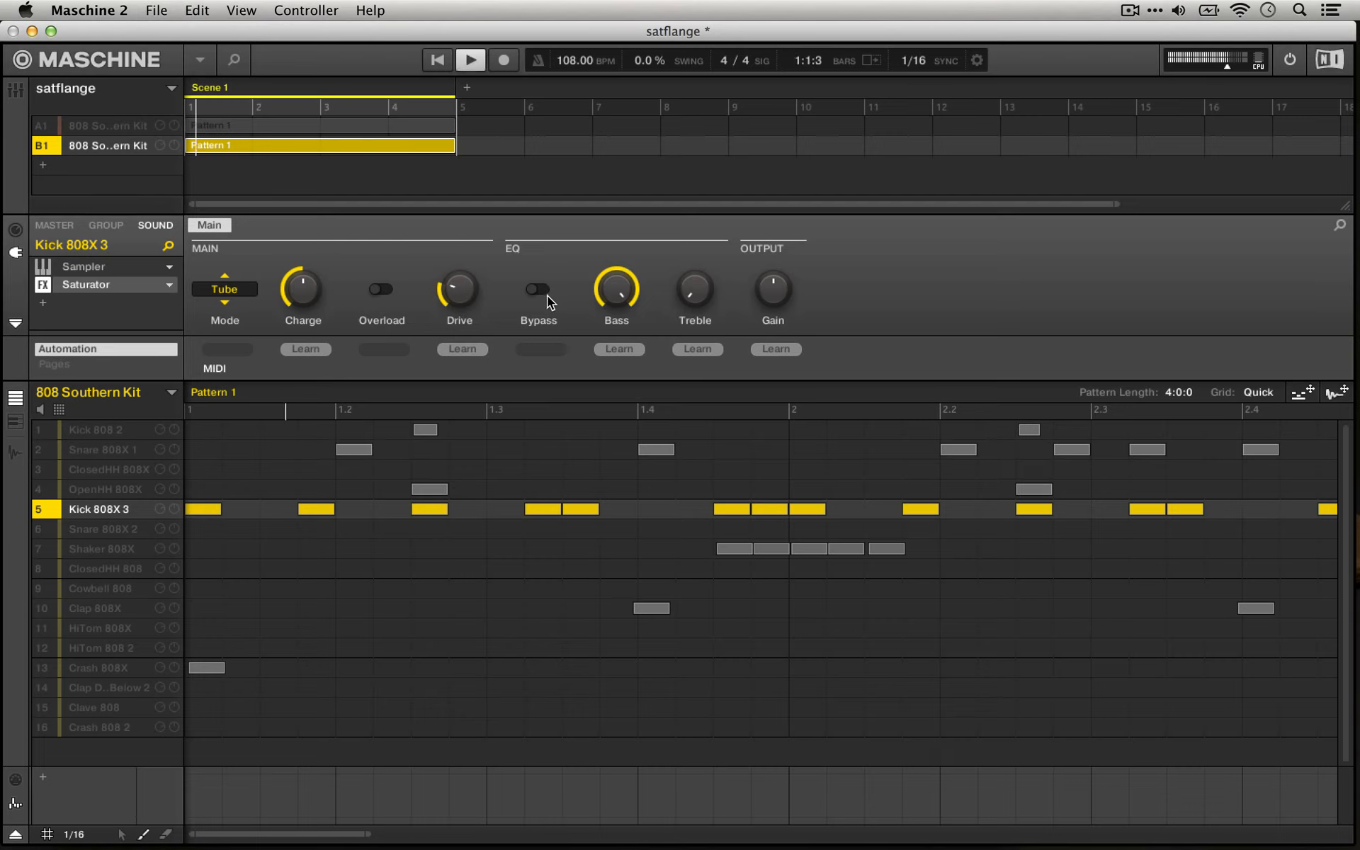
{"action": "left_click", "coordinate": [536, 291]}
{"action": "left_click", "coordinate": [536, 290]}
{"action": "key", "text": "space"}
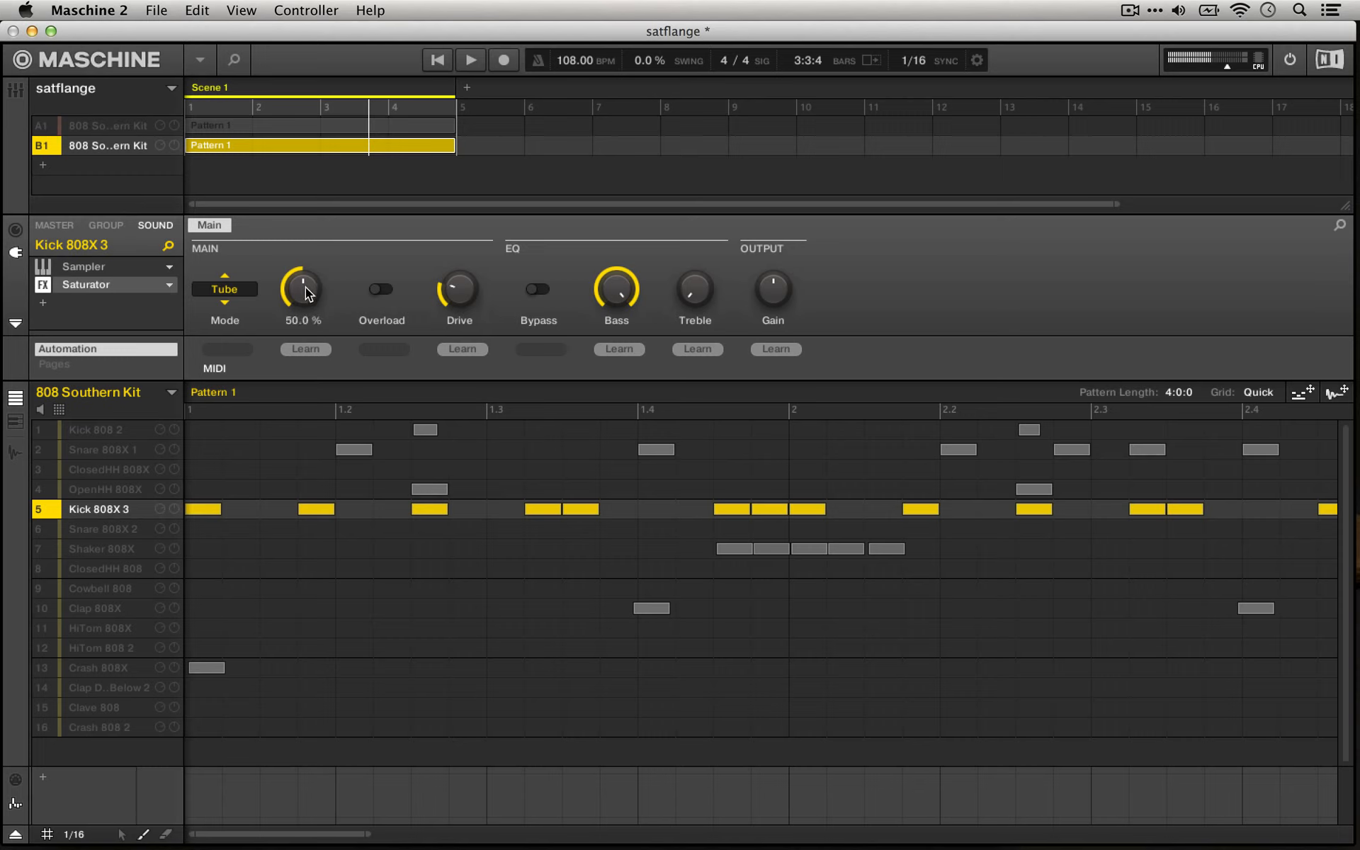
Play the kick with Charge at 100%, turn on Overload, and bring Charge back to about half.
{"action": "key", "text": "space"}
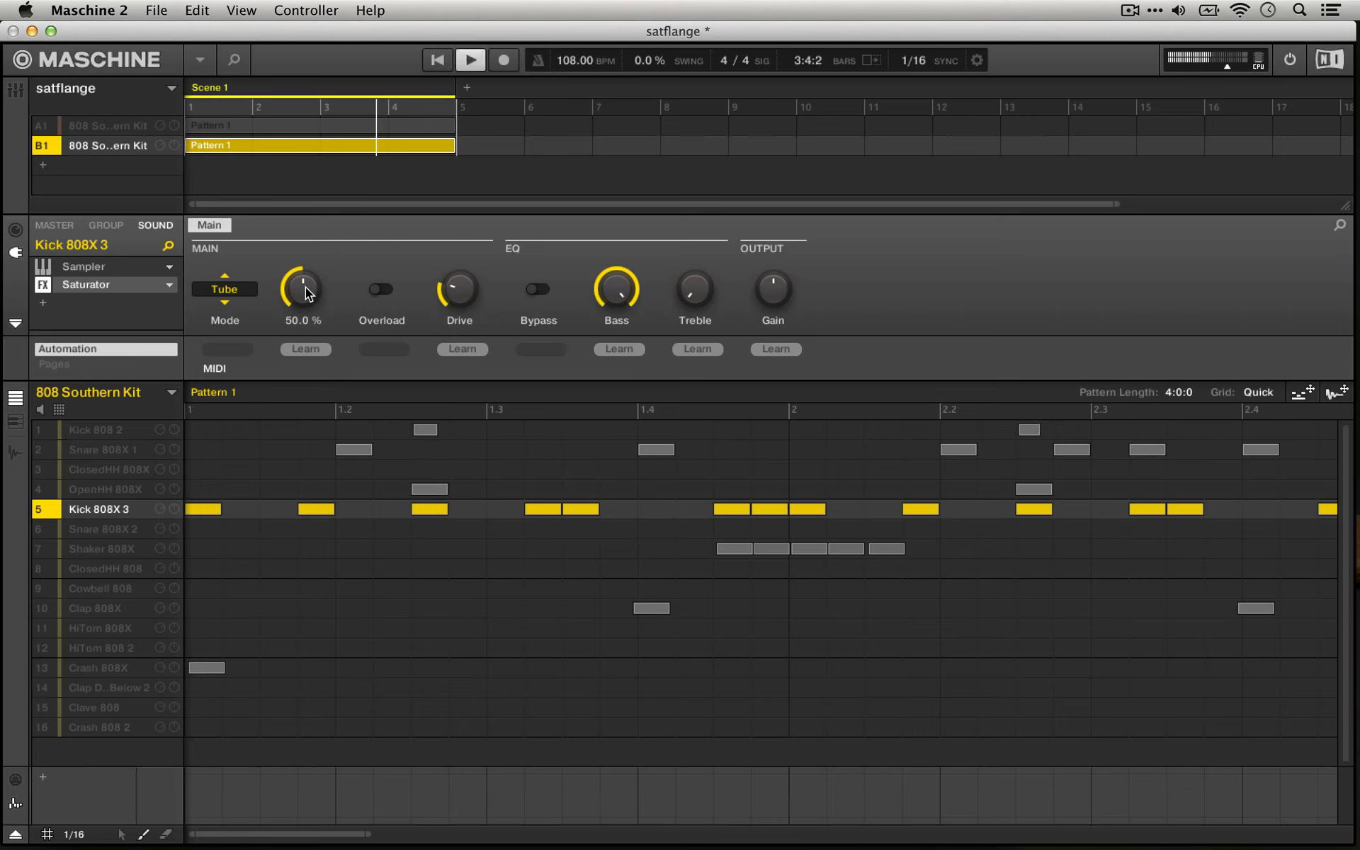
{"action": "left_click_drag", "start_coordinate": [305, 287], "coordinate": [304, 252]}
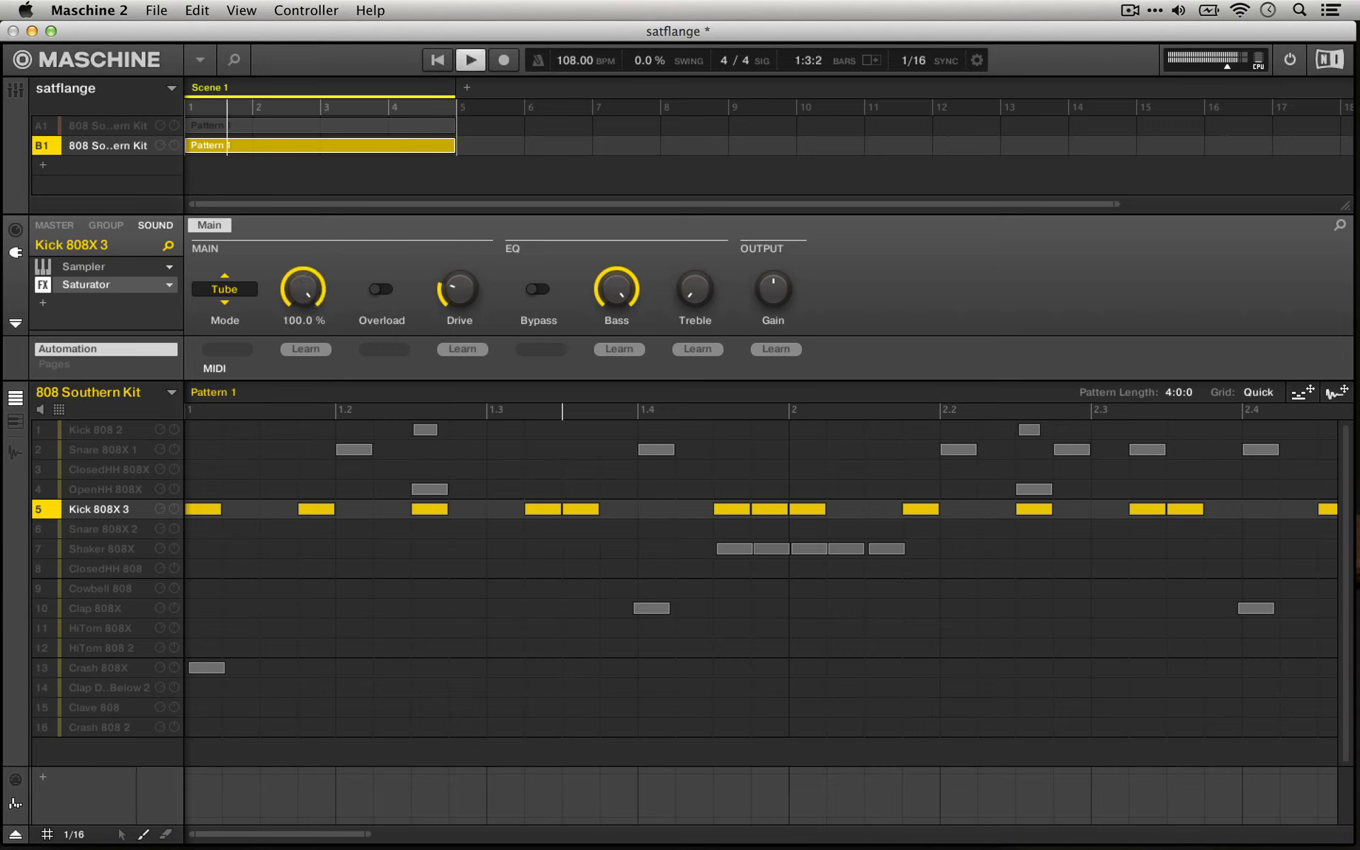
{"action": "left_click", "coordinate": [380, 289]}
{"action": "left_click_drag", "start_coordinate": [301, 267], "coordinate": [299, 302]}
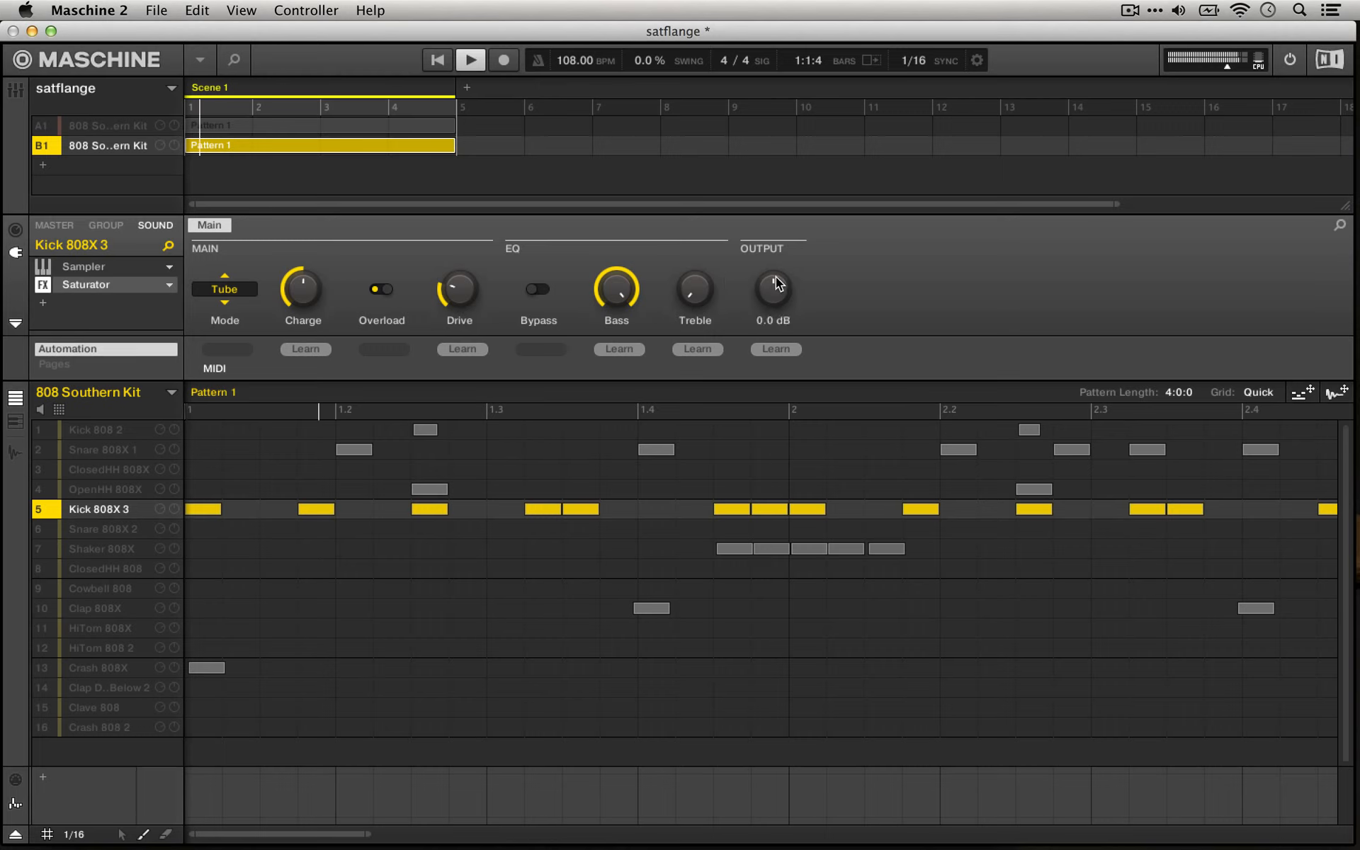
Raise Treble above 63%, bypass the EQ, and set the output Gain to 4.8 dB during playback.
{"action": "left_click_drag", "start_coordinate": [699, 290], "coordinate": [699, 254]}
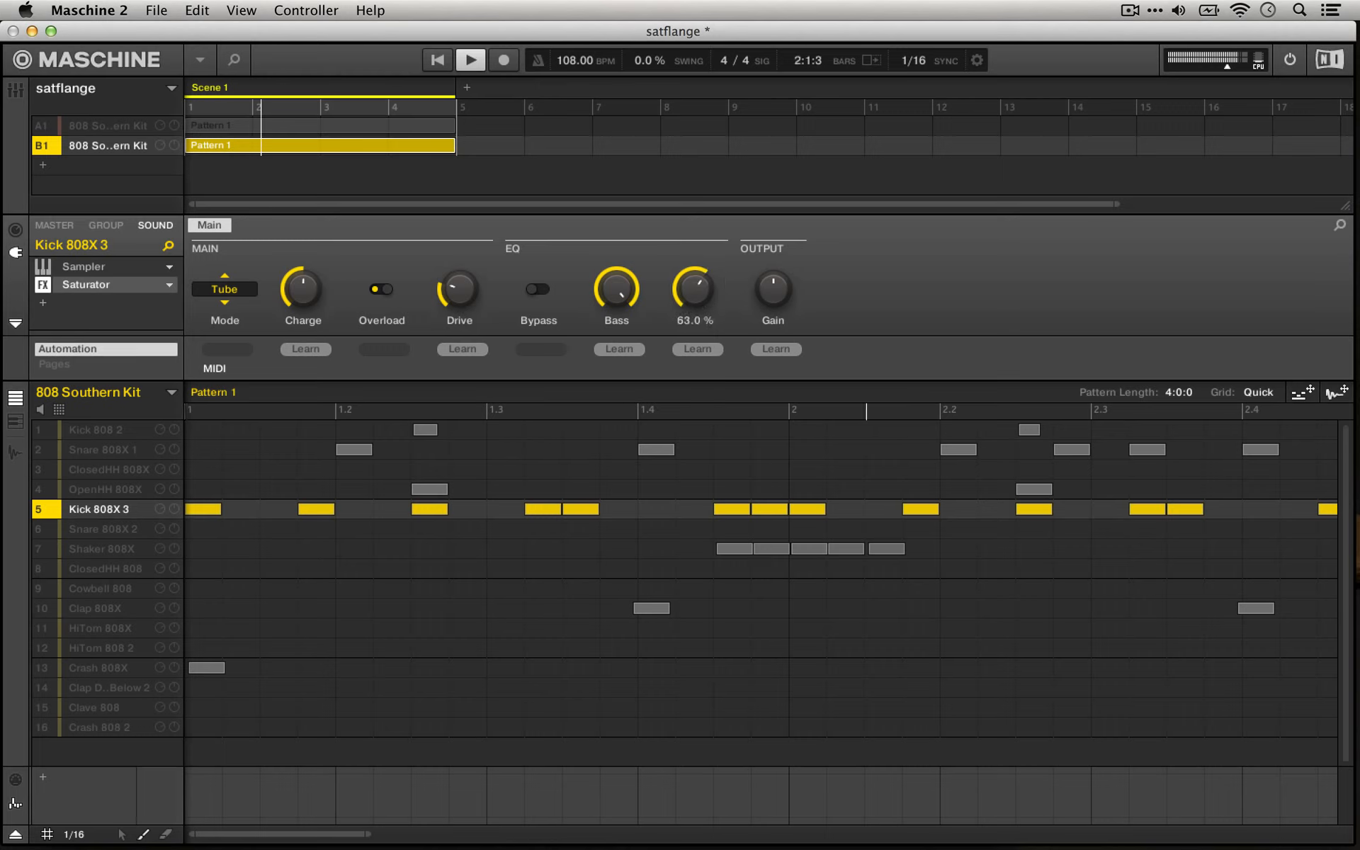
{"action": "left_click", "coordinate": [545, 292]}
{"action": "left_click_drag", "start_coordinate": [775, 294], "coordinate": [775, 275]}
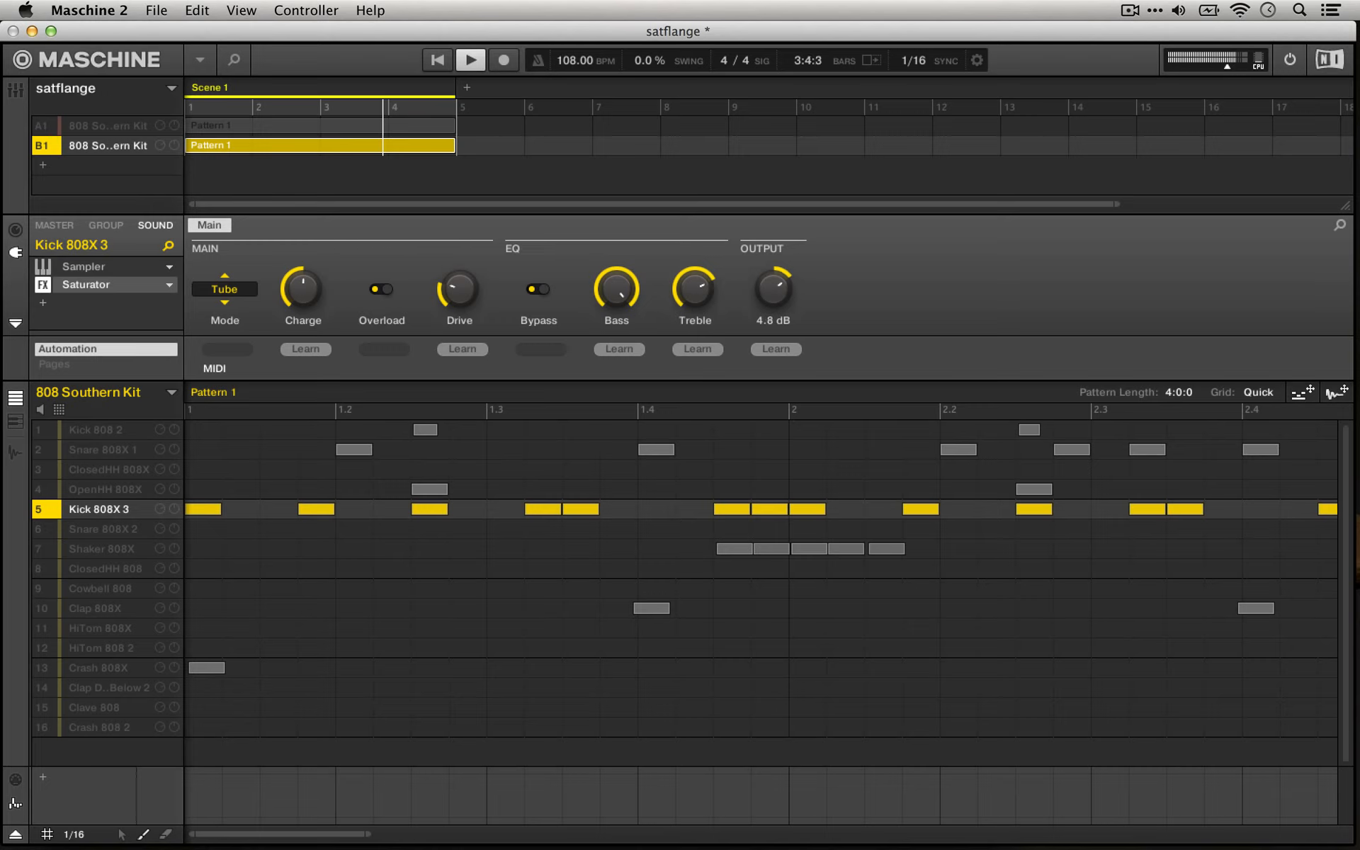
{"action": "key", "text": "space"}
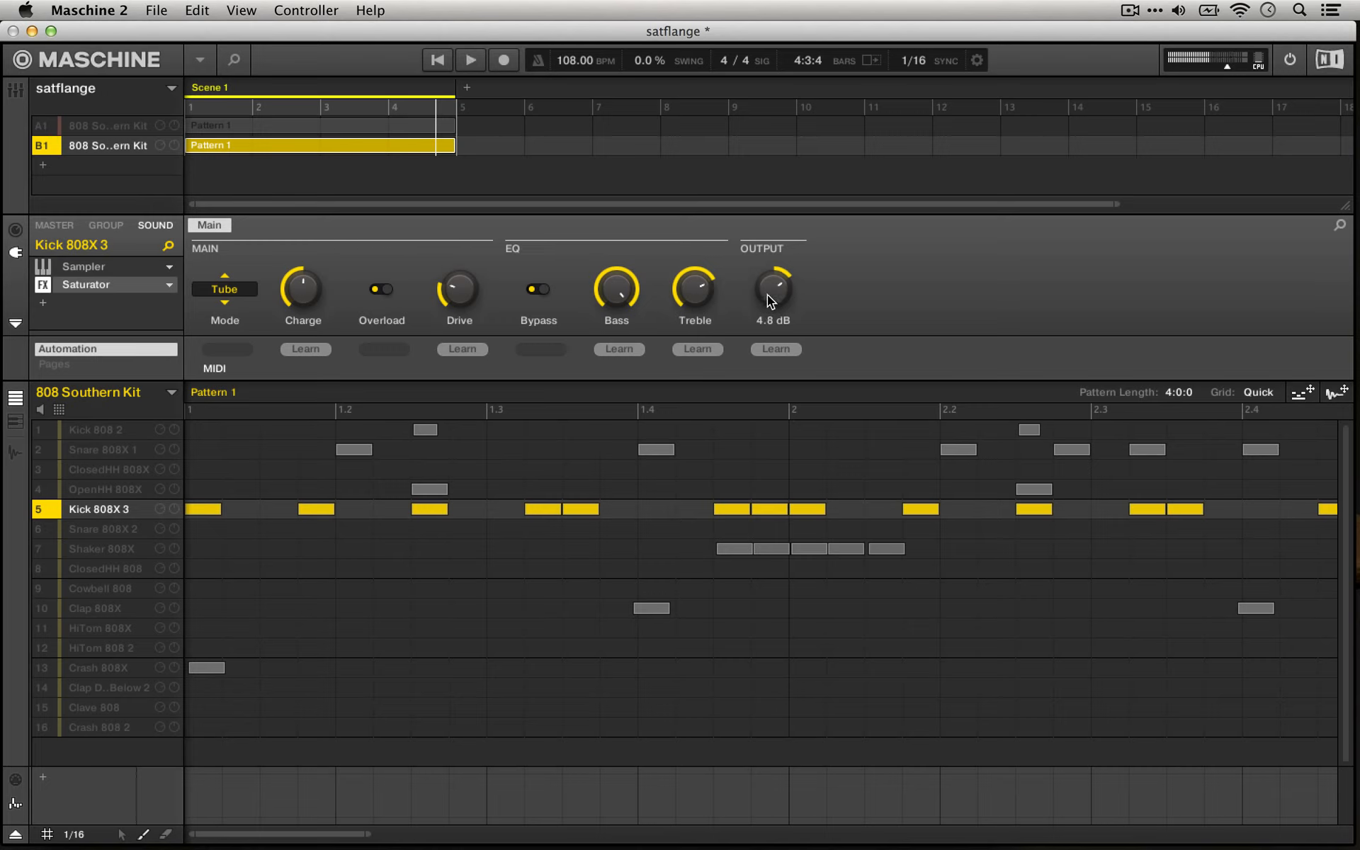
Raise Drive to about 85% and fine-tune the output Gain while playing the kick.
{"action": "left_click_drag", "start_coordinate": [771, 291], "coordinate": [770, 315]}
{"action": "left_click_drag", "start_coordinate": [459, 289], "coordinate": [459, 262]}
{"action": "key", "text": "space"}
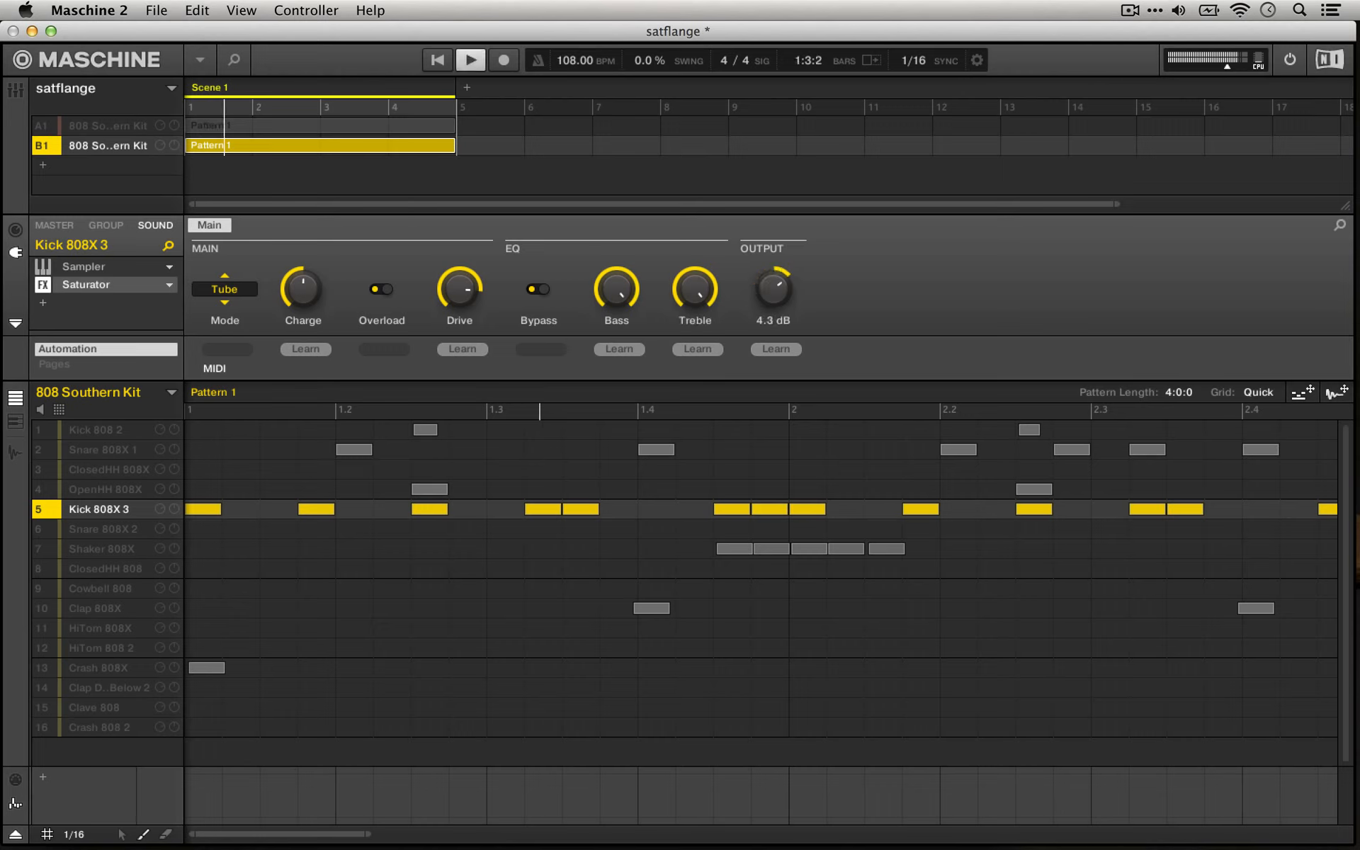
{"action": "left_click_drag", "start_coordinate": [767, 280], "coordinate": [770, 249]}
{"action": "key", "text": "space"}
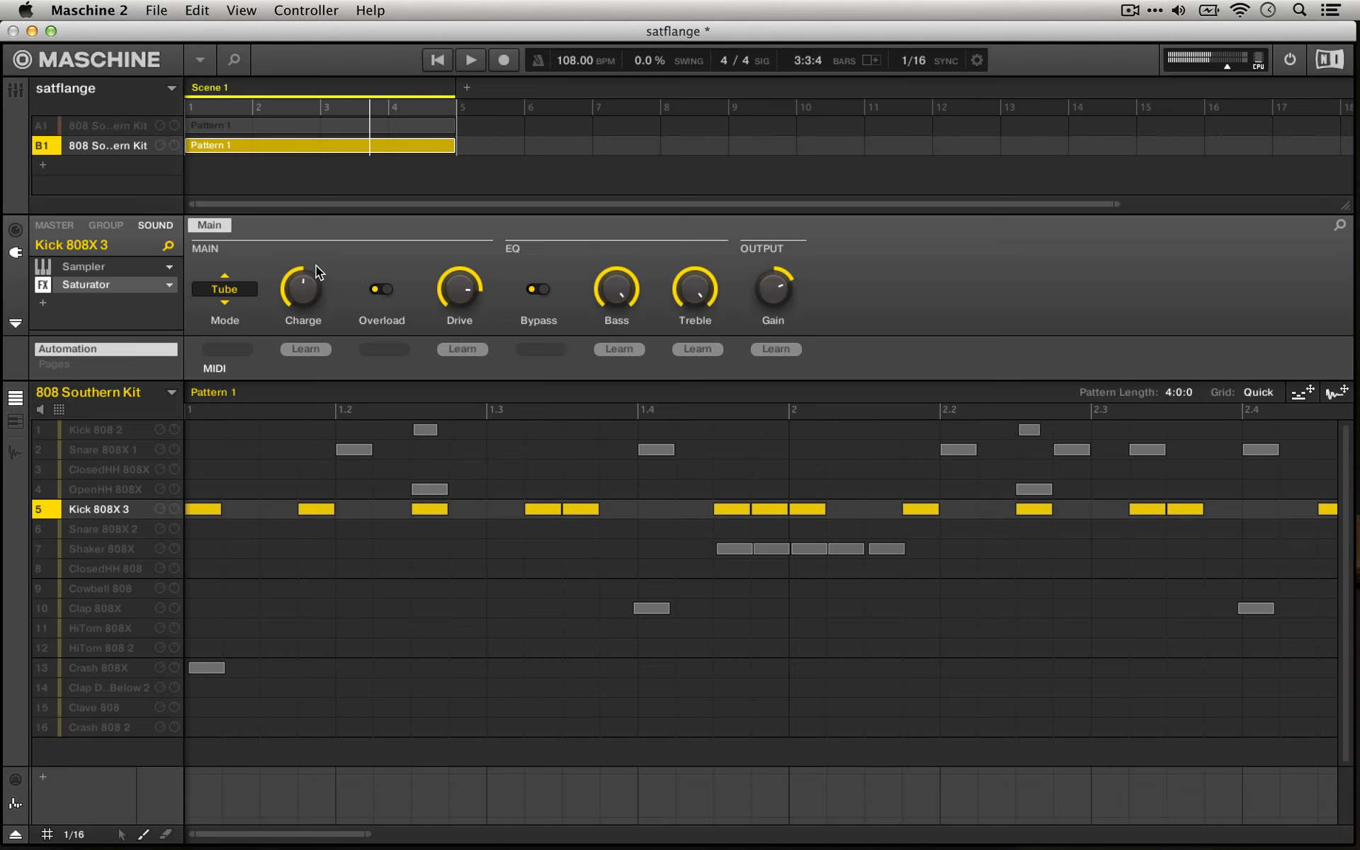
Add a Flanger after the Saturator on Kick 808X 3 and lower its Mix to about 20% during playback.
{"action": "left_click", "coordinate": [40, 305]}
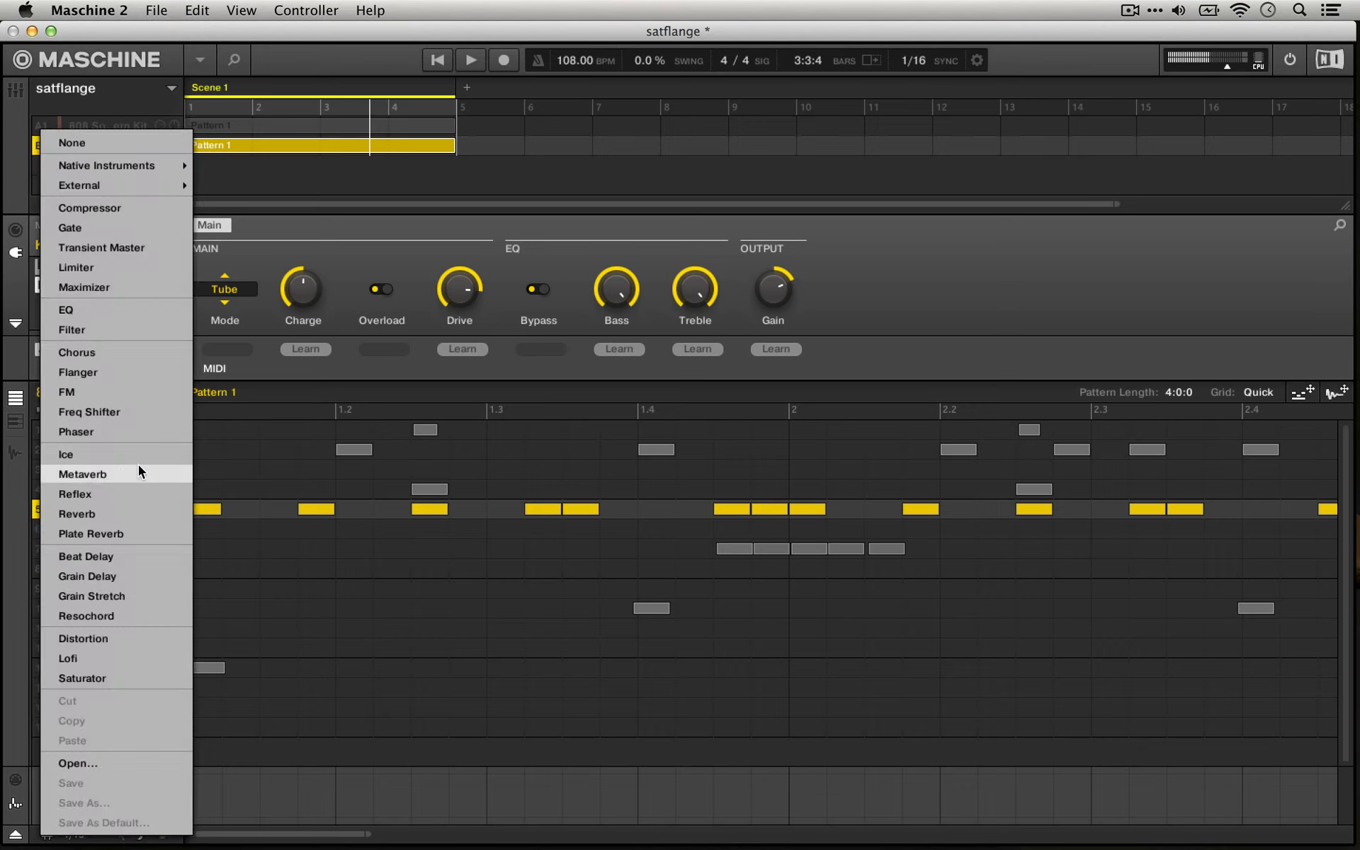
{"action": "left_click", "coordinate": [113, 364]}
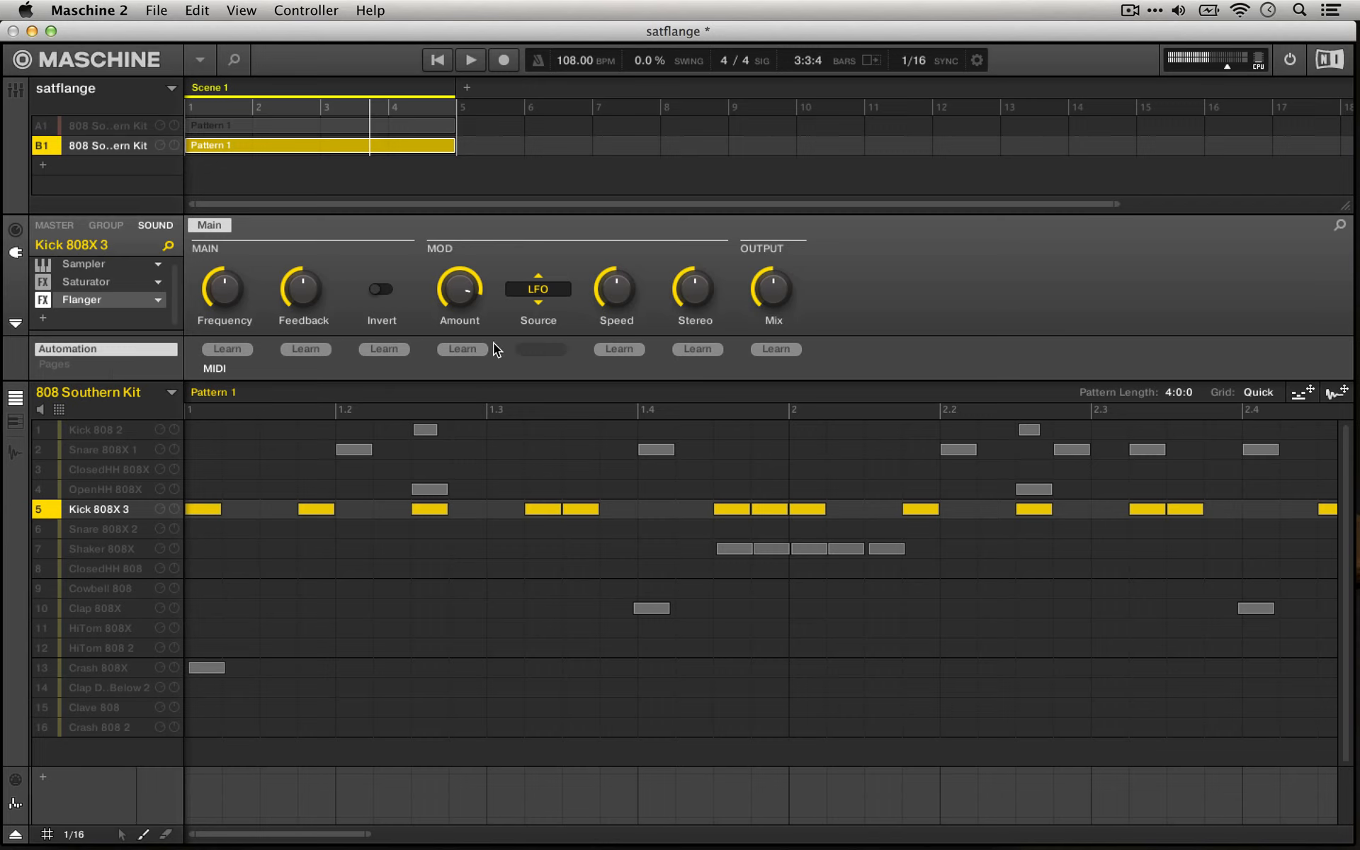
{"action": "key", "text": "space"}
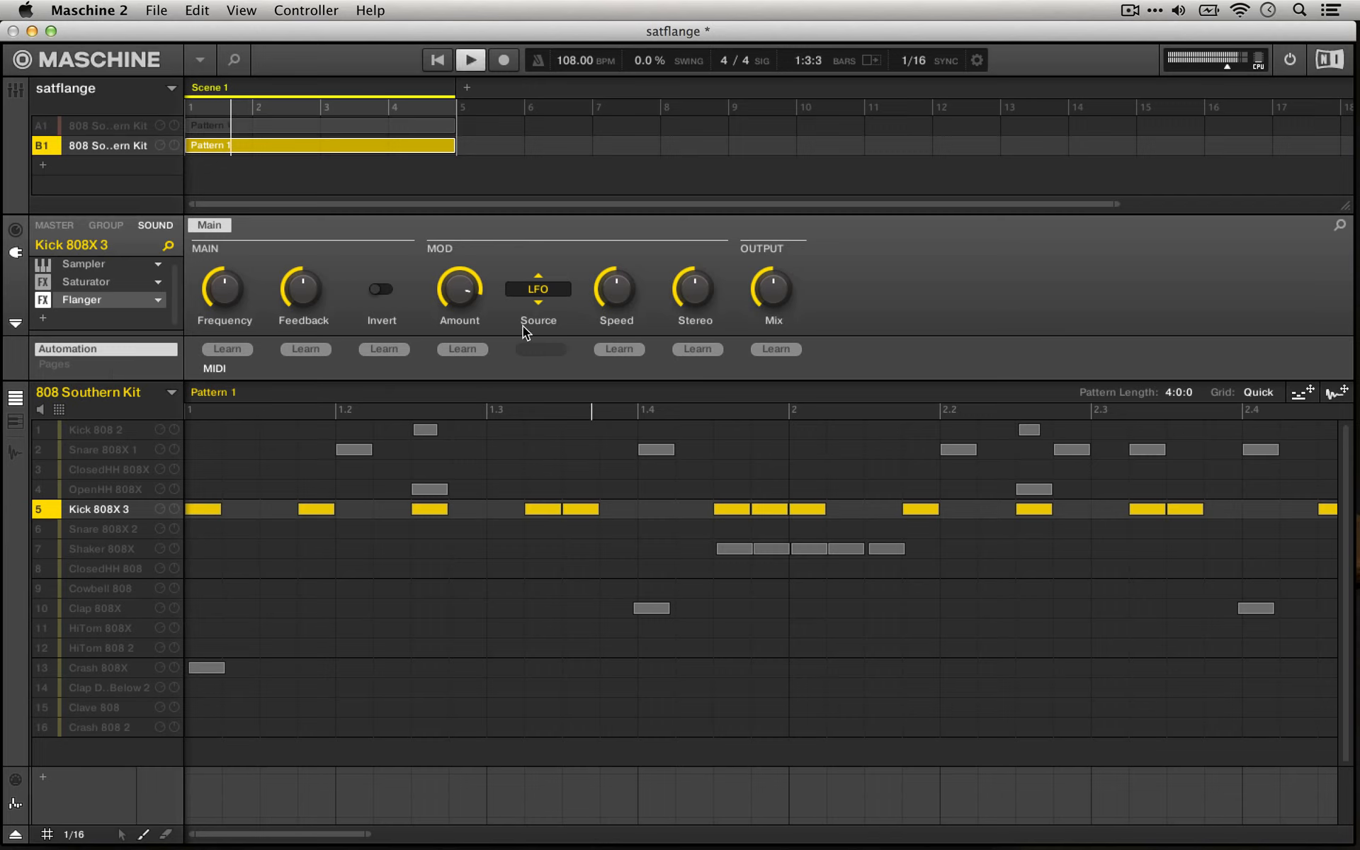
{"action": "mouse_move", "coordinate": [695, 288]}
{"action": "left_click_drag", "start_coordinate": [773, 287], "coordinate": [774, 341]}
Set the Flanger's modulation Source to Envelope, raise Mix to just over half, and reduce Amount to about 40%.
{"action": "left_click", "coordinate": [537, 292]}
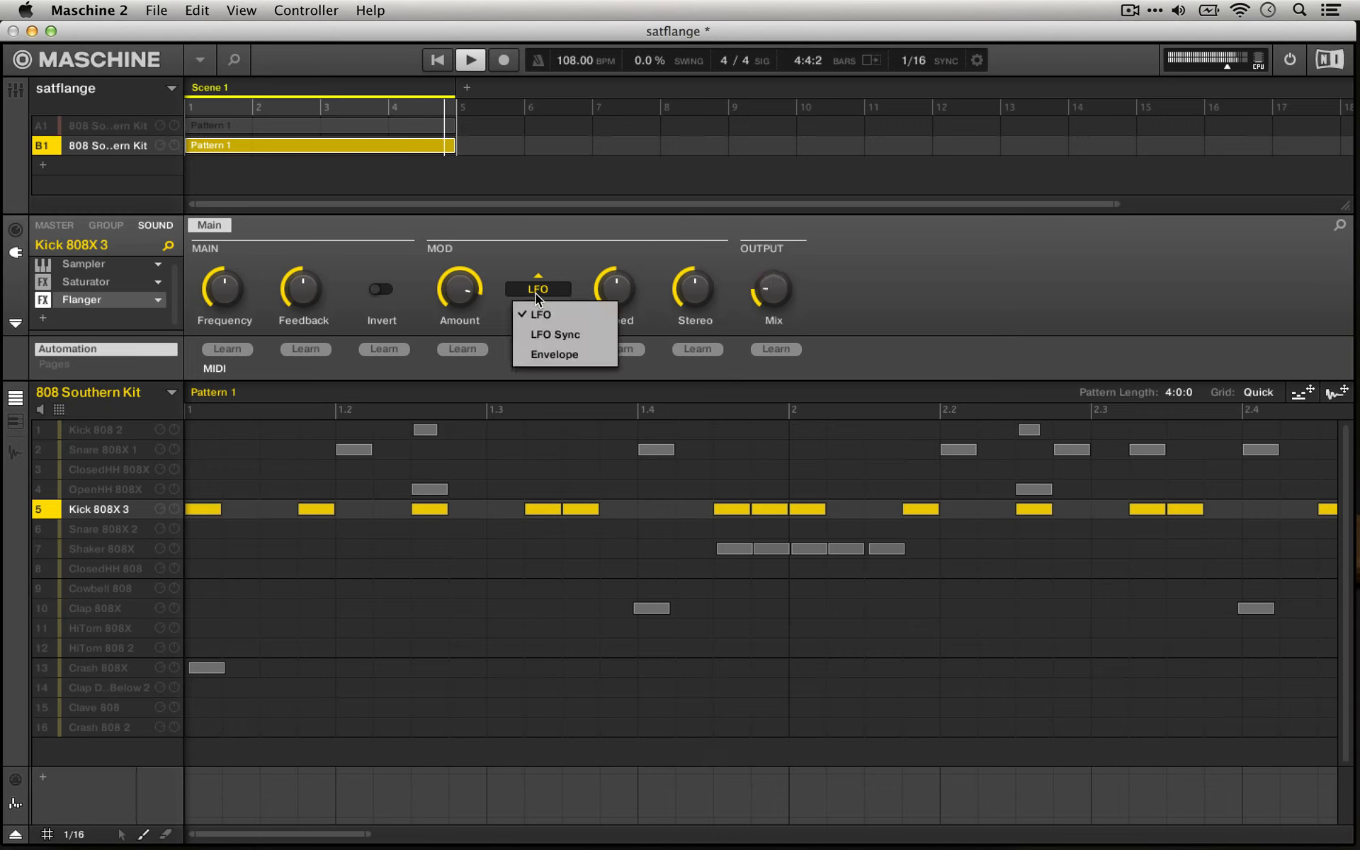
{"action": "left_click", "coordinate": [557, 352]}
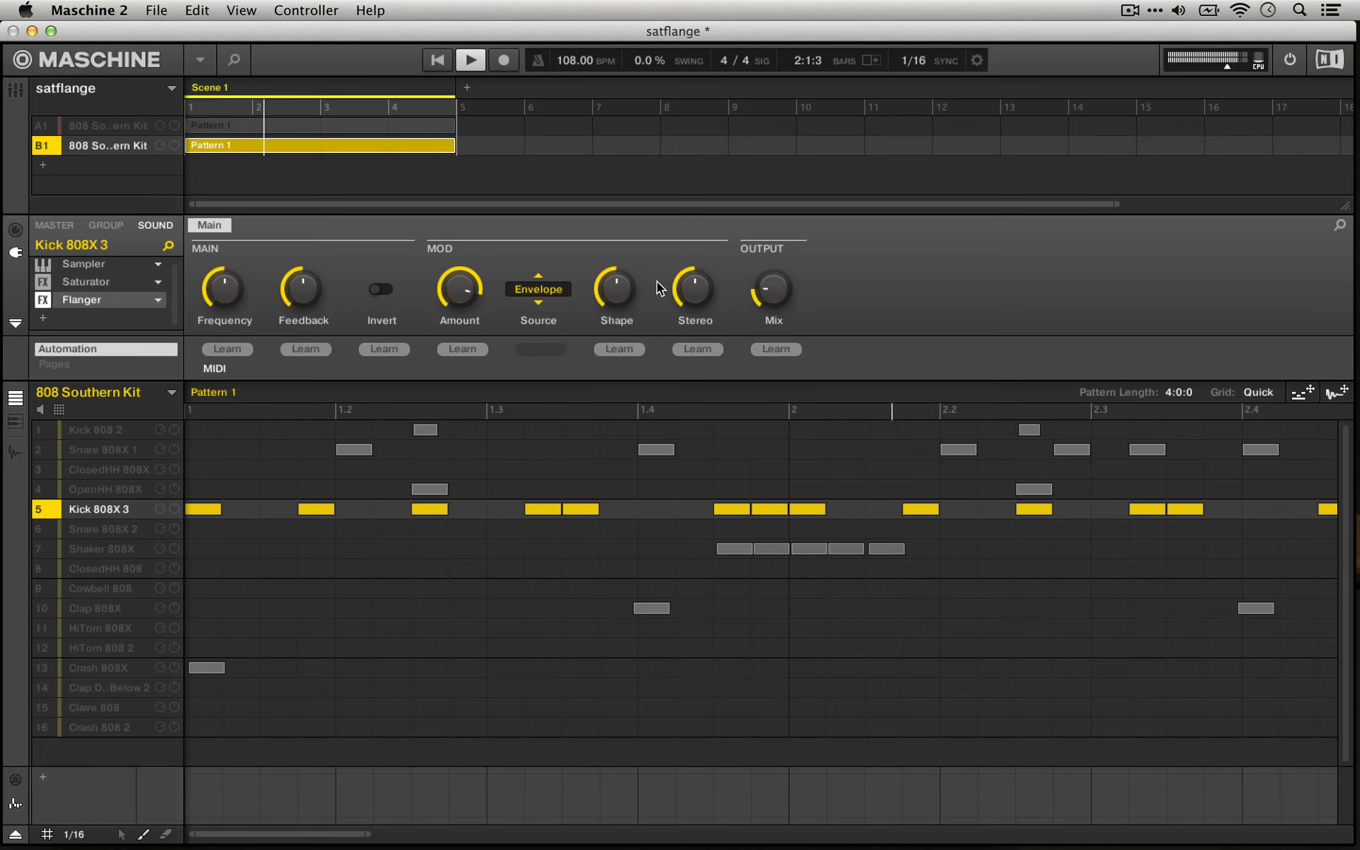
{"action": "left_click_drag", "start_coordinate": [773, 290], "coordinate": [773, 227]}
{"action": "mouse_move", "coordinate": [456, 287]}
{"action": "left_mouse_down"}
{"action": "mouse_move", "coordinate": [456, 269]}
{"action": "mouse_move", "coordinate": [456, 301]}
{"action": "left_mouse_up"}
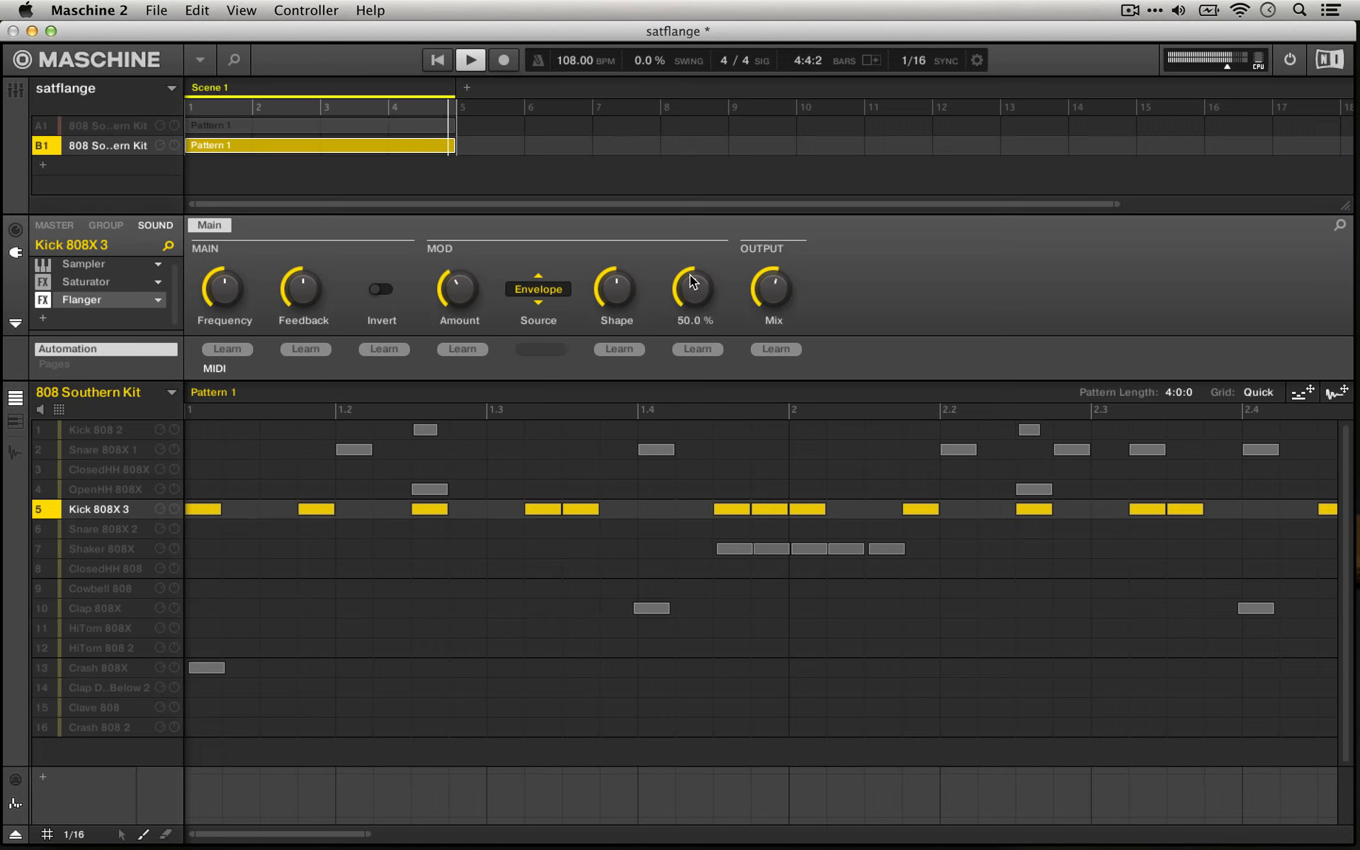
Stop playback, set the Flanger's Feedback to 100%, and play the kick again.
{"action": "key", "text": "space"}
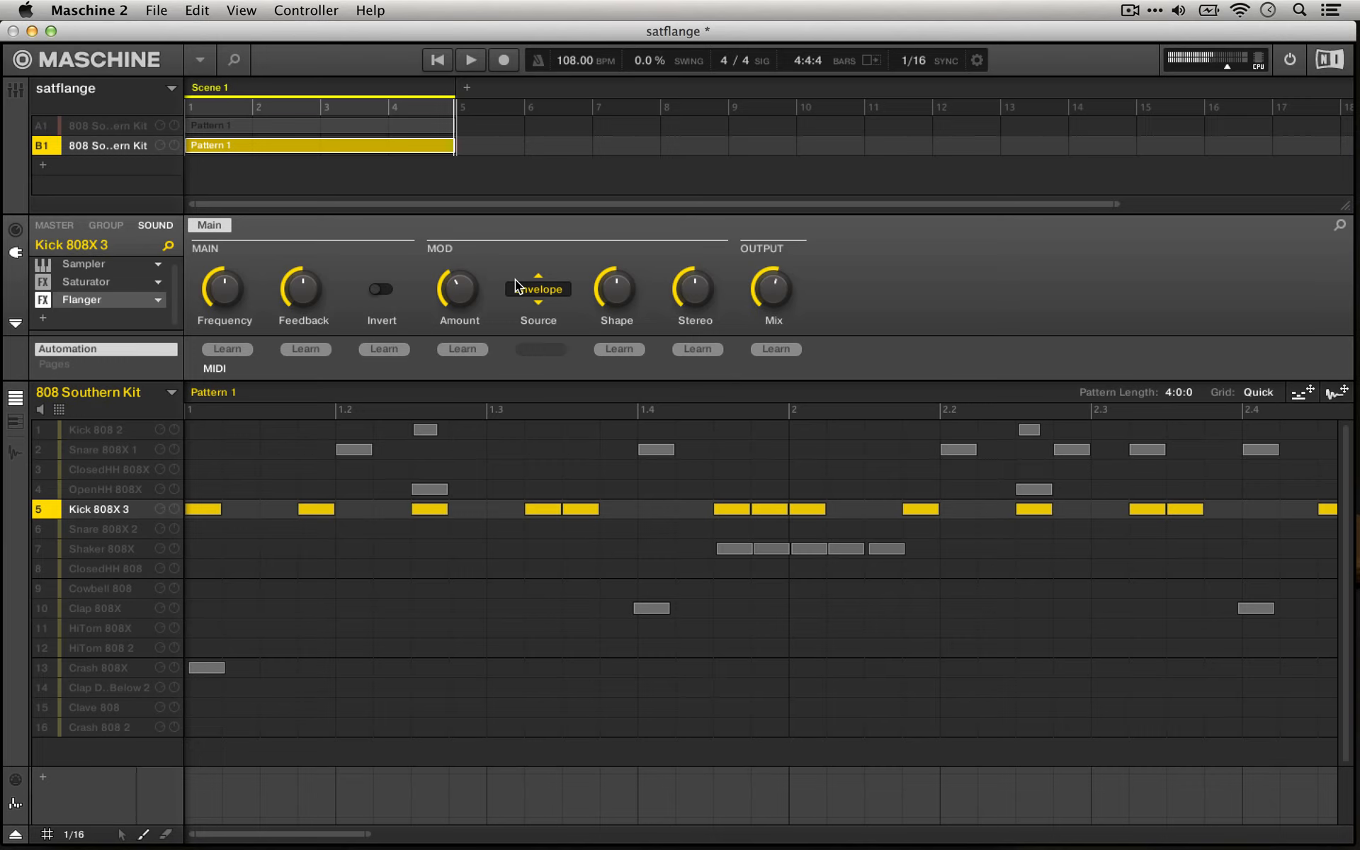
{"action": "left_click_drag", "start_coordinate": [306, 290], "coordinate": [306, 213]}
{"action": "key", "text": "space"}
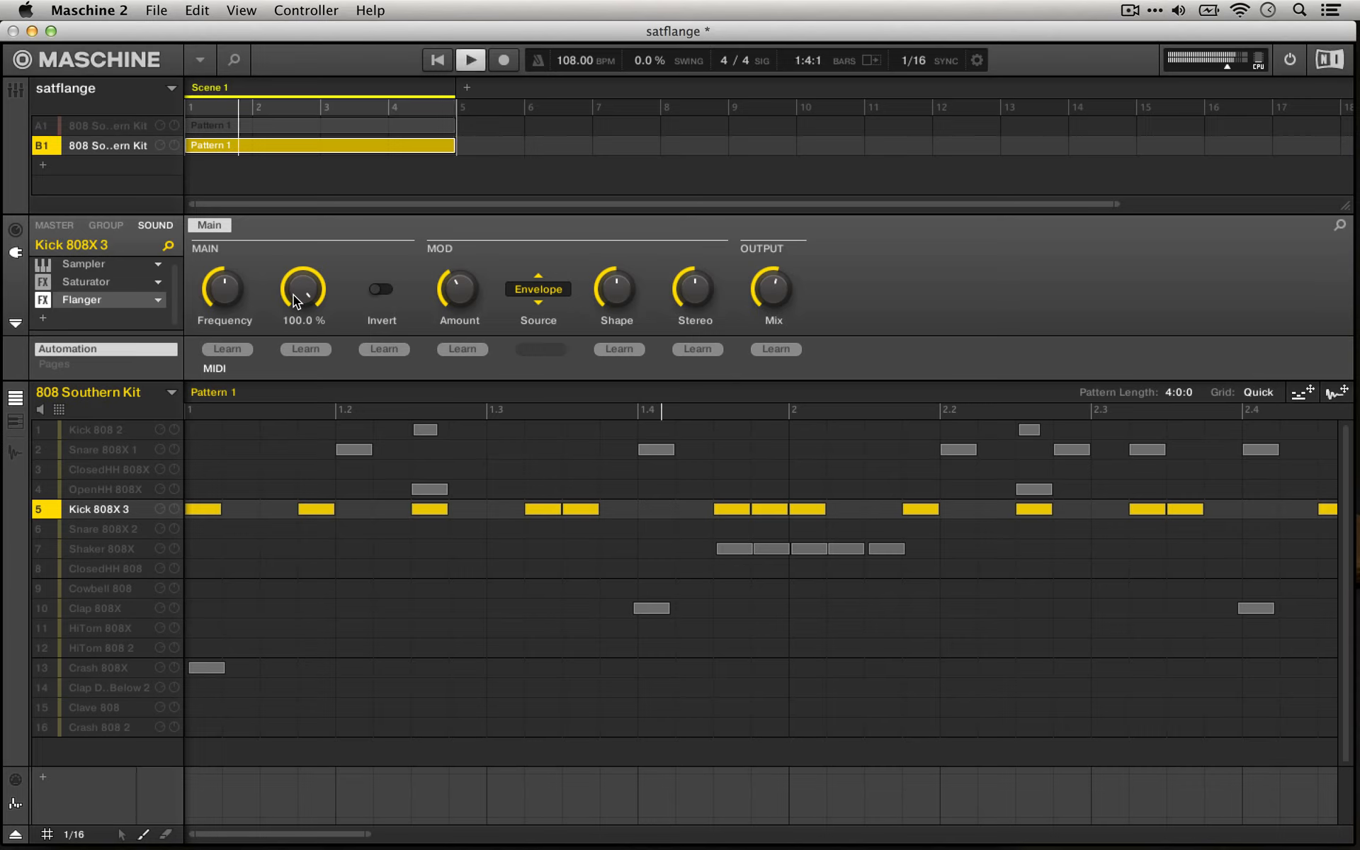
Lower the Flanger's Frequency to 8% and audition the kick while sweeping Feedback from 0% up to a high setting.
{"action": "left_click_drag", "start_coordinate": [227, 299], "coordinate": [226, 339]}
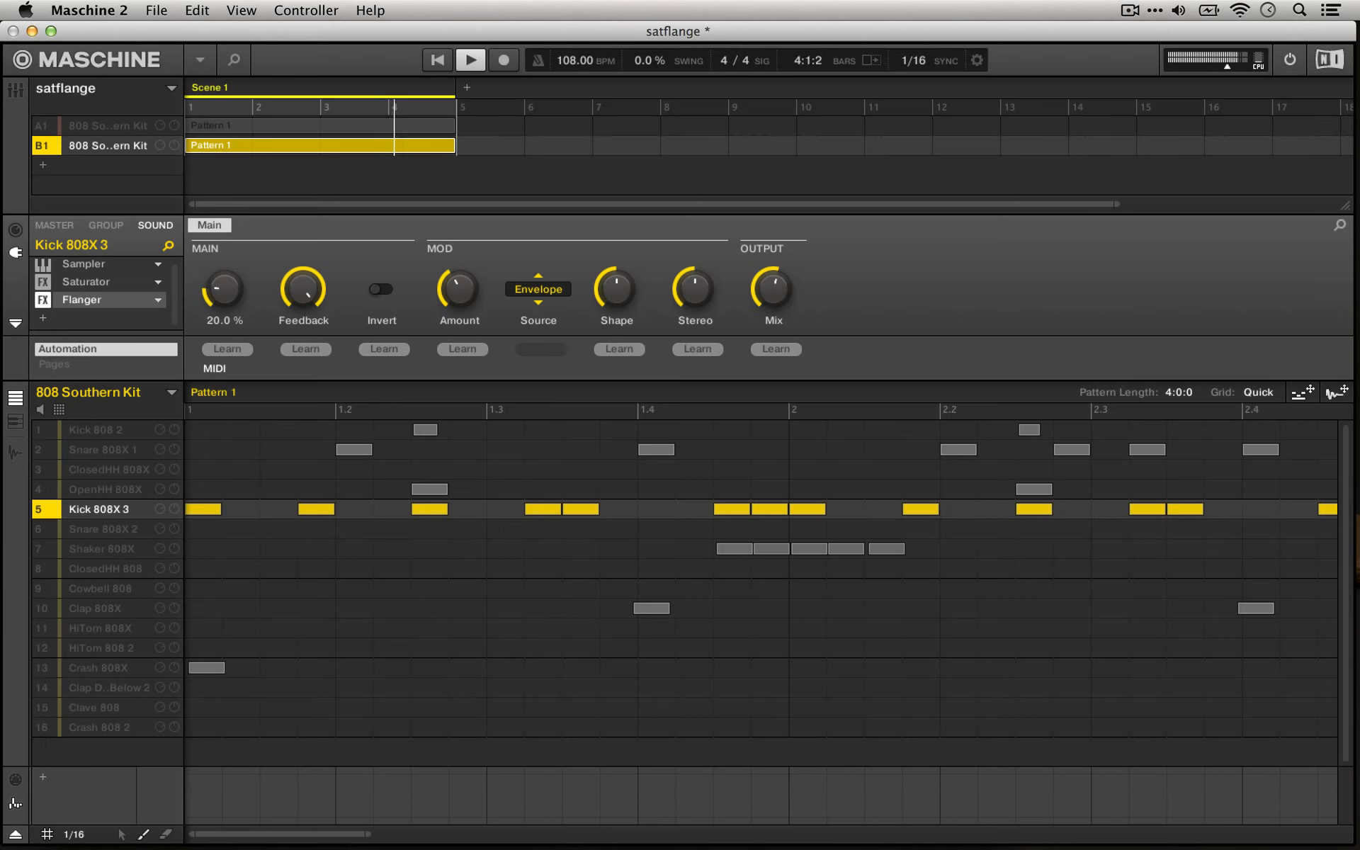
{"action": "left_click_drag", "start_coordinate": [226, 338], "coordinate": [226, 355]}
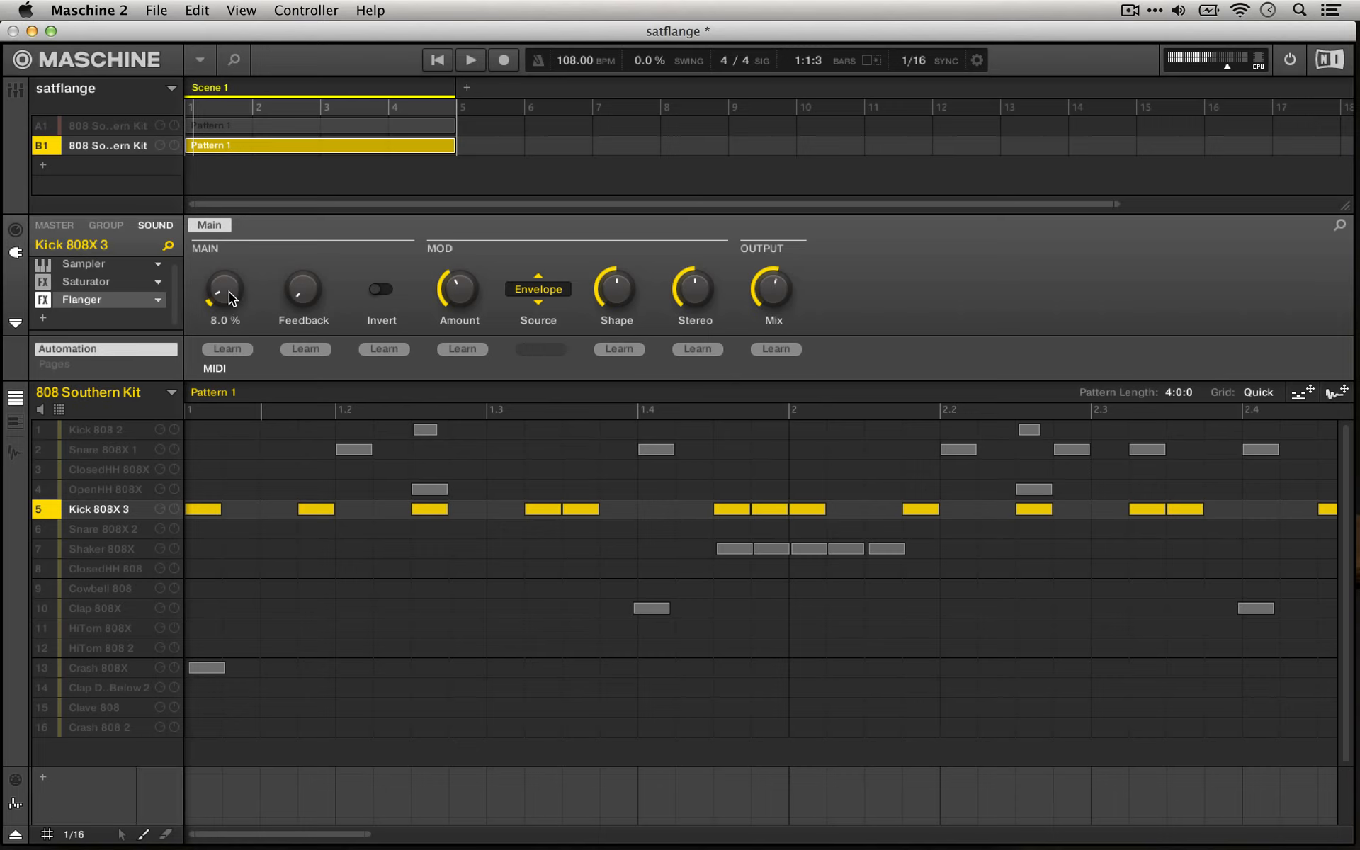
{"action": "key", "text": "space"}
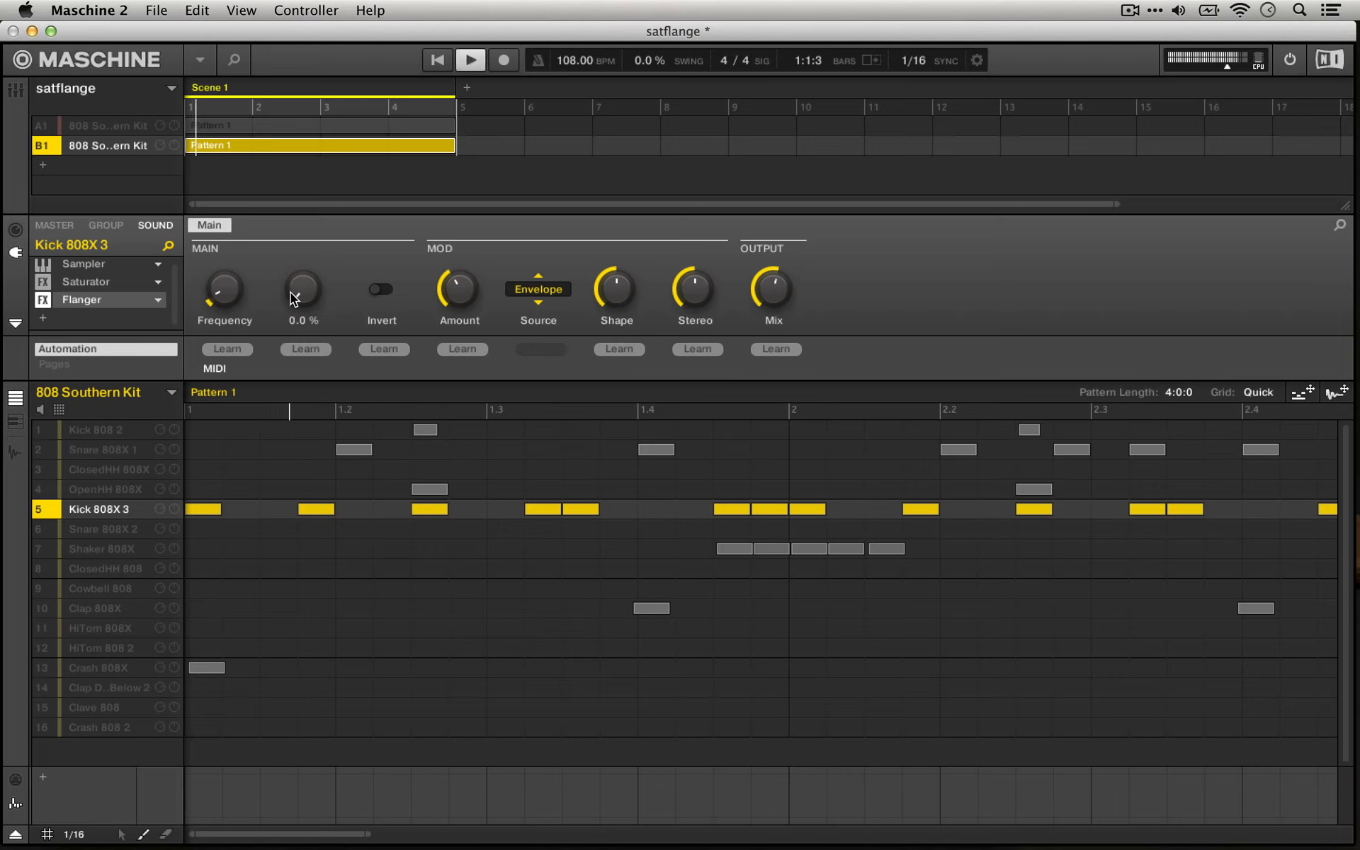
{"action": "mouse_move", "coordinate": [290, 292]}
{"action": "left_mouse_down"}
{"action": "mouse_move", "coordinate": [290, 240]}
{"action": "mouse_move", "coordinate": [300, 340]}
{"action": "mouse_move", "coordinate": [300, 290]}
{"action": "left_mouse_up"}
{"action": "key", "text": "space"}
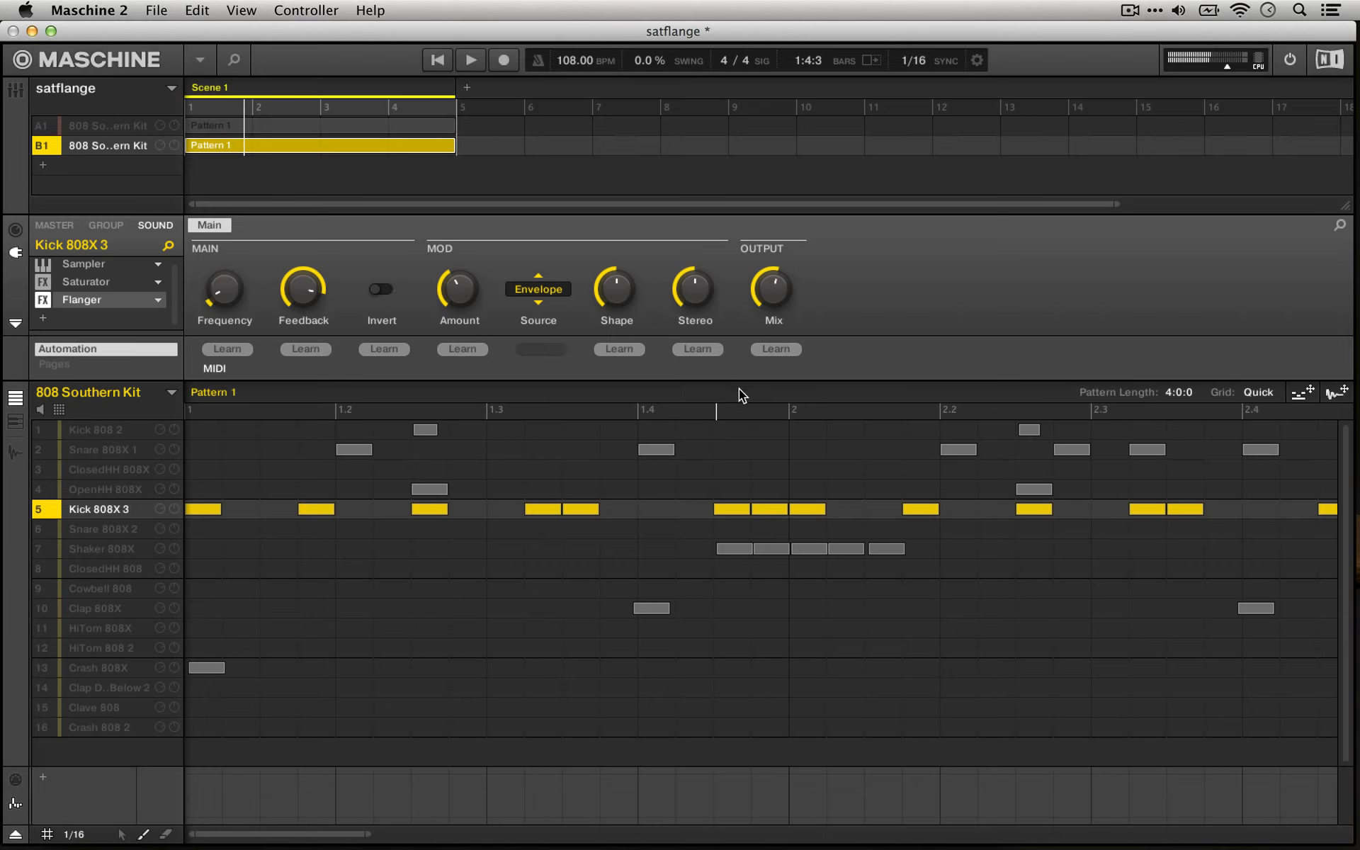
Audition the Flanger's Invert switch on and off during playback, then stop and turn Feedback down to minimum.
{"action": "key", "text": "space"}
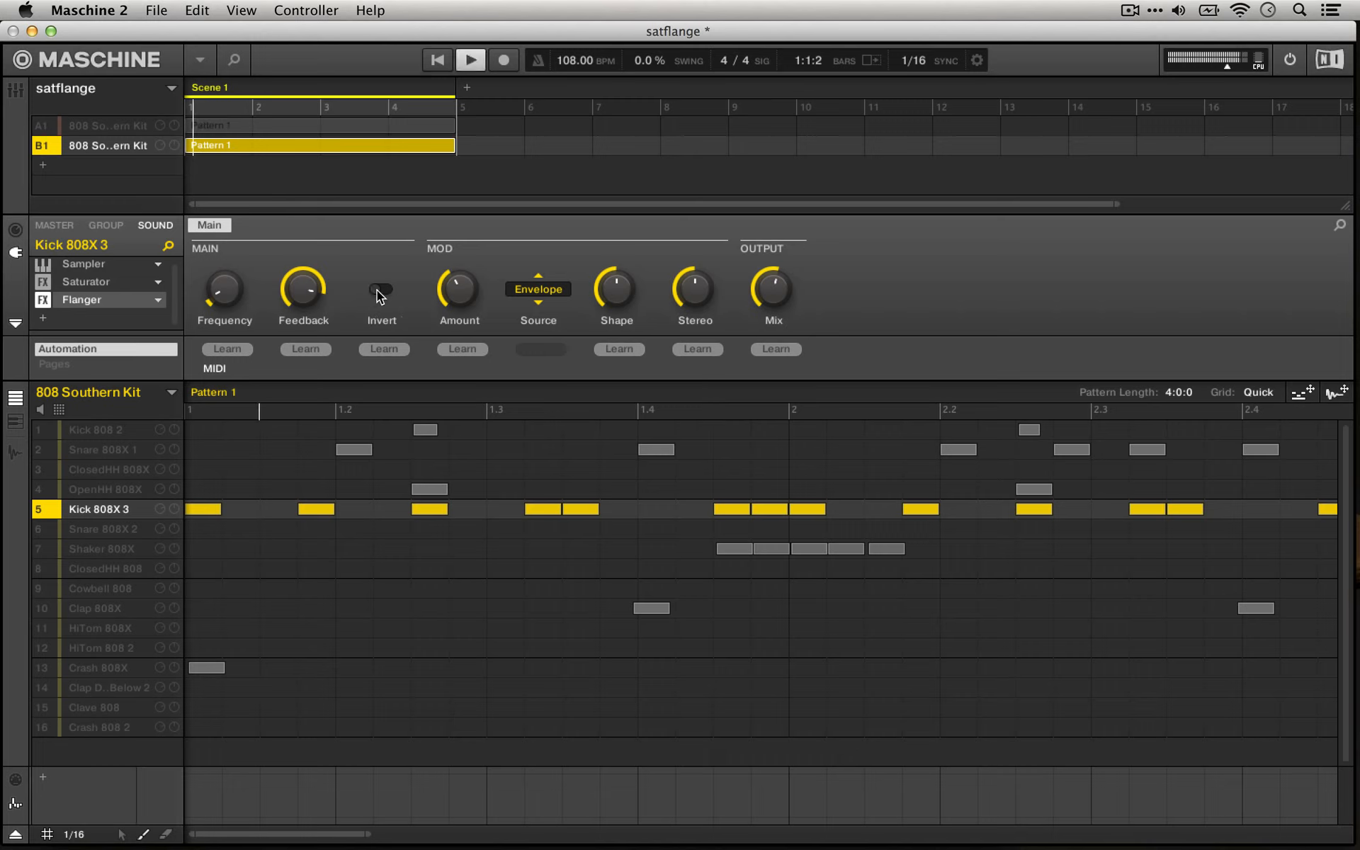
{"action": "left_click", "coordinate": [382, 290]}
{"action": "left_click", "coordinate": [381, 291]}
{"action": "key", "text": "space"}
{"action": "left_click_drag", "start_coordinate": [305, 287], "coordinate": [305, 397]}
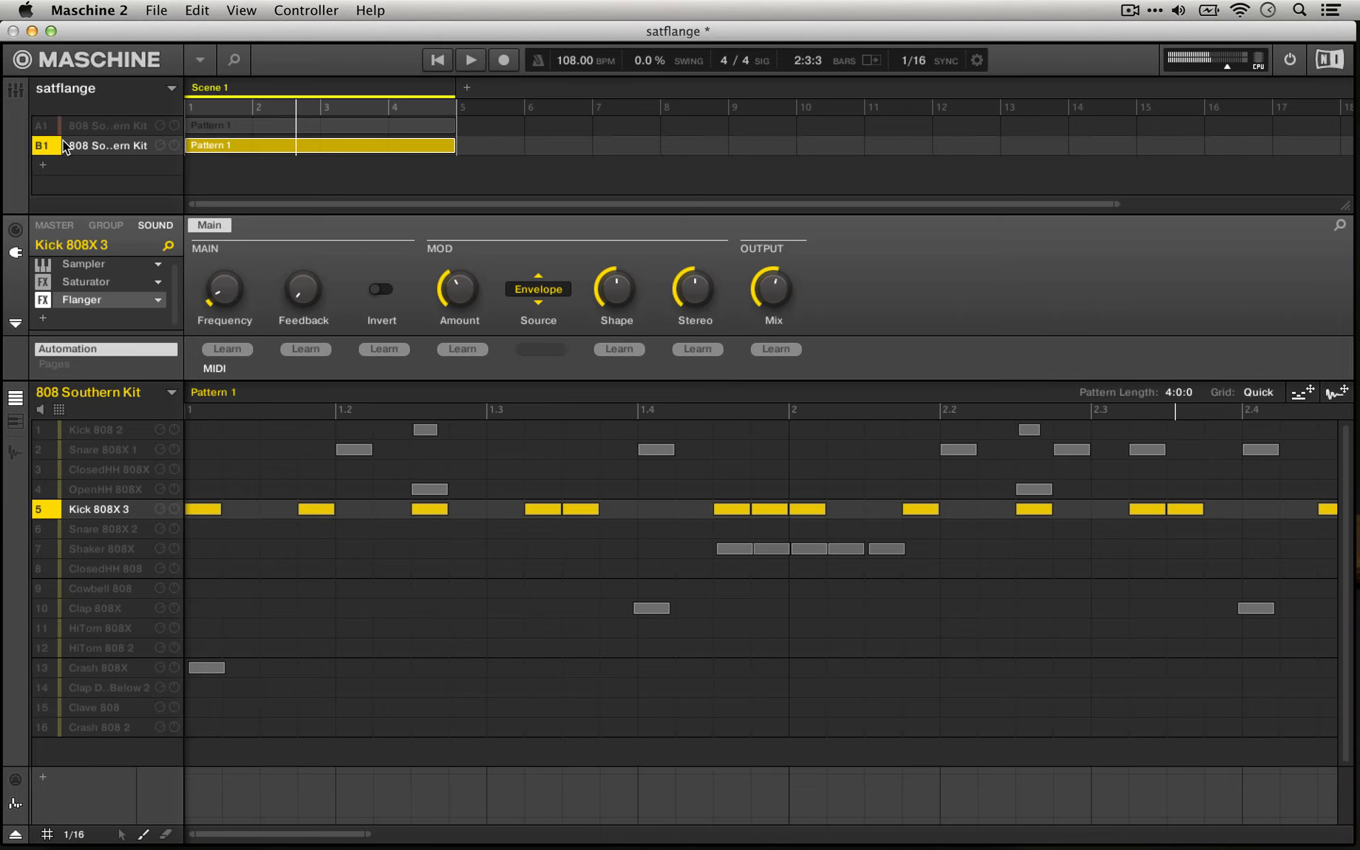
Unmute group A1, mute group B1, and select A1 to bring up its FabFilter Saturn window.
{"action": "left_click", "coordinate": [45, 125]}
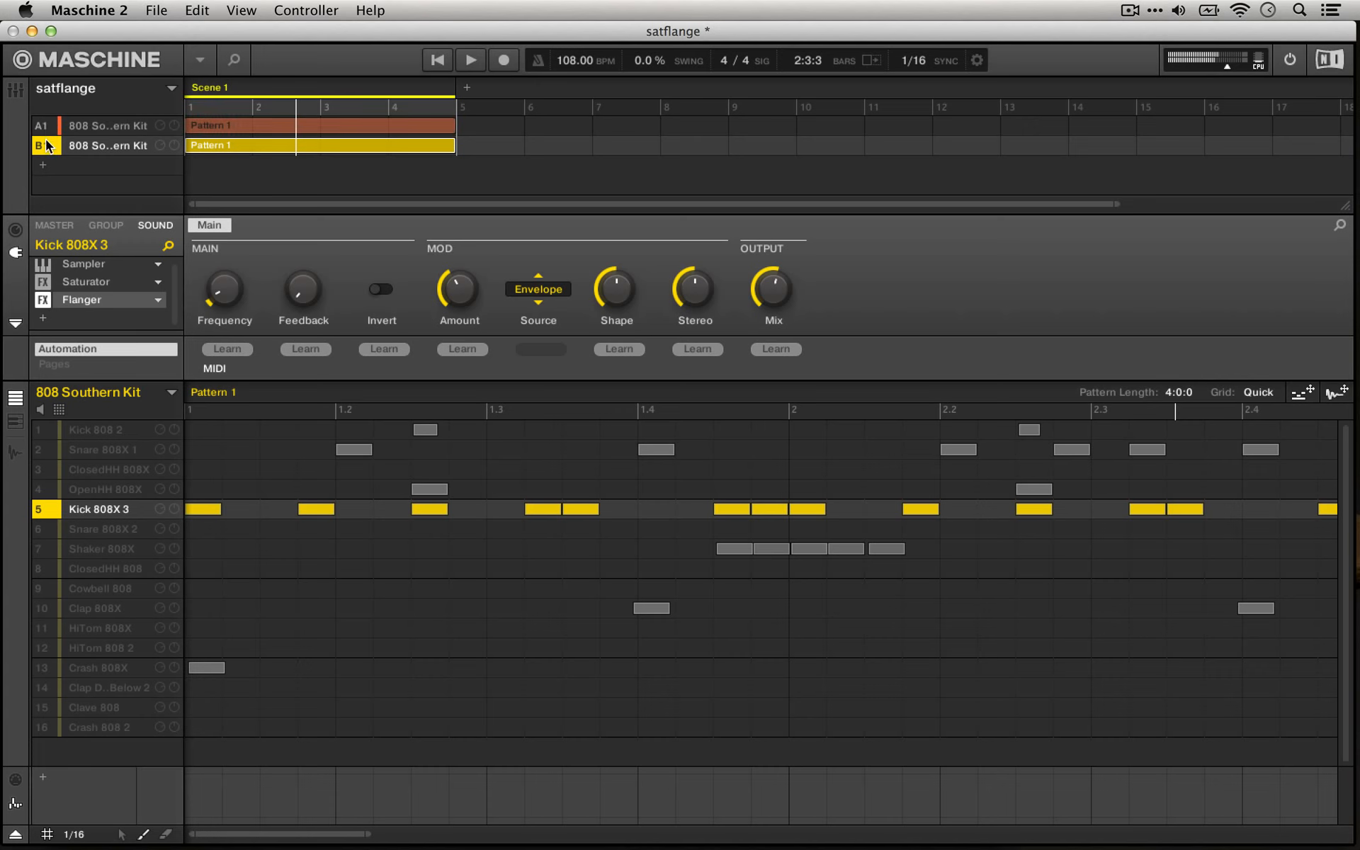
{"action": "left_click", "coordinate": [44, 147]}
{"action": "left_click", "coordinate": [44, 124]}
{"action": "left_click", "coordinate": [84, 128]}
{"action": "left_click_drag", "start_coordinate": [563, 138], "coordinate": [600, 88]}
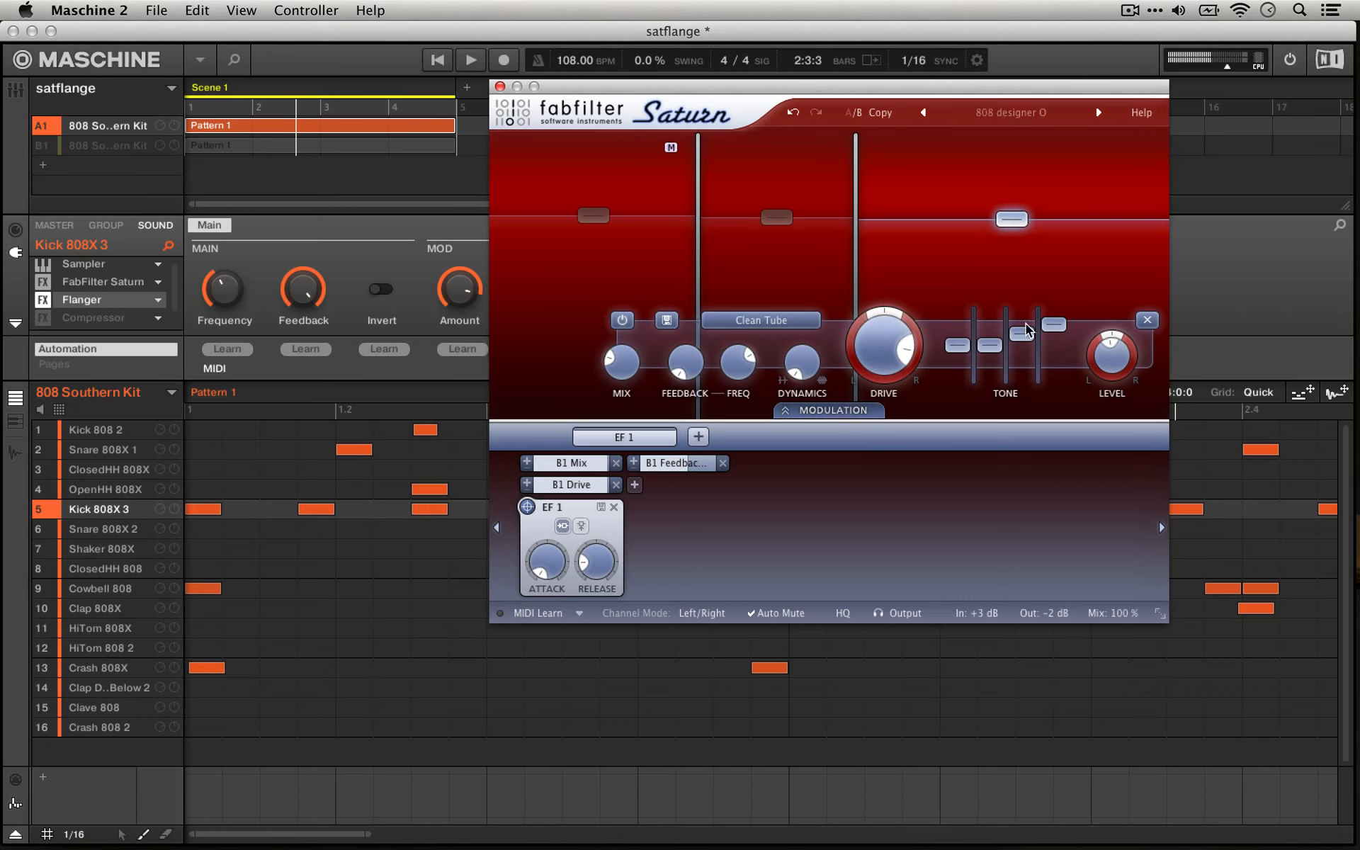
Compare Saturn's A and B states, ending on B with the Default Setting.
{"action": "left_click", "coordinate": [845, 112]}
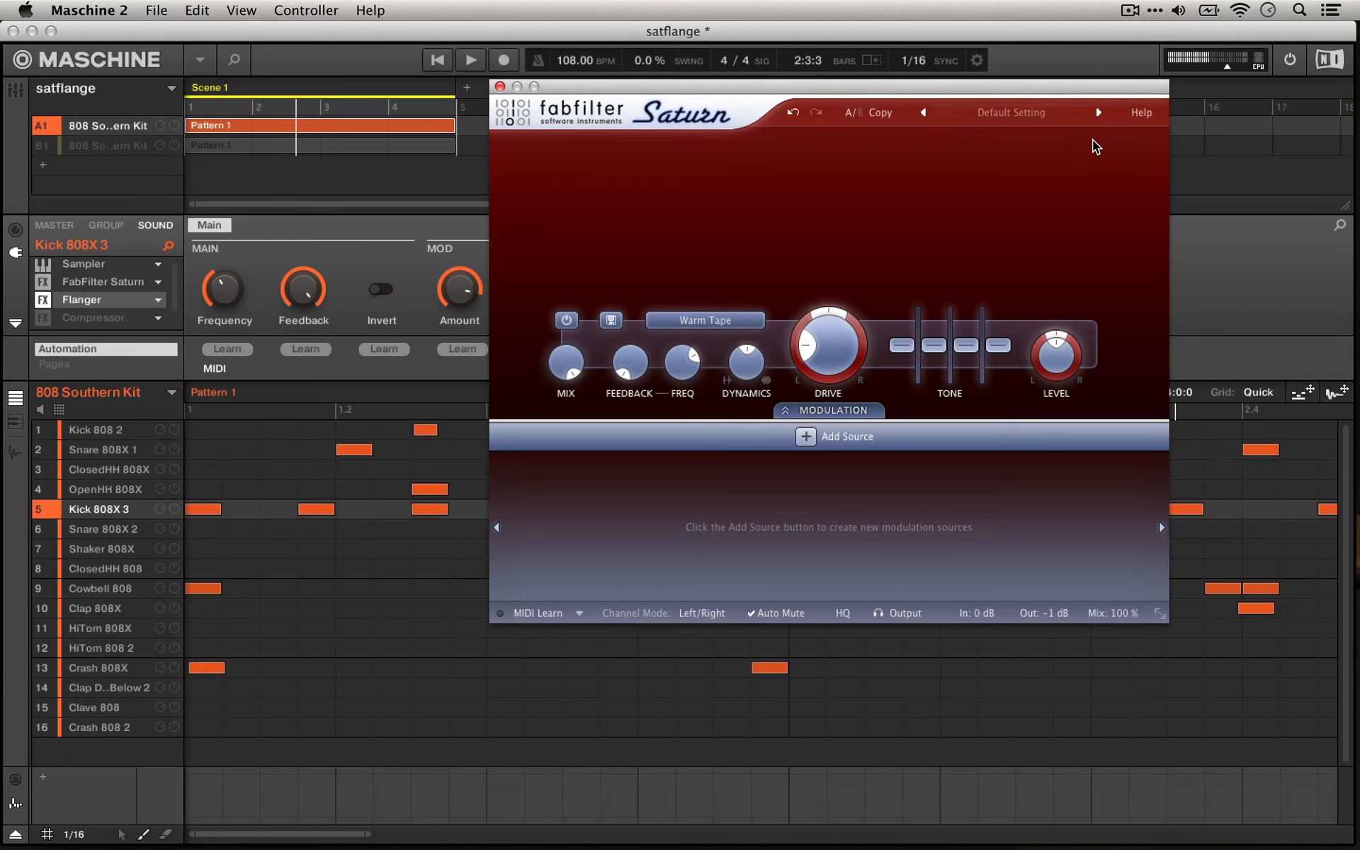
{"action": "left_click", "coordinate": [860, 109]}
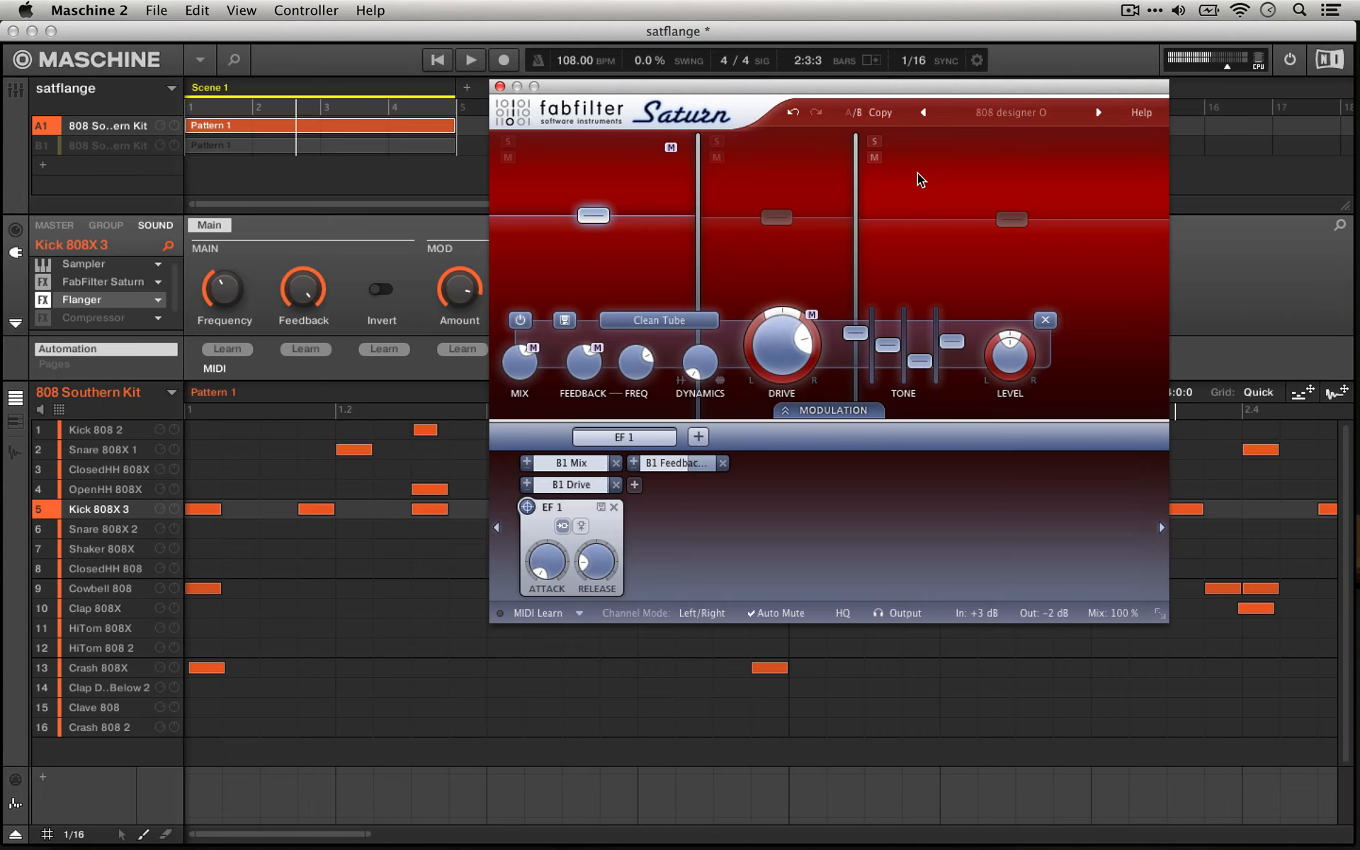
{"action": "left_click", "coordinate": [848, 113]}
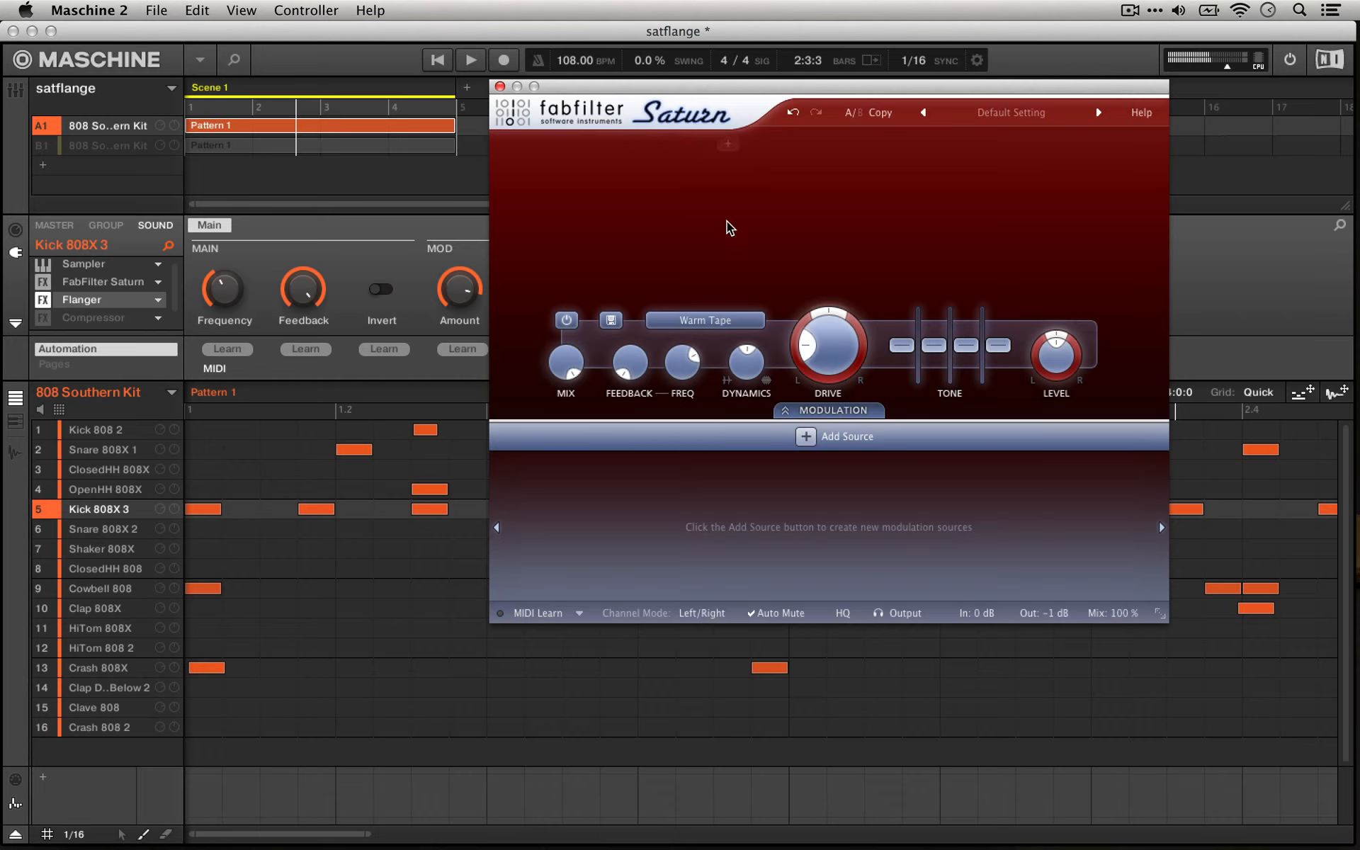
Bypass the Flanger on Kick 808X 3, select the FabFilter Saturn slot, and solo the kick during playback.
{"action": "left_click", "coordinate": [43, 299]}
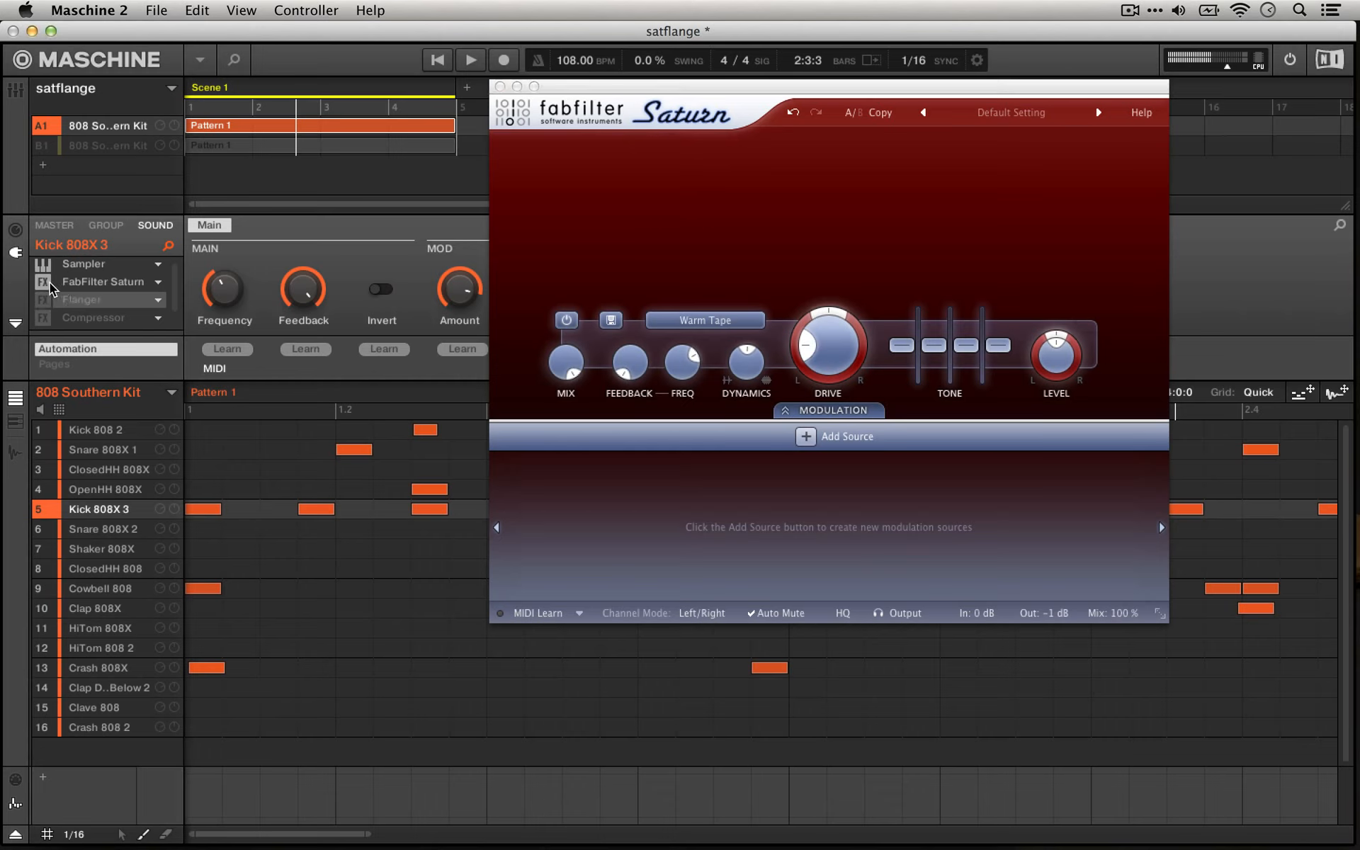
{"action": "left_click", "coordinate": [68, 283]}
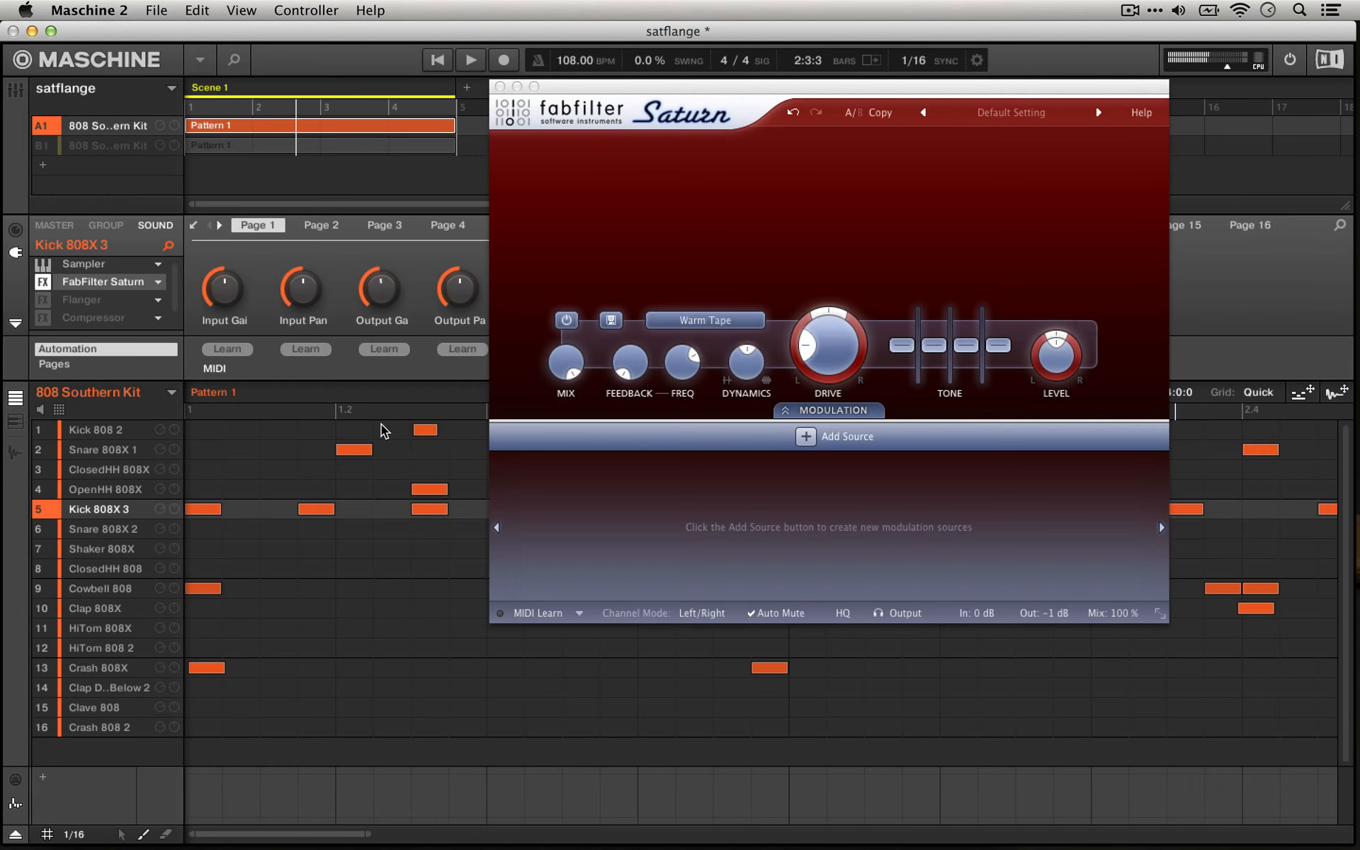
{"action": "key", "text": "space"}
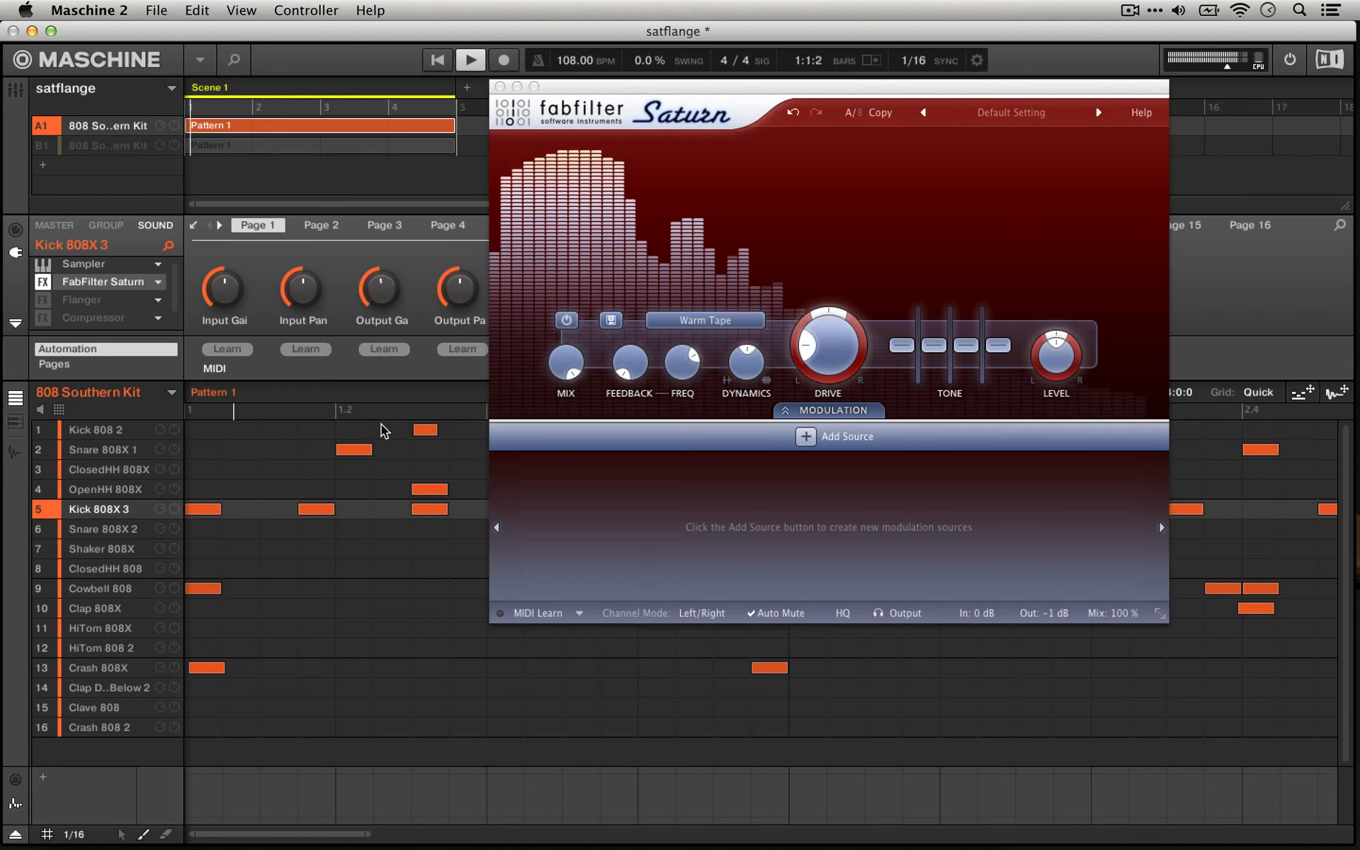
{"action": "right_click", "coordinate": [51, 505]}
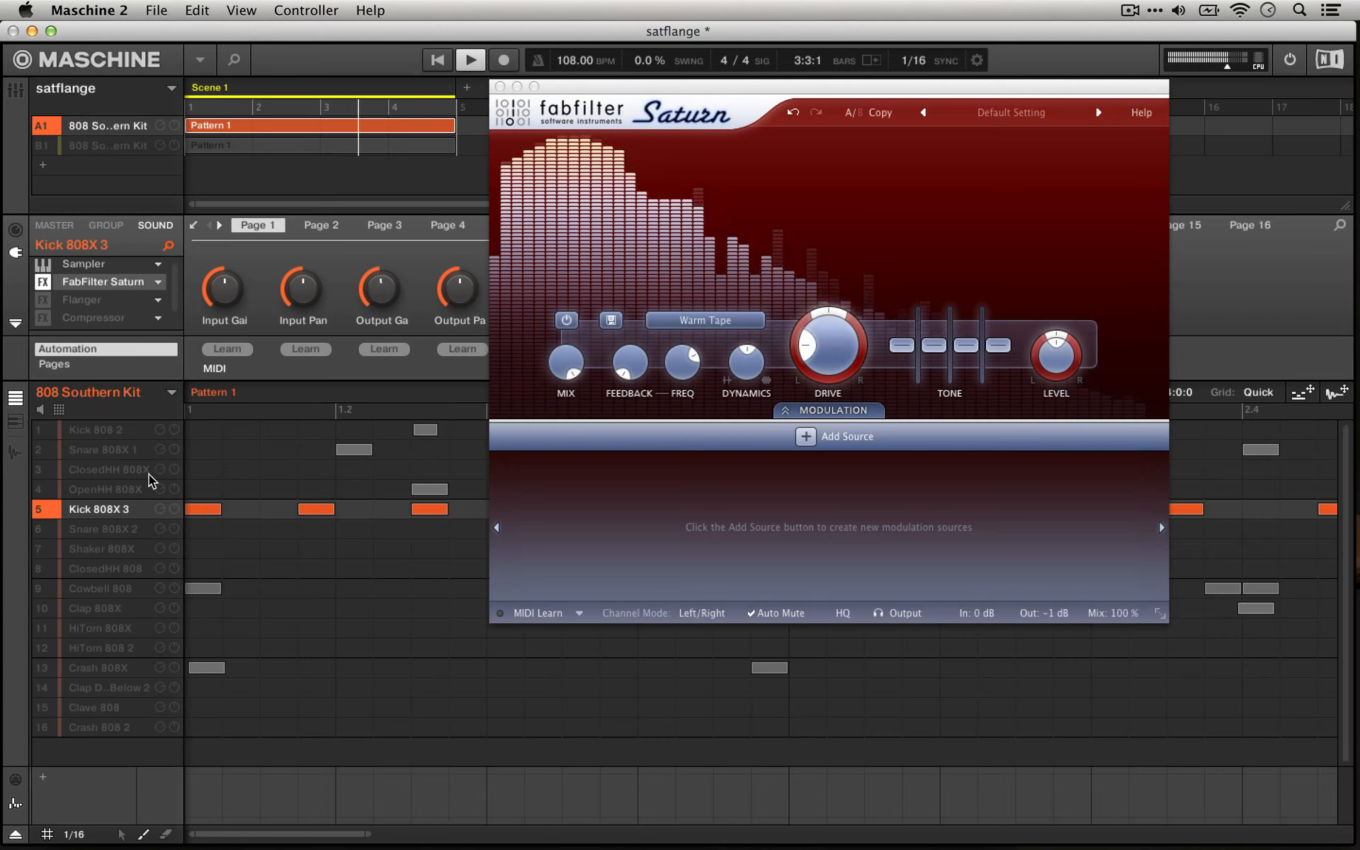
Raise Saturn's Warm Tape Drive to just under half while playing the kick, then stop and split the spectrum into six bands.
{"action": "key", "text": "space"}
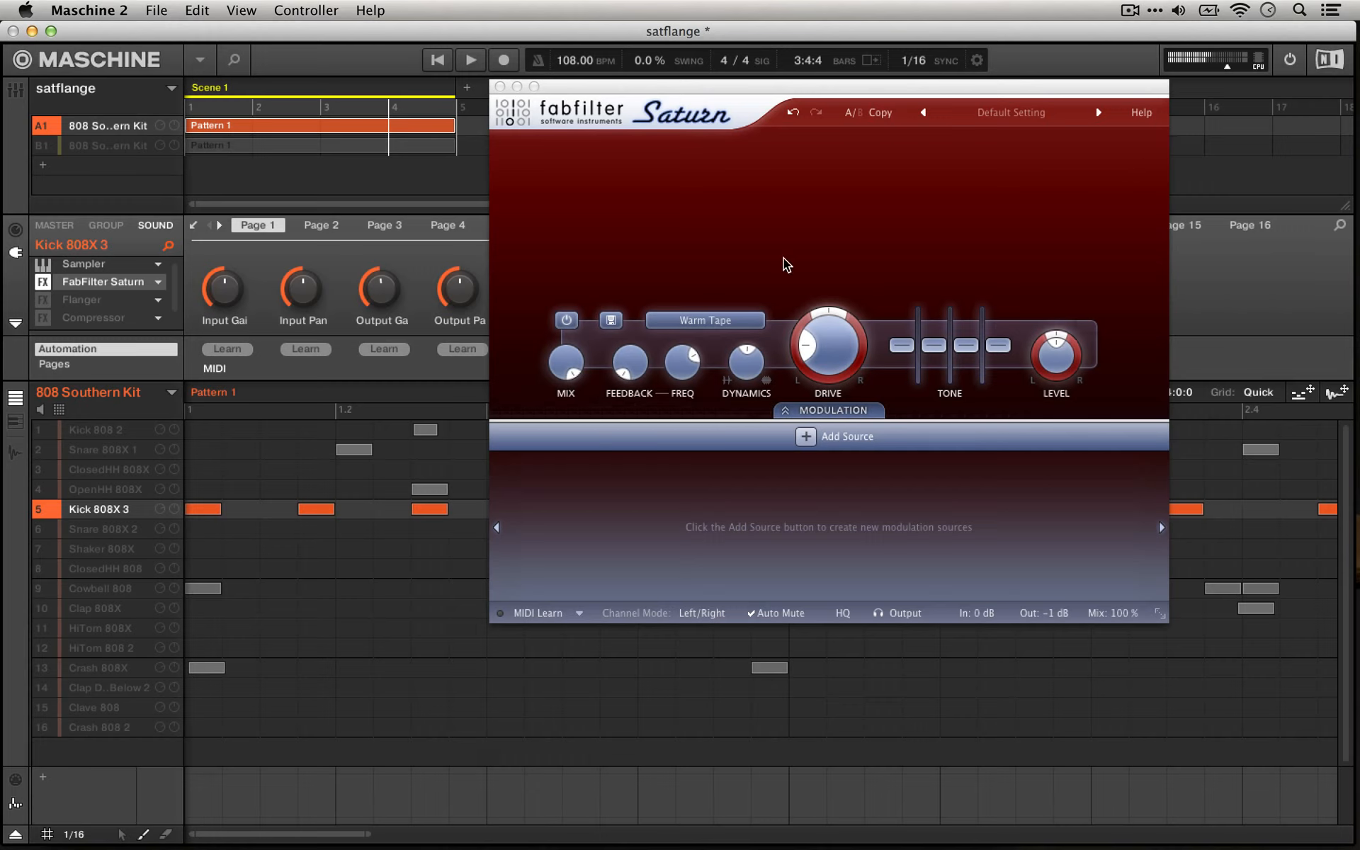
{"action": "key", "text": "space"}
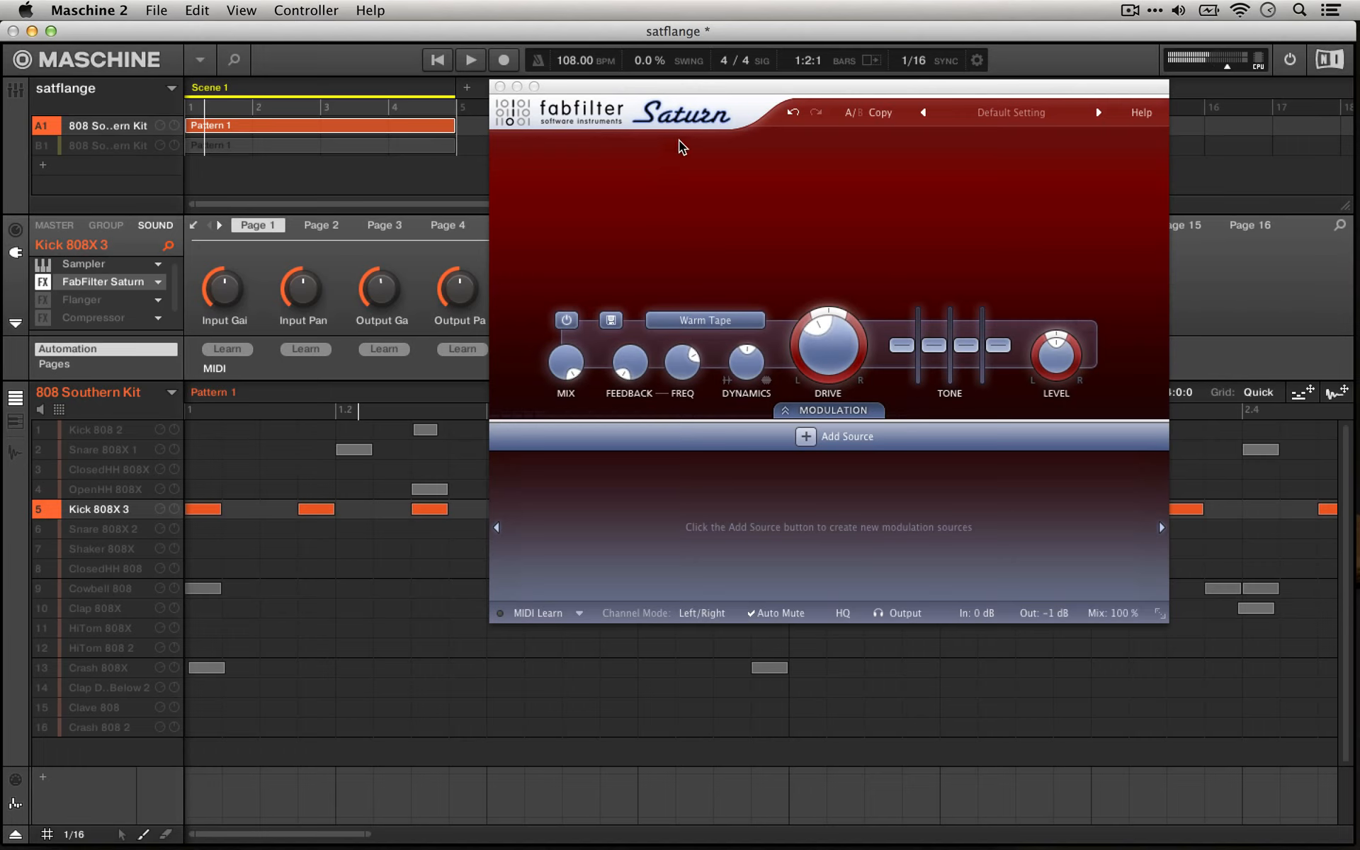
{"action": "left_click", "coordinate": [782, 142]}
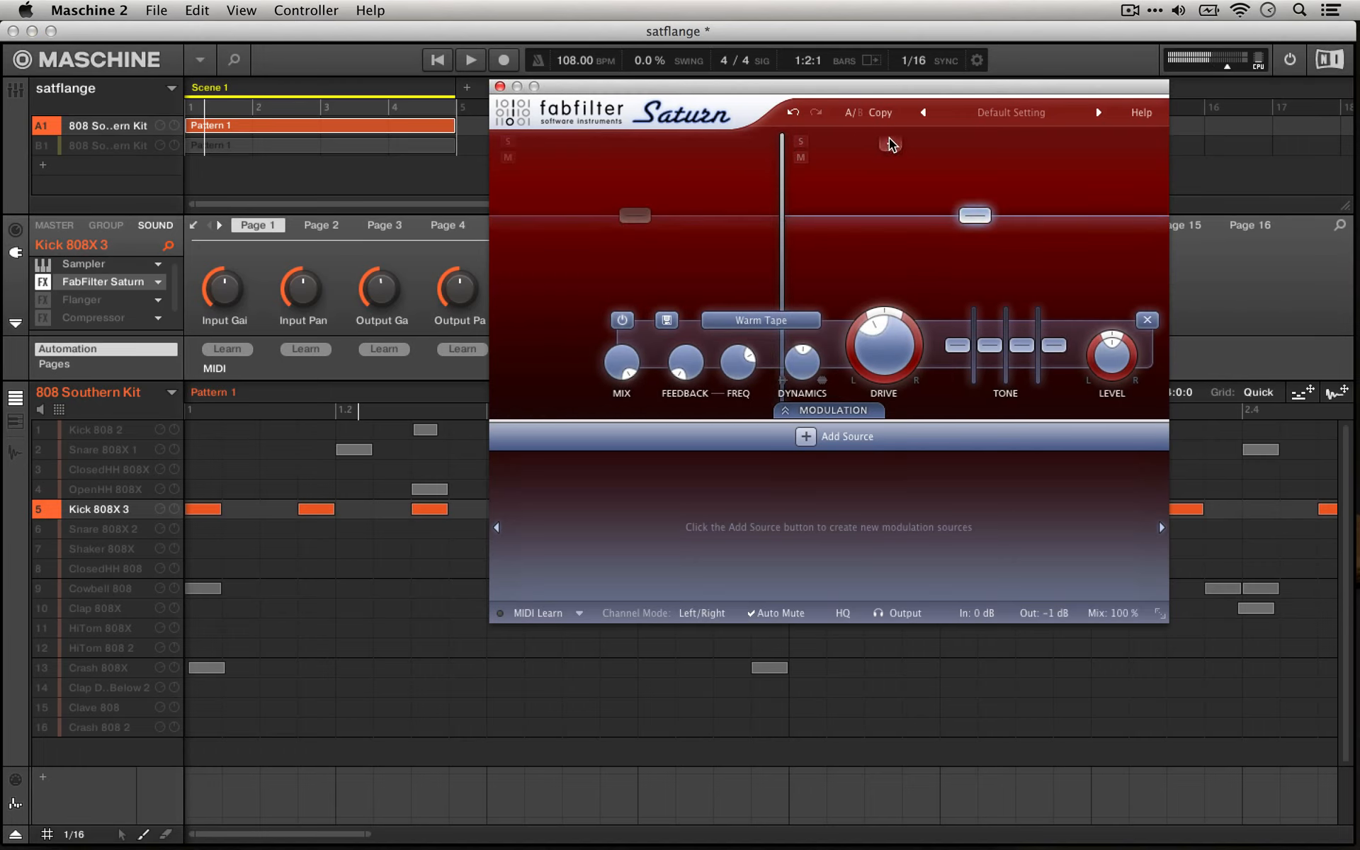
{"action": "left_click", "coordinate": [860, 142]}
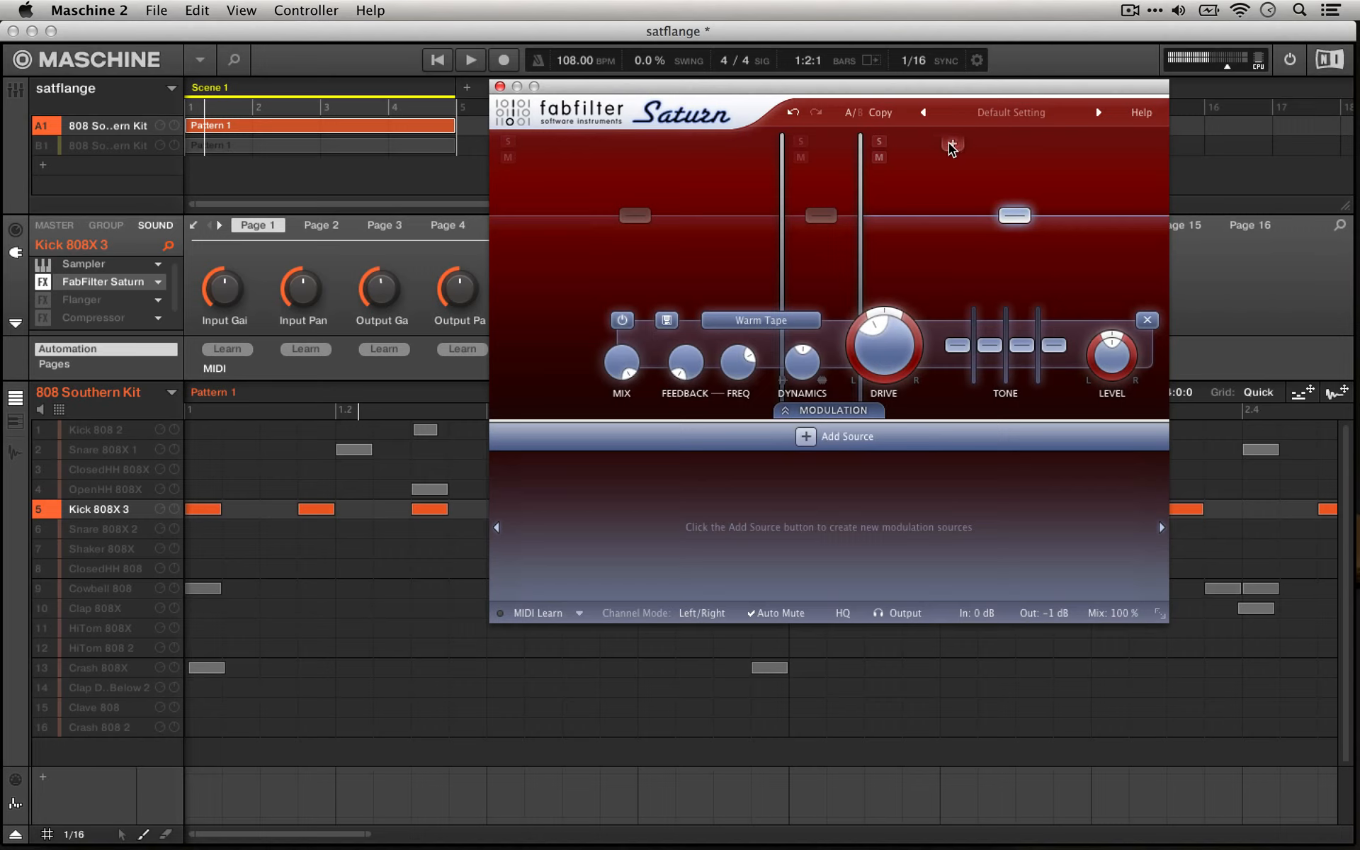
{"action": "left_click", "coordinate": [946, 143]}
{"action": "left_click", "coordinate": [1034, 142]}
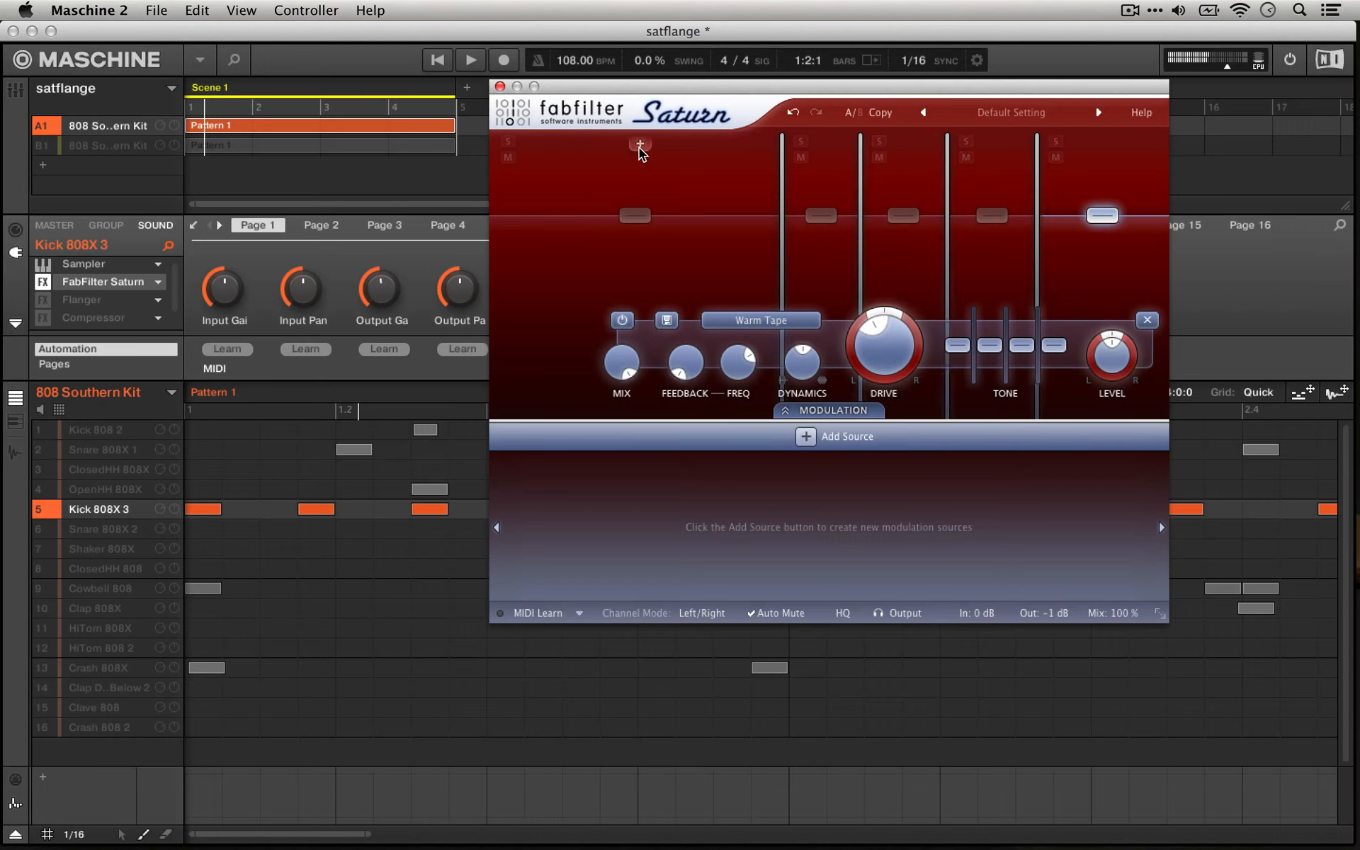
{"action": "left_click", "coordinate": [639, 146]}
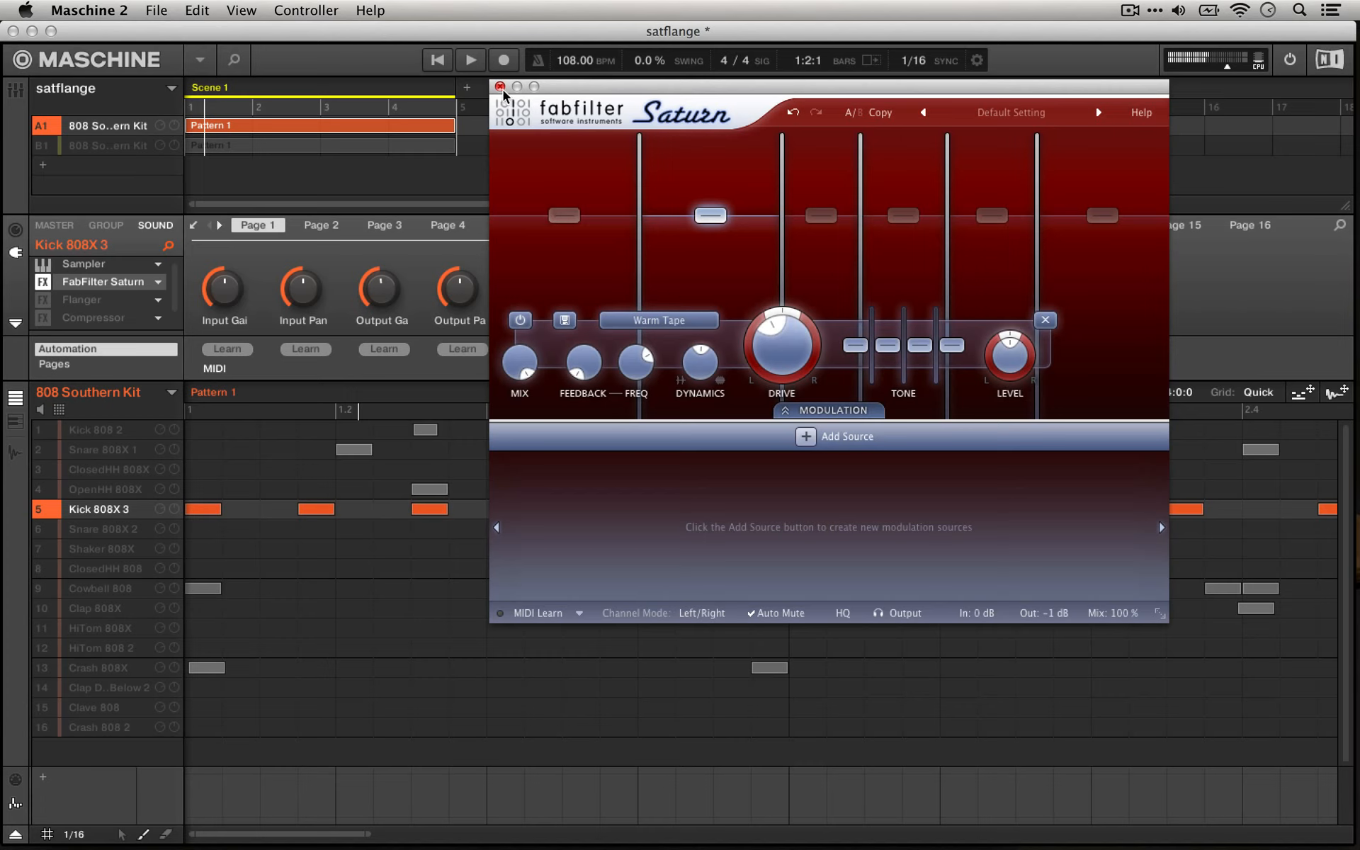
Play the kick and alternate Drive across Saturn's bands, high on 1, 3 and 5, low on 2, 4 and 6, with band 6 about 12%.
{"action": "left_click", "coordinate": [468, 61]}
{"action": "left_click", "coordinate": [577, 269]}
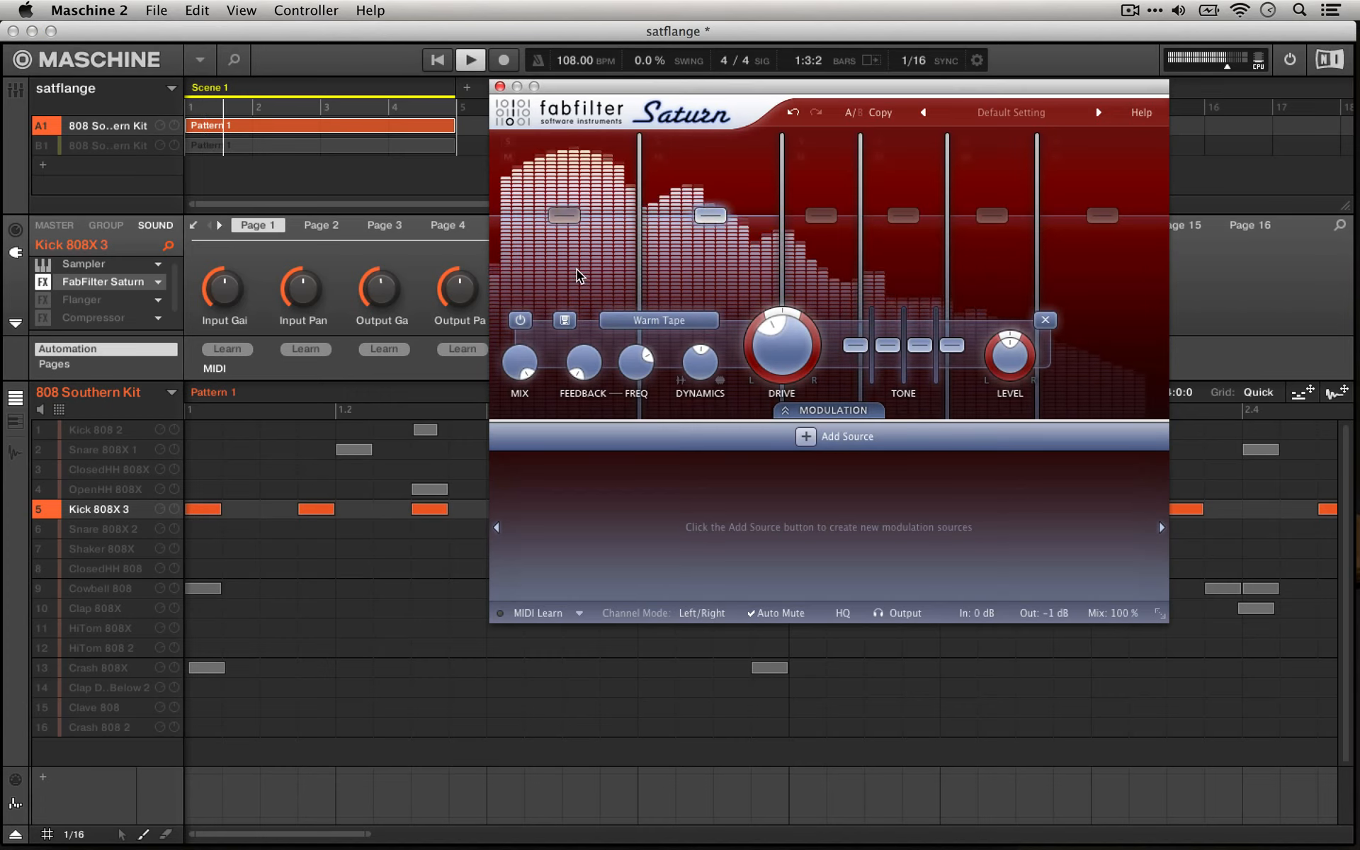
{"action": "mouse_move", "coordinate": [792, 333]}
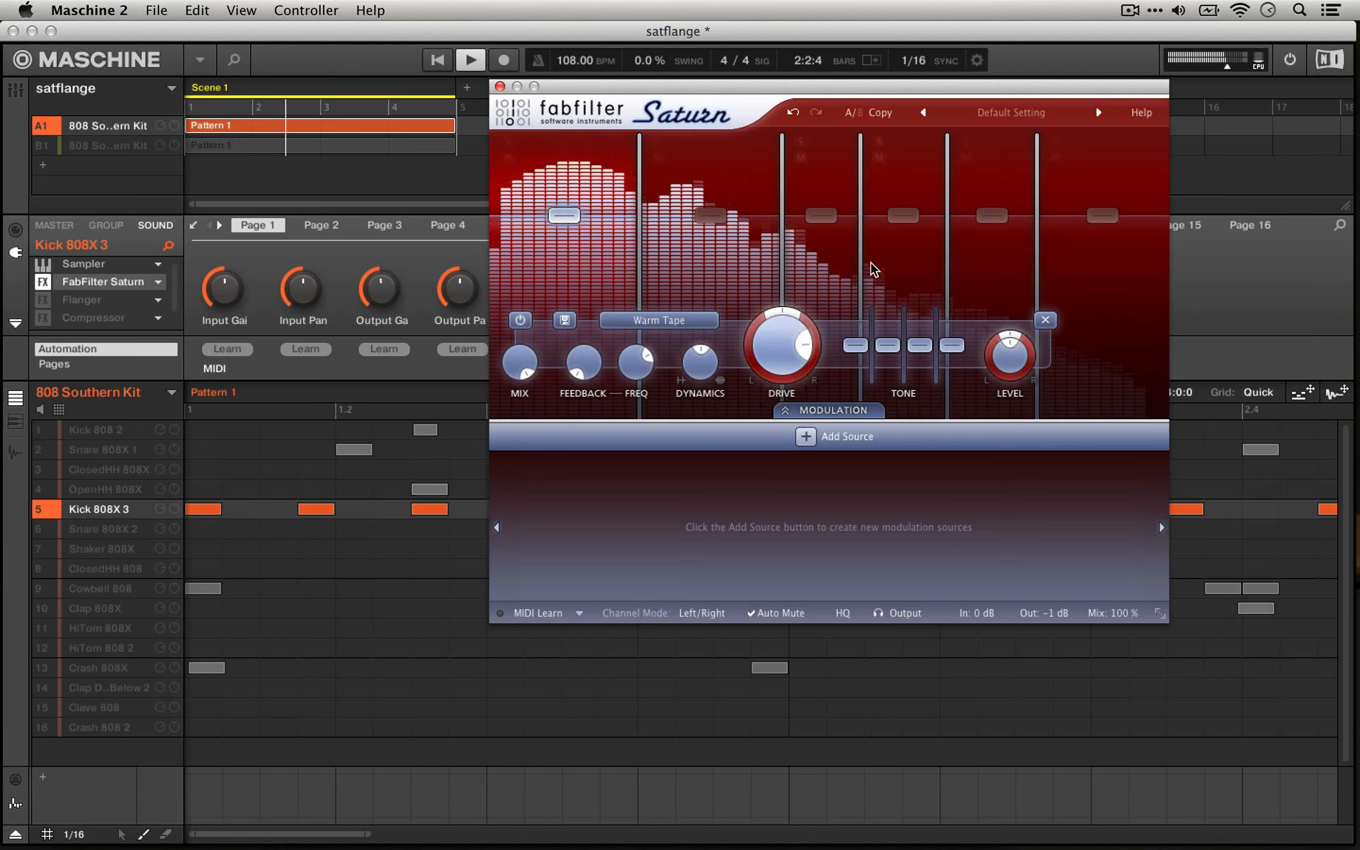
{"action": "left_click", "coordinate": [669, 219]}
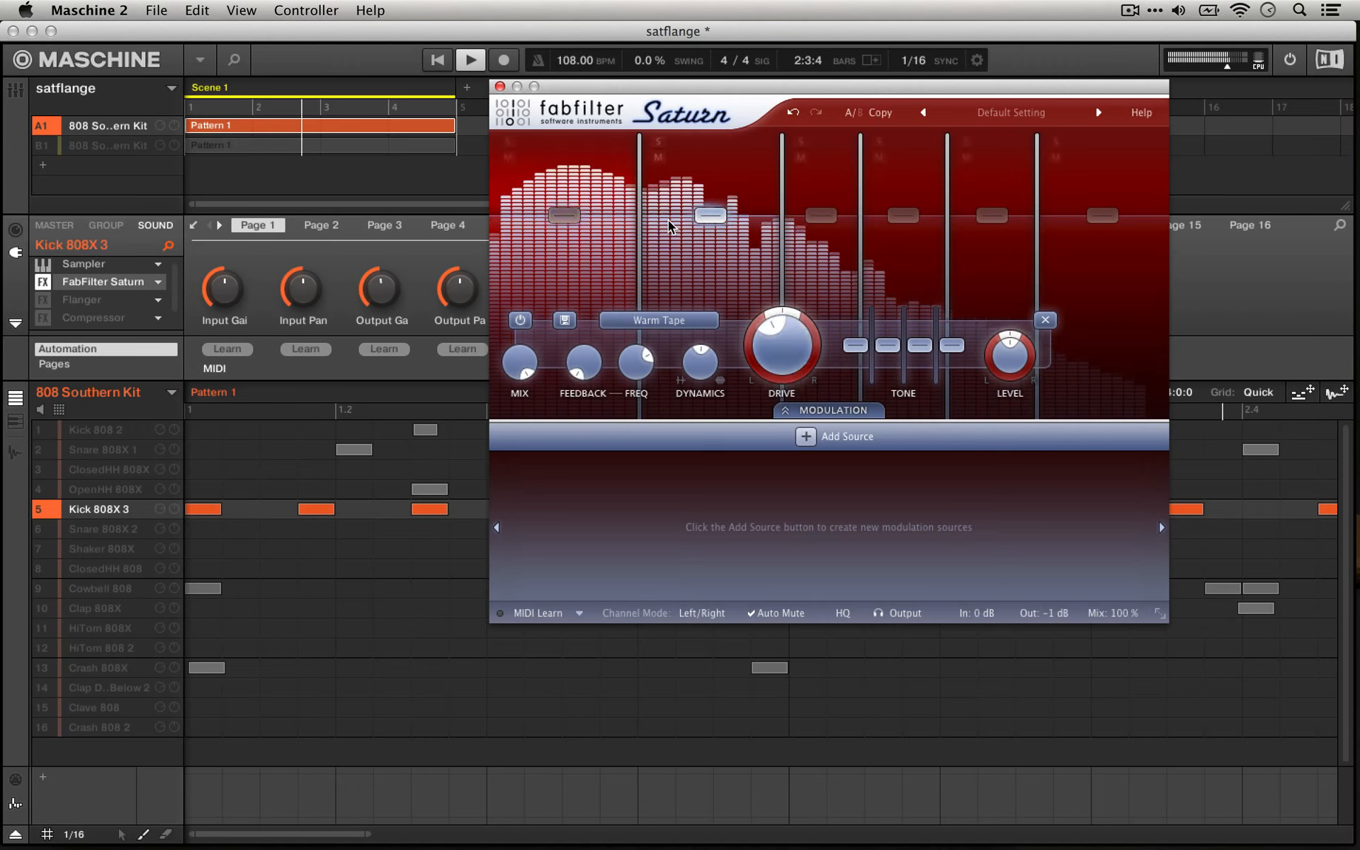
{"action": "left_click", "coordinate": [831, 266]}
{"action": "left_click", "coordinate": [904, 283]}
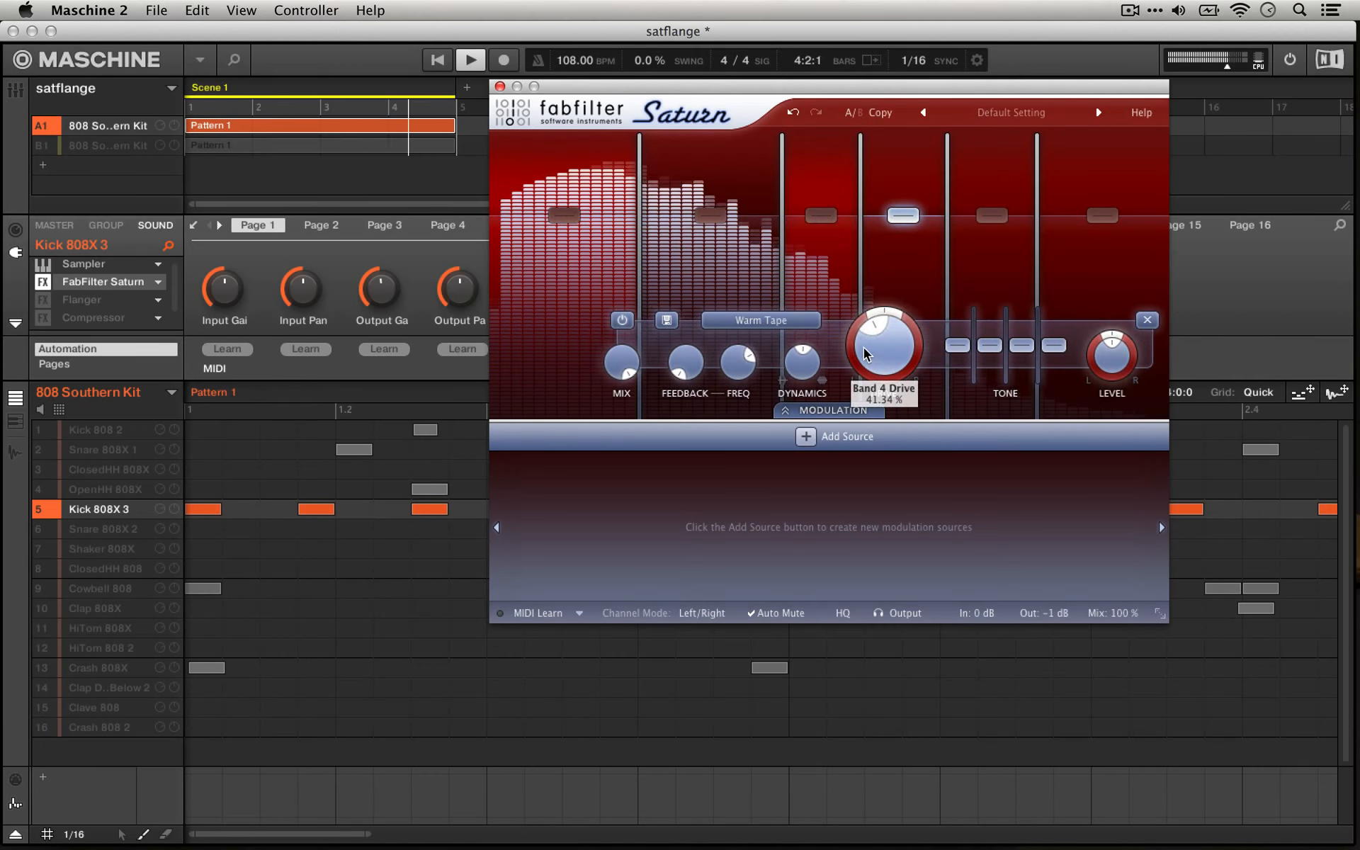
{"action": "left_click", "coordinate": [997, 293]}
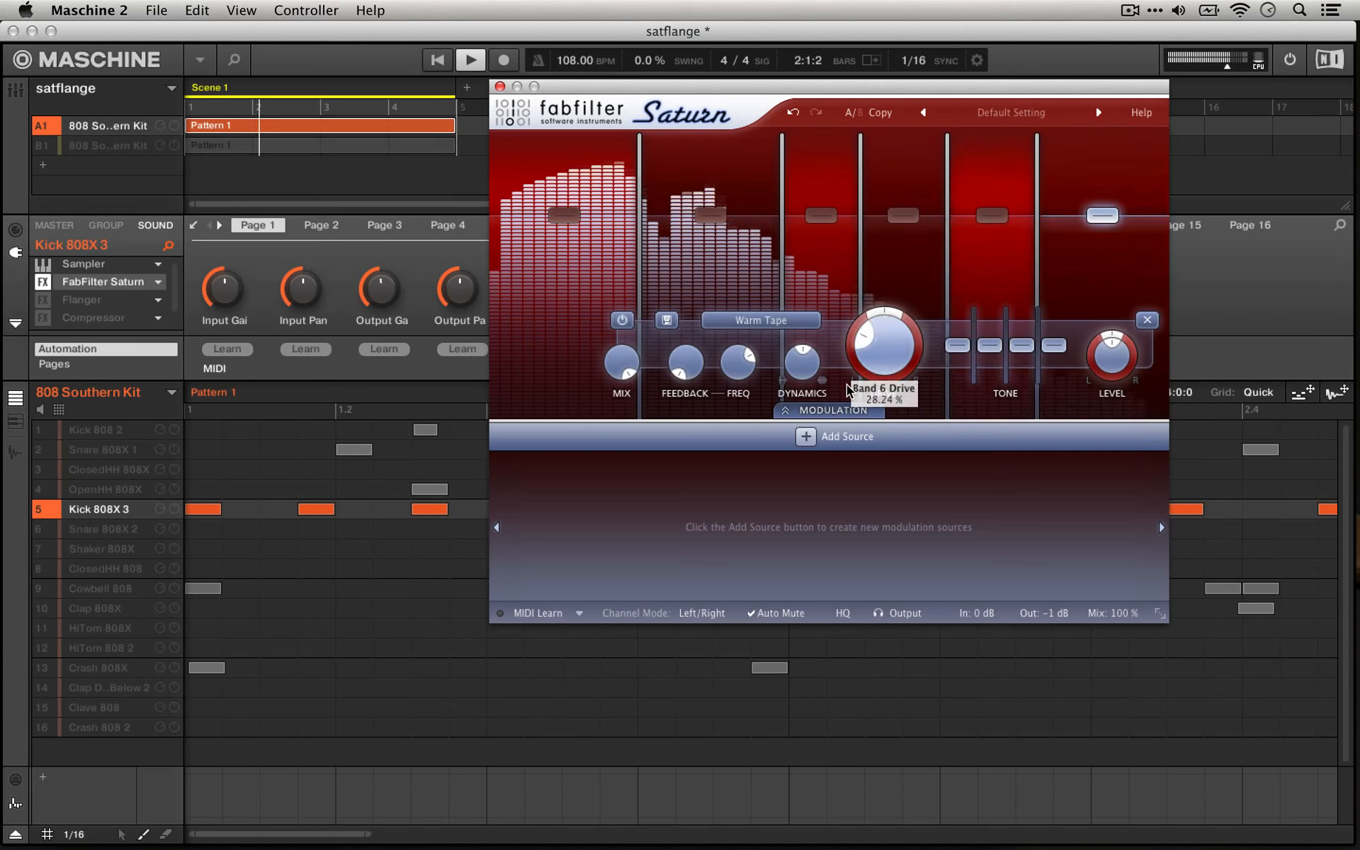
{"action": "left_click", "coordinate": [1118, 250]}
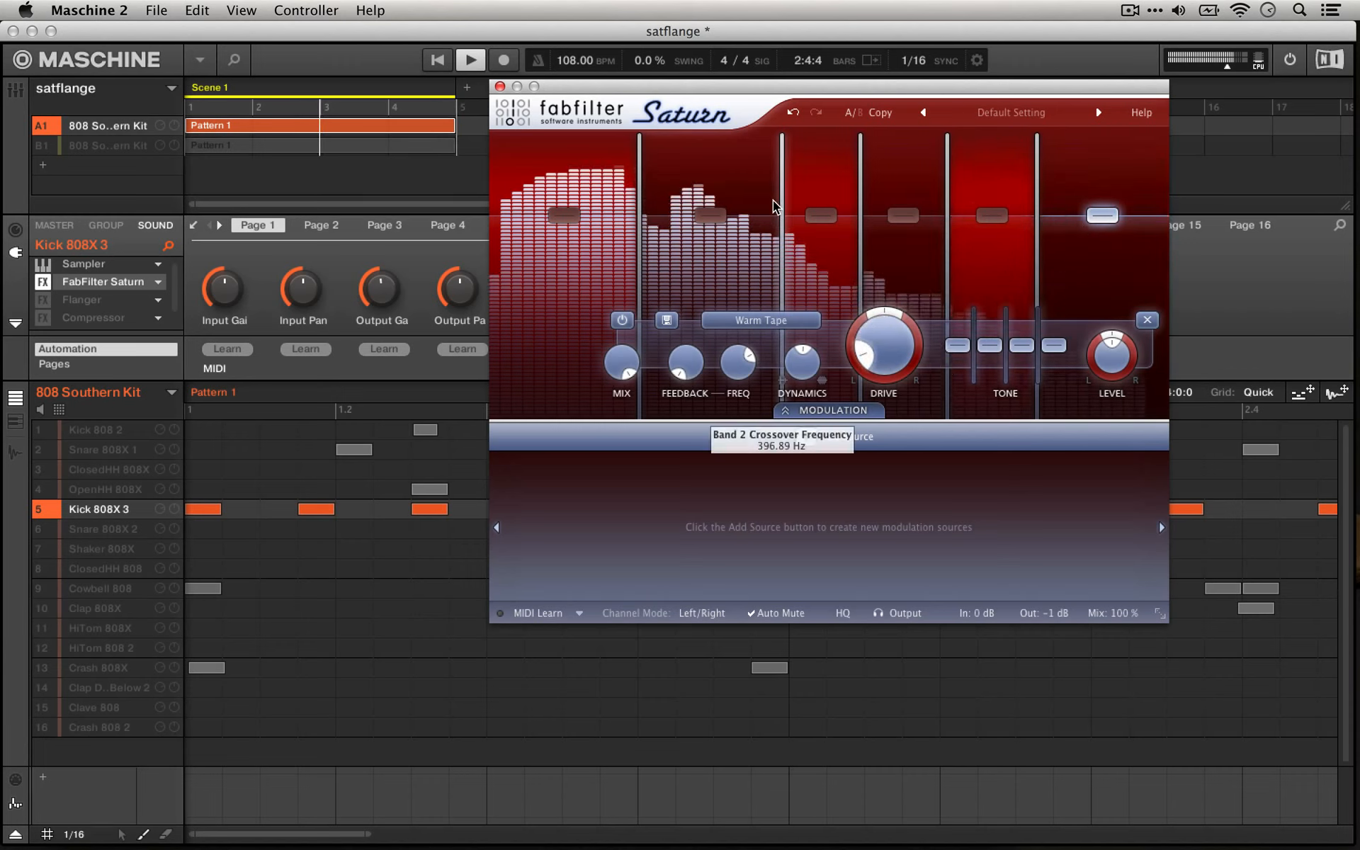
{"action": "mouse_move", "coordinate": [864, 354]}
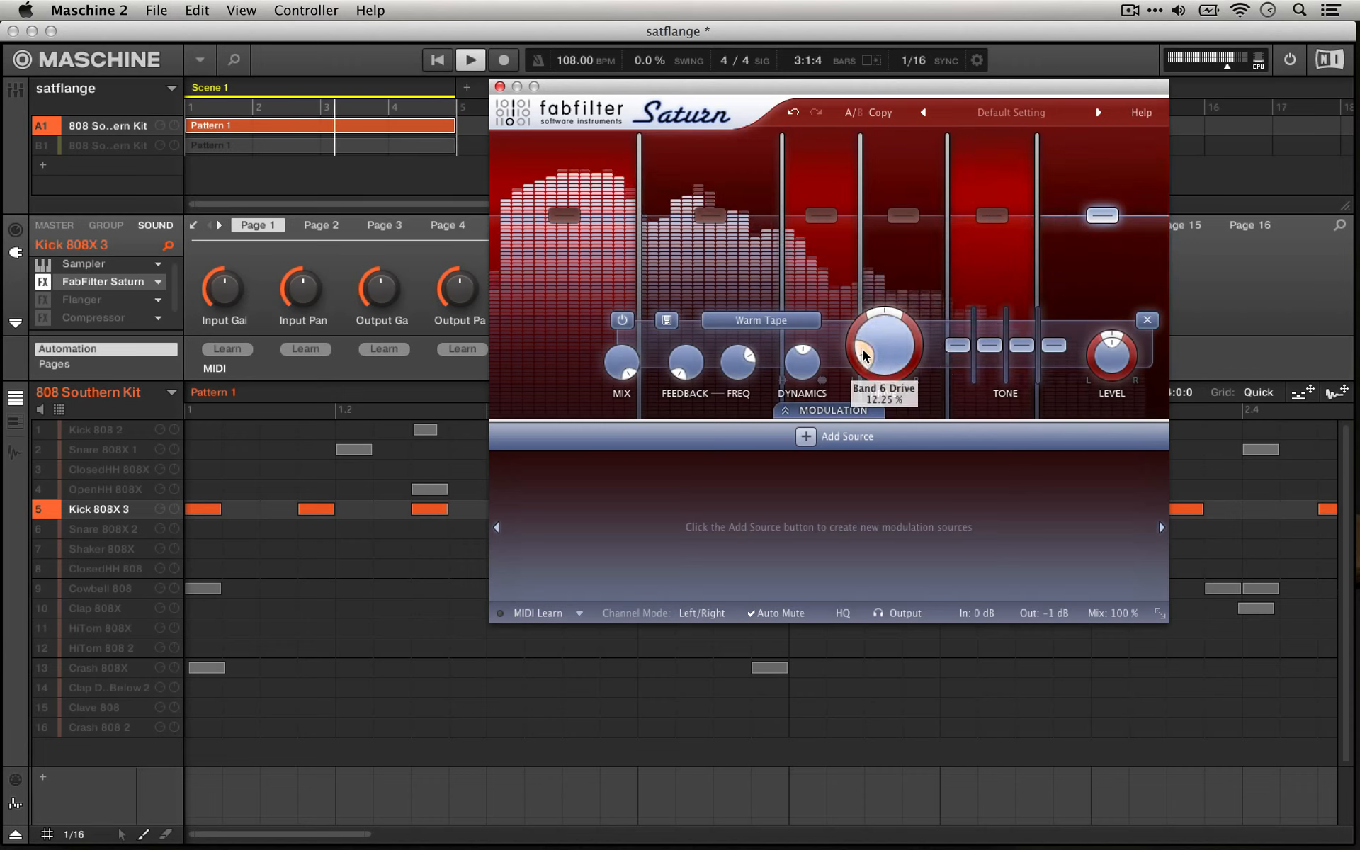
{"action": "left_click", "coordinate": [456, 63]}
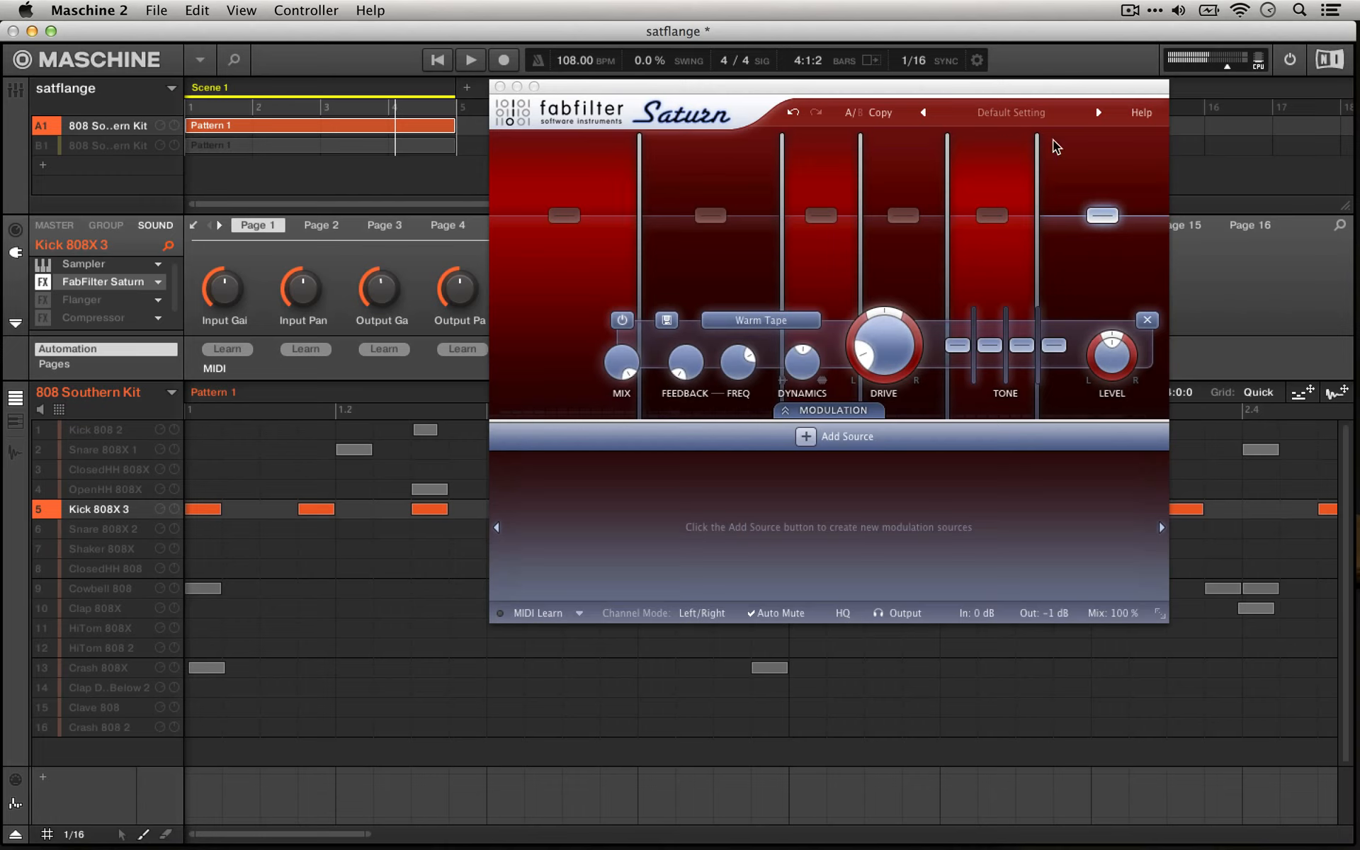
Alternate Drive panning across Saturn's six bands, with band 1 hard left at -1.000 and even bands right, and play the kick.
{"action": "left_click", "coordinate": [602, 183]}
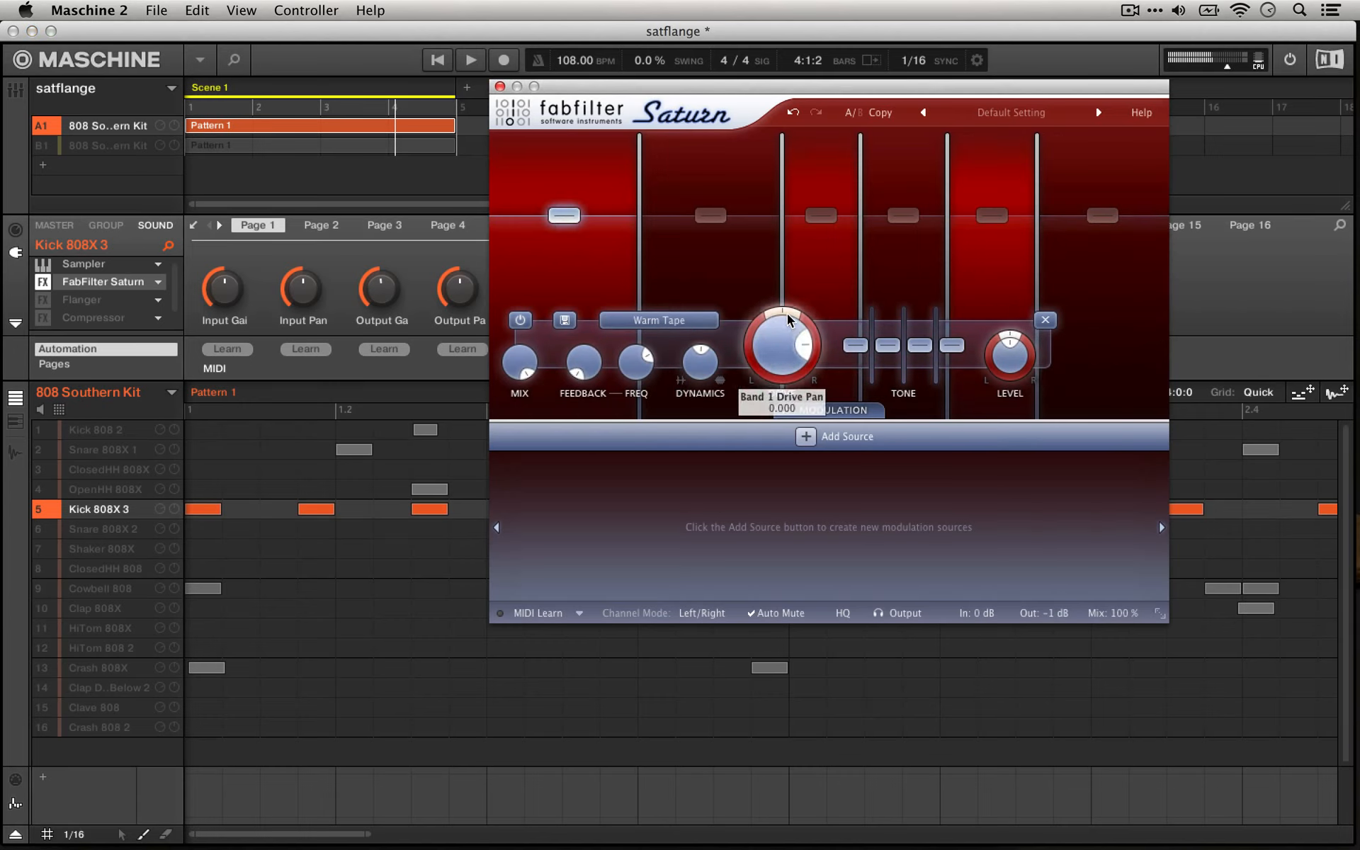
{"action": "left_click_drag", "start_coordinate": [757, 321], "coordinate": [706, 486]}
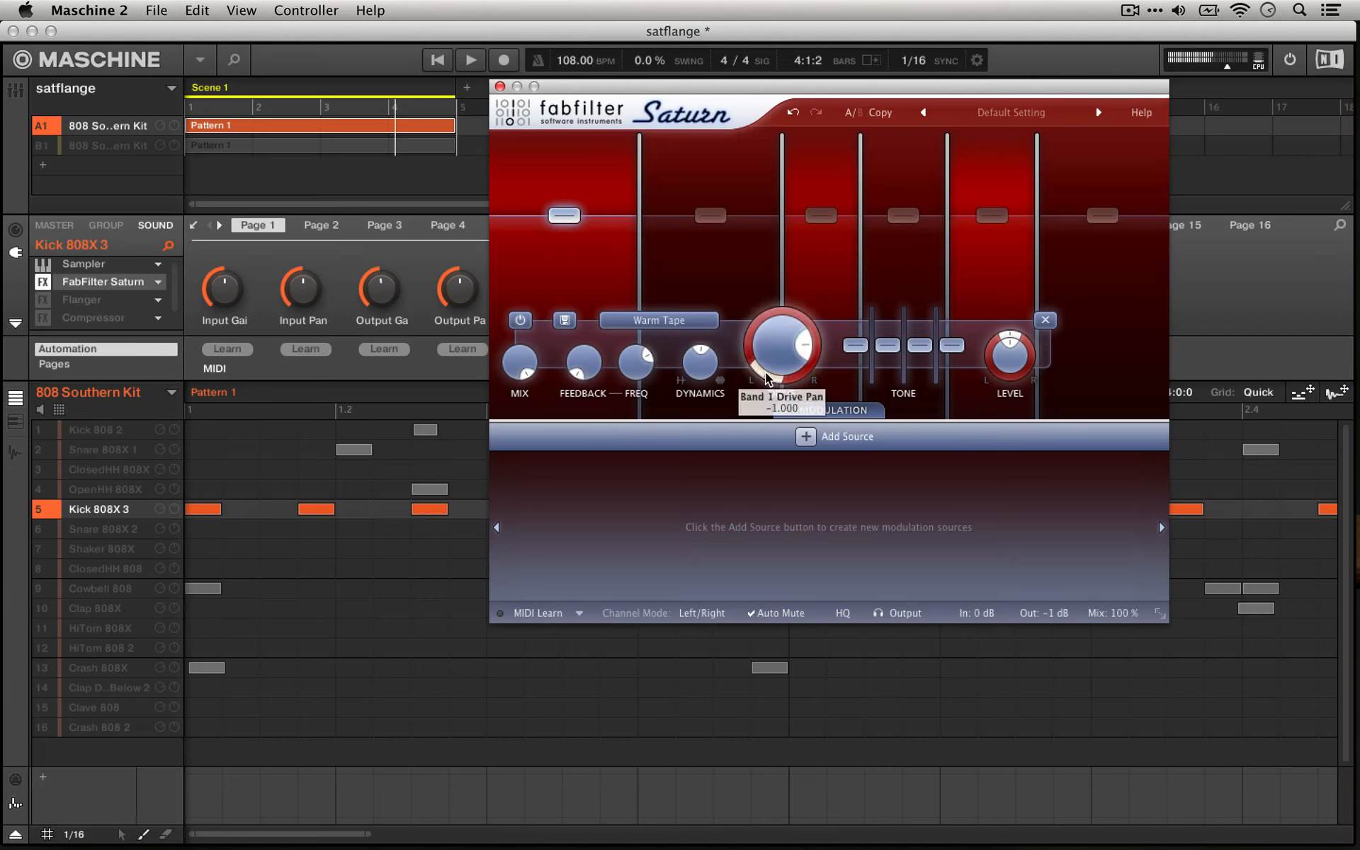
{"action": "left_click_drag", "start_coordinate": [767, 377], "coordinate": [793, 285]}
{"action": "left_click", "coordinate": [779, 287]}
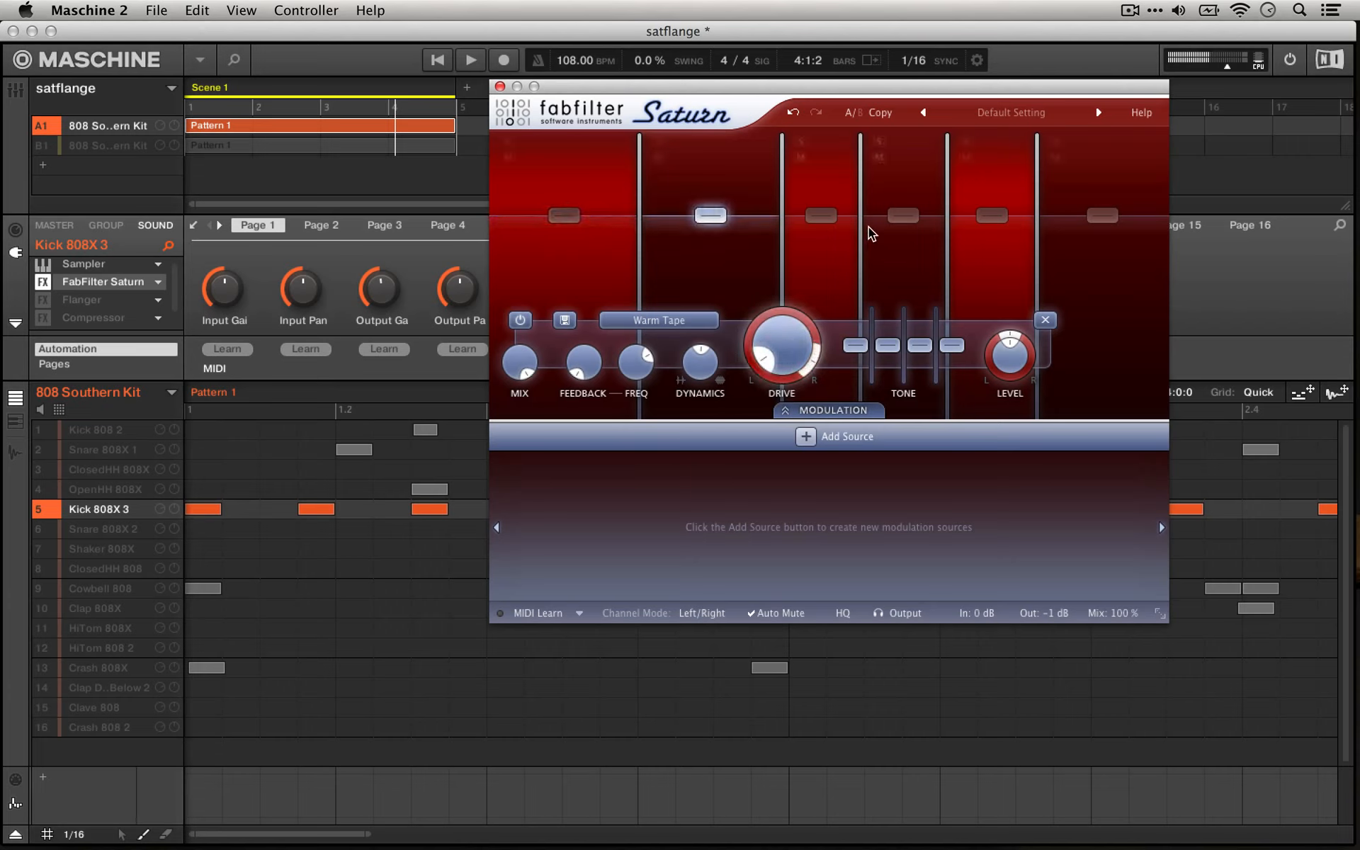
{"action": "left_click", "coordinate": [843, 245]}
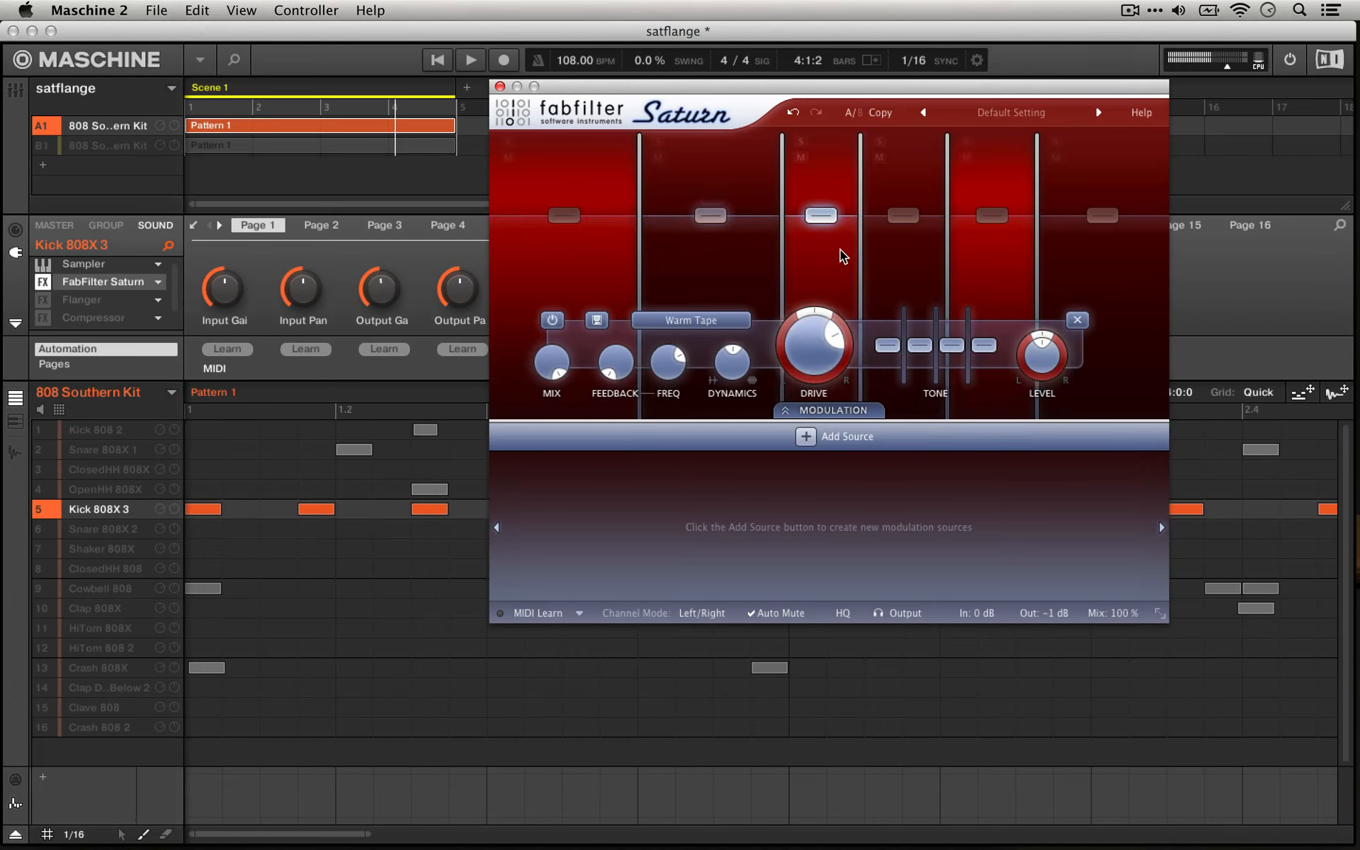
{"action": "left_click", "coordinate": [877, 269]}
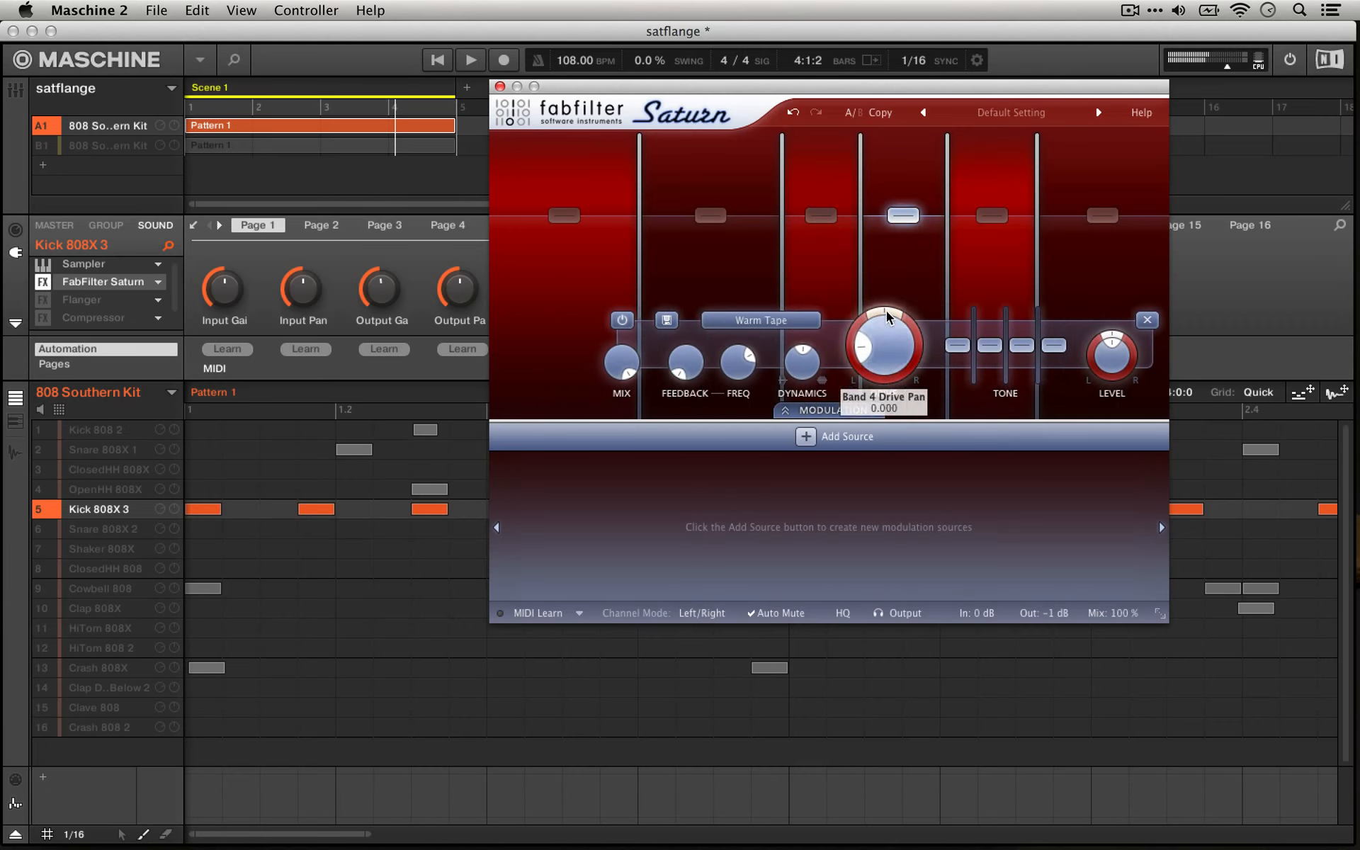
{"action": "left_click", "coordinate": [988, 286]}
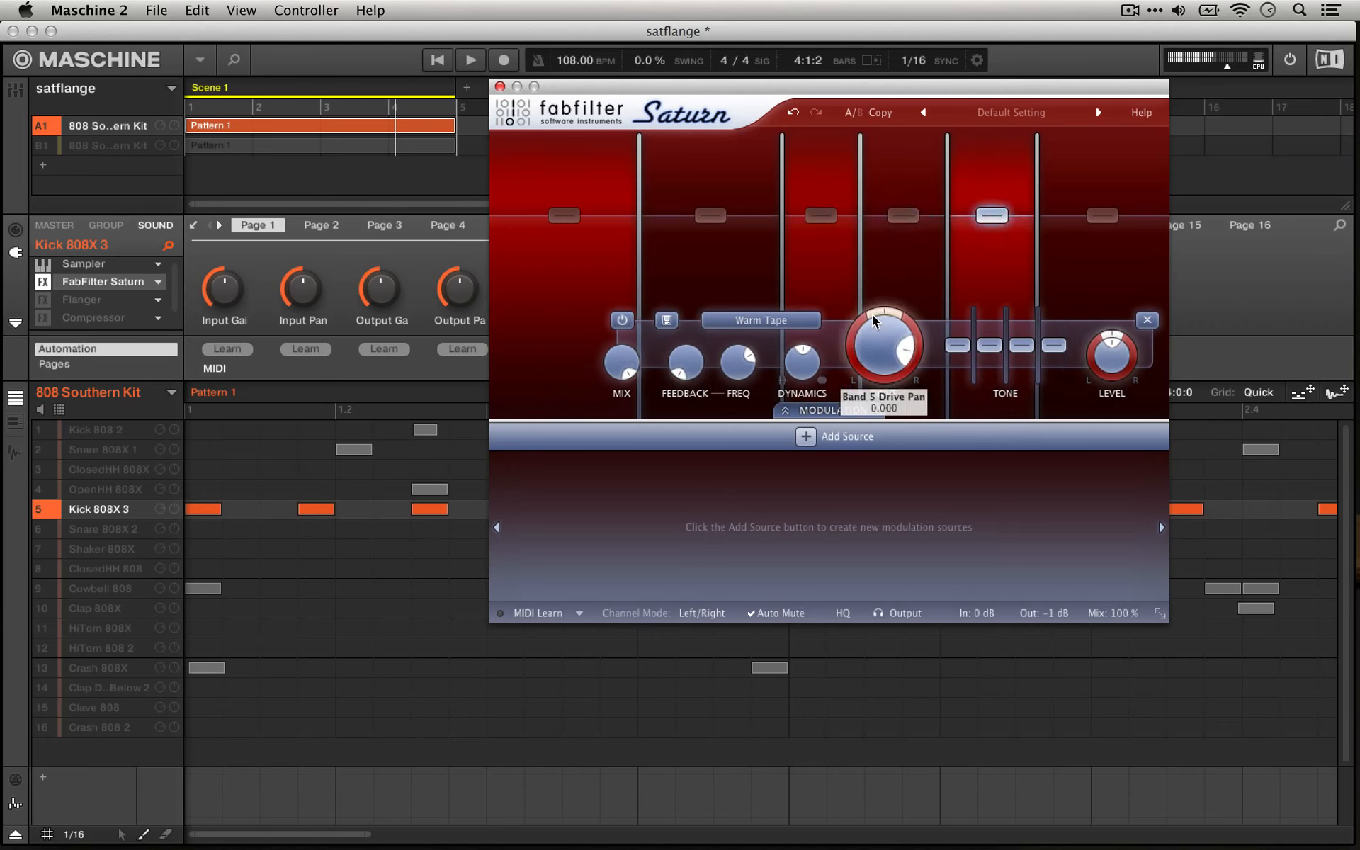
{"action": "left_click", "coordinate": [1086, 280]}
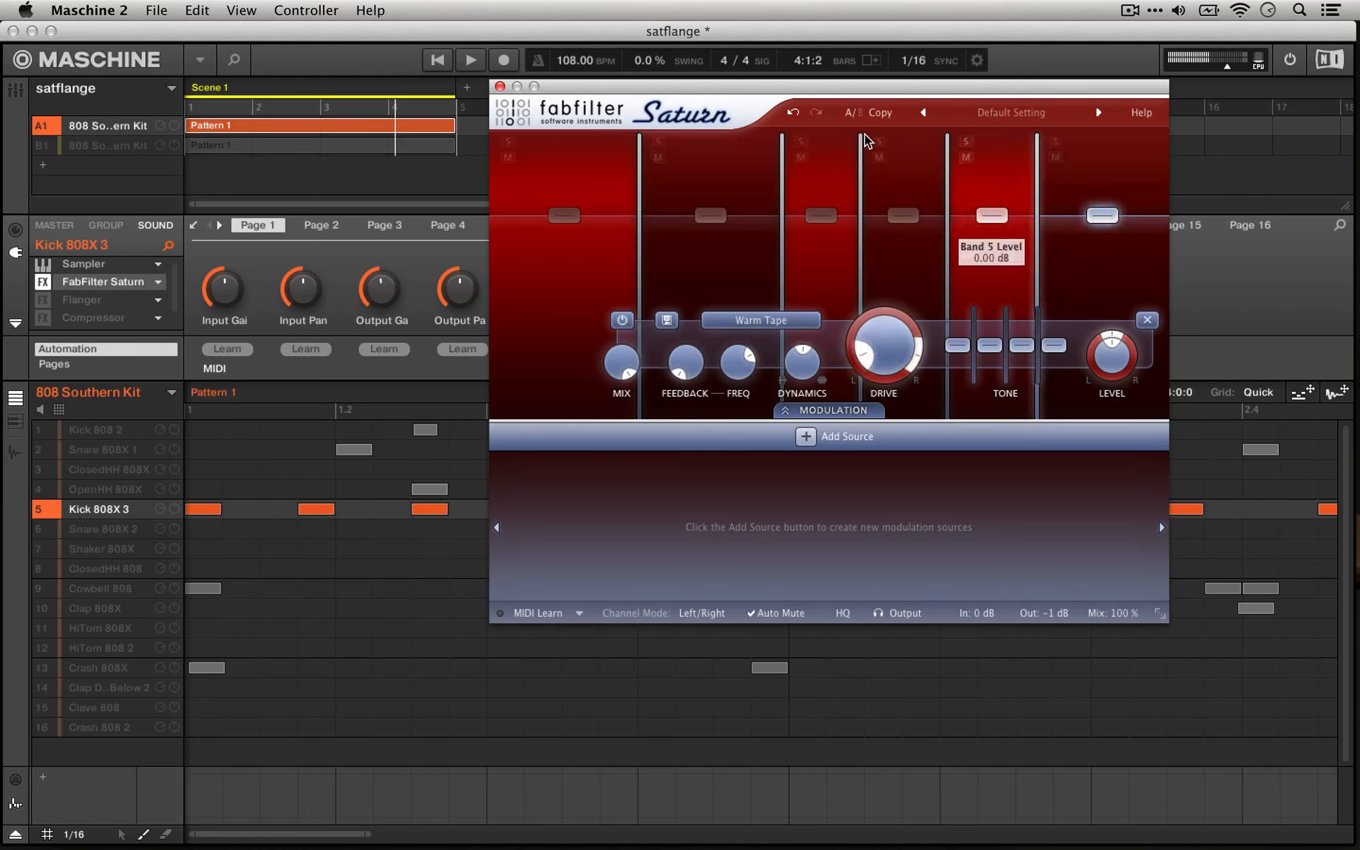
{"action": "left_click", "coordinate": [439, 61]}
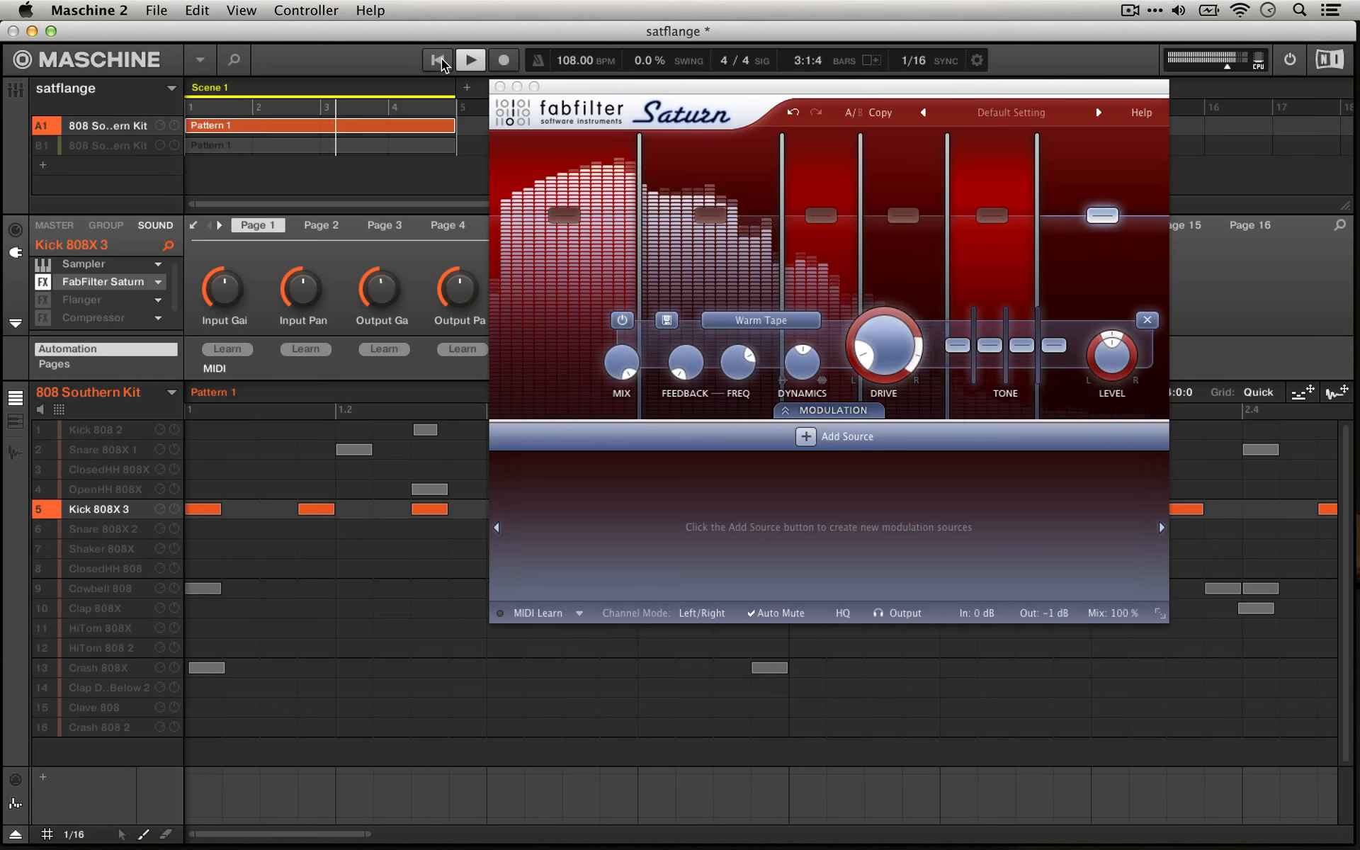
{"action": "left_click", "coordinate": [468, 60]}
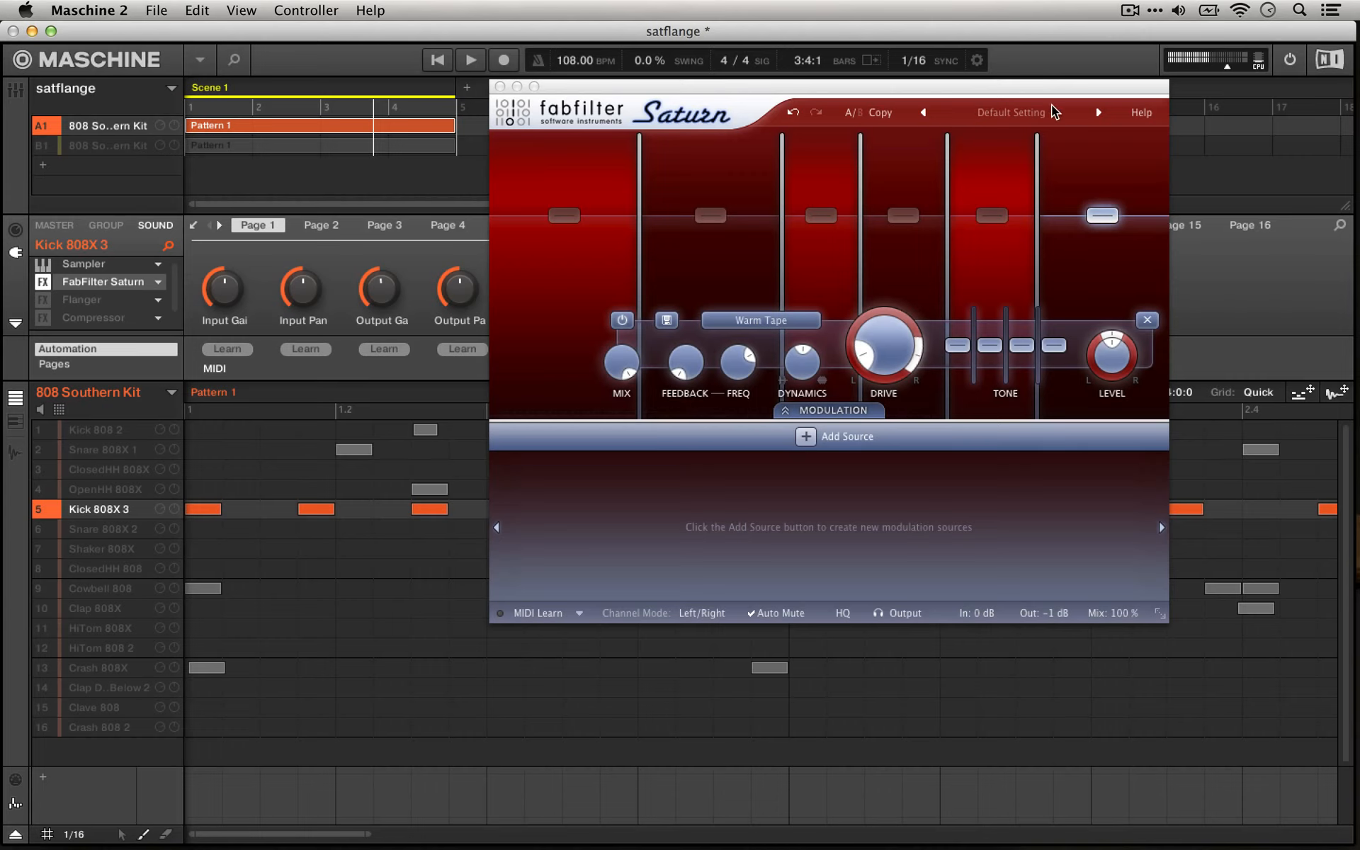
Reload Saturn's Default Setting, play the kick and change the saturation style to Rectify.
{"action": "left_click", "coordinate": [1099, 113]}
{"action": "left_click", "coordinate": [923, 113]}
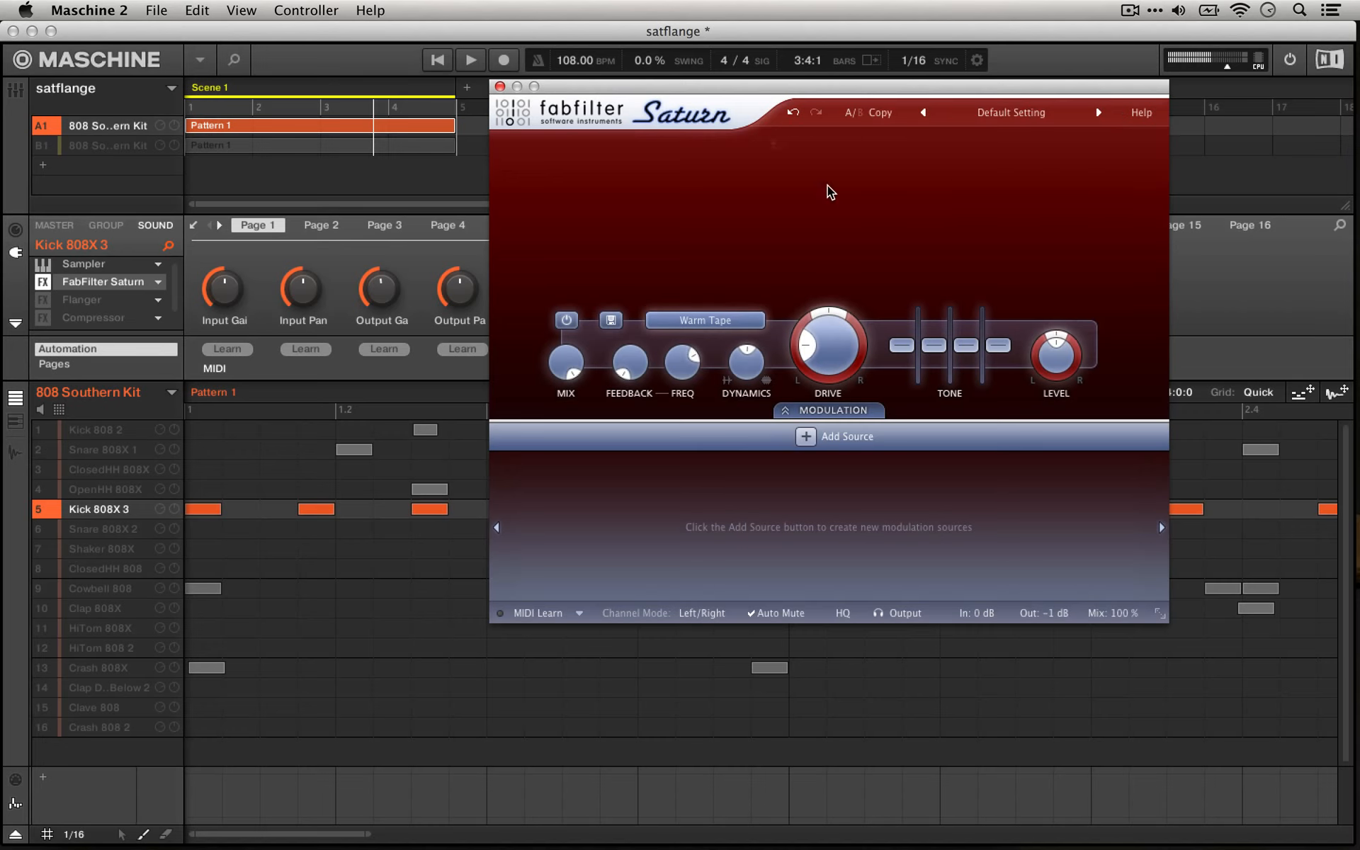
{"action": "left_click", "coordinate": [426, 56]}
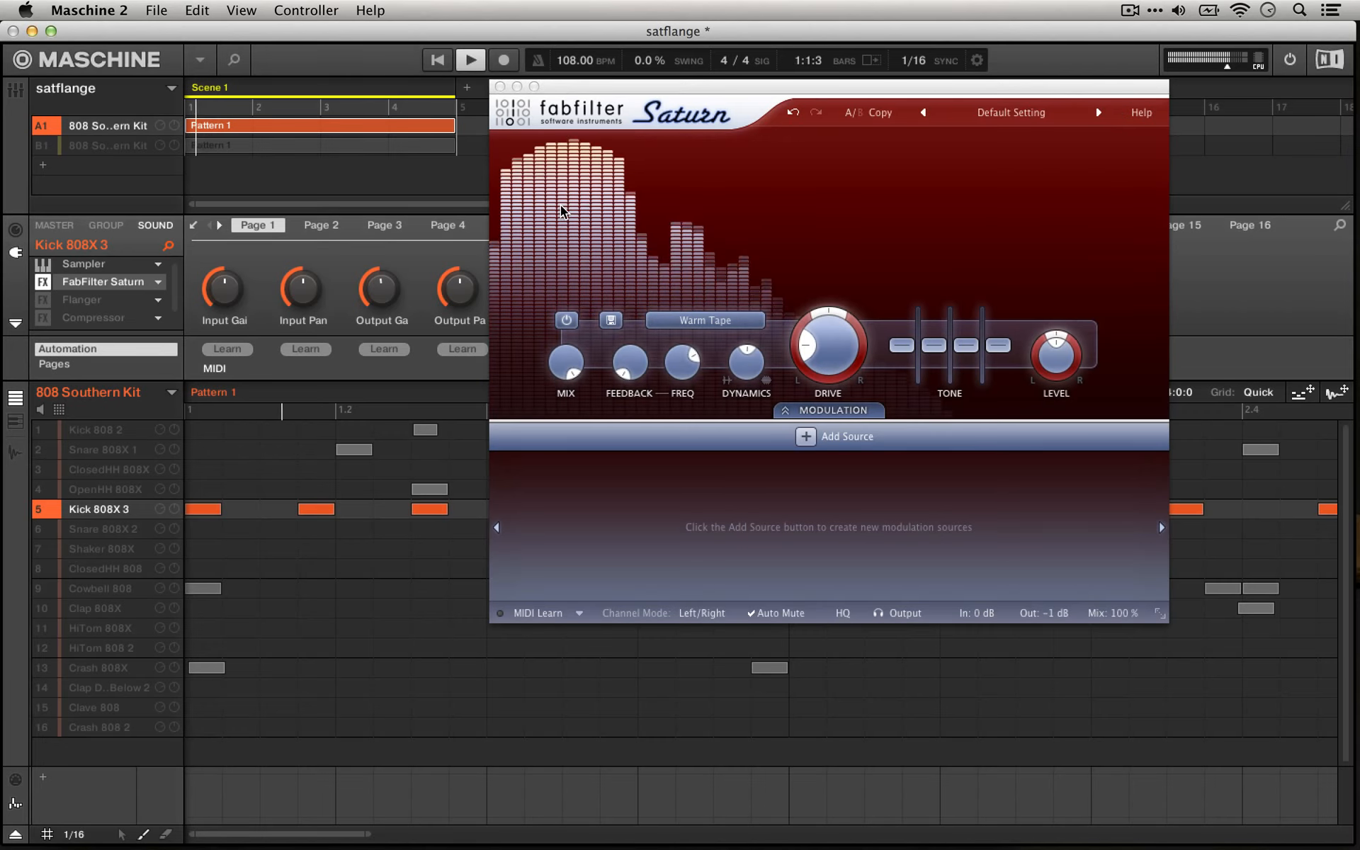
{"action": "left_click", "coordinate": [730, 315]}
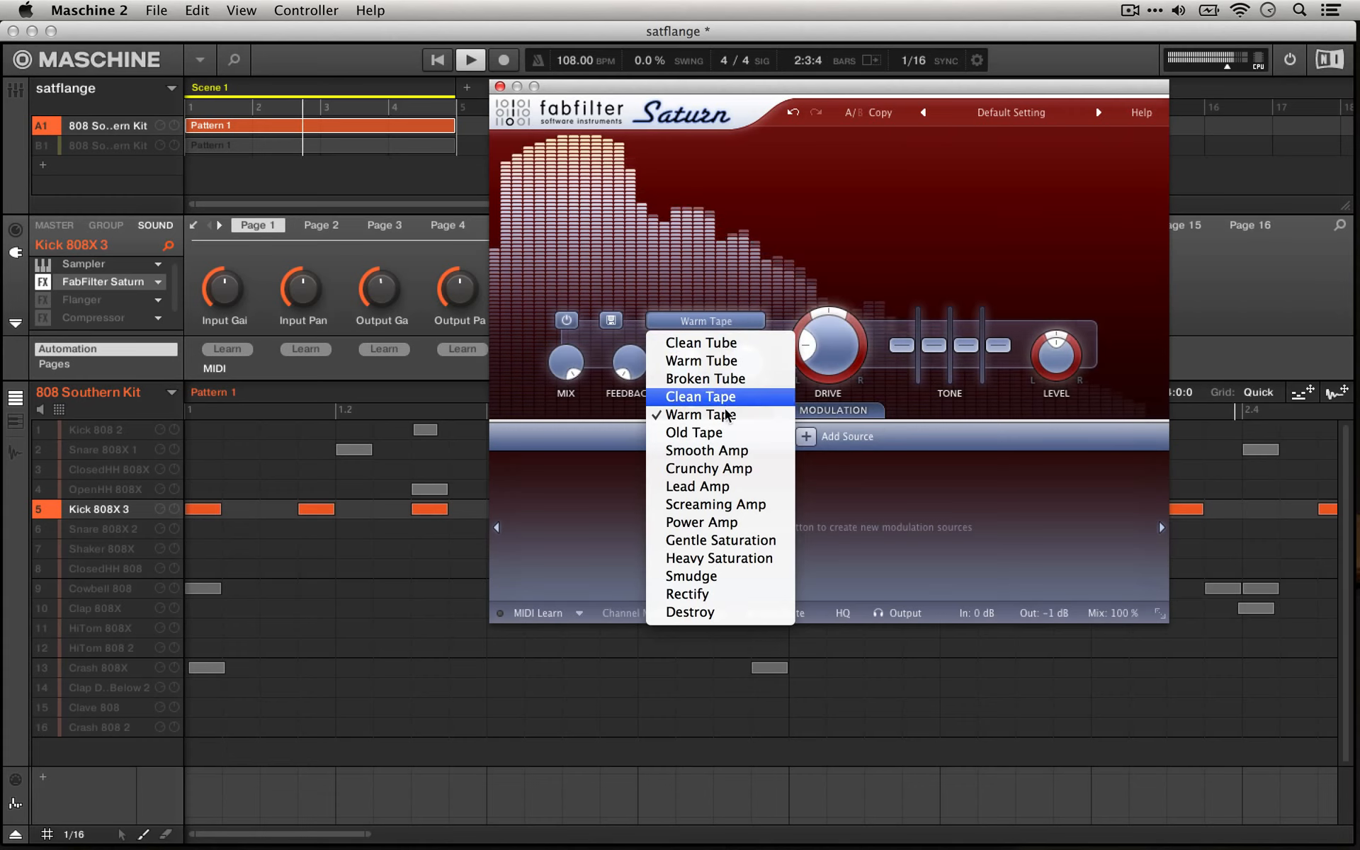
{"action": "left_click", "coordinate": [728, 594]}
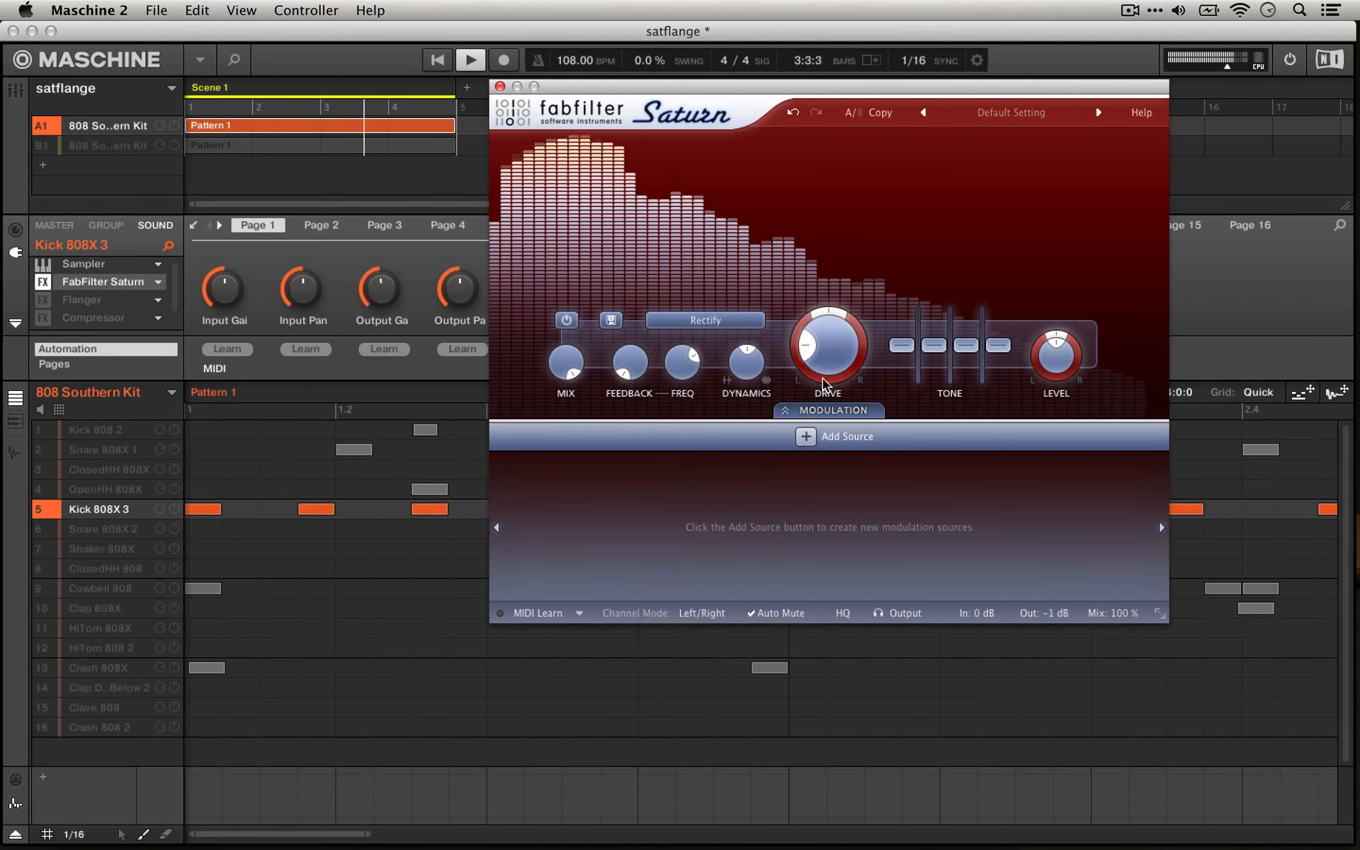
Raise the Rectify Drive to about 82%, lower Mix to around two thirds, and bring Drive back to about 50%.
{"action": "left_click_drag", "start_coordinate": [826, 341], "coordinate": [950, 207]}
{"action": "mouse_move", "coordinate": [567, 366]}
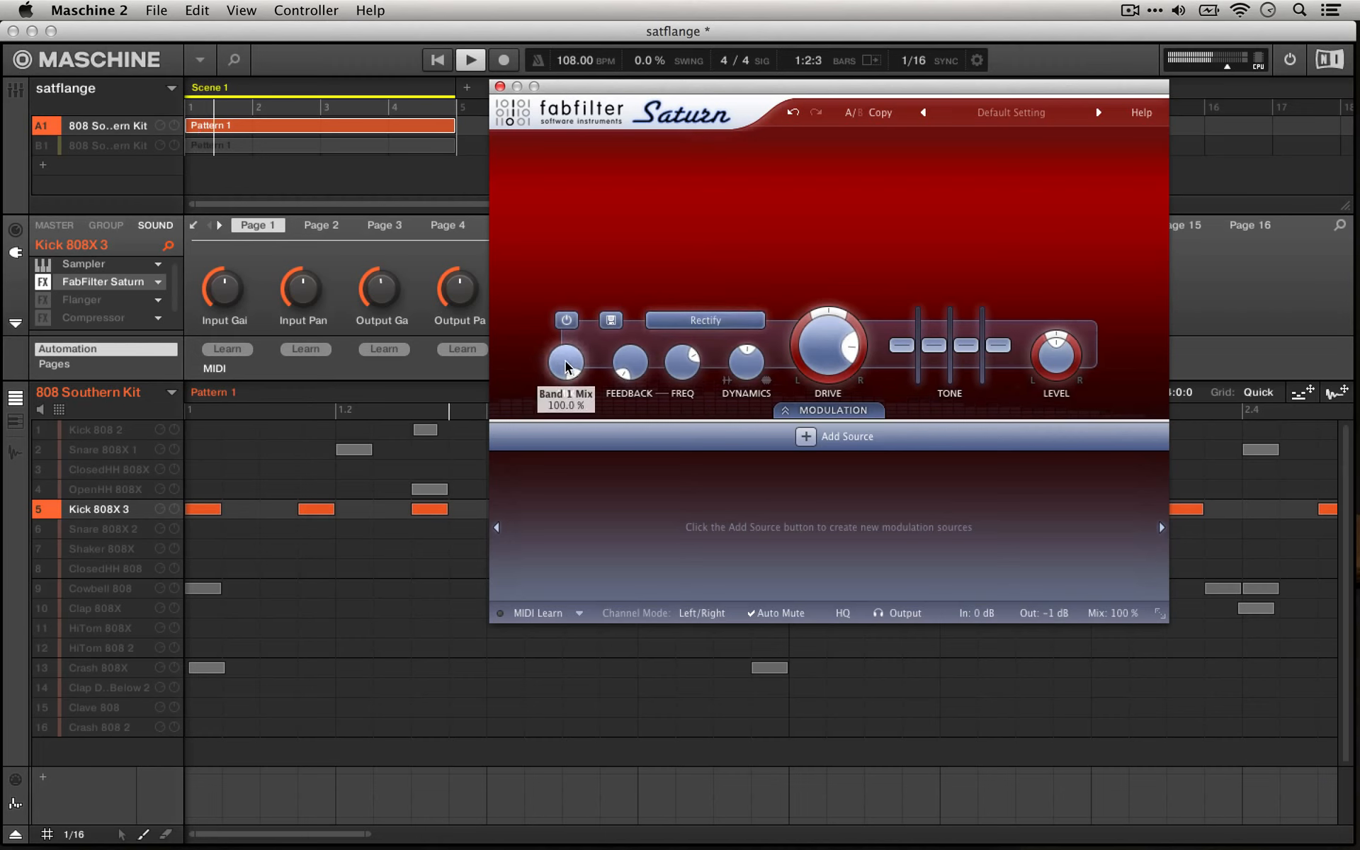
{"action": "left_click_drag", "start_coordinate": [567, 366], "coordinate": [565, 425]}
{"action": "mouse_move", "coordinate": [823, 334]}
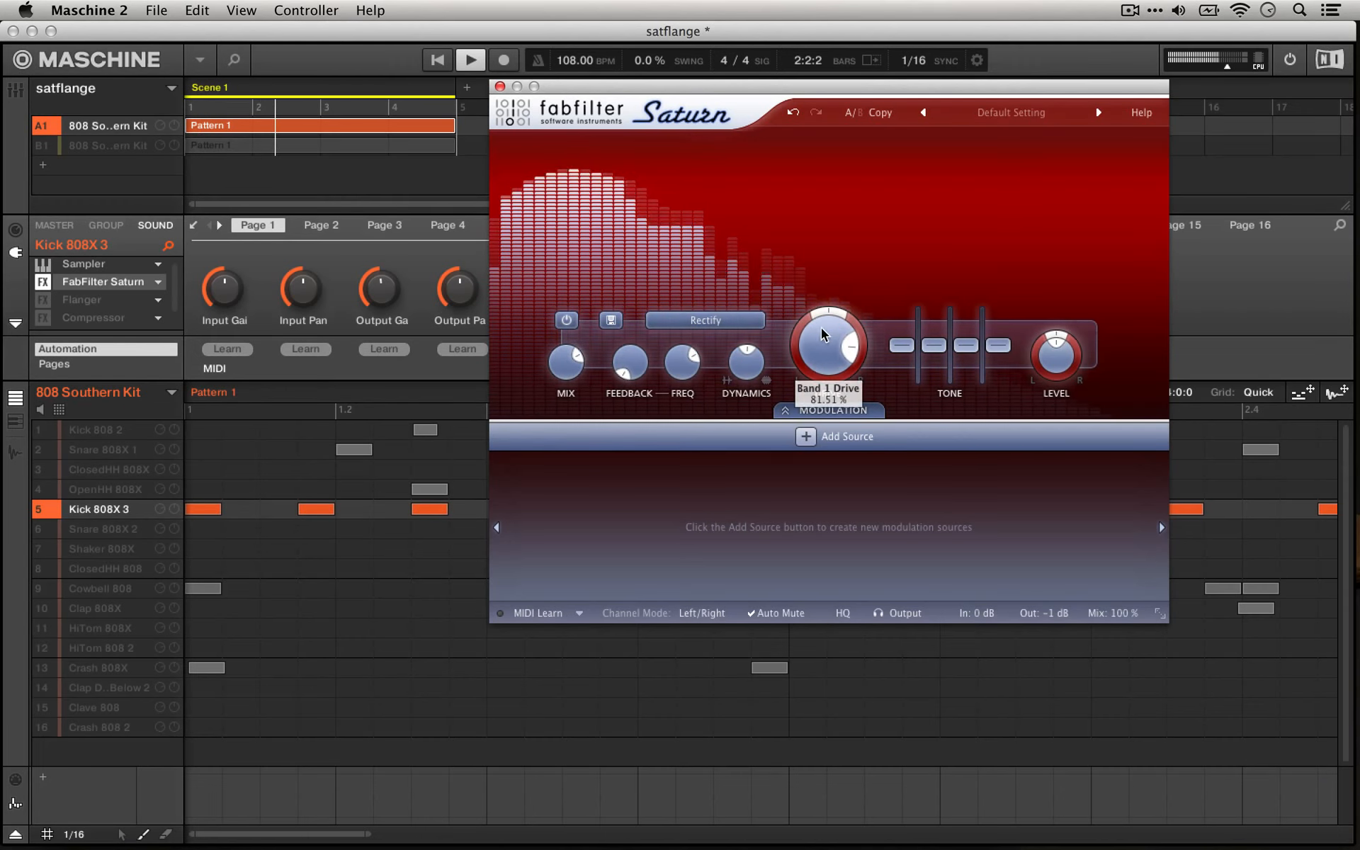
{"action": "left_click_drag", "start_coordinate": [823, 335], "coordinate": [806, 412]}
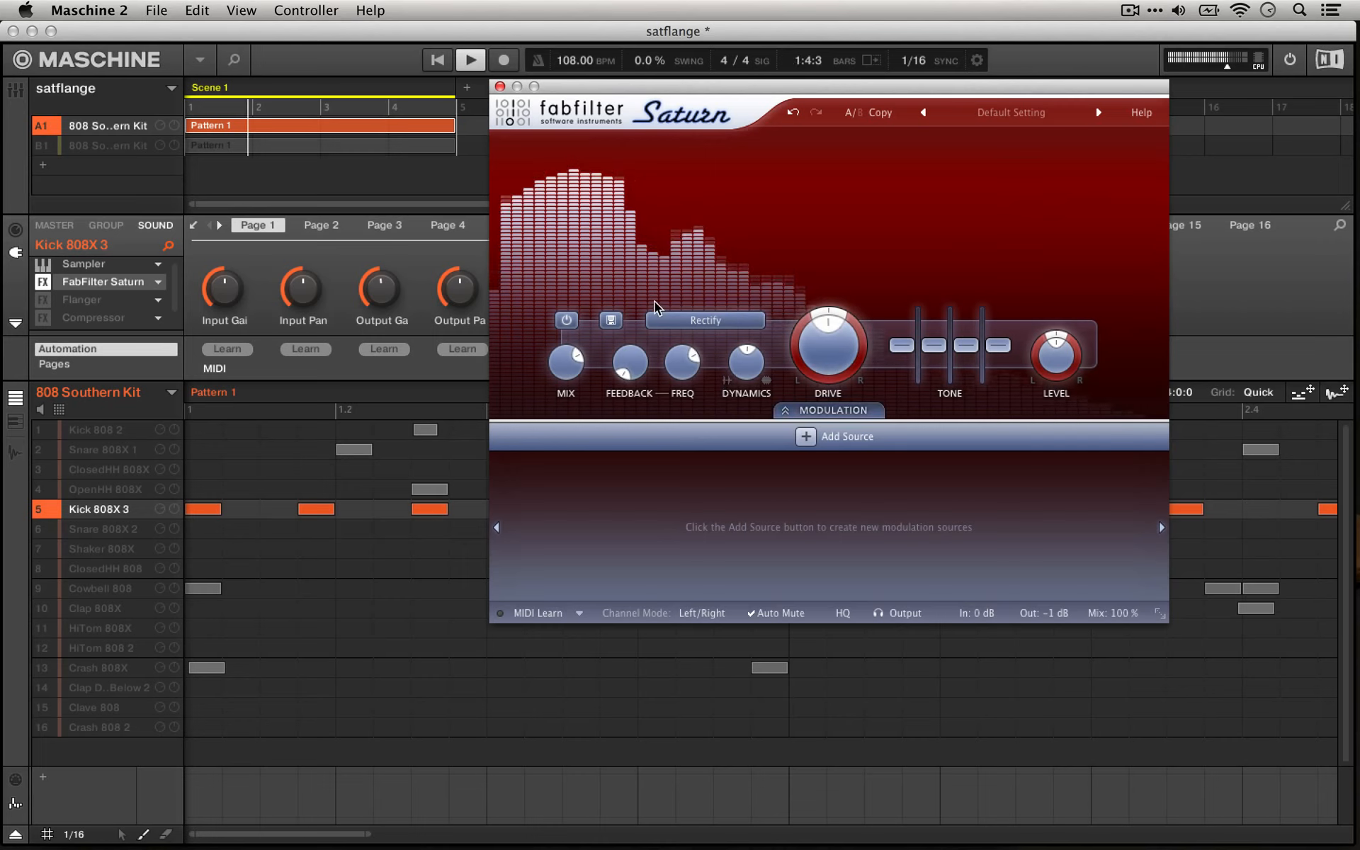
Try the Destroy style with Mix at about 51% and Drive raised well above half, and stop playback.
{"action": "left_click", "coordinate": [657, 319]}
{"action": "left_click", "coordinate": [717, 614]}
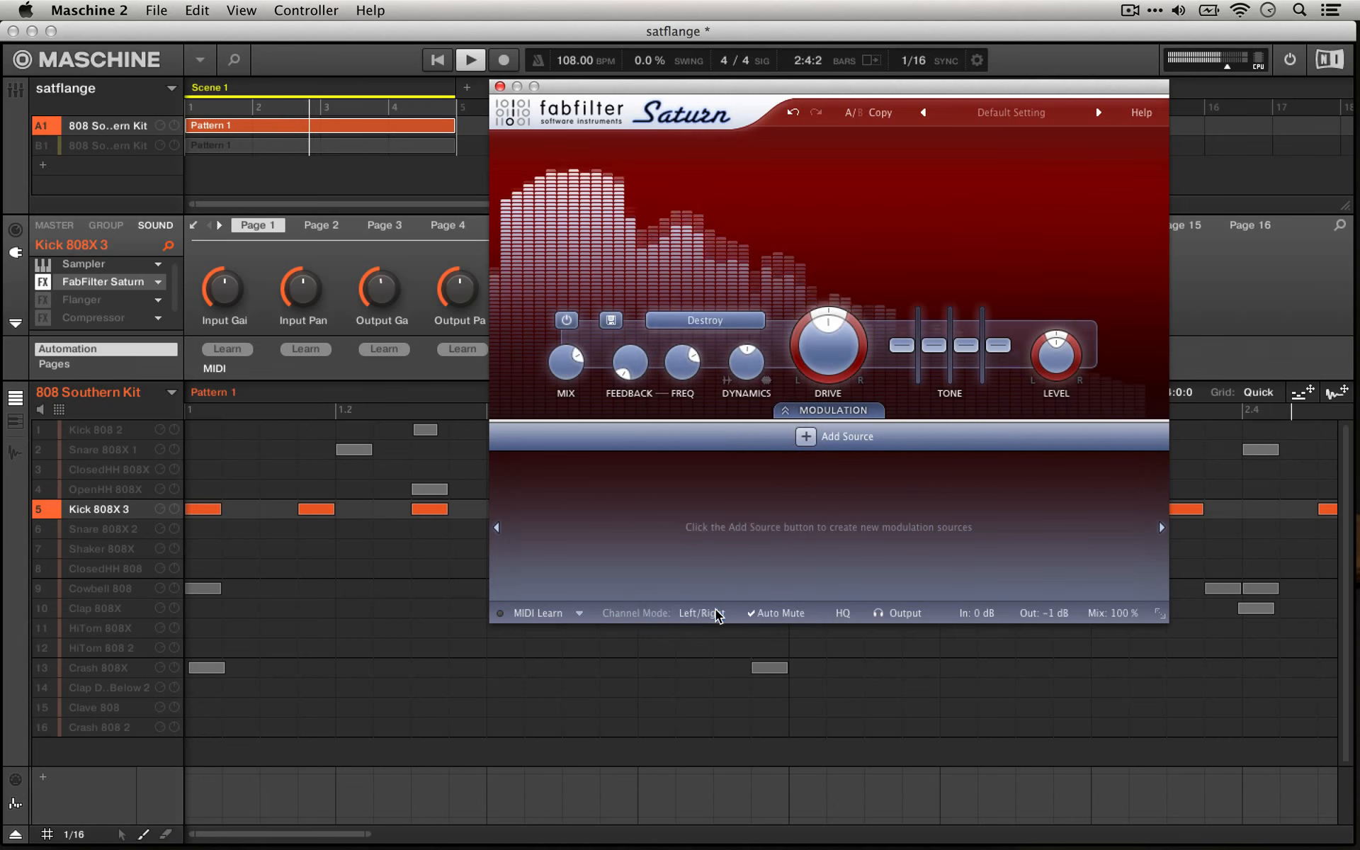
{"action": "left_click_drag", "start_coordinate": [566, 361], "coordinate": [589, 393]}
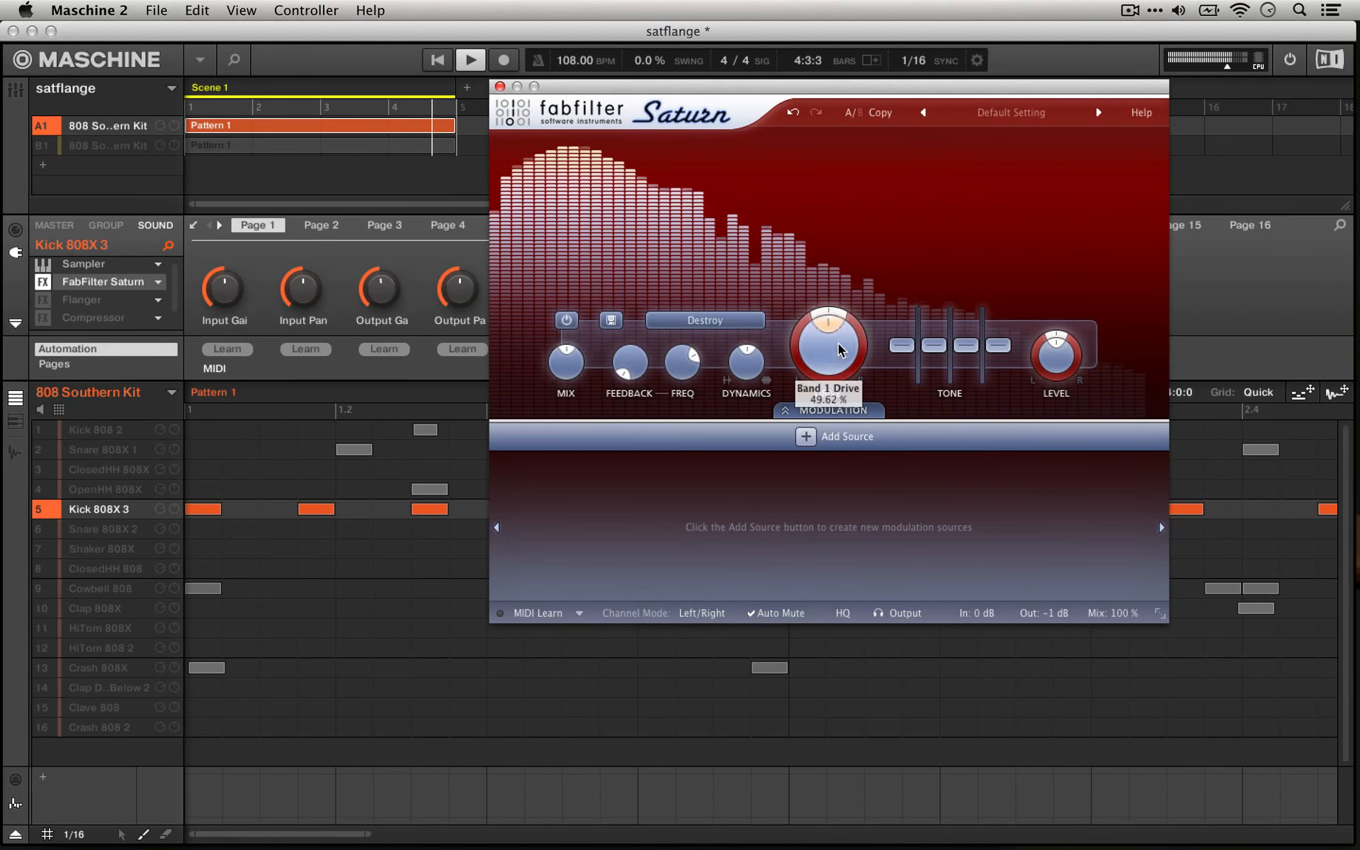
{"action": "left_click_drag", "start_coordinate": [839, 342], "coordinate": [920, 305]}
{"action": "left_click", "coordinate": [461, 62]}
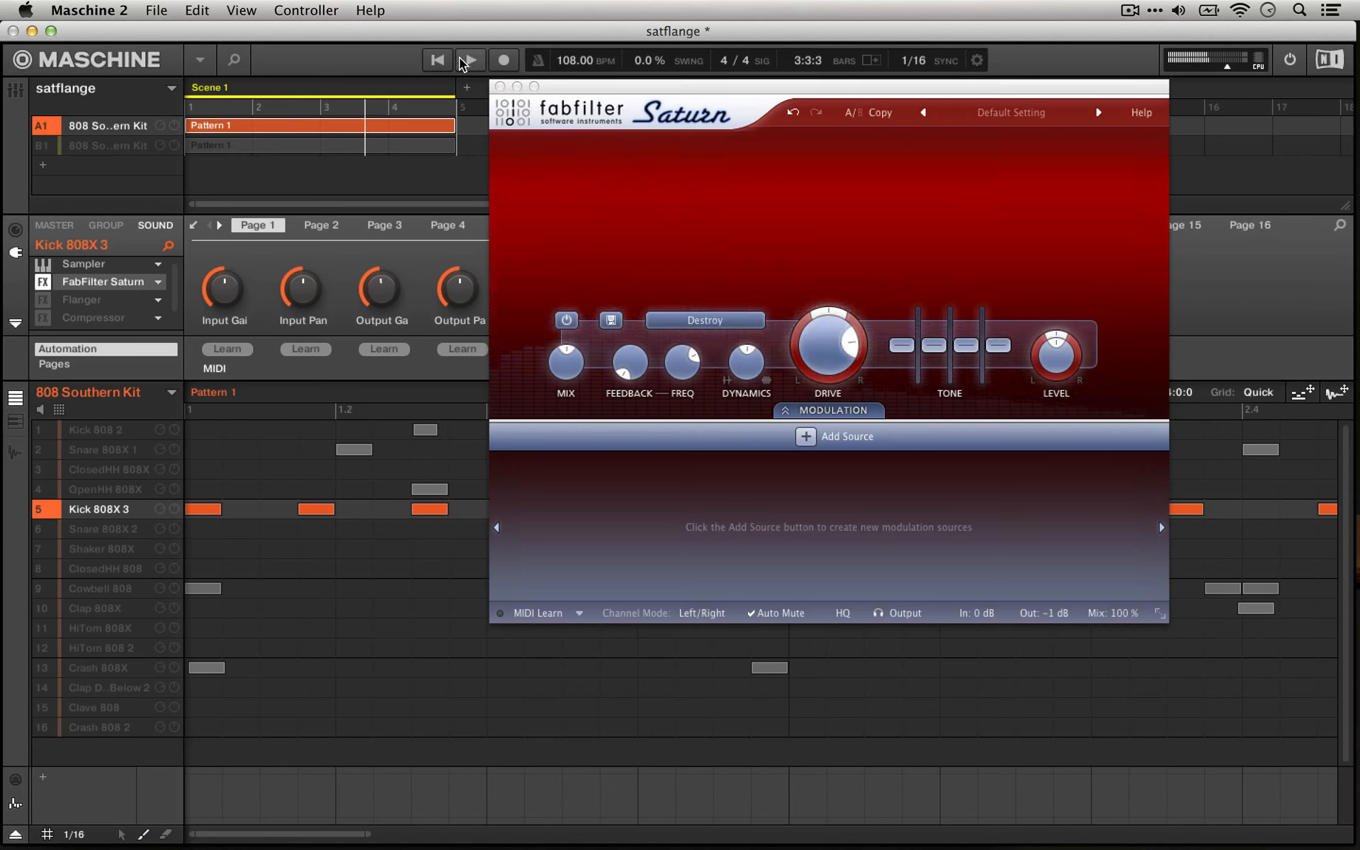
Change the saturation style to Broken Tube and set Drive to about 67% while playing the kick.
{"action": "left_click", "coordinate": [705, 323]}
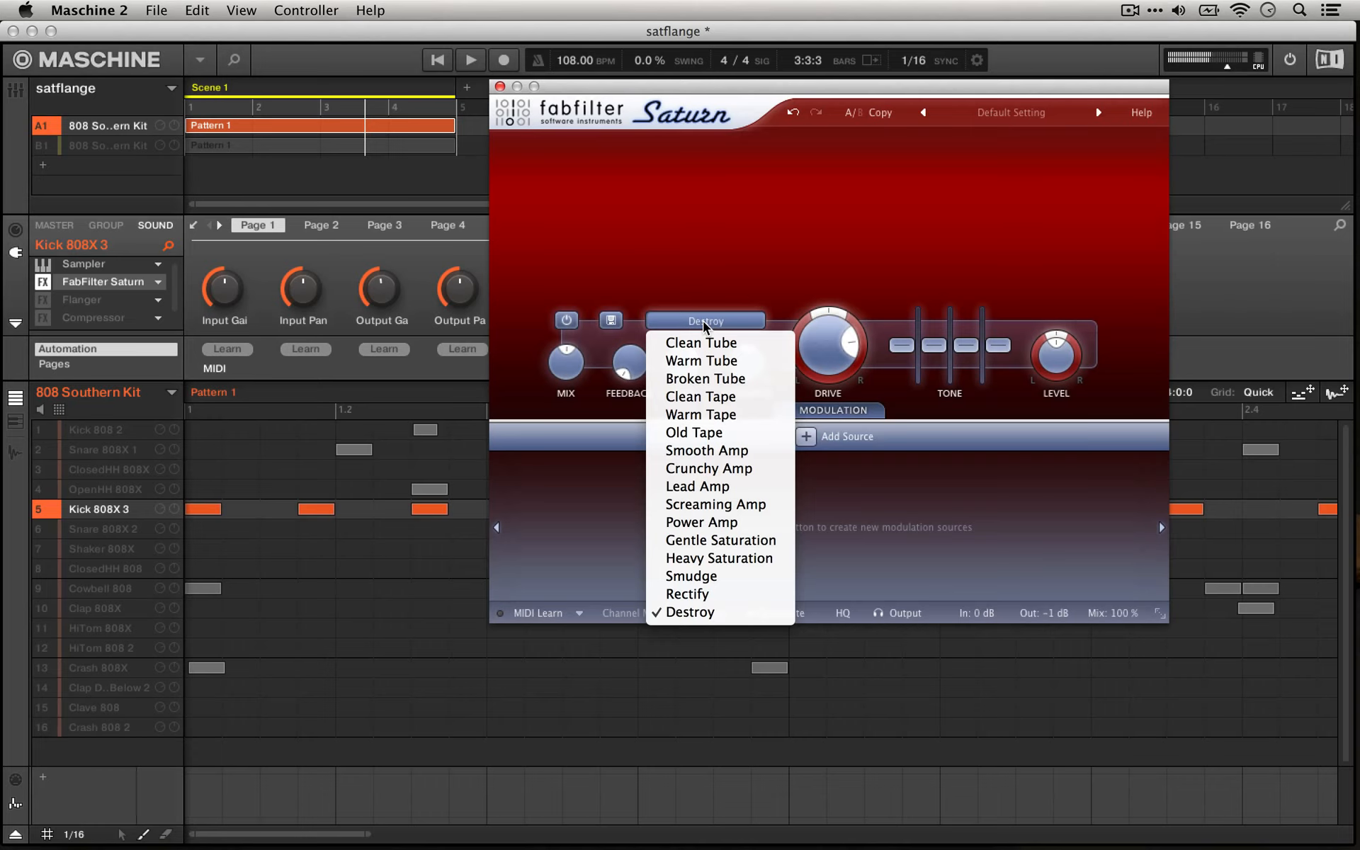
{"action": "left_click", "coordinate": [722, 380]}
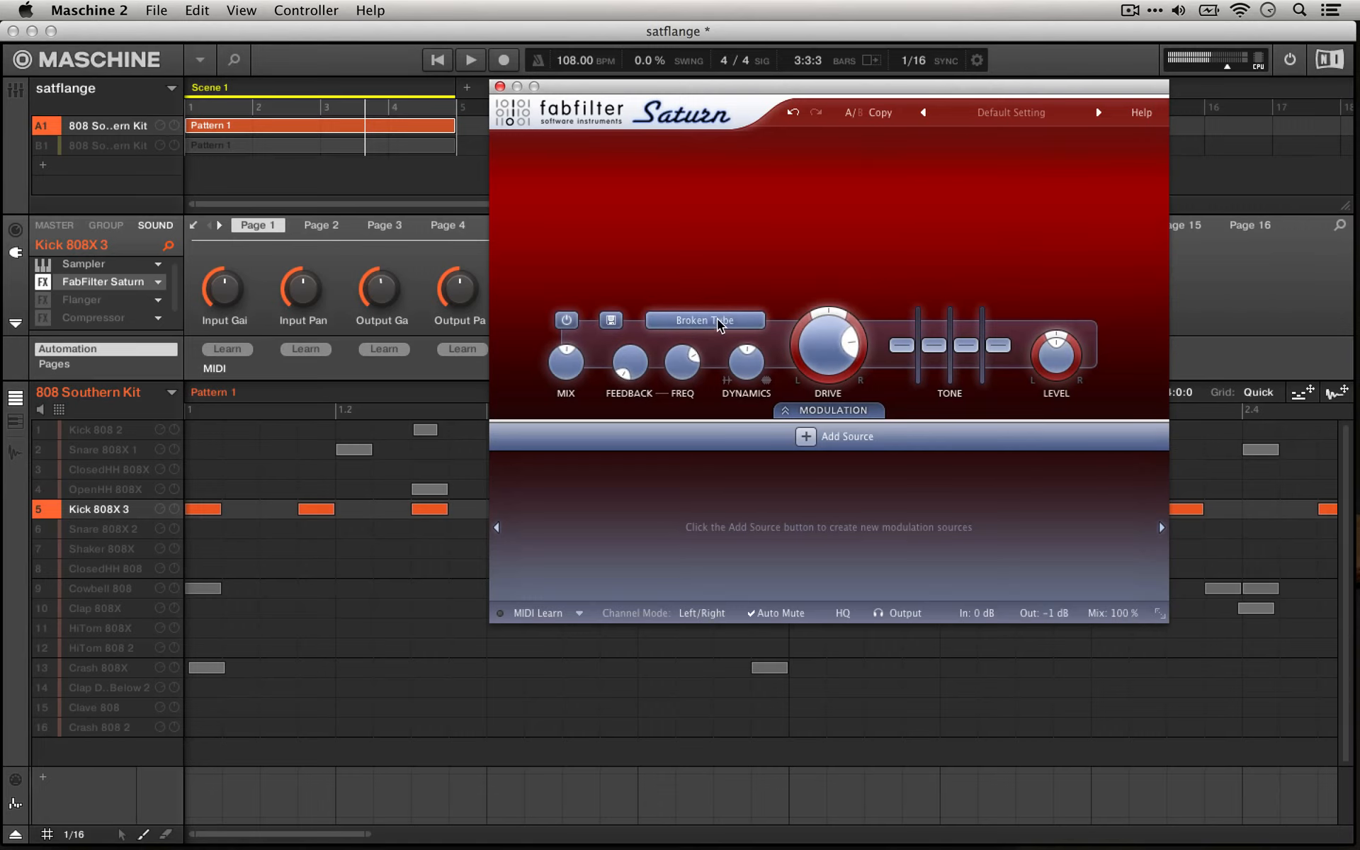
{"action": "left_click", "coordinate": [432, 58]}
{"action": "left_click_drag", "start_coordinate": [823, 350], "coordinate": [818, 380]}
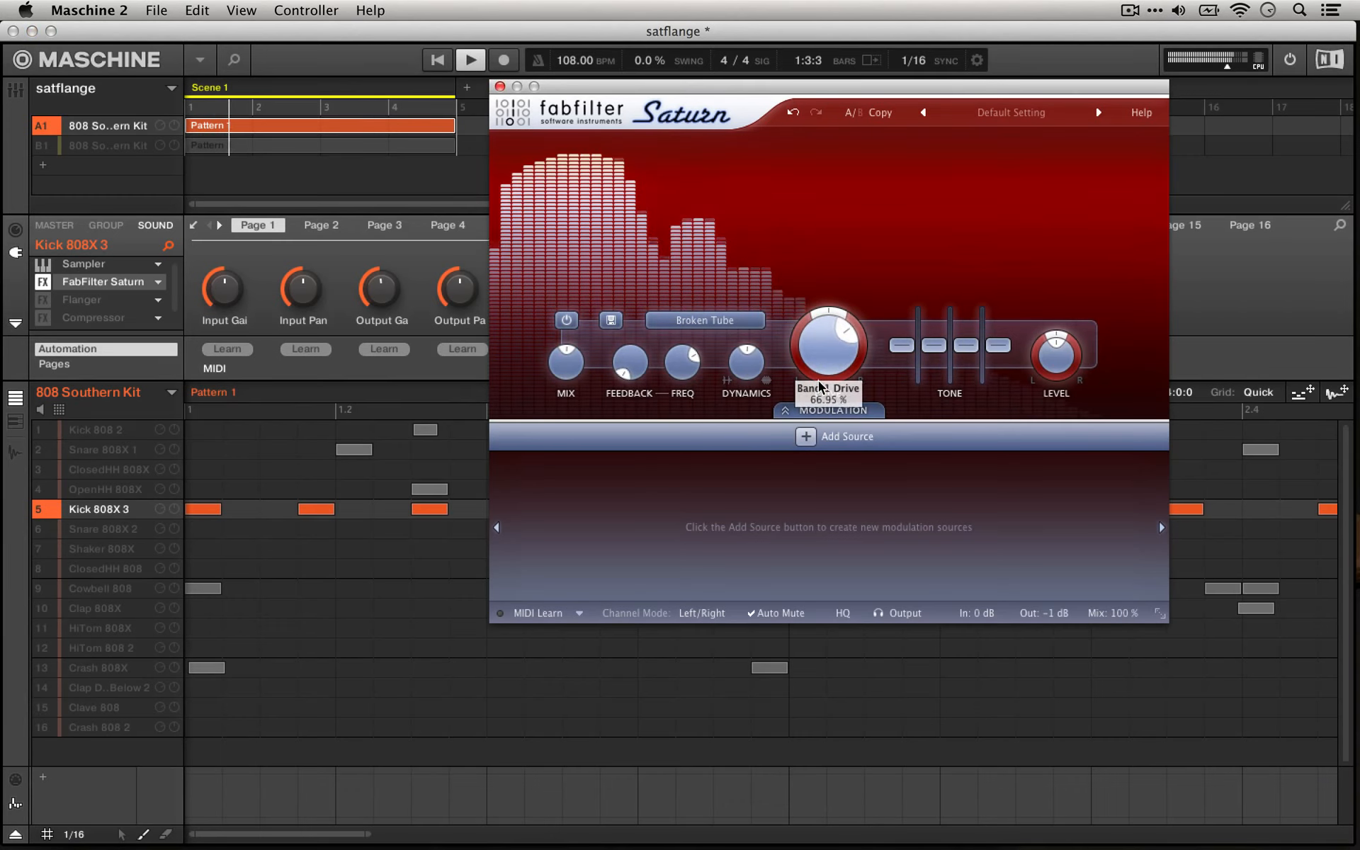
Push Feedback near maximum with Drive at about 84%, raise Mix to about 83%, and reduce Feedback to around half.
{"action": "left_click_drag", "start_coordinate": [629, 362], "coordinate": [894, 248]}
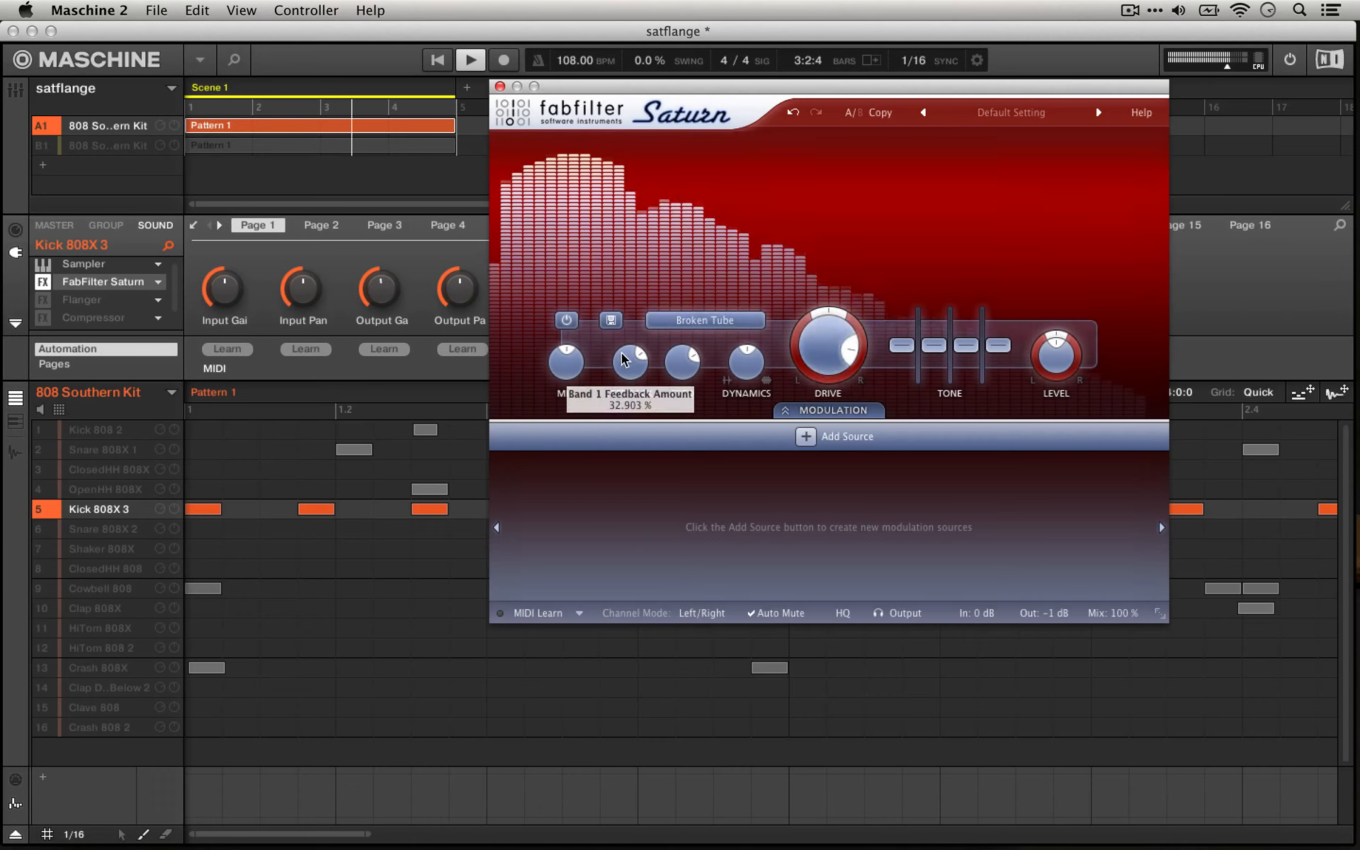
{"action": "left_click_drag", "start_coordinate": [623, 359], "coordinate": [695, 283]}
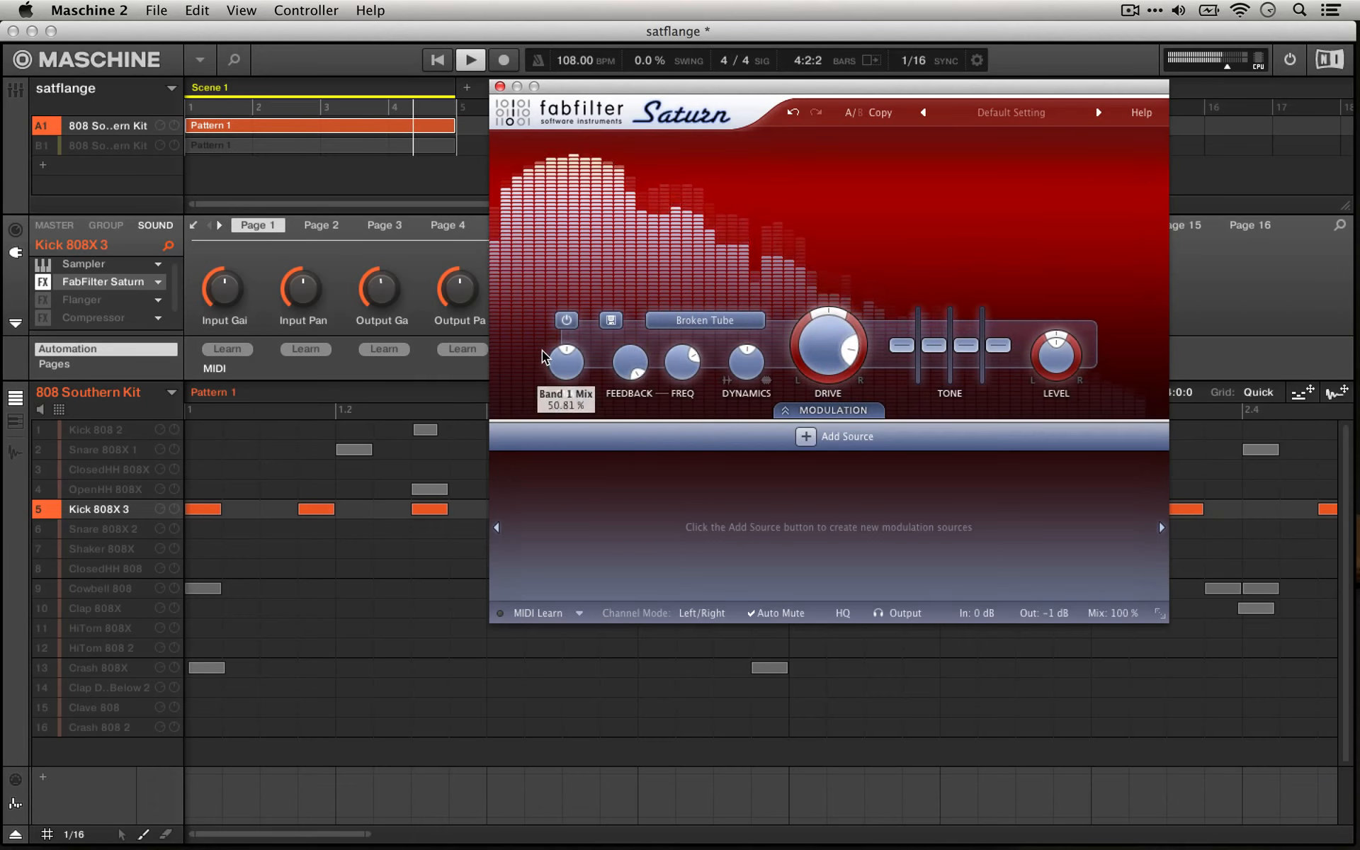
{"action": "left_click_drag", "start_coordinate": [541, 349], "coordinate": [654, 290]}
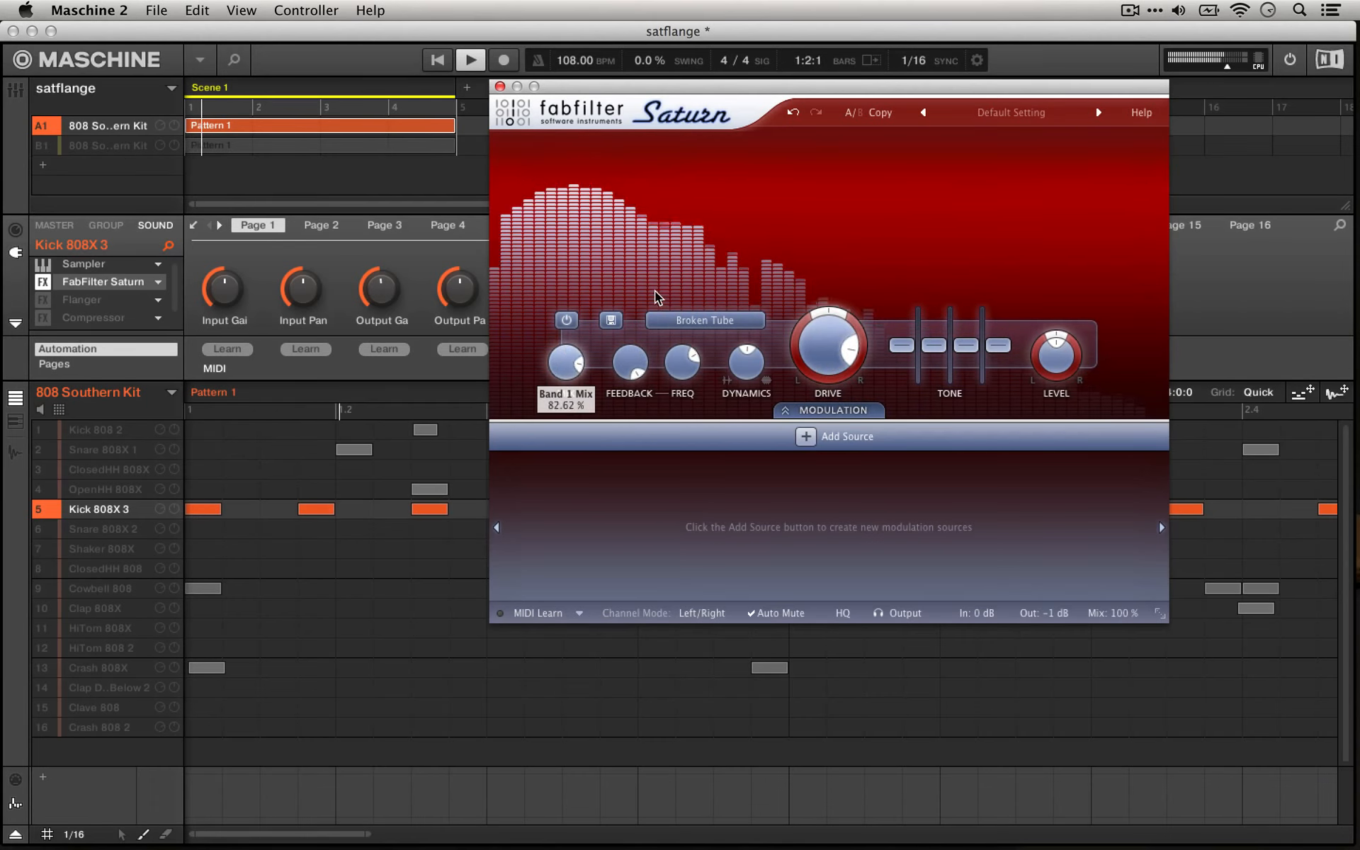
{"action": "left_click_drag", "start_coordinate": [630, 361], "coordinate": [636, 466]}
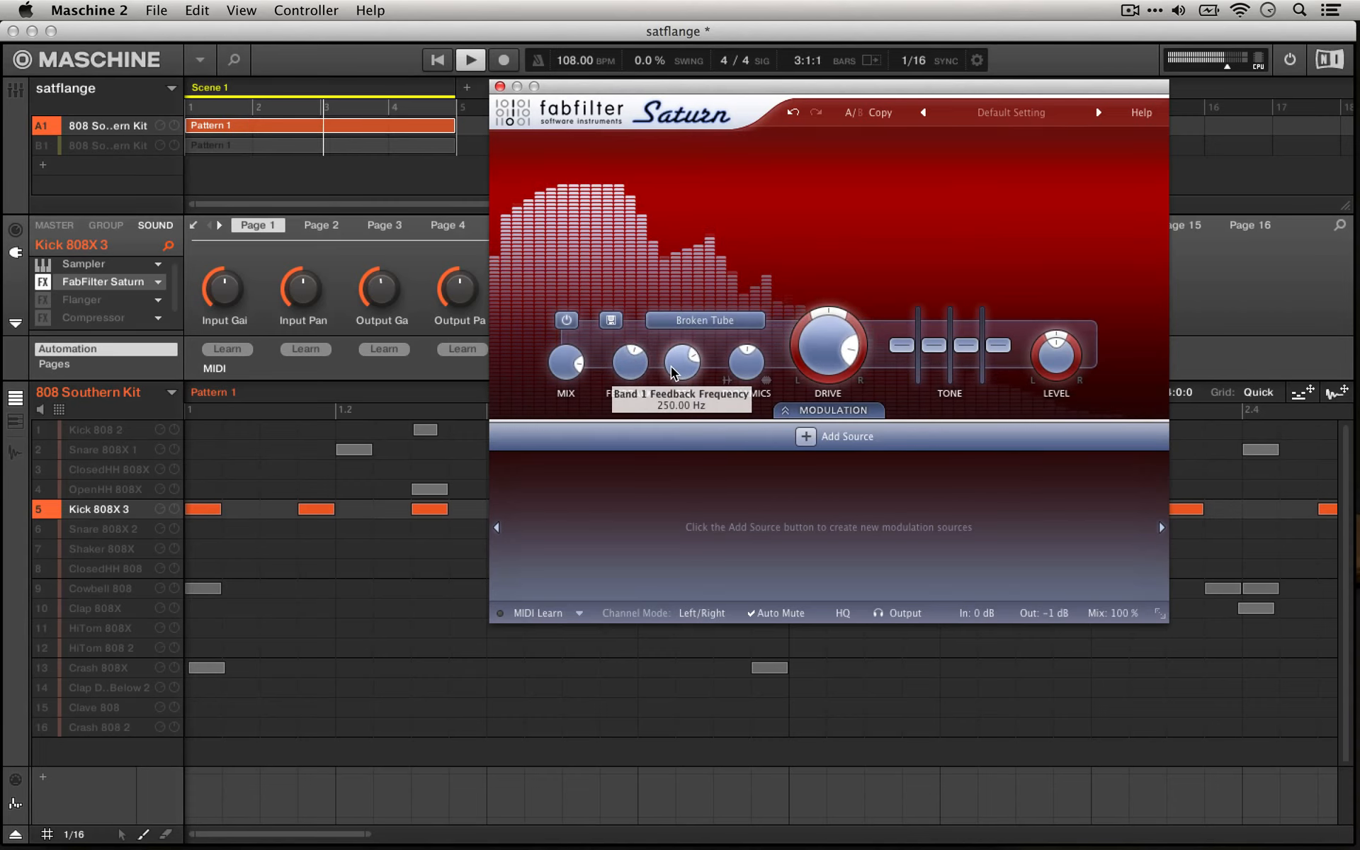
Raise the Feedback Frequency above 250 Hz, lower Drive to roughly a quarter, and stop playback.
{"action": "left_click_drag", "start_coordinate": [670, 367], "coordinate": [720, 318]}
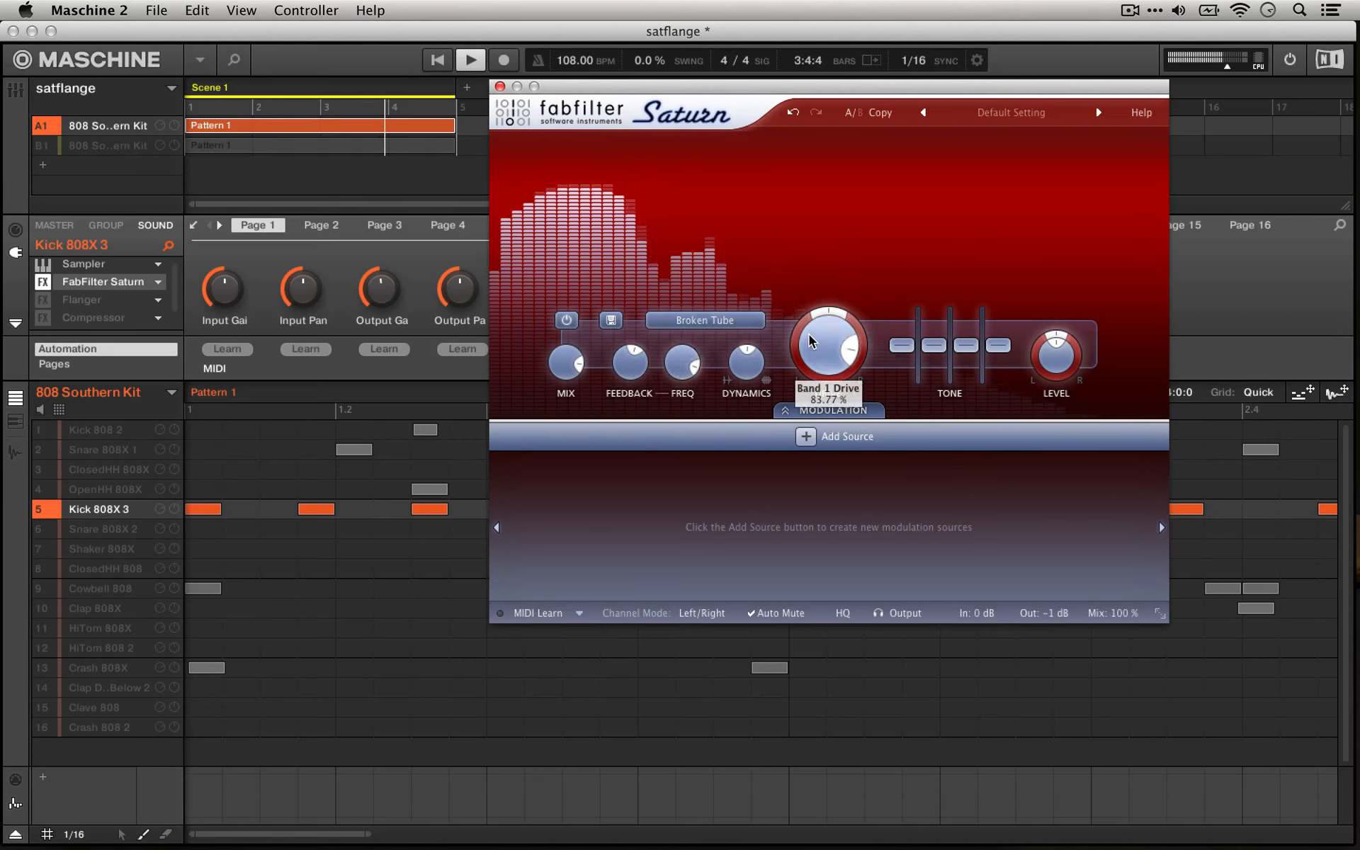
{"action": "left_click_drag", "start_coordinate": [808, 334], "coordinate": [813, 520]}
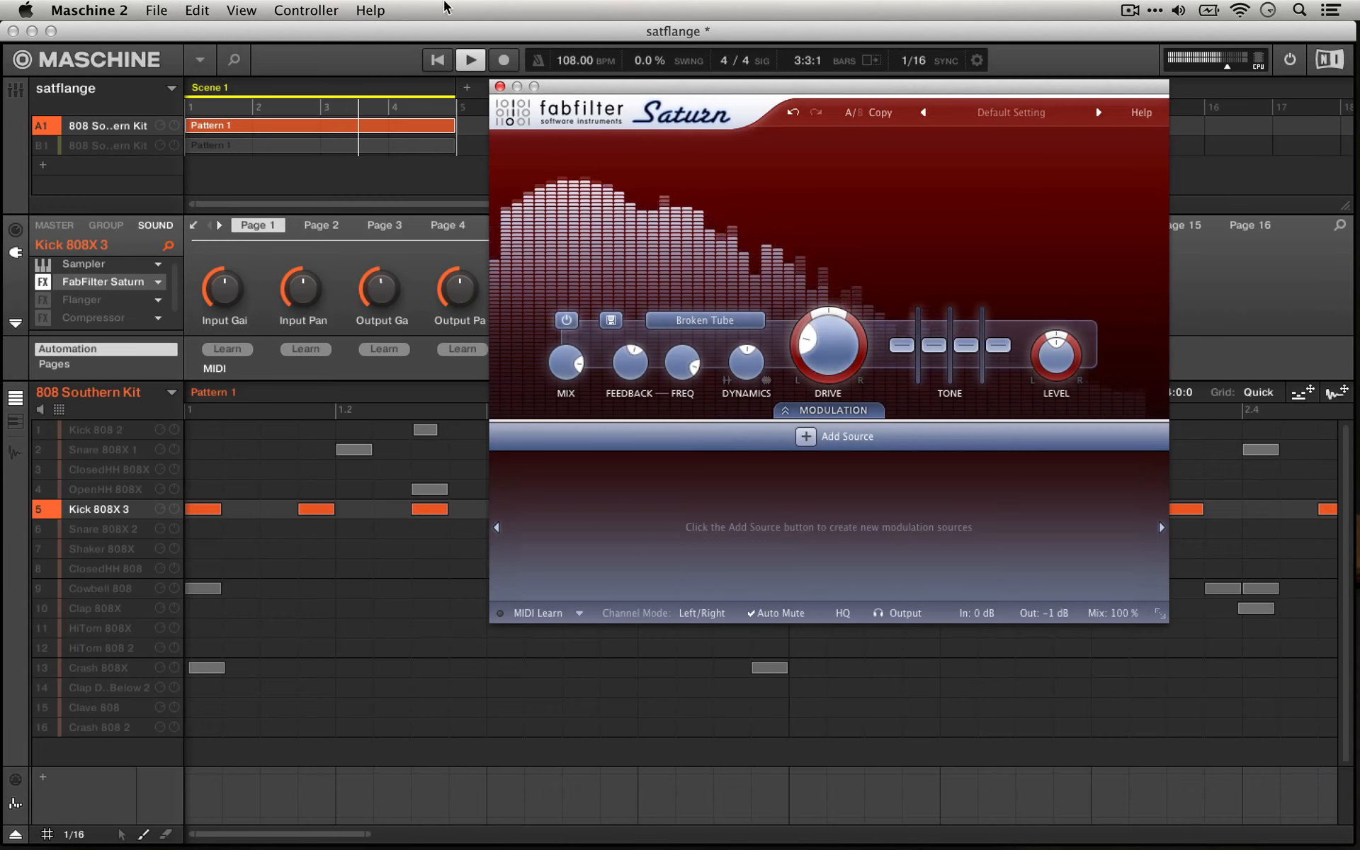
{"action": "left_click", "coordinate": [470, 64]}
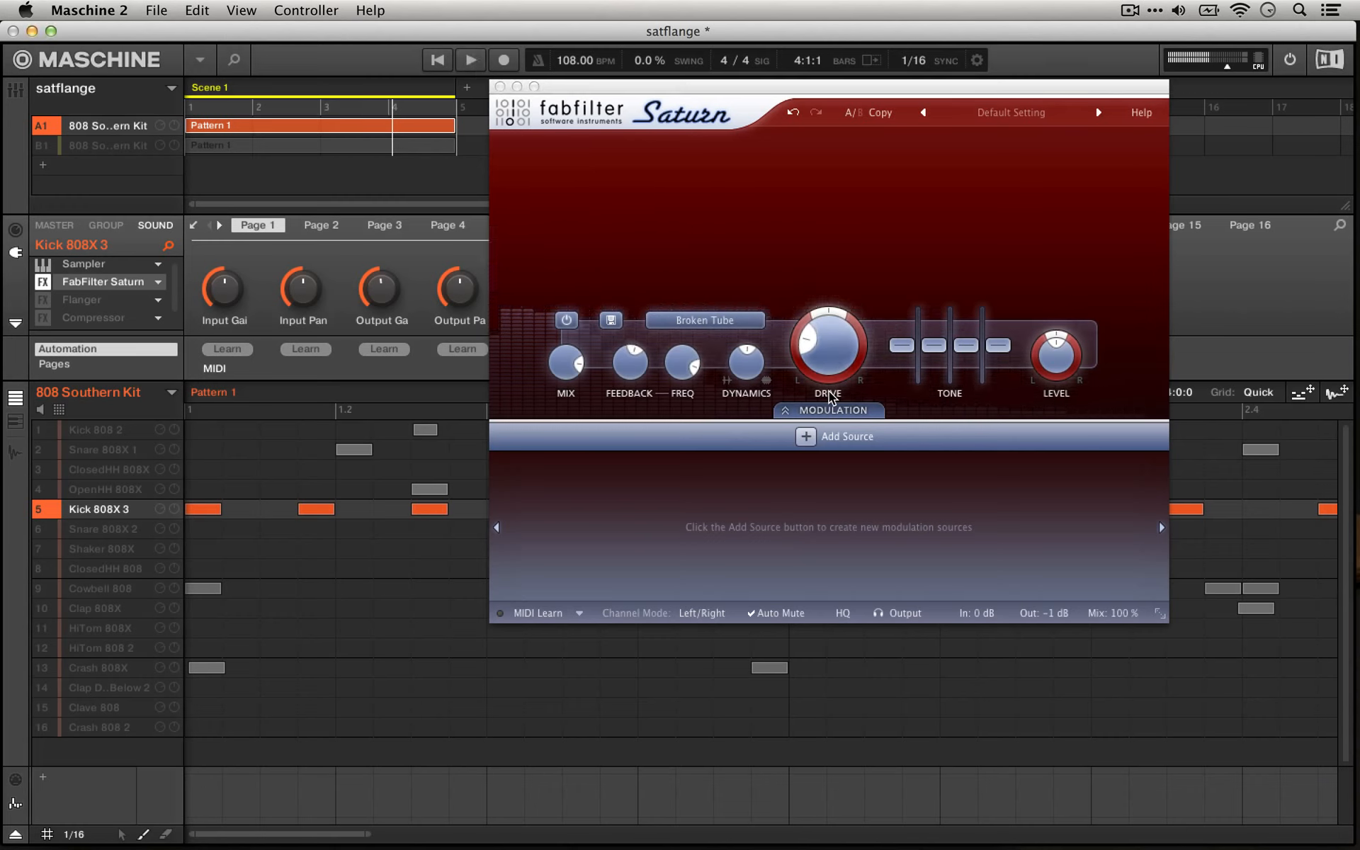
Add an XY Controller and an XLFO as modulation sources in Saturn.
{"action": "left_click", "coordinate": [806, 436]}
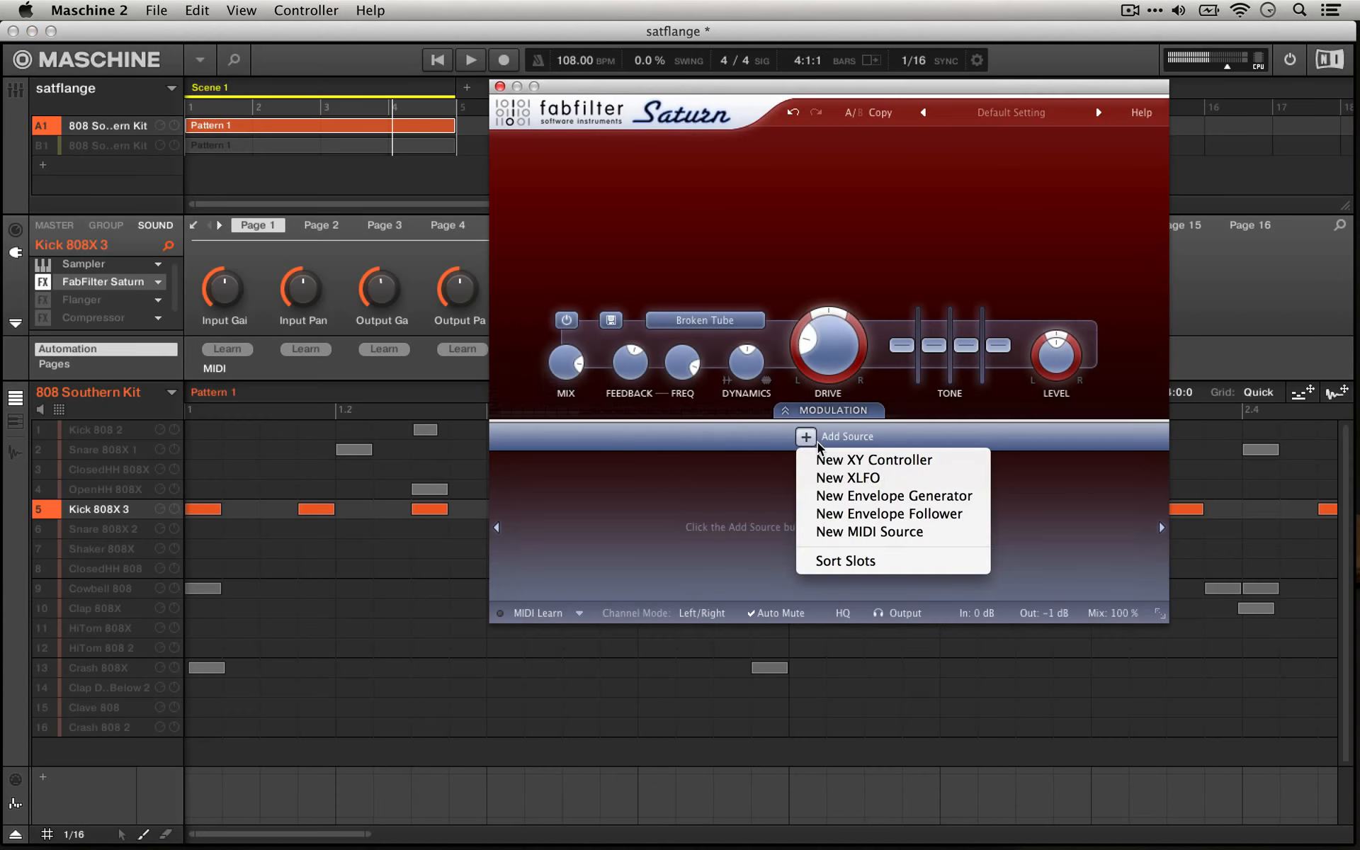
{"action": "left_click", "coordinate": [836, 459]}
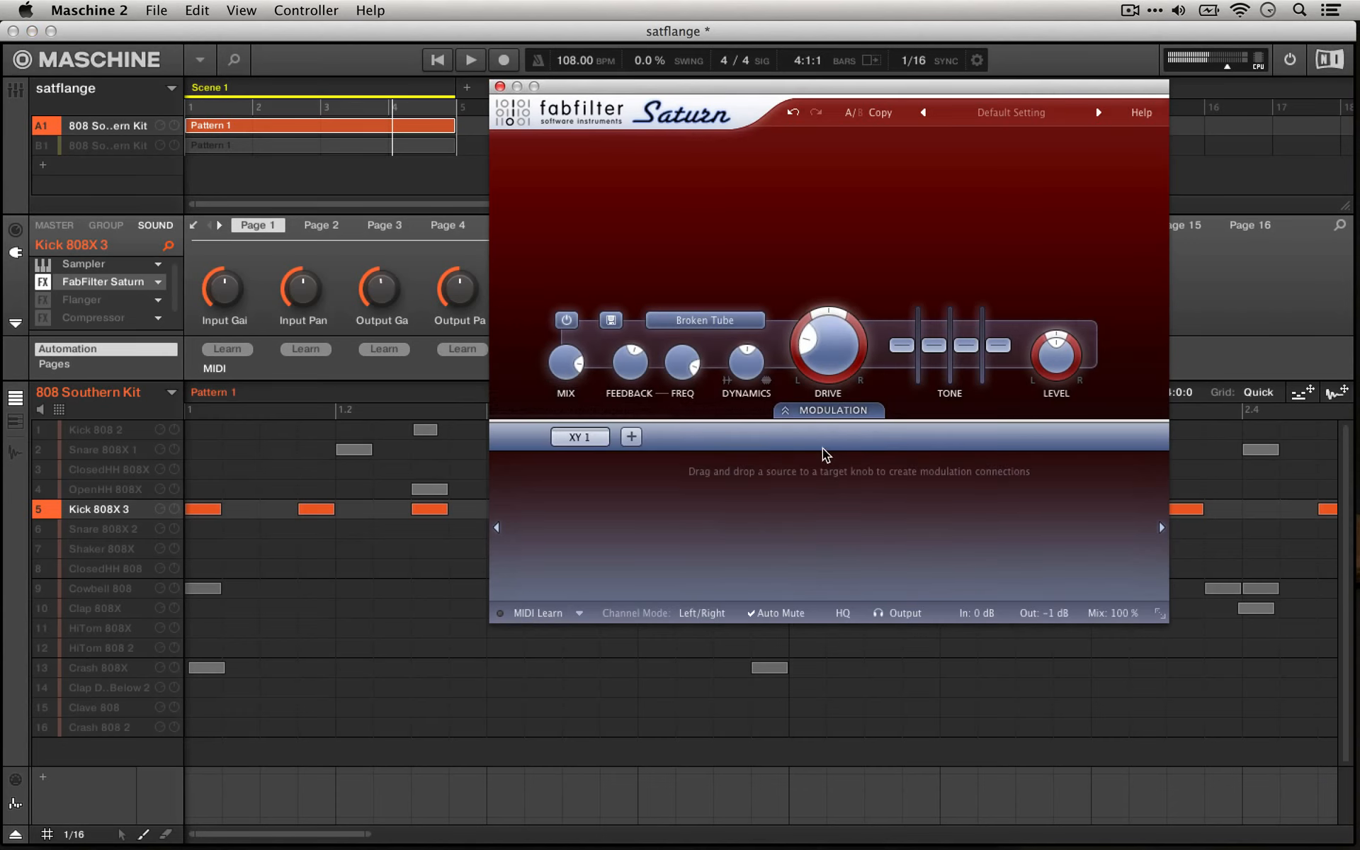
{"action": "left_click", "coordinate": [629, 437]}
{"action": "left_click", "coordinate": [675, 481]}
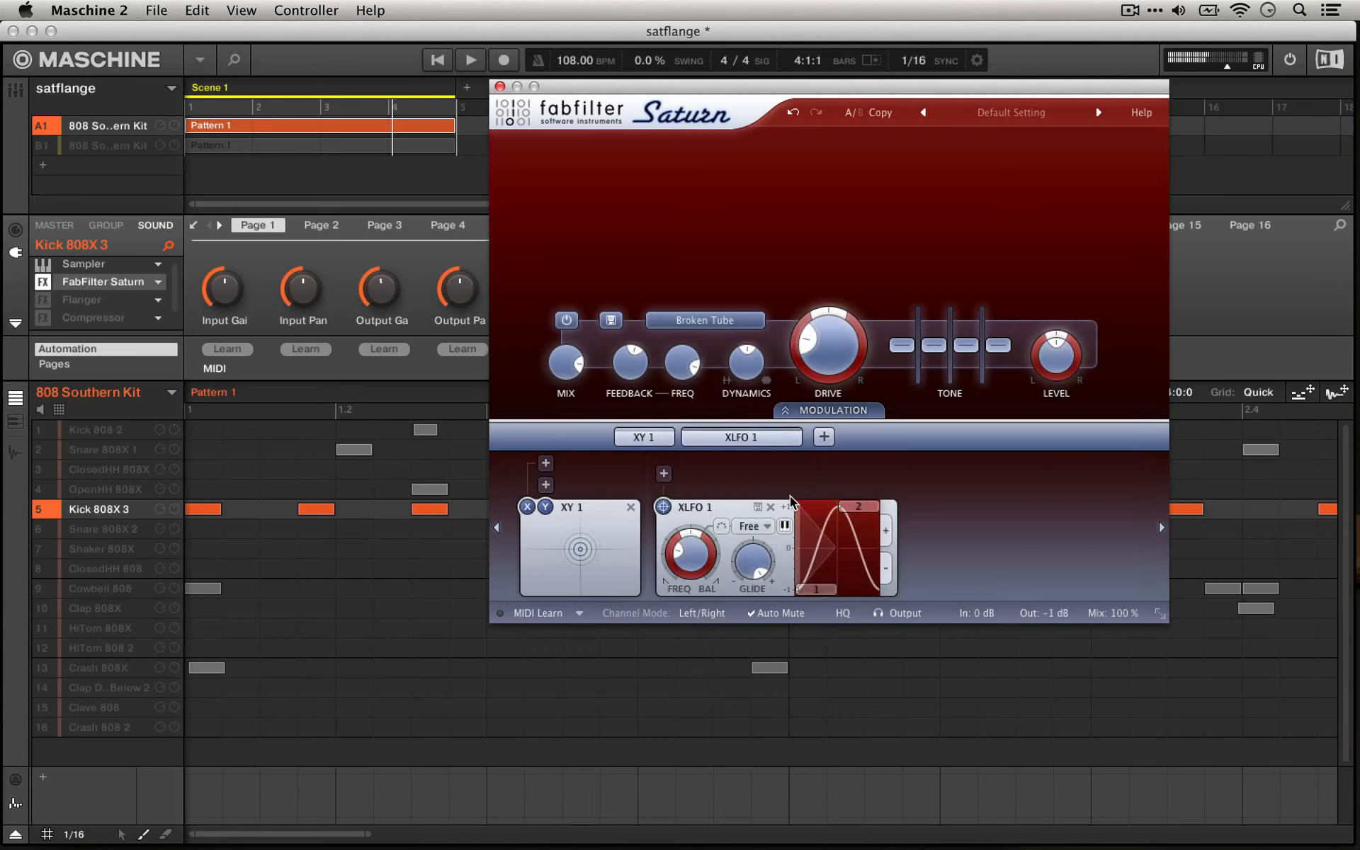
Modulate Mix with the XLFO at full amount and set its frequency to about 2.03 Hz while playing the kick.
{"action": "left_click_drag", "start_coordinate": [664, 506], "coordinate": [566, 363]}
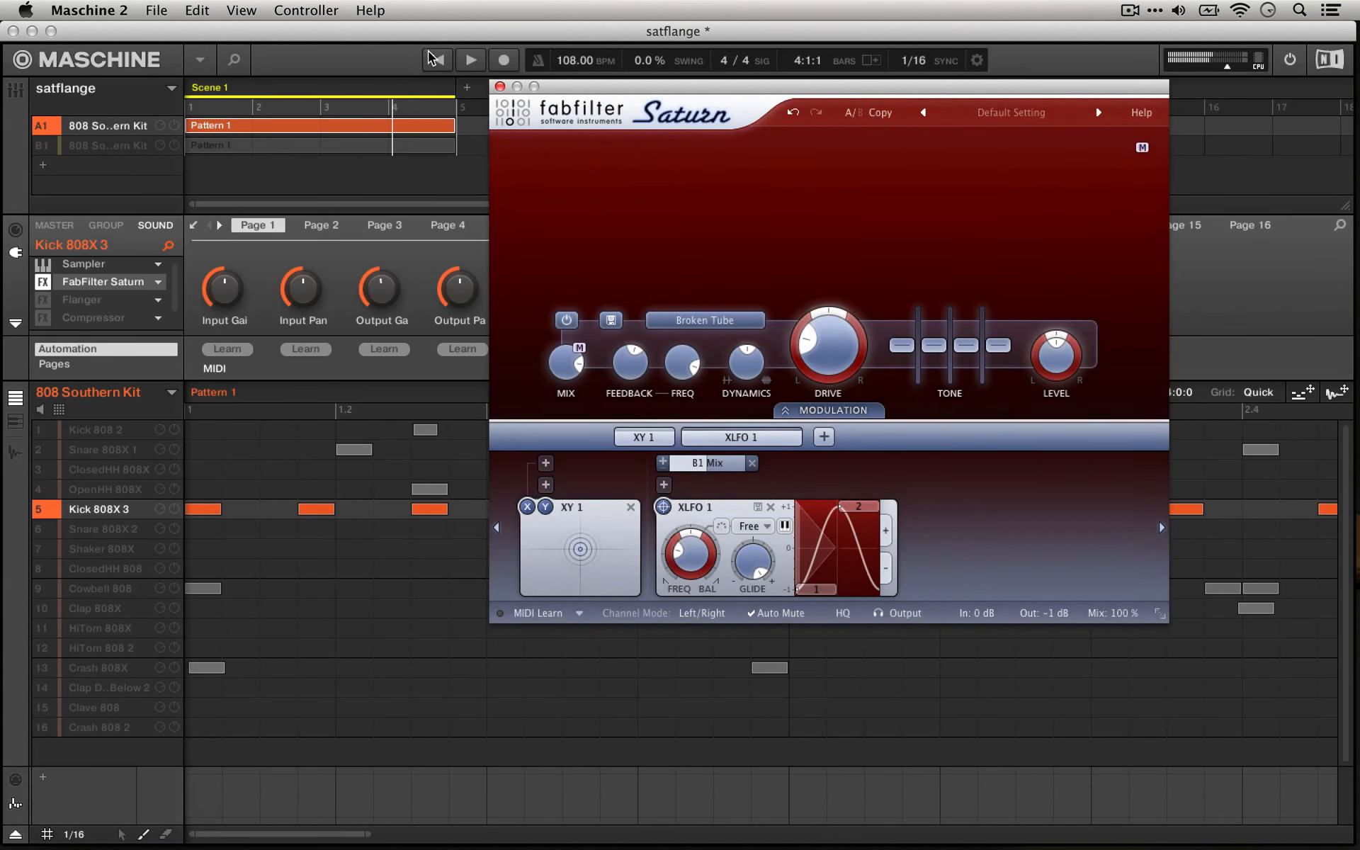
{"action": "left_click", "coordinate": [437, 60]}
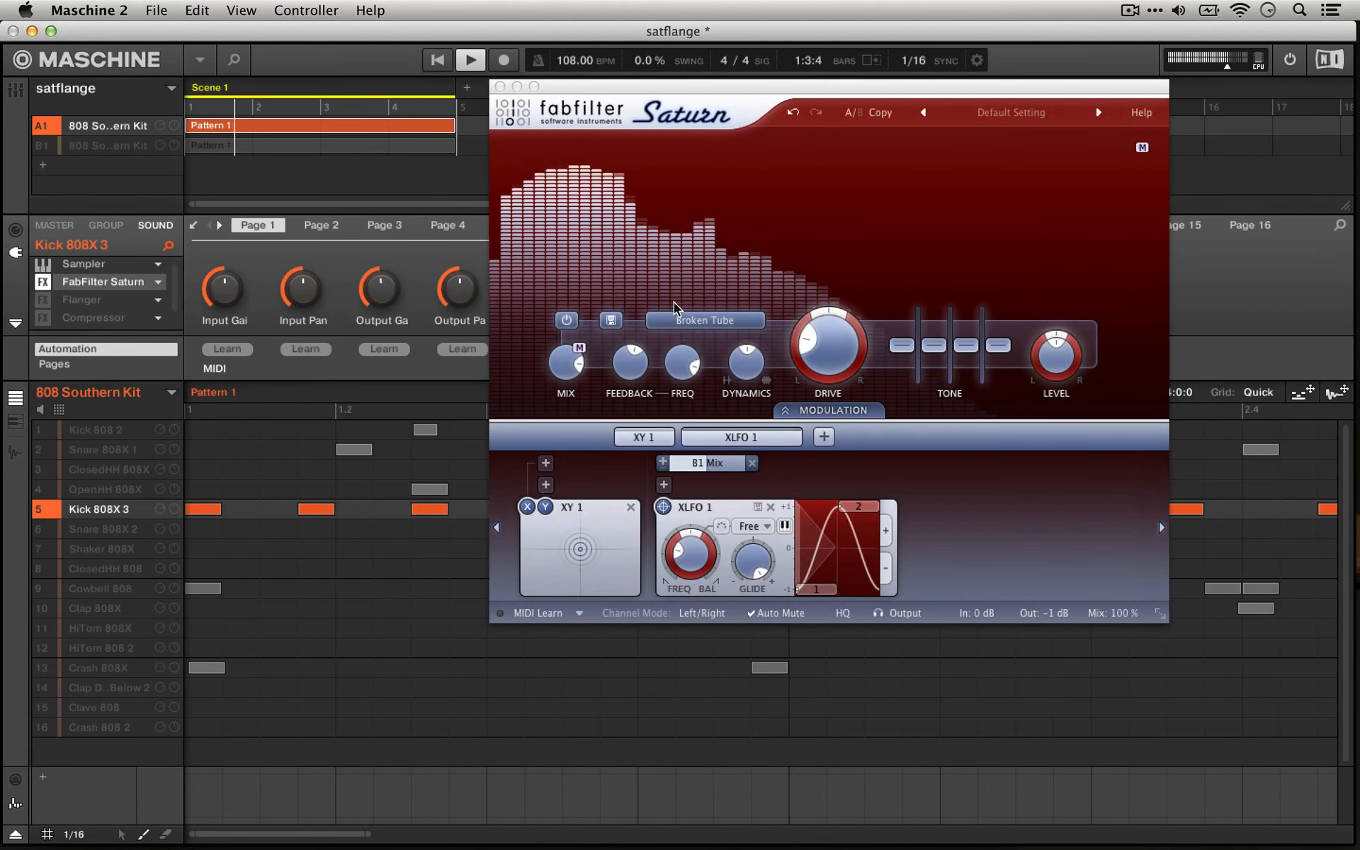
{"action": "left_click", "coordinate": [694, 558]}
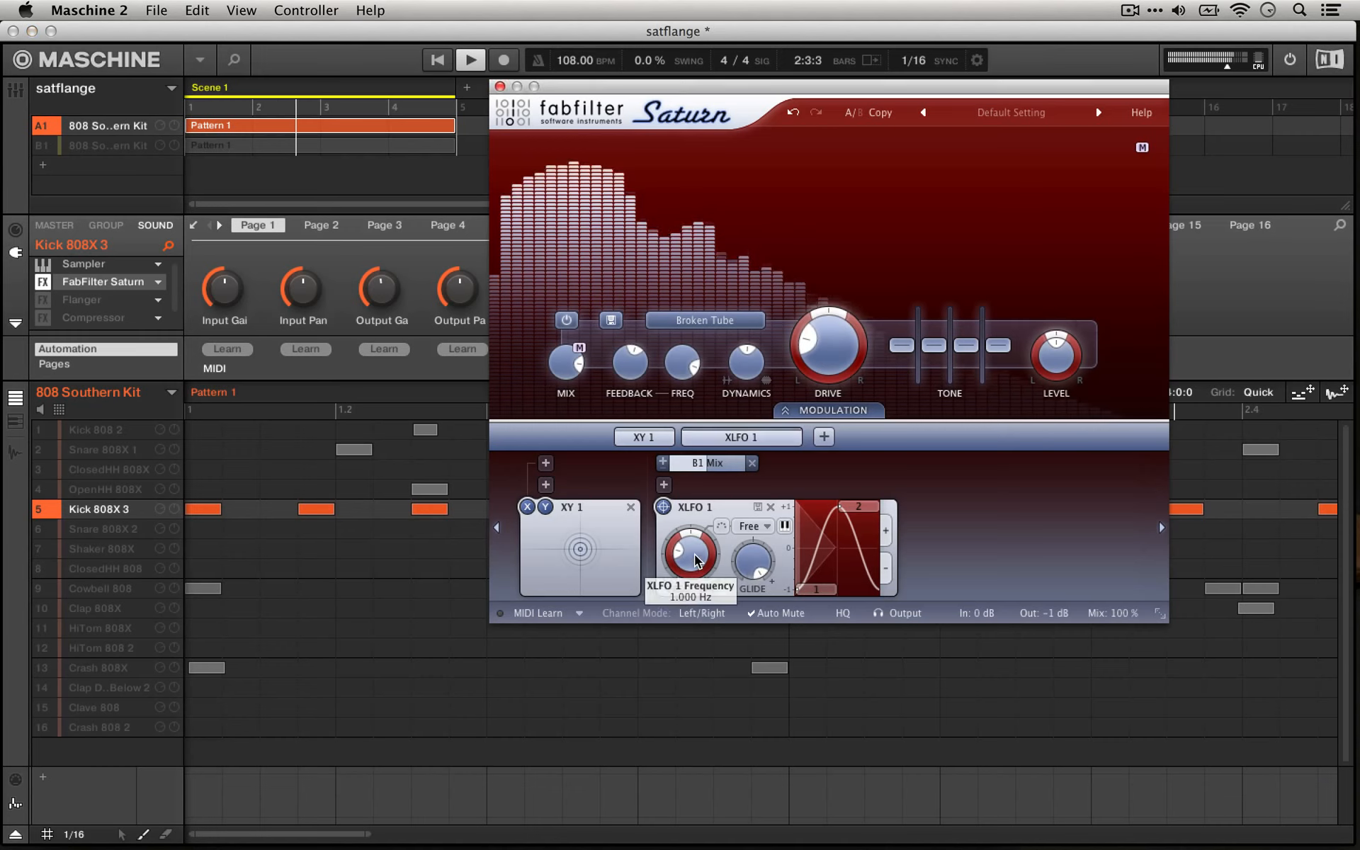
{"action": "mouse_move", "coordinate": [695, 558]}
{"action": "left_mouse_down"}
{"action": "mouse_move", "coordinate": [813, 423]}
{"action": "mouse_move", "coordinate": [692, 579]}
{"action": "mouse_move", "coordinate": [696, 567]}
{"action": "left_mouse_up"}
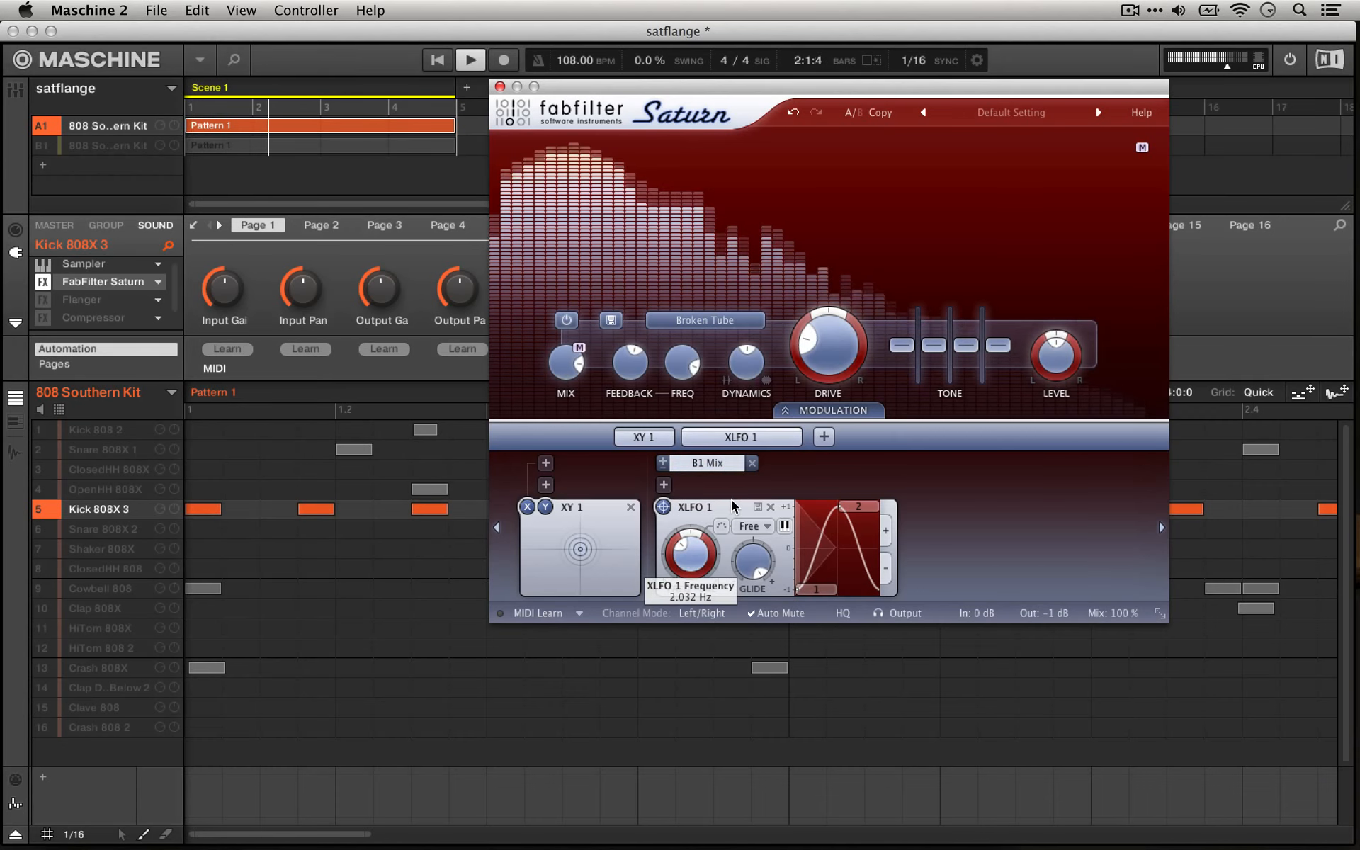
{"action": "left_click_drag", "start_coordinate": [731, 499], "coordinate": [728, 507]}
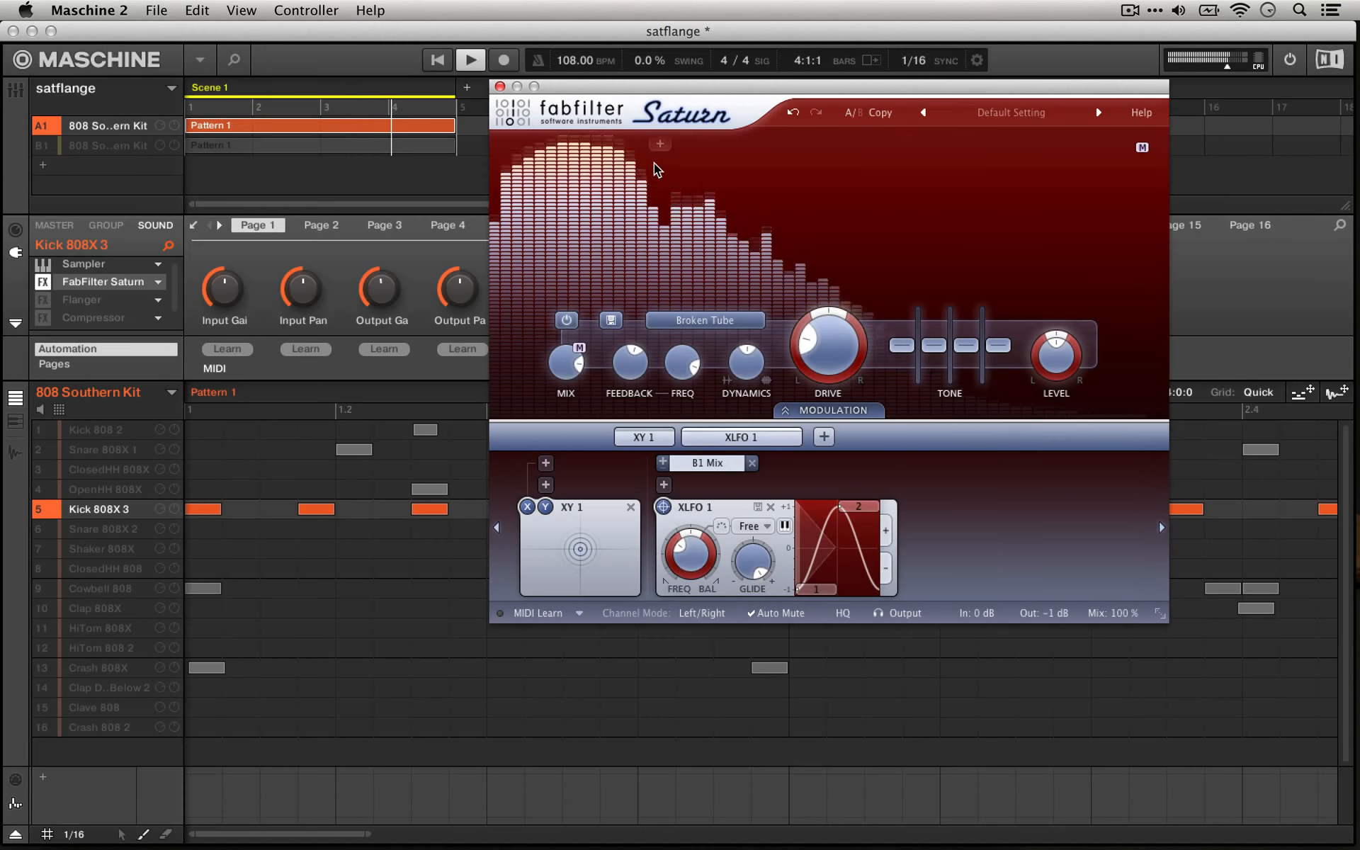
{"action": "left_click", "coordinate": [470, 63]}
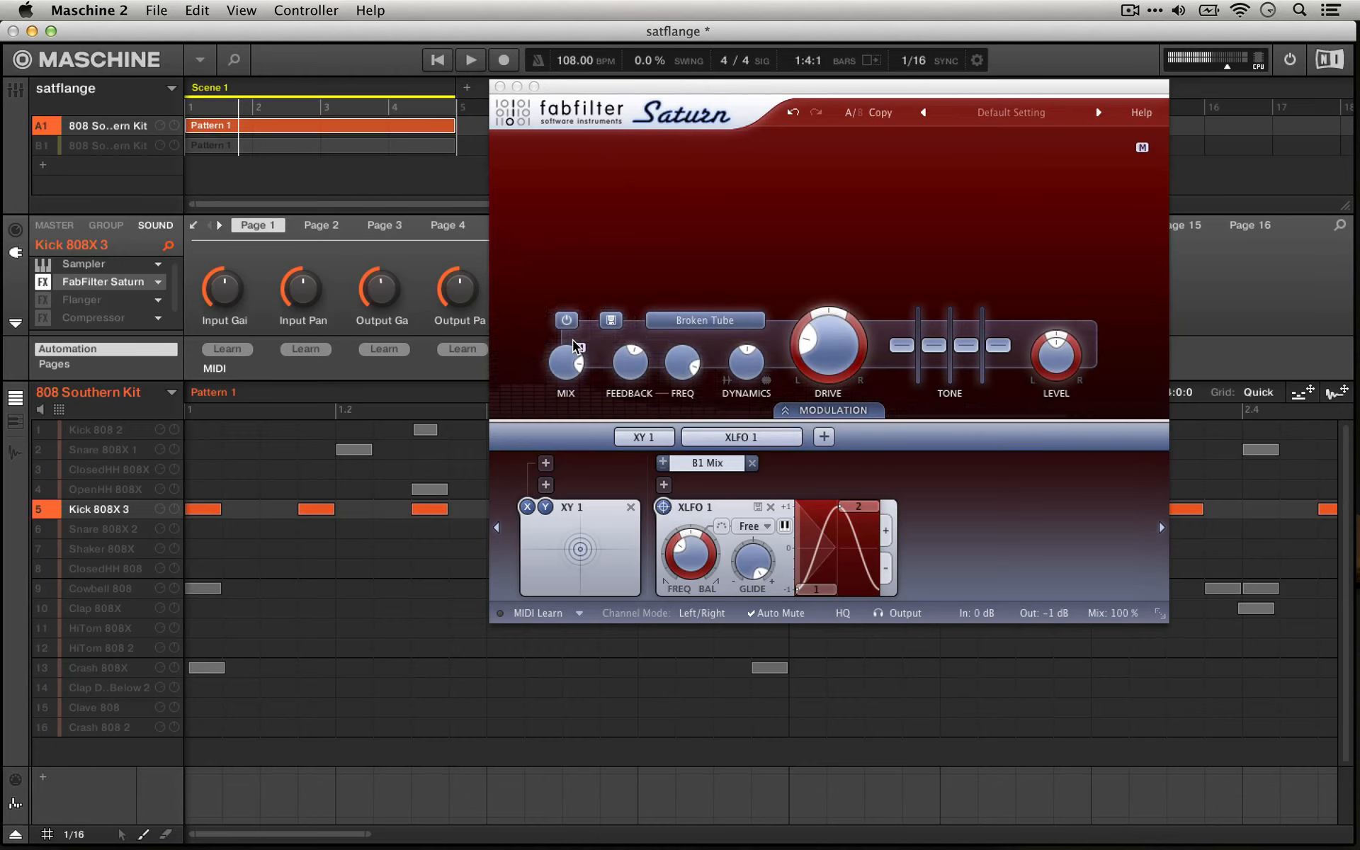
Sync the XLFO rate to 1 and audition the kick pattern from its start.
{"action": "left_click", "coordinate": [759, 525]}
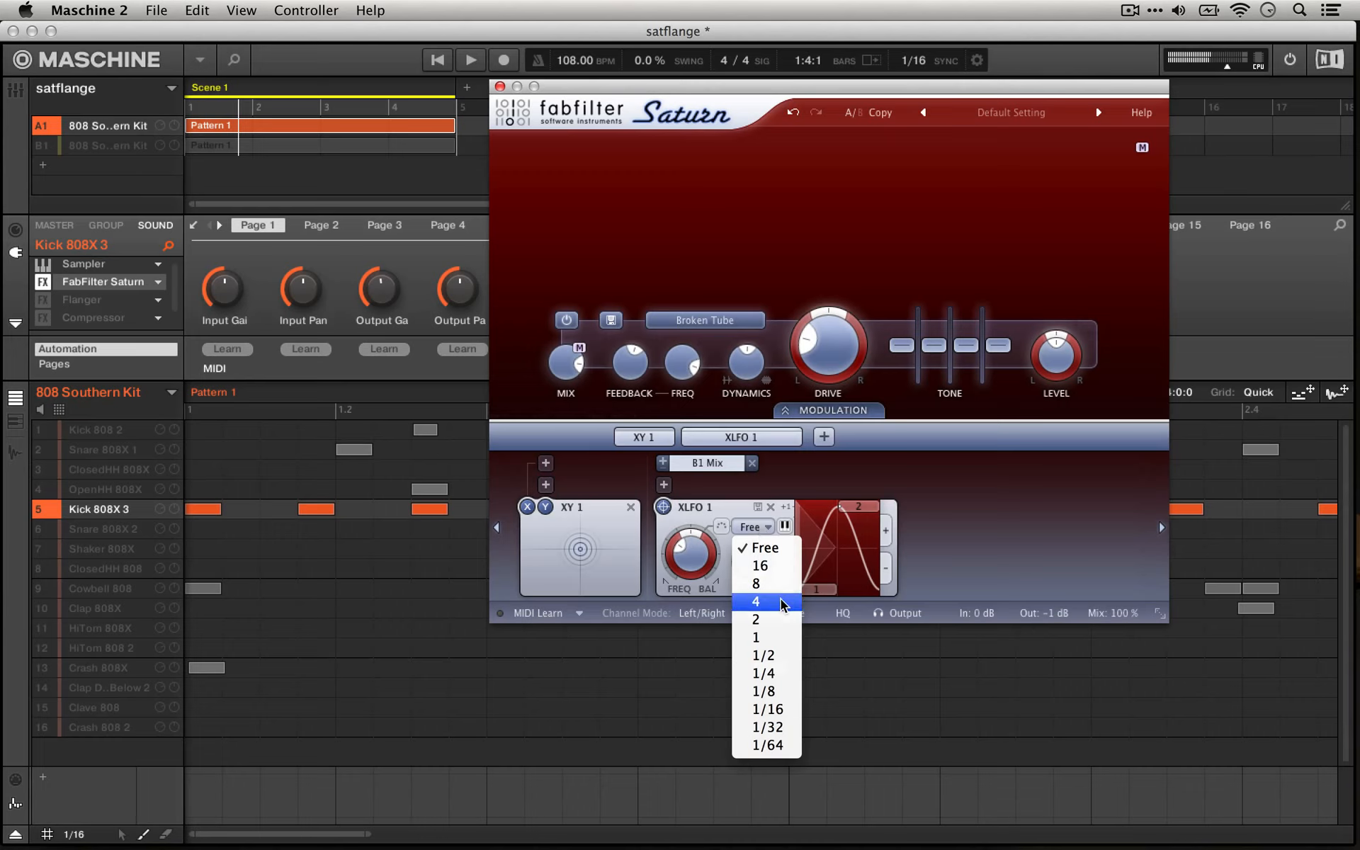
{"action": "left_click", "coordinate": [763, 635]}
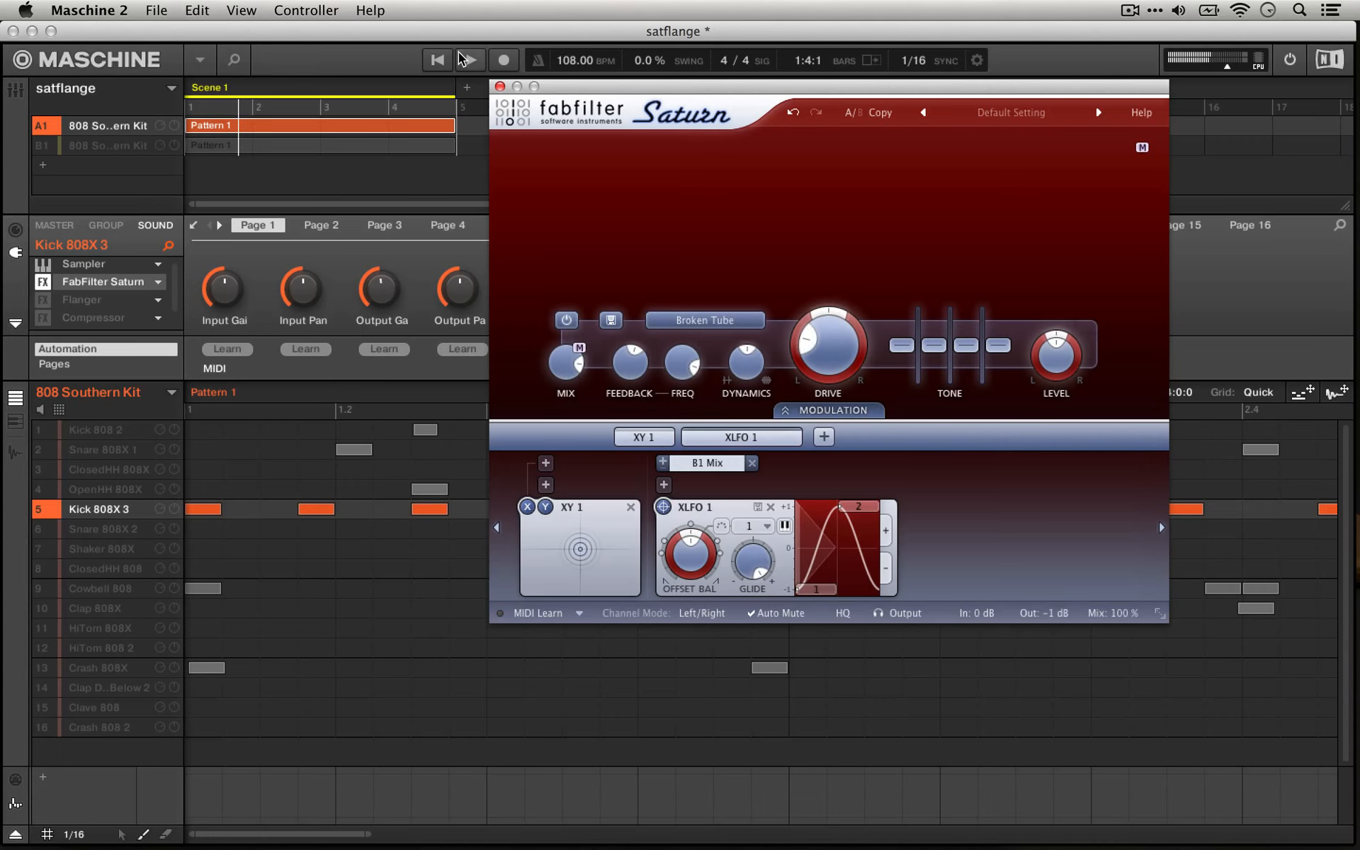
{"action": "left_click", "coordinate": [438, 61]}
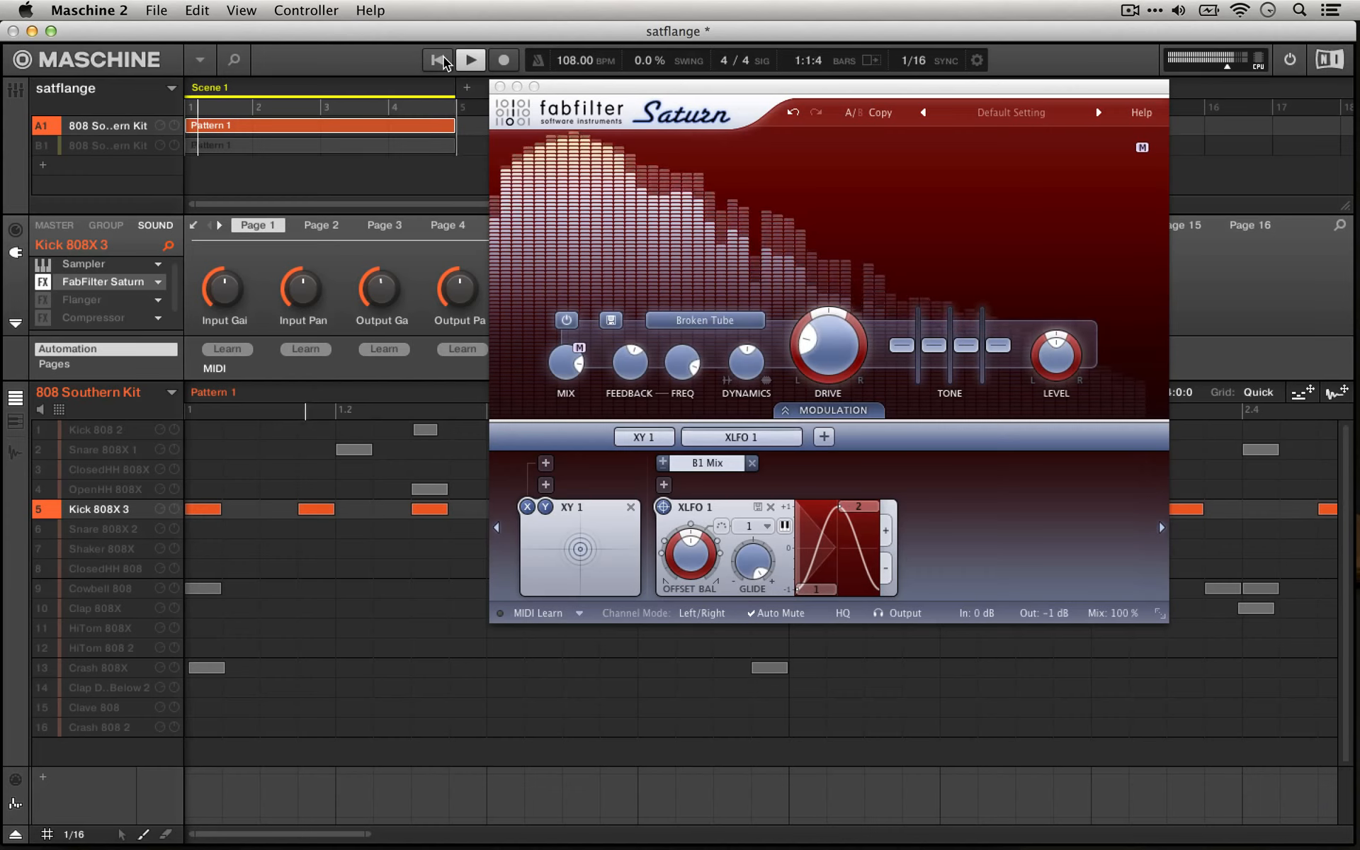
{"action": "left_click", "coordinate": [462, 61]}
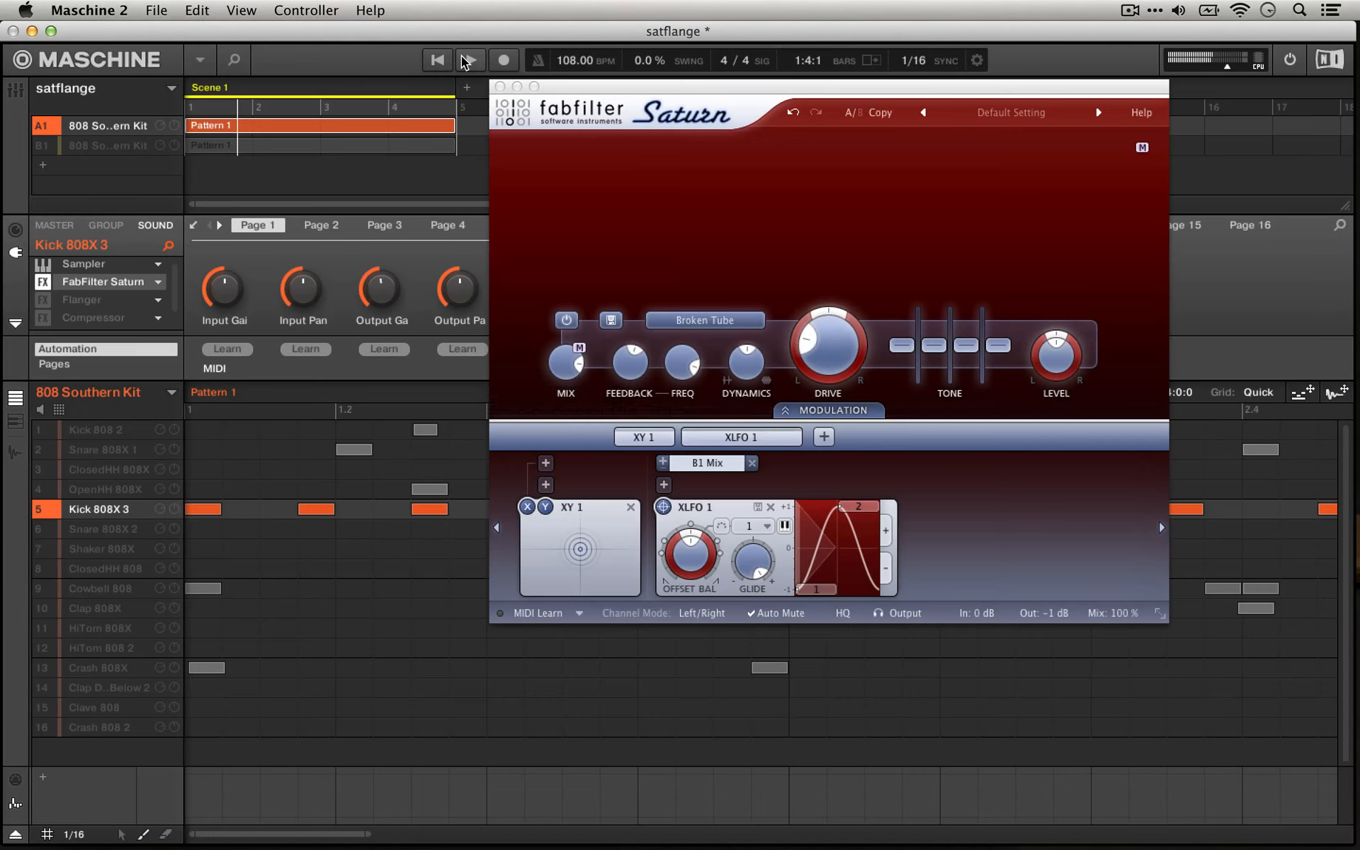
{"action": "left_click", "coordinate": [472, 61]}
{"action": "left_click", "coordinate": [474, 59]}
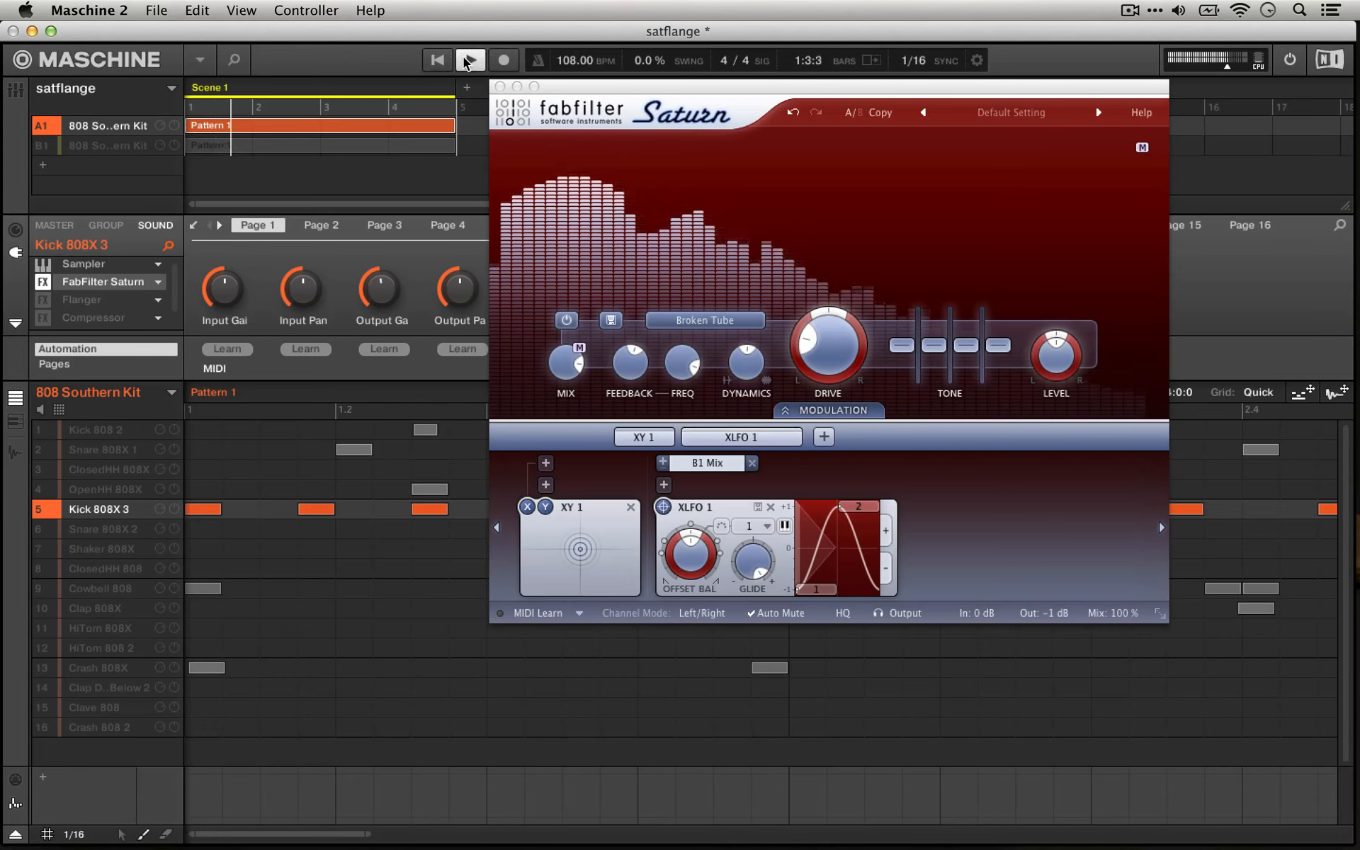
{"action": "left_click", "coordinate": [465, 57]}
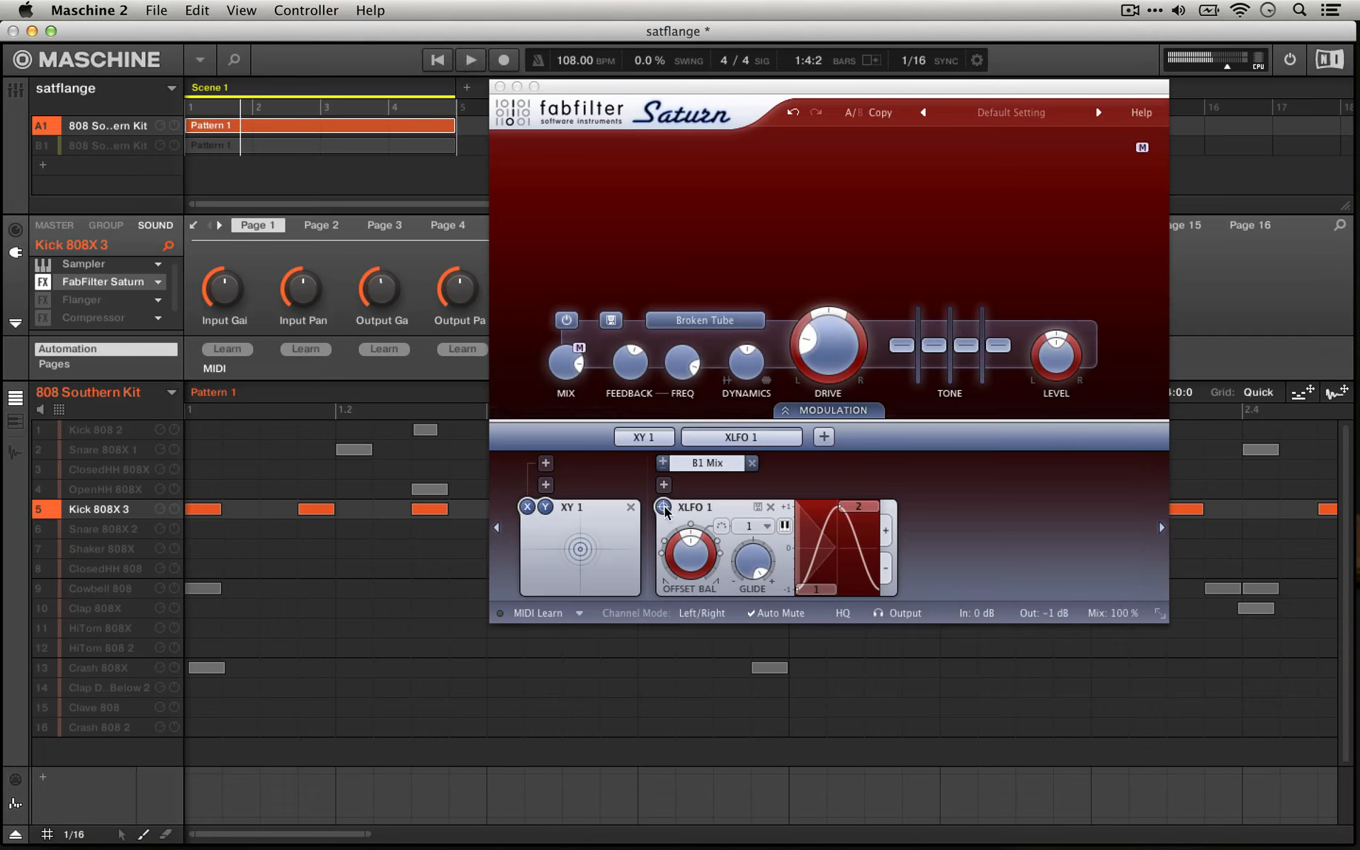
Route the XLFO to Drive with an inverted, stronger amount, and reduce the Mix modulation to about 0.73 while playing.
{"action": "left_click_drag", "start_coordinate": [664, 507], "coordinate": [840, 354]}
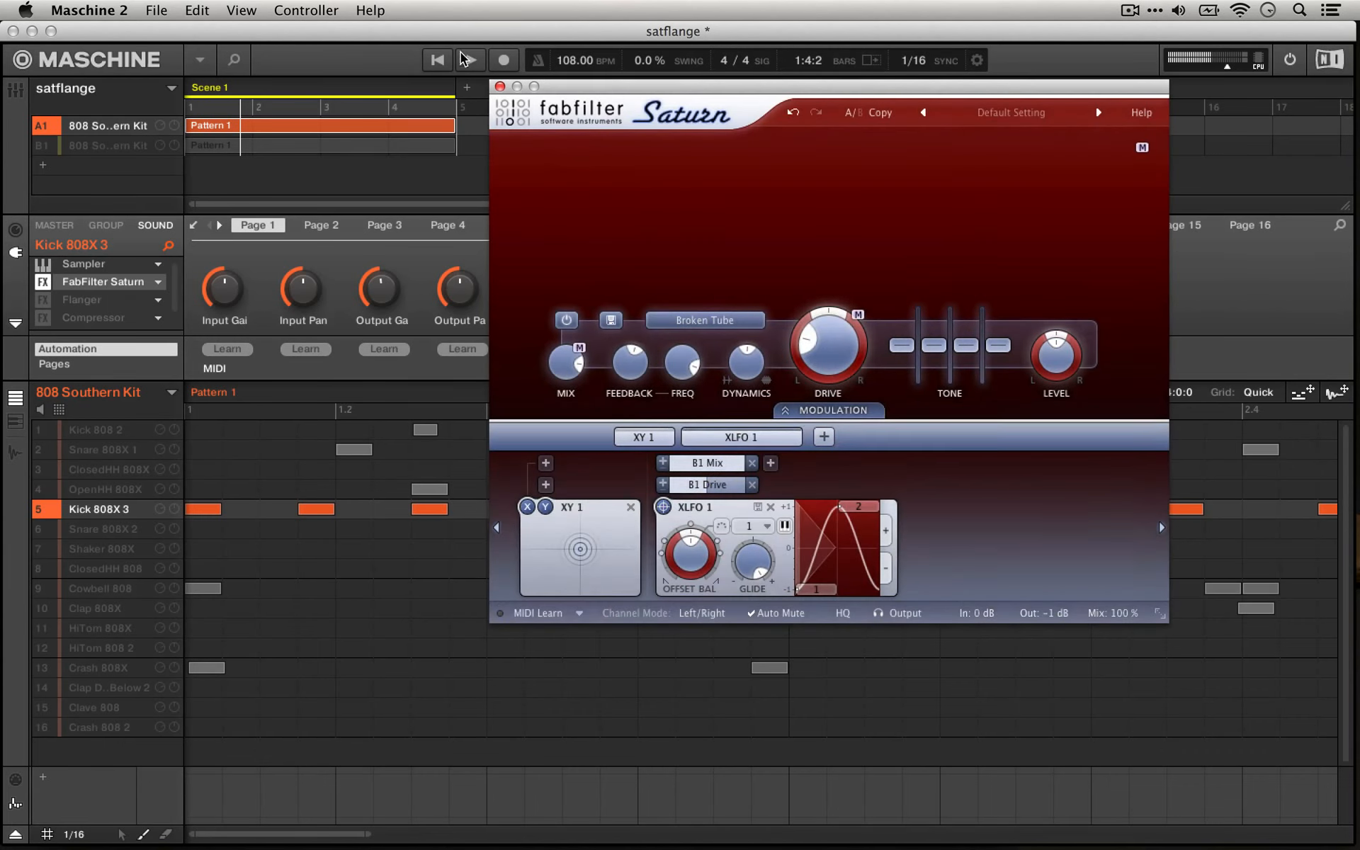
{"action": "left_click", "coordinate": [437, 61]}
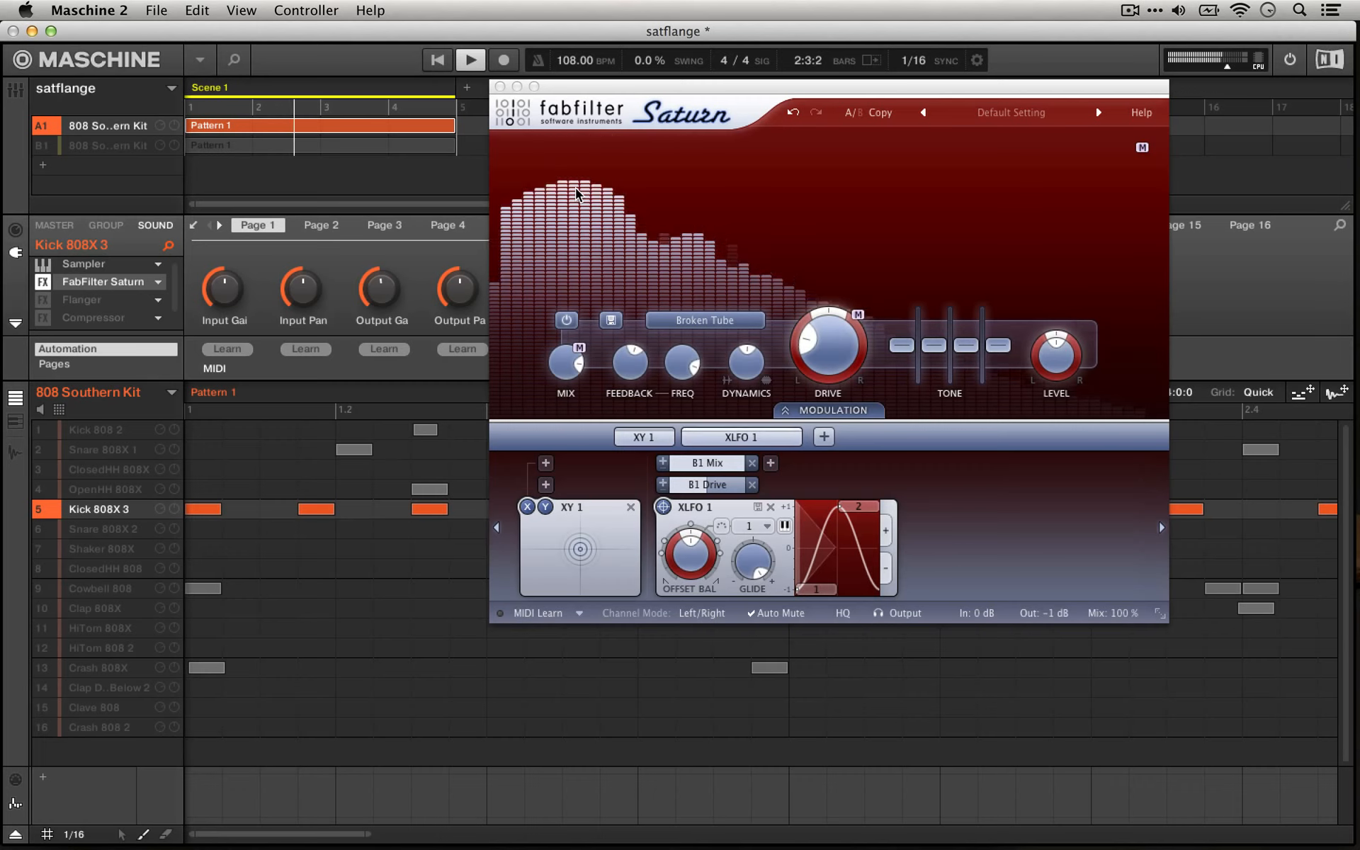
{"action": "left_click", "coordinate": [662, 485]}
{"action": "left_click_drag", "start_coordinate": [677, 484], "coordinate": [820, 335]}
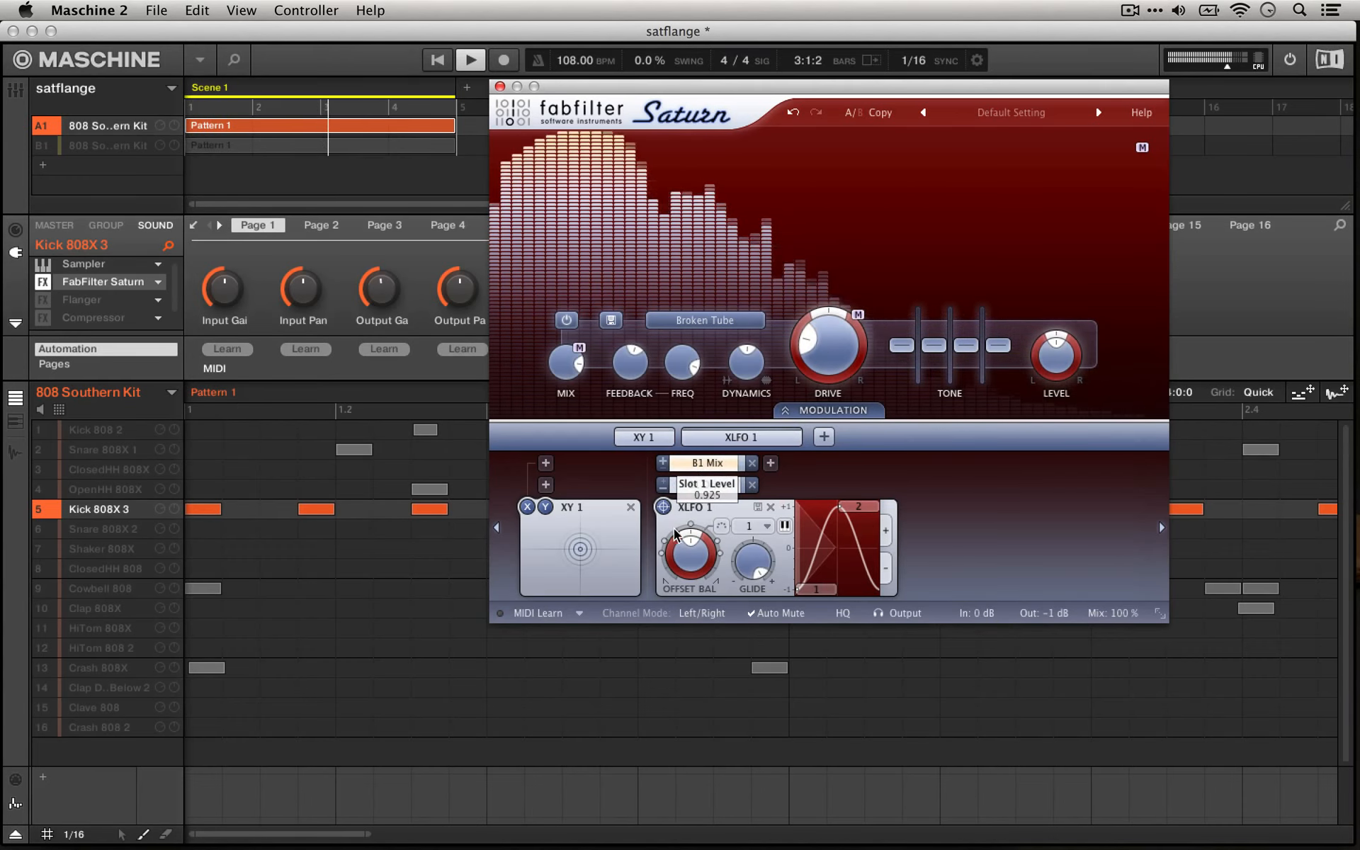
{"action": "mouse_move", "coordinate": [711, 466]}
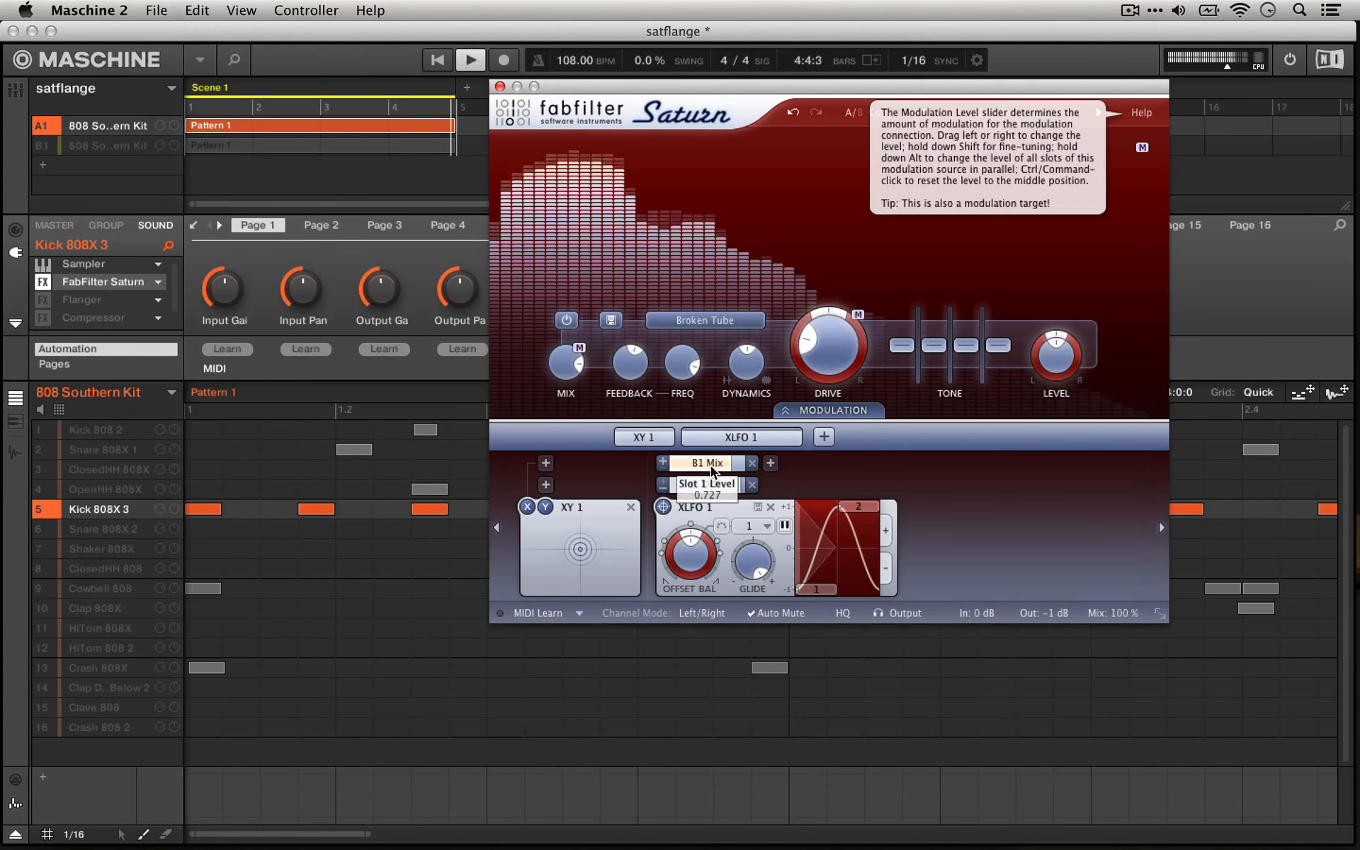
{"action": "left_click", "coordinate": [464, 62]}
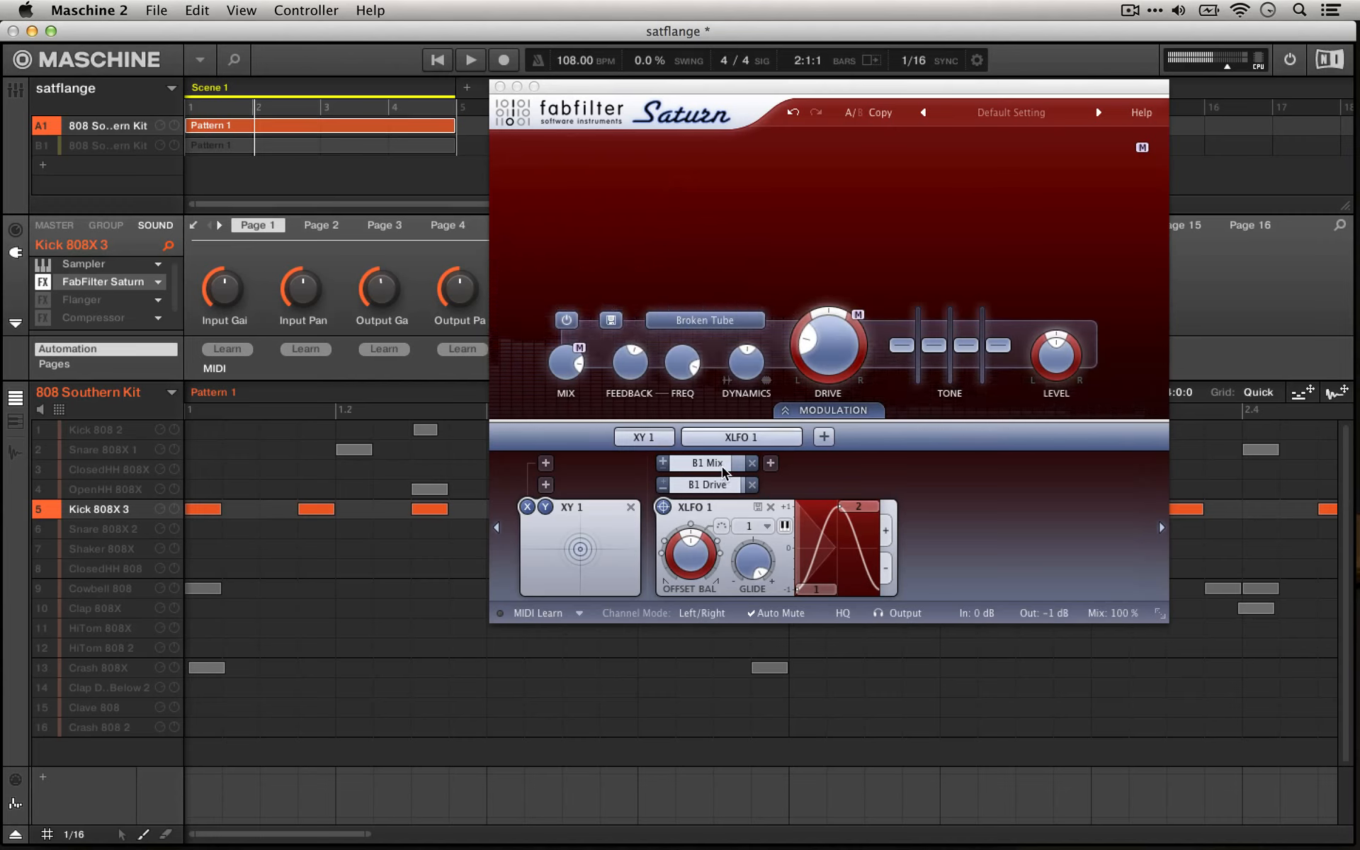
{"action": "left_click", "coordinate": [662, 484]}
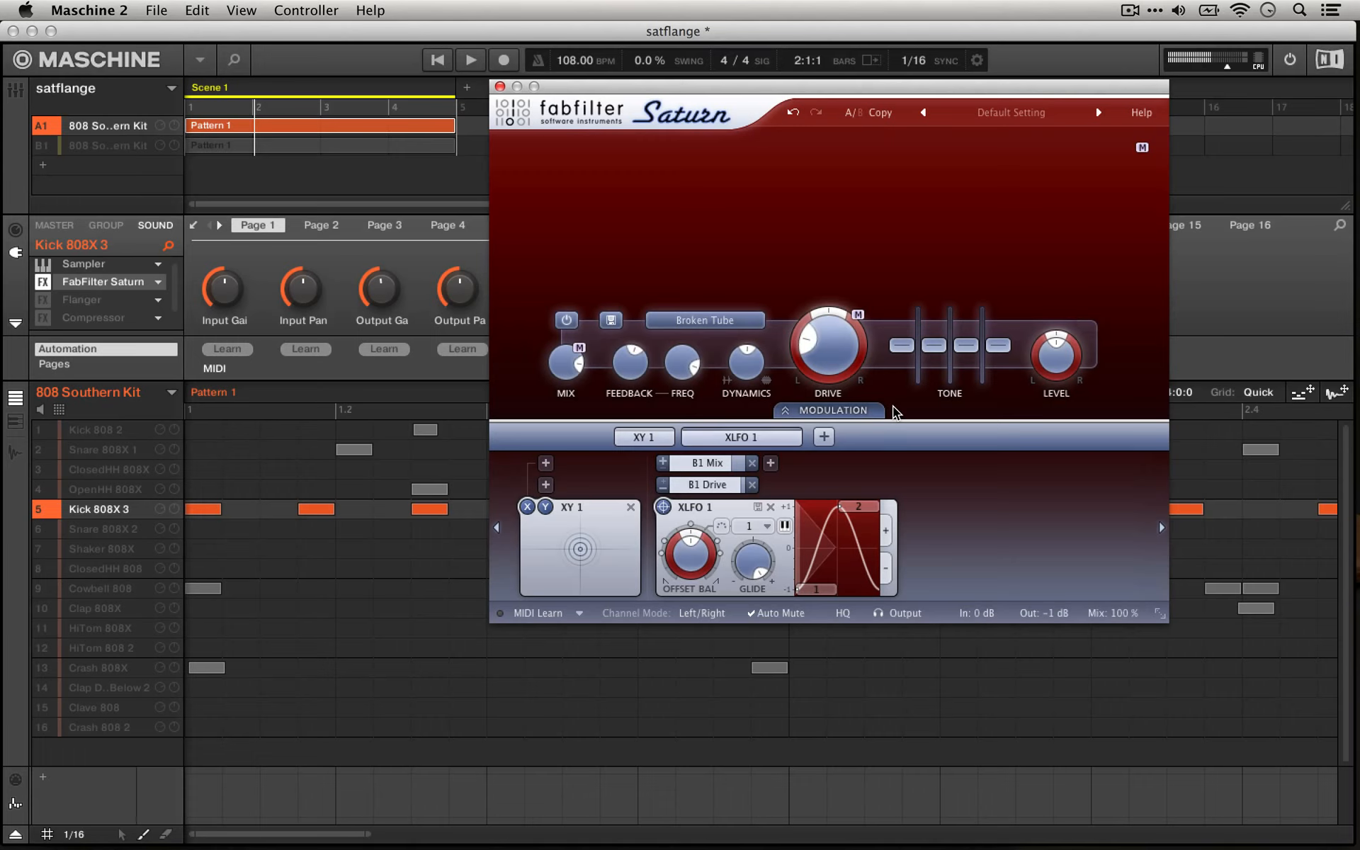
{"action": "mouse_move", "coordinate": [729, 463]}
Load the 808 designer O preset from the Drums category and select the middle band.
{"action": "left_click", "coordinate": [1030, 114]}
{"action": "mouse_move", "coordinate": [1017, 156]}
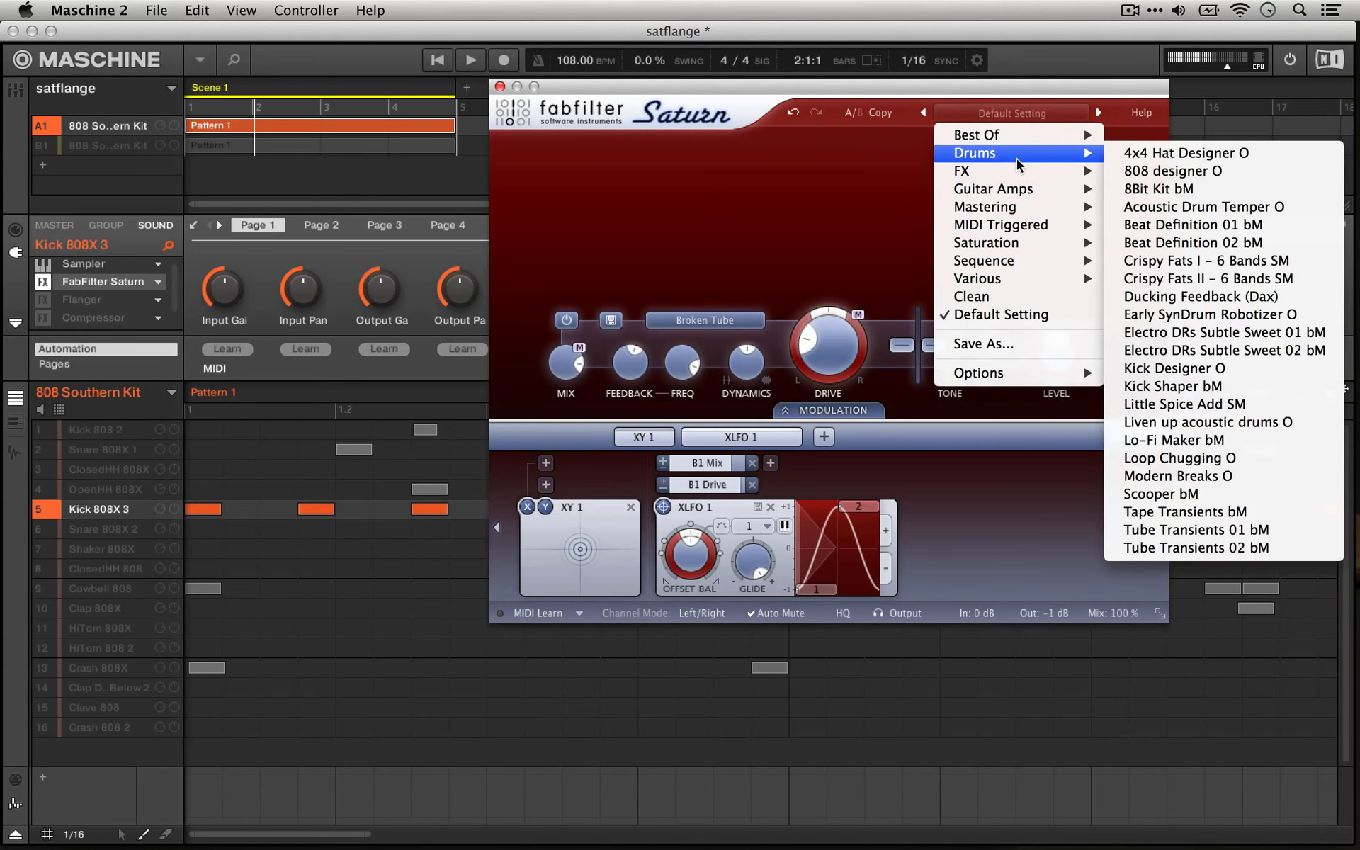
{"action": "left_click", "coordinate": [1169, 177]}
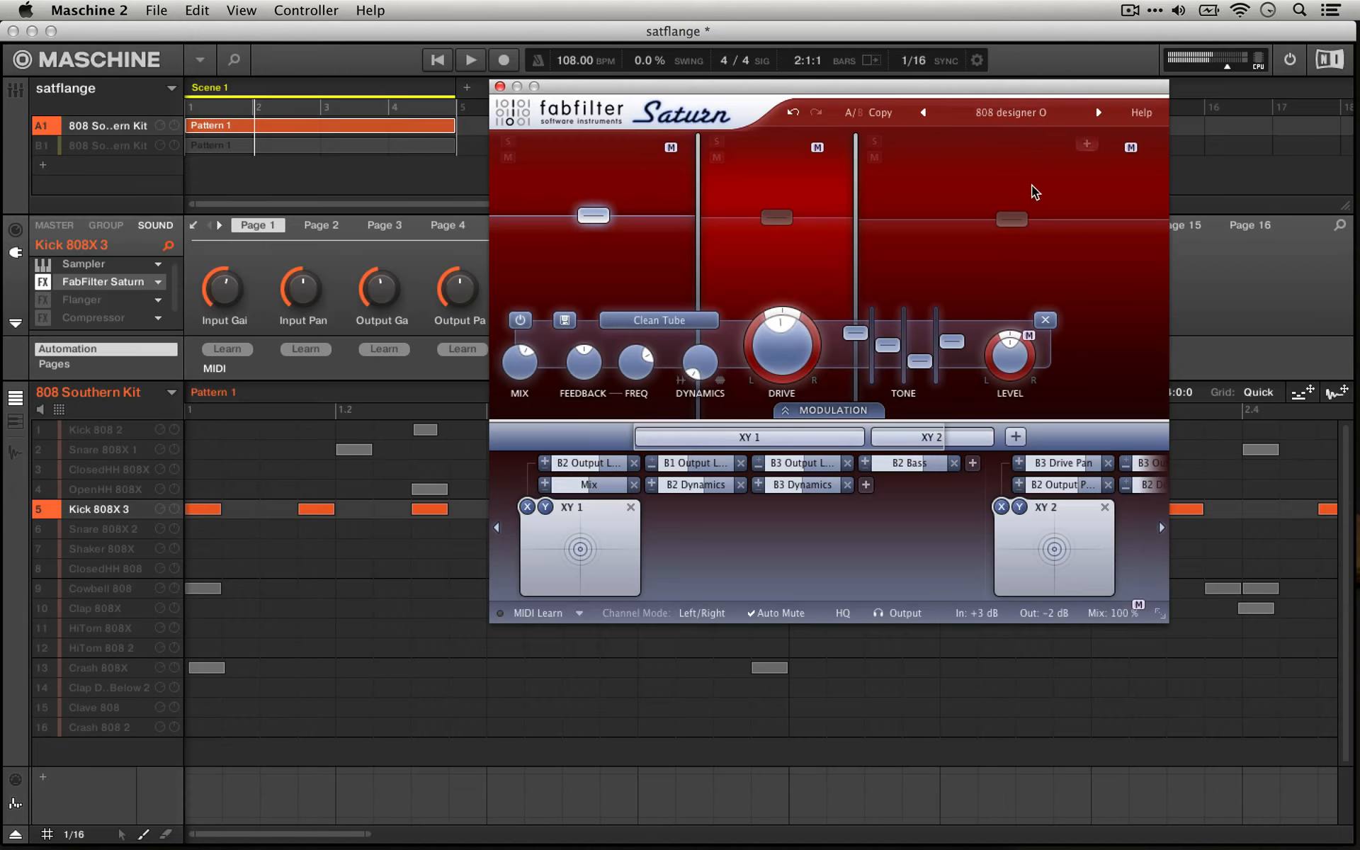
{"action": "left_click", "coordinate": [770, 215]}
{"action": "mouse_move", "coordinate": [580, 215]}
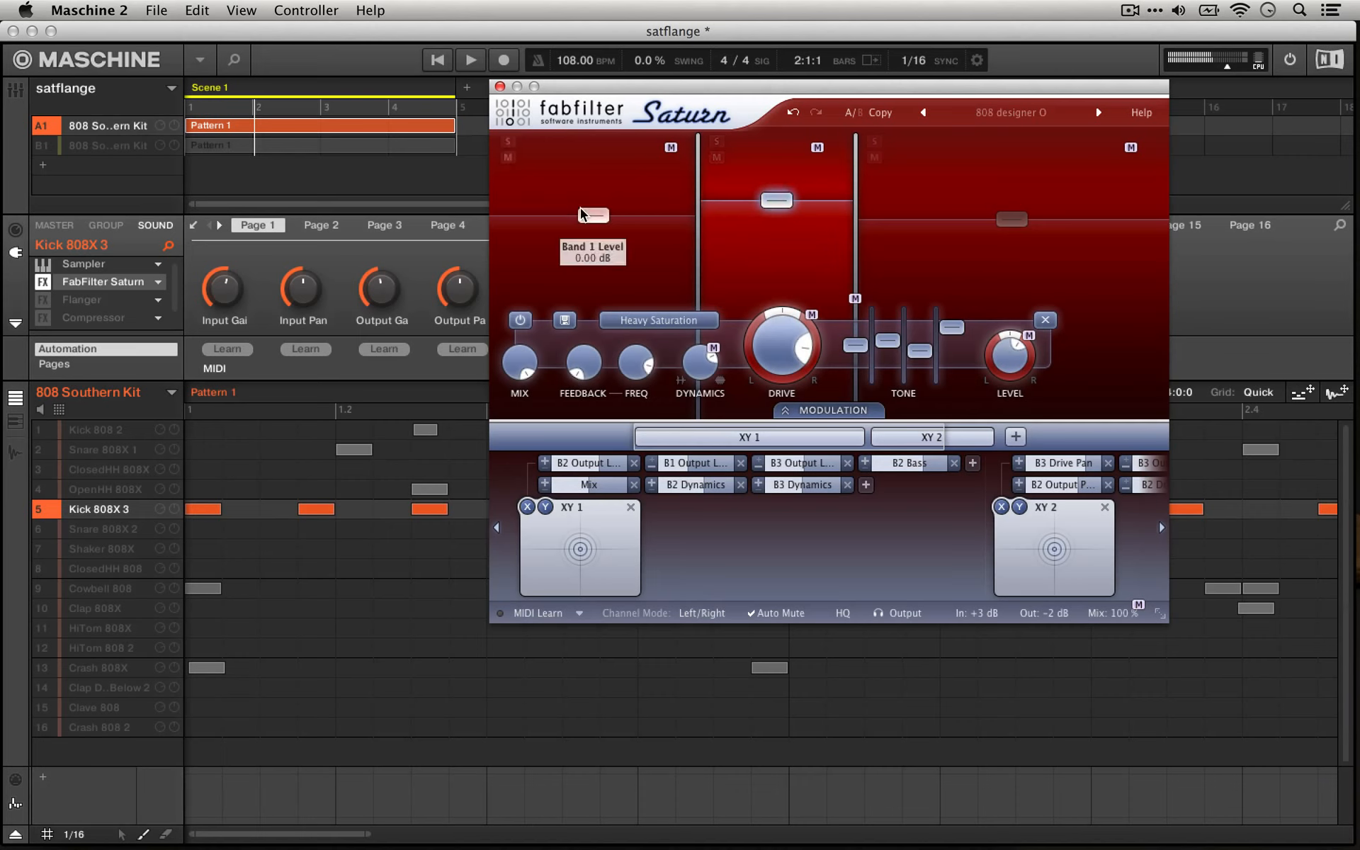
Slightly lower the middle band's level and raise Band 3 Level to about +9.37 dB while playing the kick.
{"action": "left_click", "coordinate": [442, 62]}
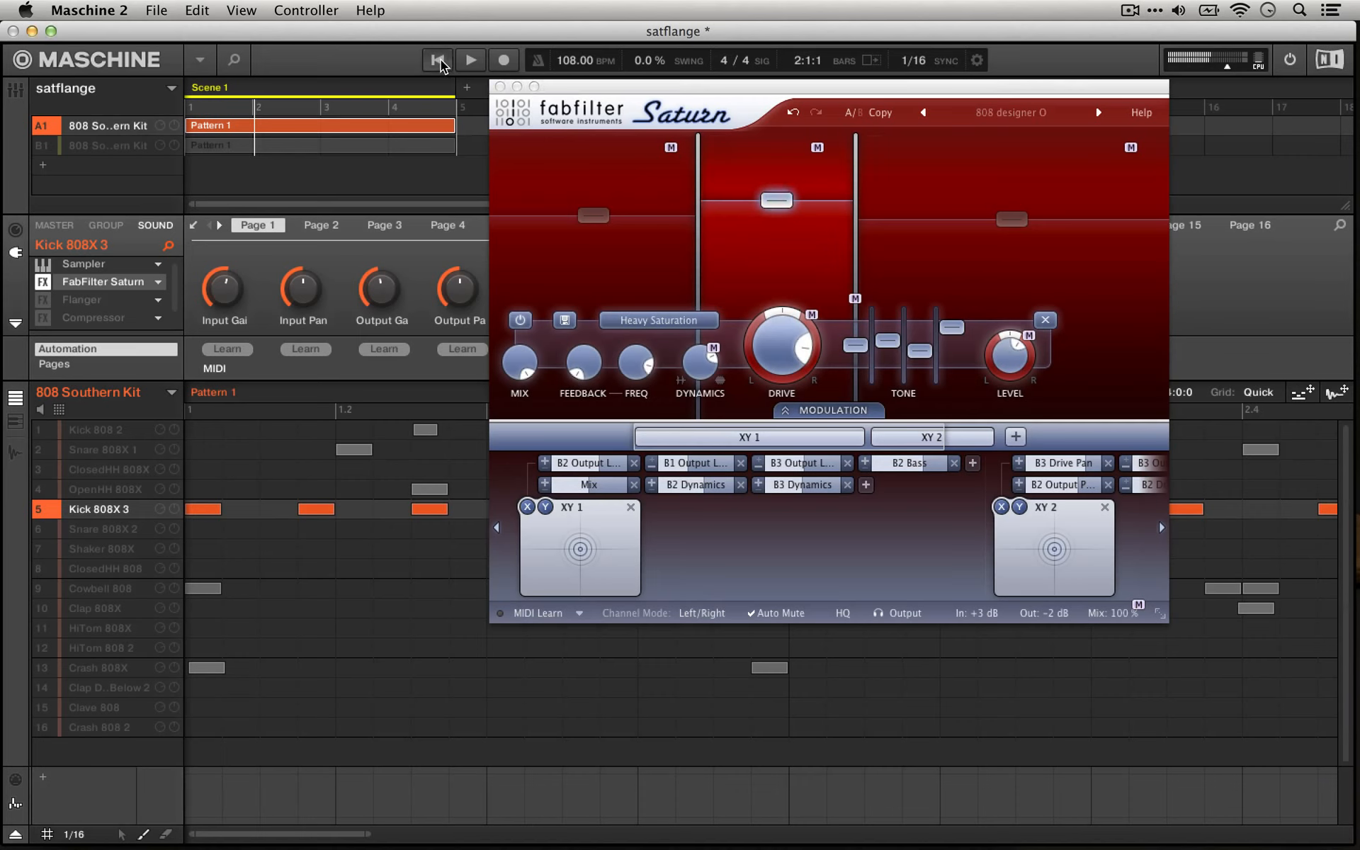
{"action": "left_click_drag", "start_coordinate": [769, 200], "coordinate": [797, 207]}
{"action": "left_click_drag", "start_coordinate": [992, 211], "coordinate": [1031, 193]}
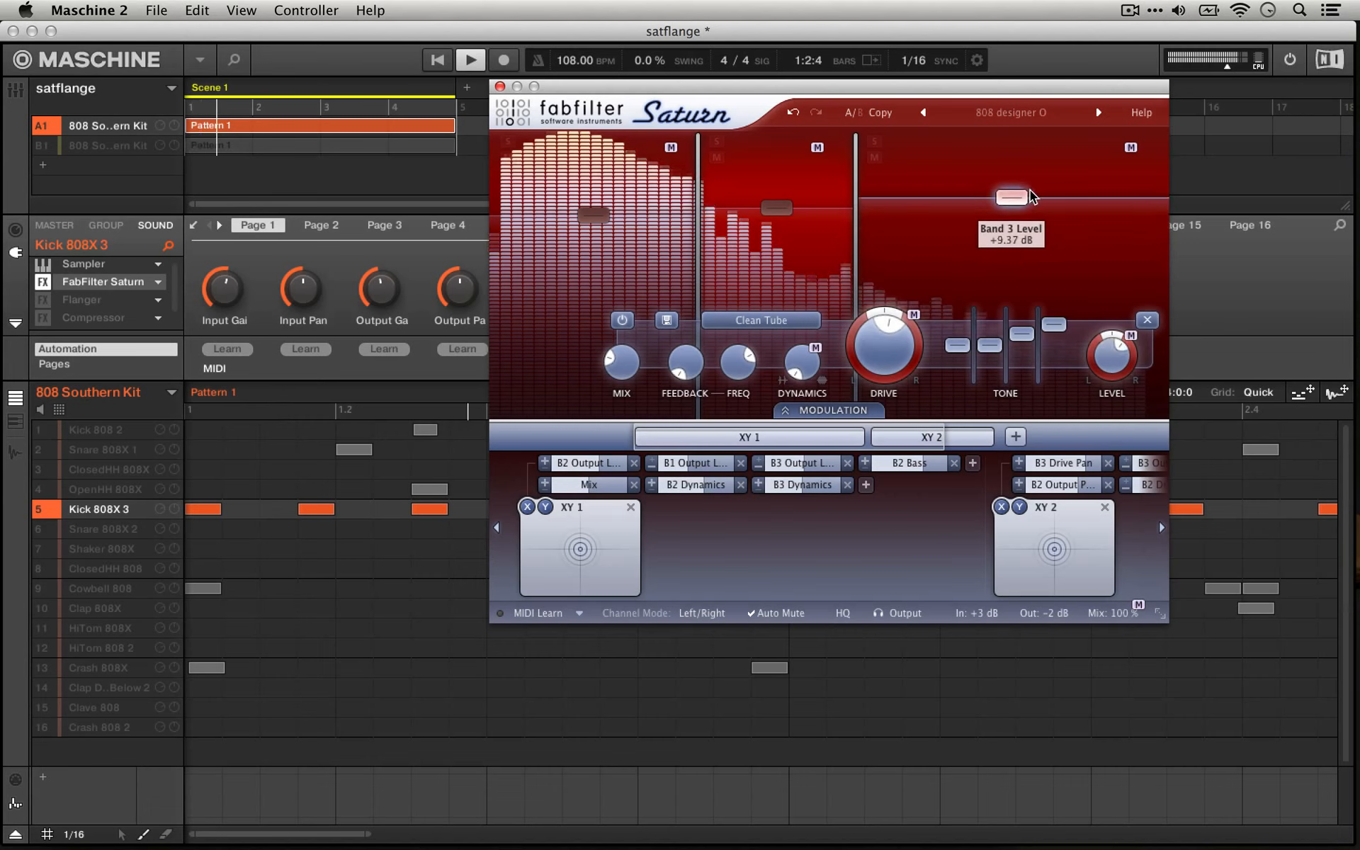
{"action": "left_click", "coordinate": [769, 211]}
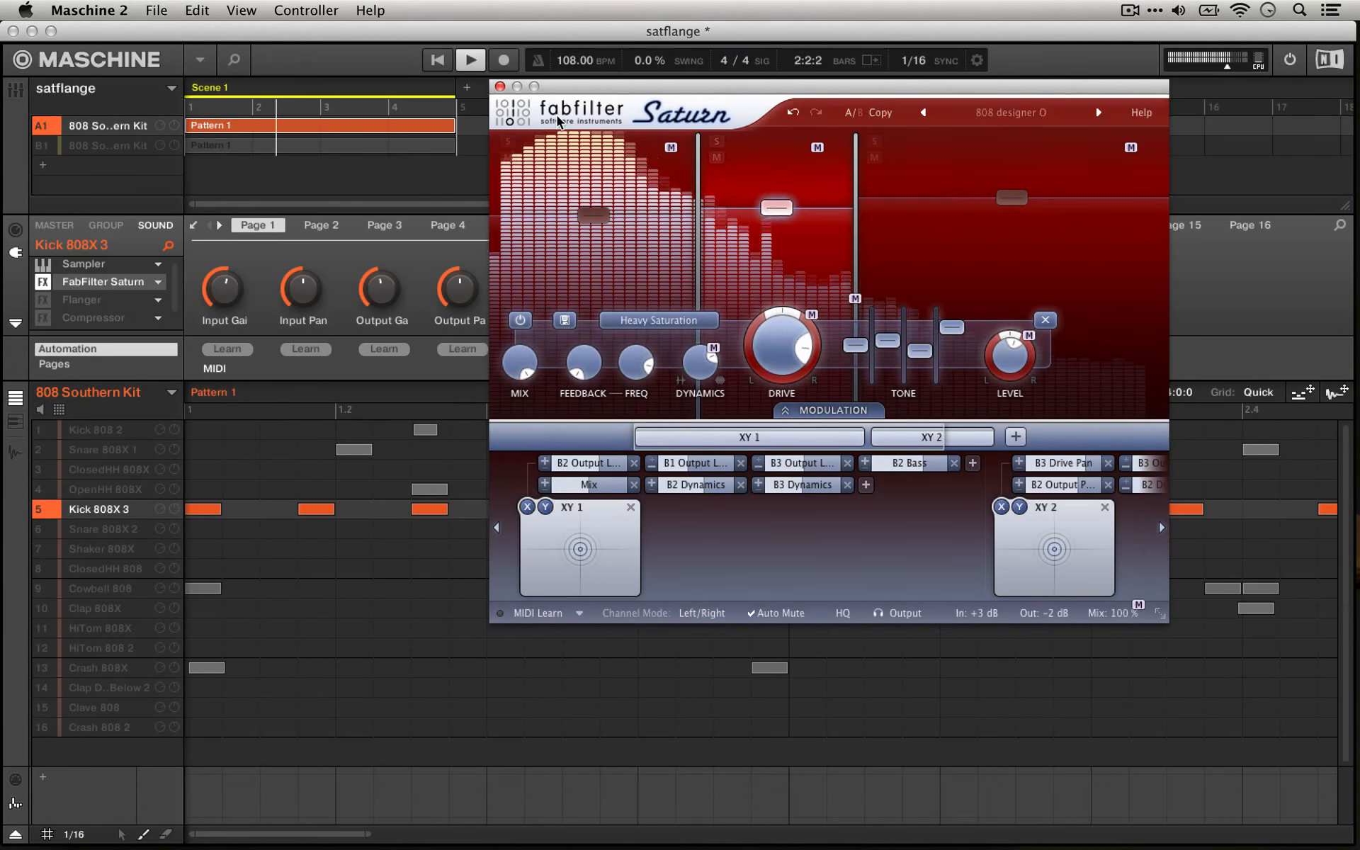
{"action": "left_click", "coordinate": [478, 66]}
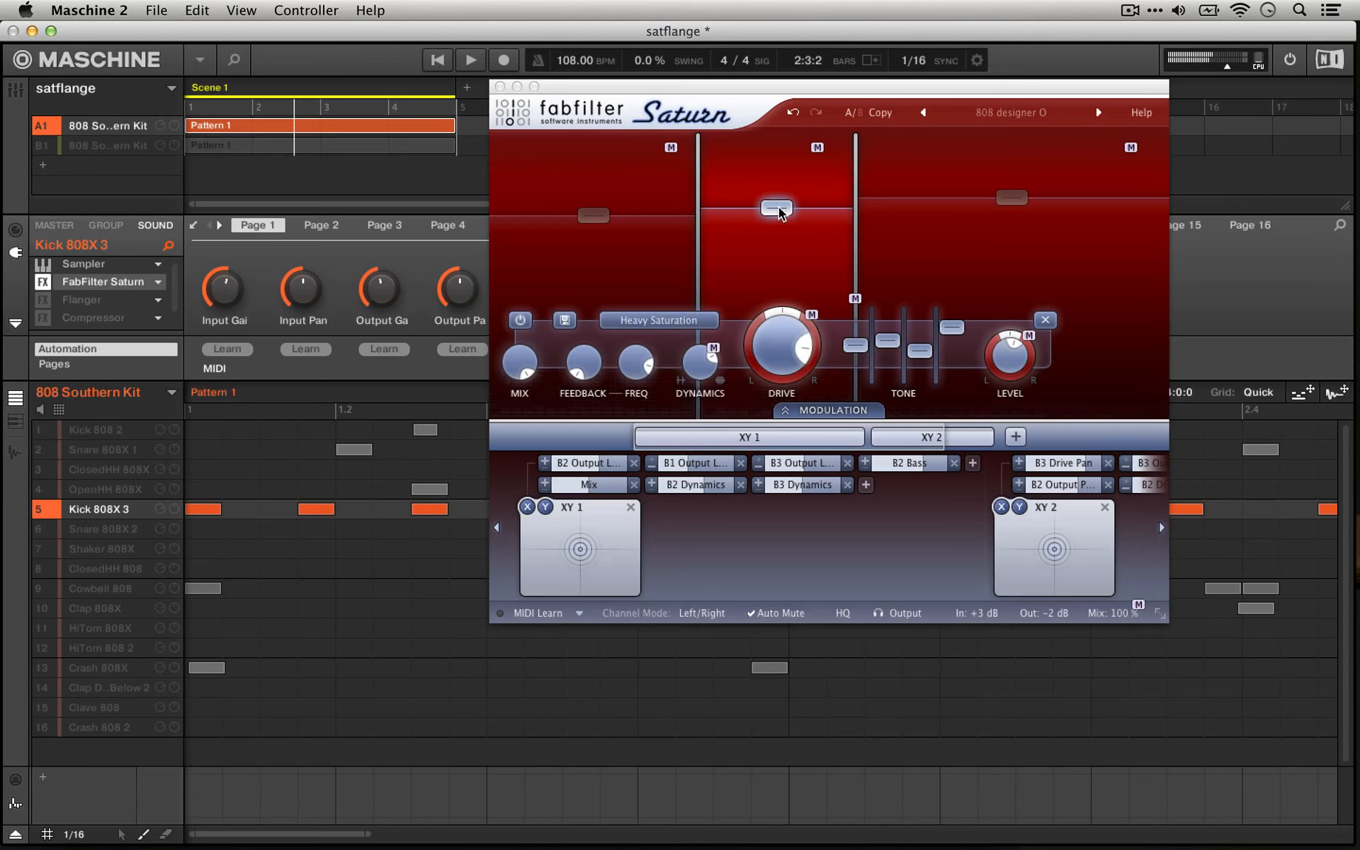
Review the settings of the high and middle bands, and nudge the XY 1 controller slightly up and left during playback.
{"action": "left_click", "coordinate": [1017, 201]}
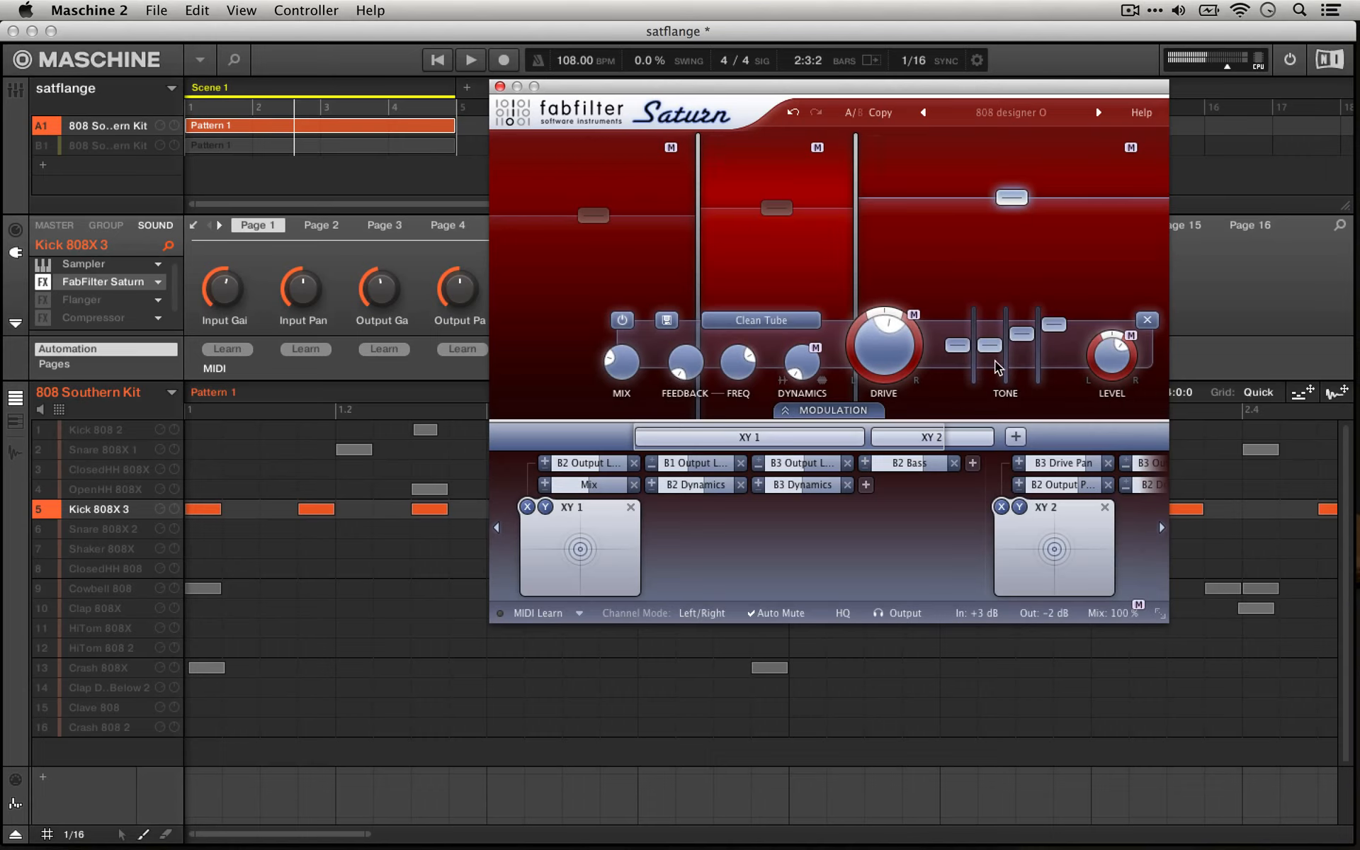
{"action": "left_click", "coordinate": [776, 207]}
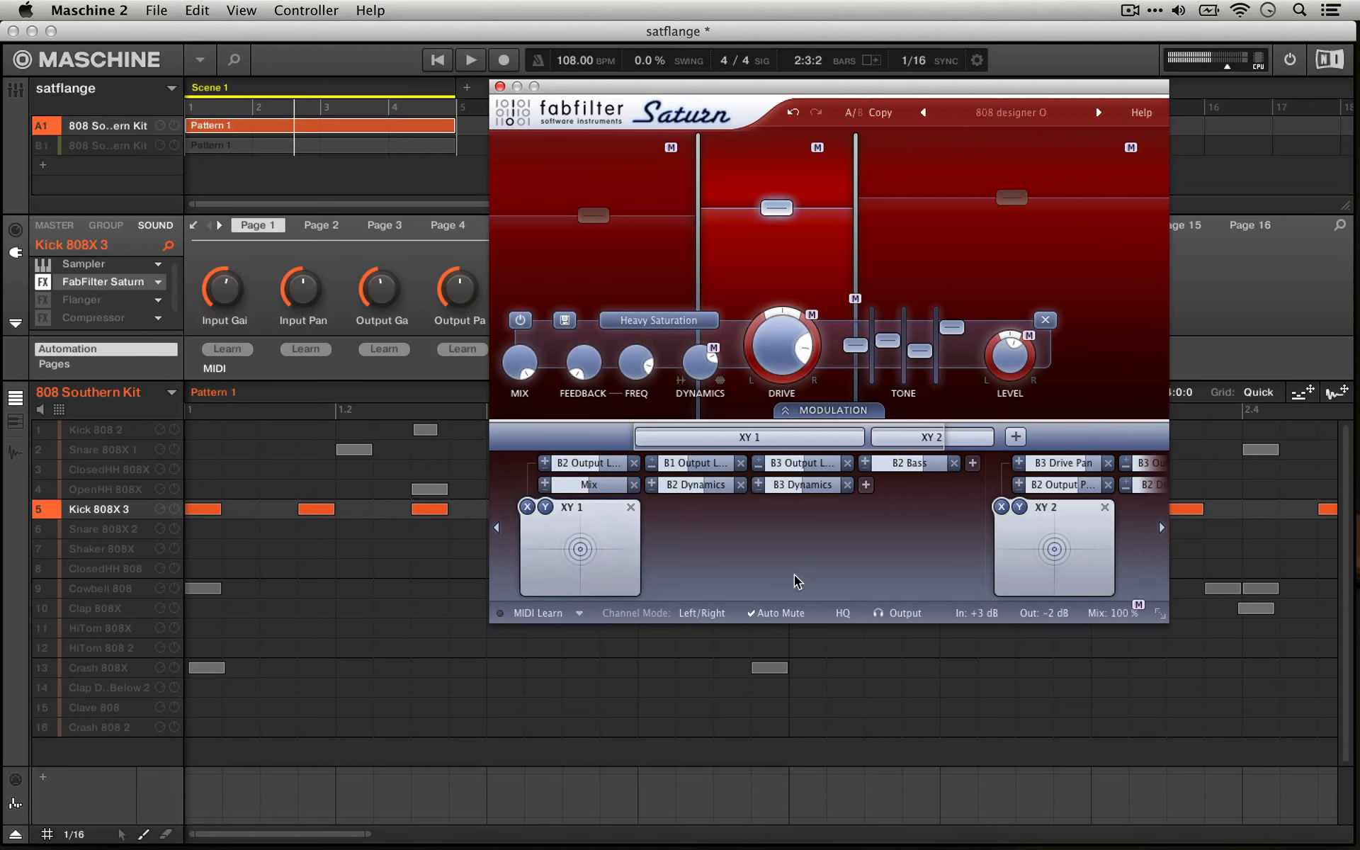
{"action": "left_click", "coordinate": [444, 65]}
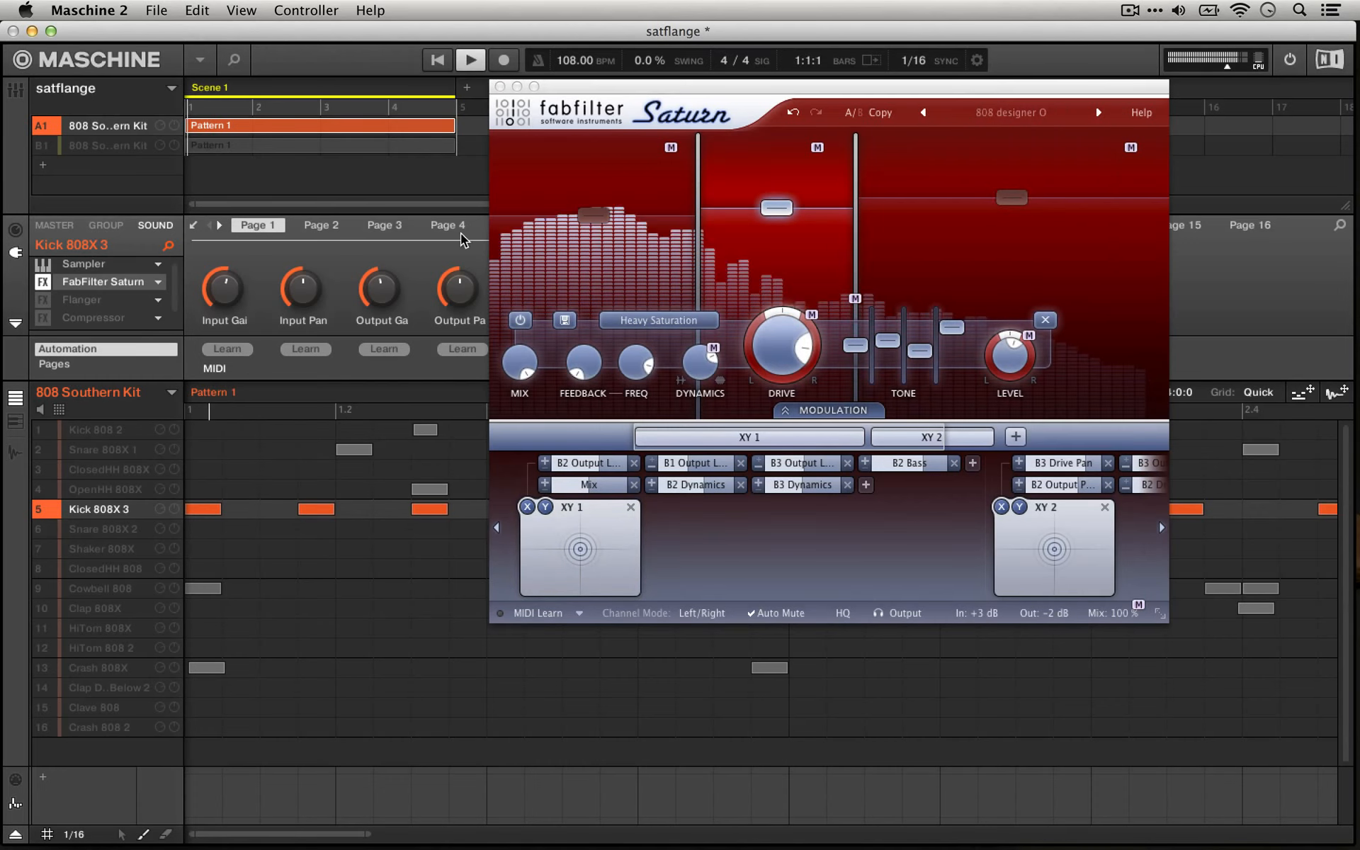
{"action": "mouse_move", "coordinate": [577, 545]}
{"action": "left_mouse_down"}
{"action": "mouse_move", "coordinate": [616, 516]}
{"action": "mouse_move", "coordinate": [509, 502]}
{"action": "mouse_move", "coordinate": [499, 478]}
{"action": "mouse_move", "coordinate": [597, 423]}
{"action": "mouse_move", "coordinate": [650, 508]}
{"action": "mouse_move", "coordinate": [659, 565]}
{"action": "mouse_move", "coordinate": [607, 592]}
{"action": "mouse_move", "coordinate": [526, 587]}
{"action": "mouse_move", "coordinate": [519, 570]}
{"action": "mouse_move", "coordinate": [607, 534]}
{"action": "mouse_move", "coordinate": [566, 545]}
{"action": "left_mouse_up"}
{"action": "left_click", "coordinate": [474, 56]}
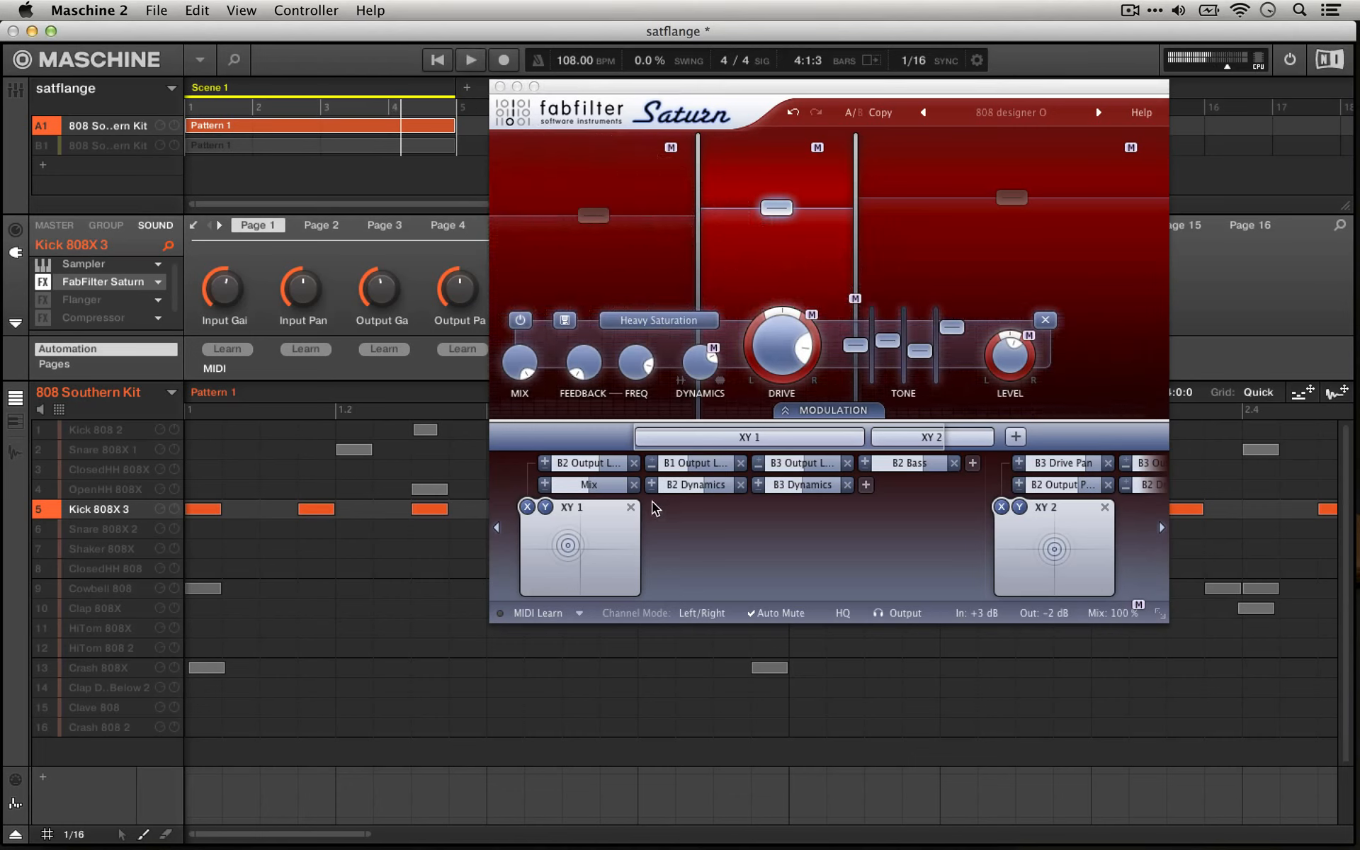
Remove both XY controllers and add an Envelope Follower as the modulation source.
{"action": "left_click", "coordinate": [626, 508]}
{"action": "left_click", "coordinate": [629, 510]}
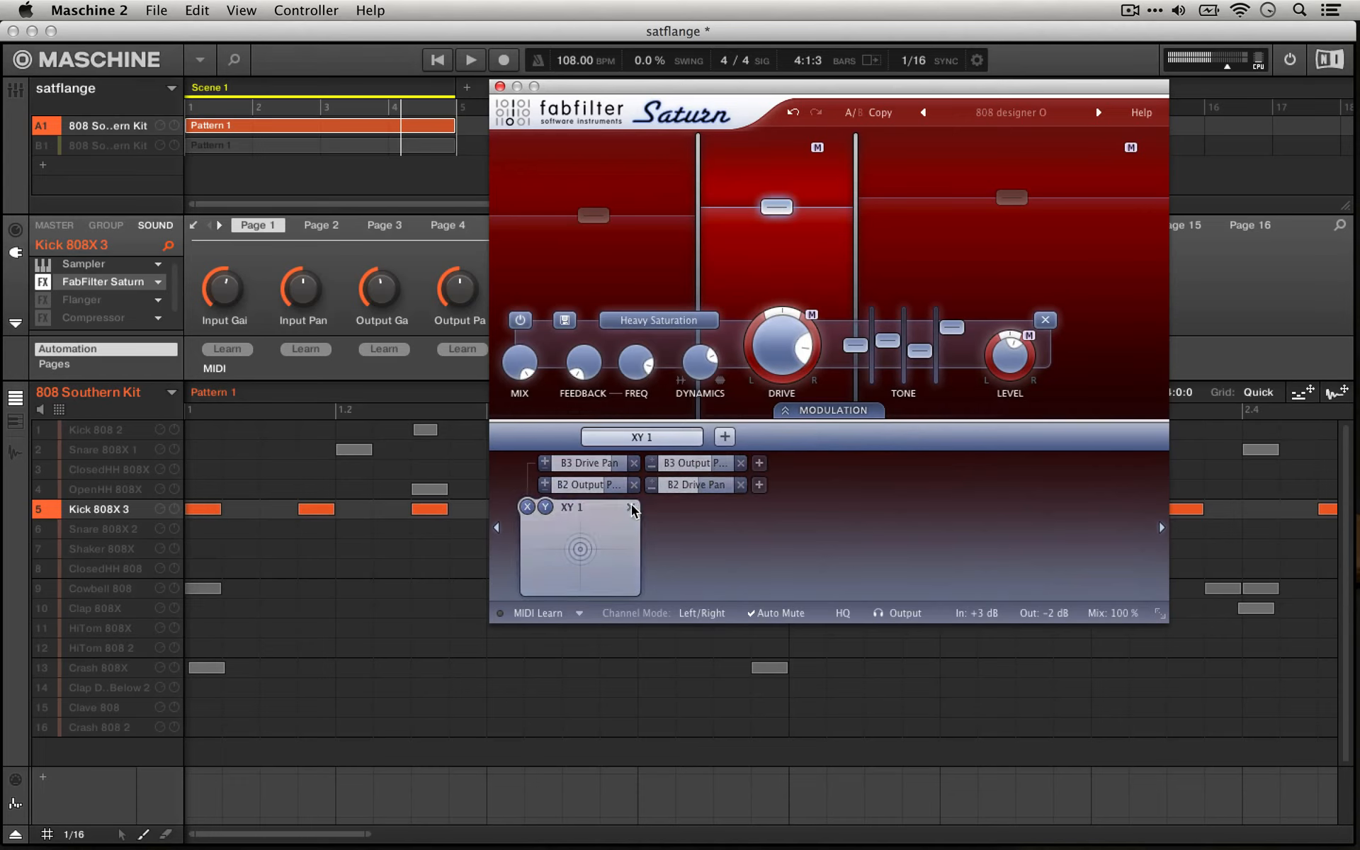
{"action": "left_click", "coordinate": [629, 510]}
{"action": "left_click", "coordinate": [806, 437]}
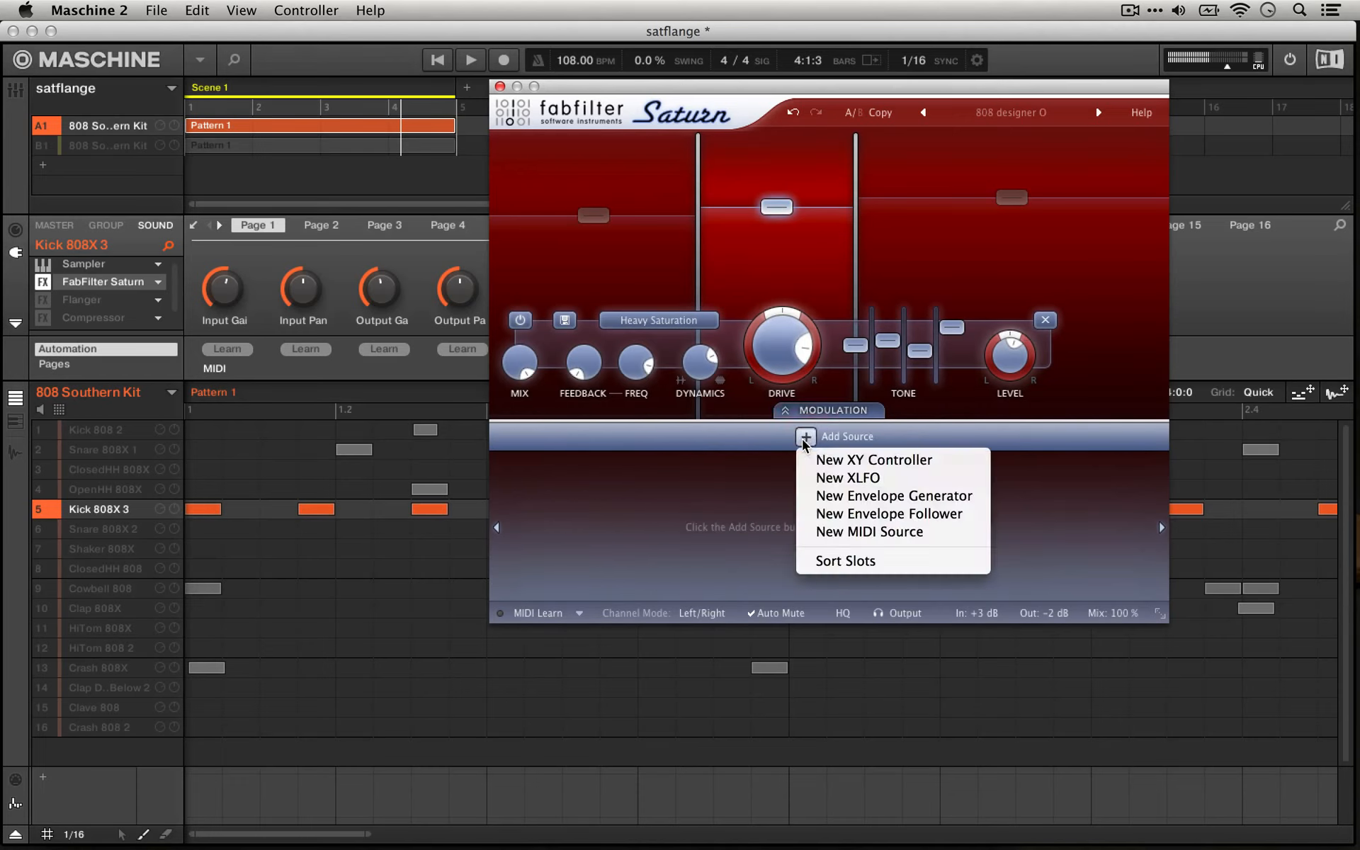
{"action": "left_click", "coordinate": [833, 512]}
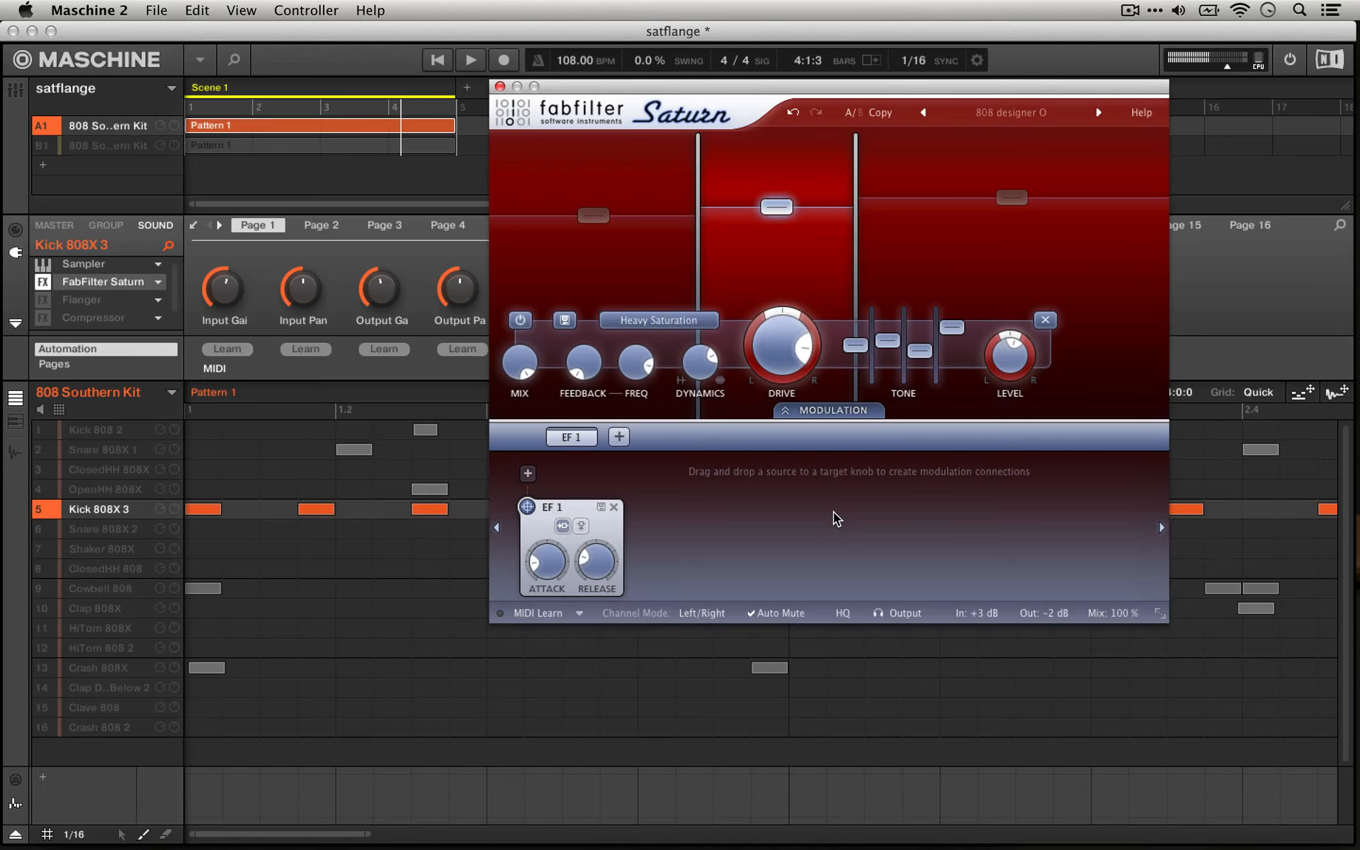
Switch to state B of the A/B comparison and examine the Envelope Follower's modulation amount on Band 1 Mix.
{"action": "mouse_move", "coordinate": [552, 553]}
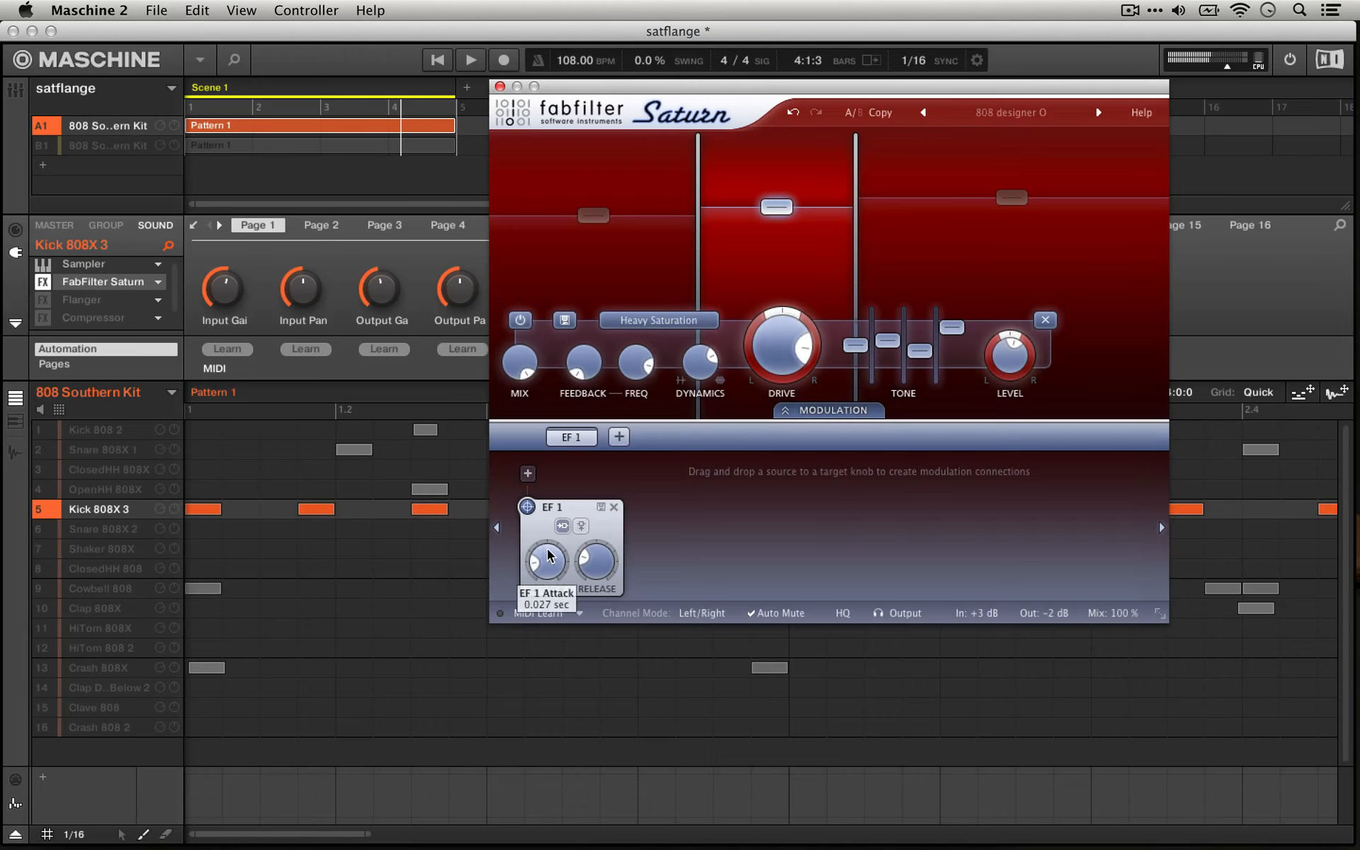
{"action": "left_click", "coordinate": [857, 112]}
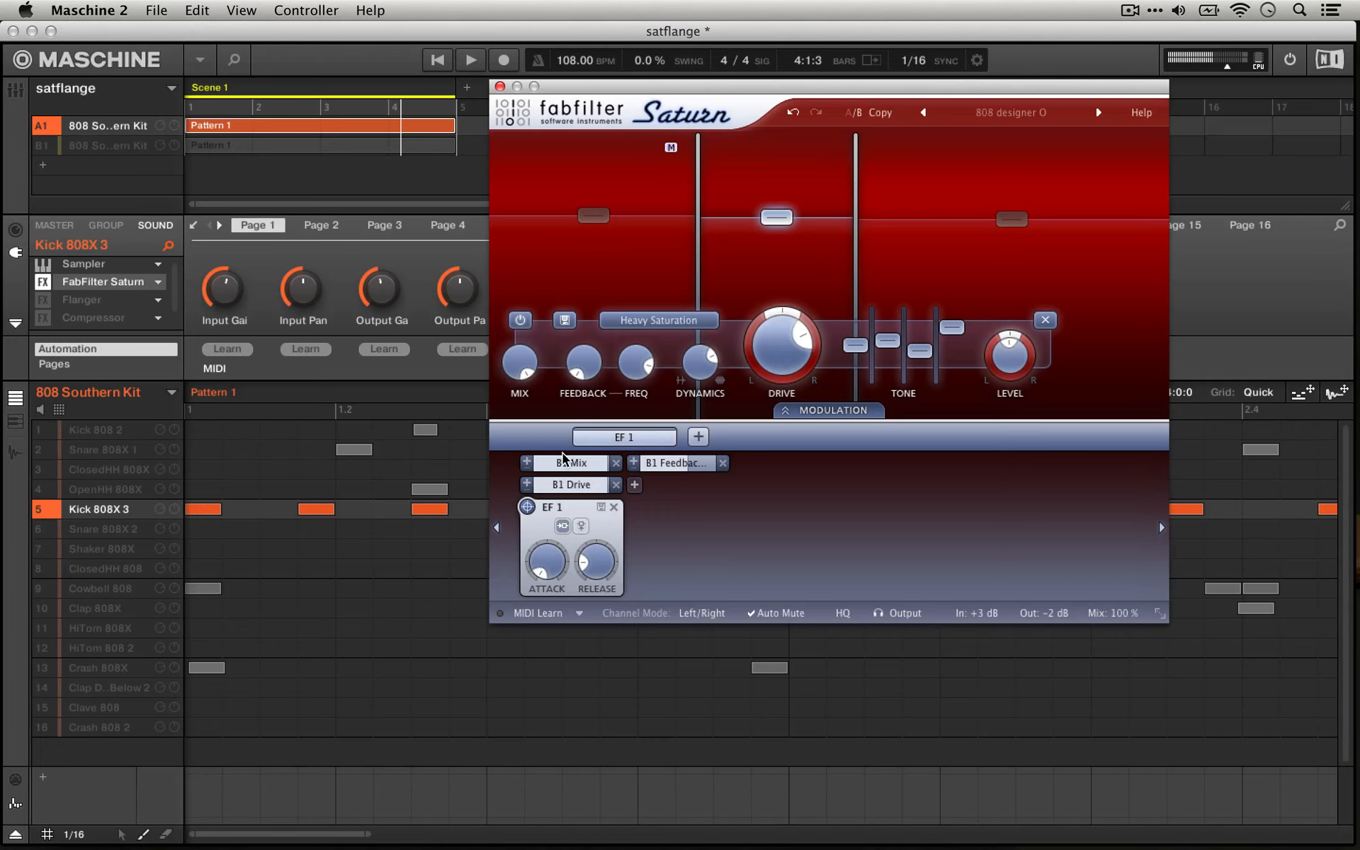
{"action": "mouse_move", "coordinate": [559, 461]}
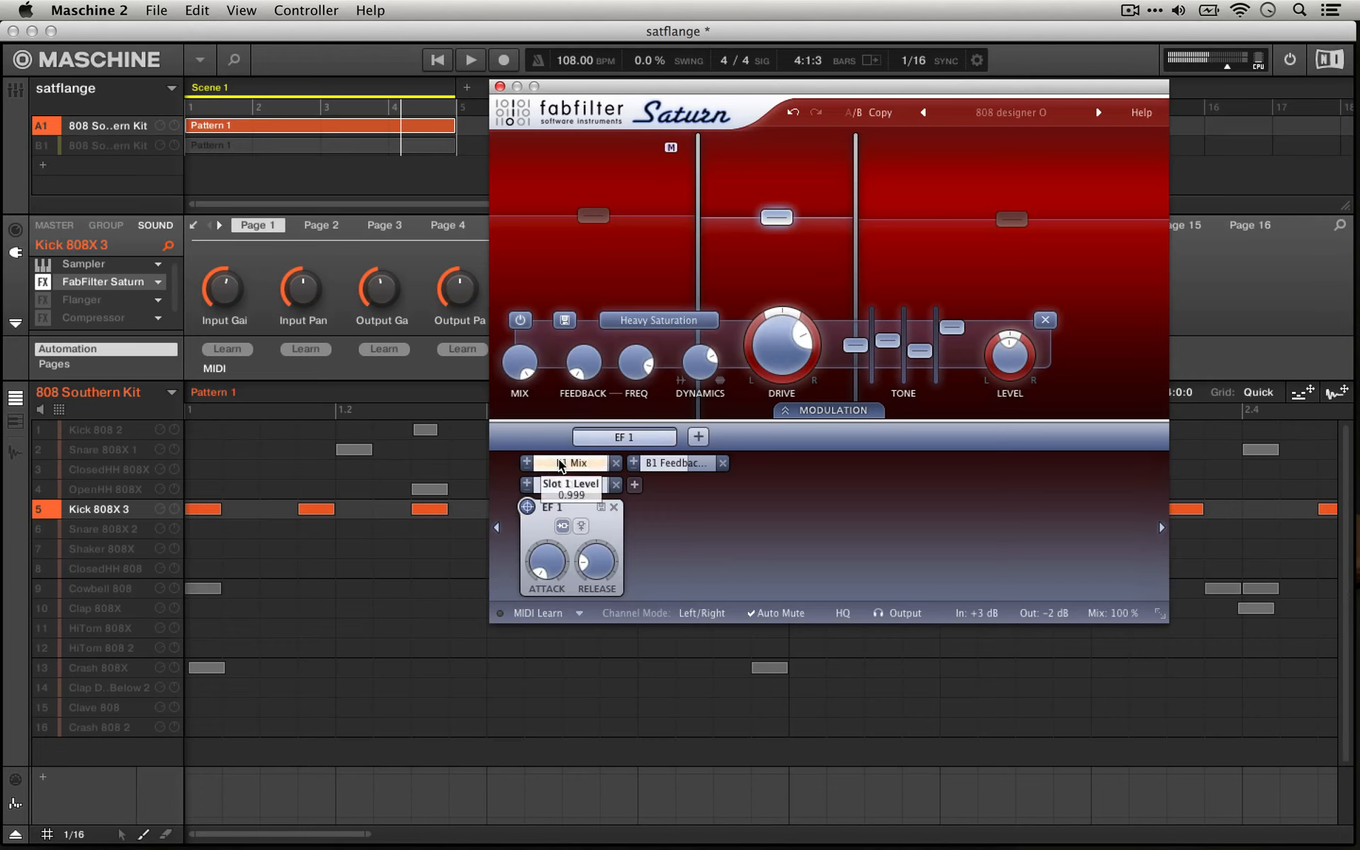
Switch back to state A of the A/B comparison and shorten the first envelope follower's attack.
{"action": "left_click", "coordinate": [848, 112]}
{"action": "left_click_drag", "start_coordinate": [546, 551], "coordinate": [546, 570]}
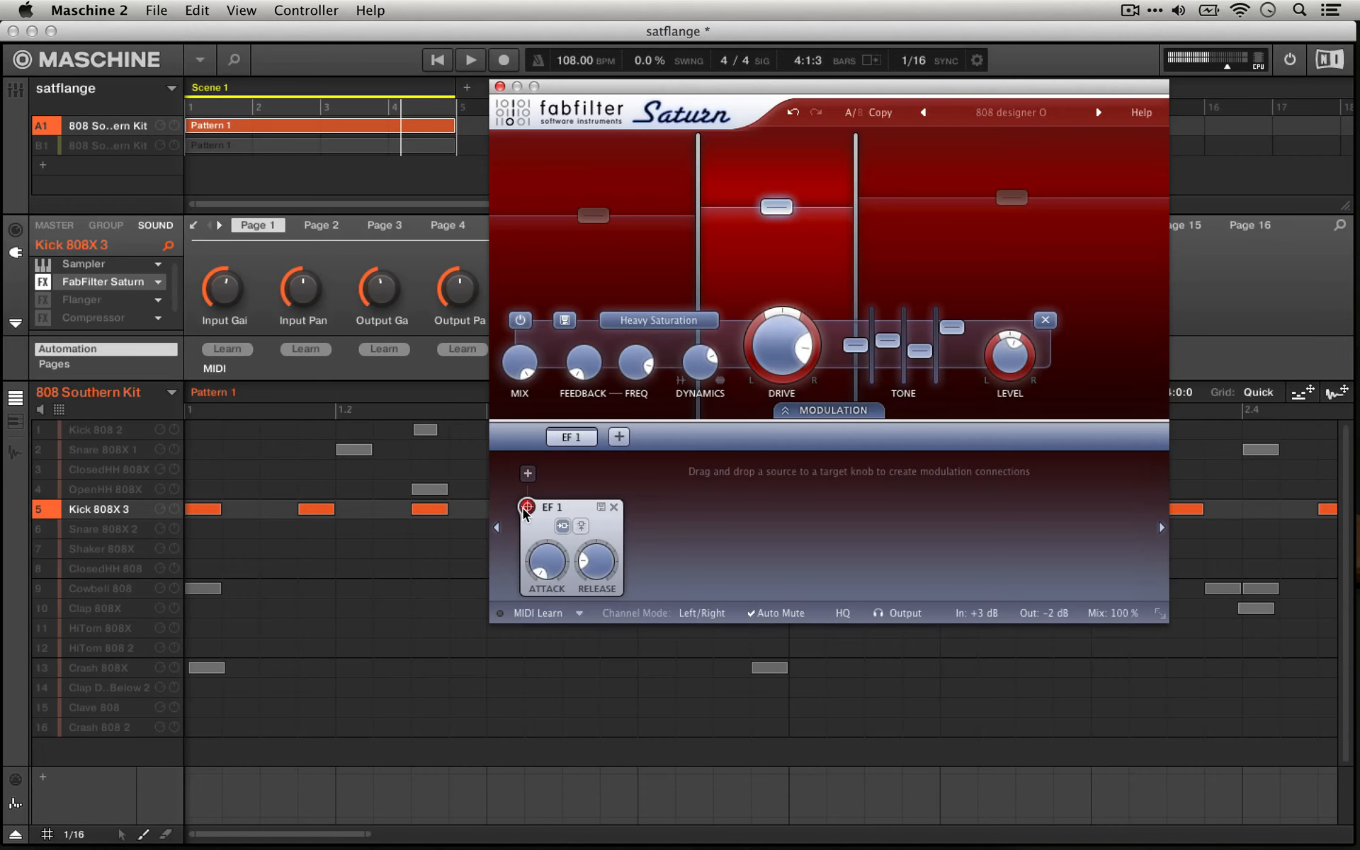
Route EF 1 to Band 1's Drive, Mix and Feedback instead of the middle band's controls.
{"action": "left_click_drag", "start_coordinate": [525, 509], "coordinate": [782, 334]}
{"action": "left_click_drag", "start_coordinate": [526, 507], "coordinate": [519, 362]}
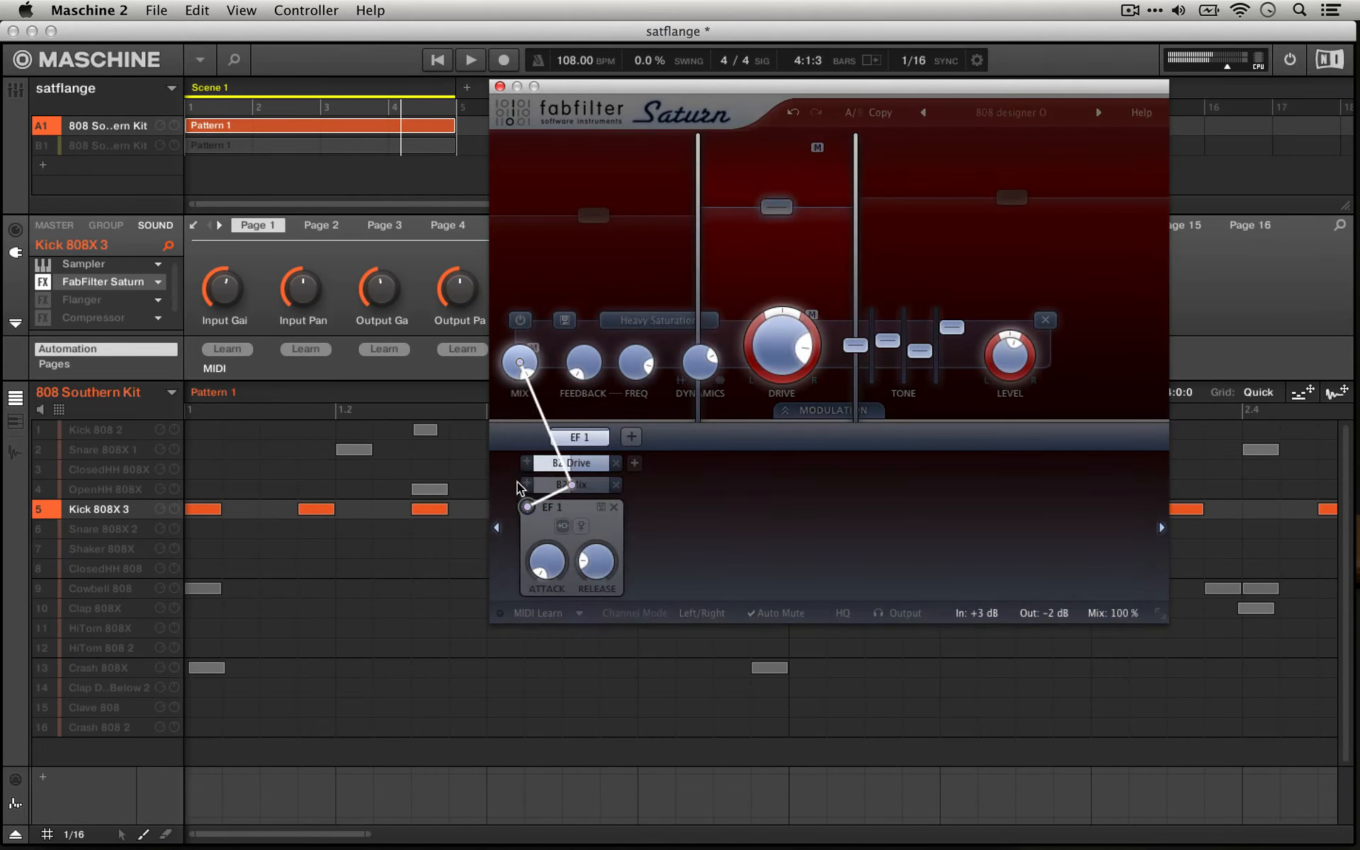
{"action": "left_click_drag", "start_coordinate": [526, 507], "coordinate": [591, 360]}
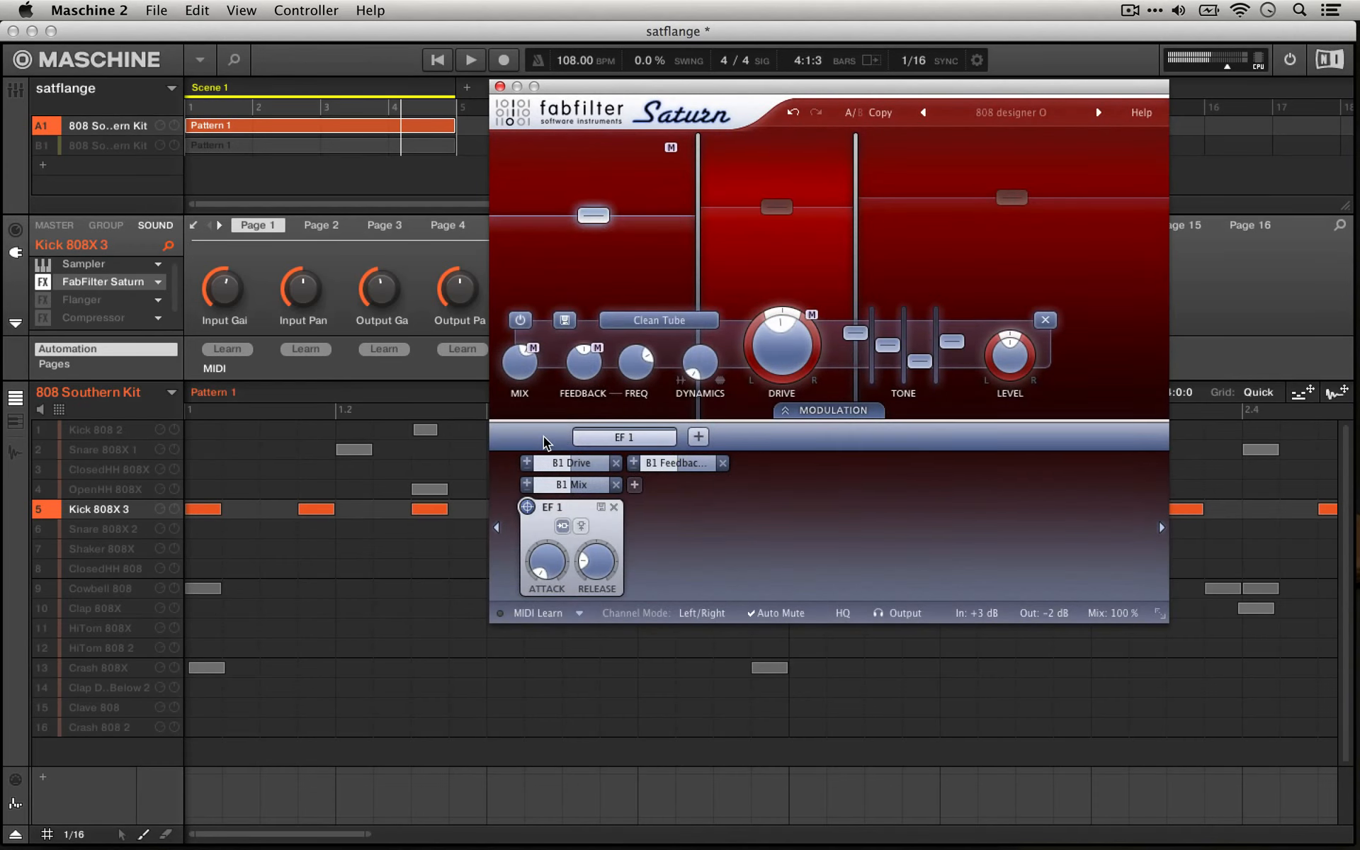
{"action": "mouse_move", "coordinate": [543, 437]}
Play the kick, examine EF 1's modulation amount on Band 1 Mix, and slightly lower Band 1's Feedback.
{"action": "left_click", "coordinate": [437, 59]}
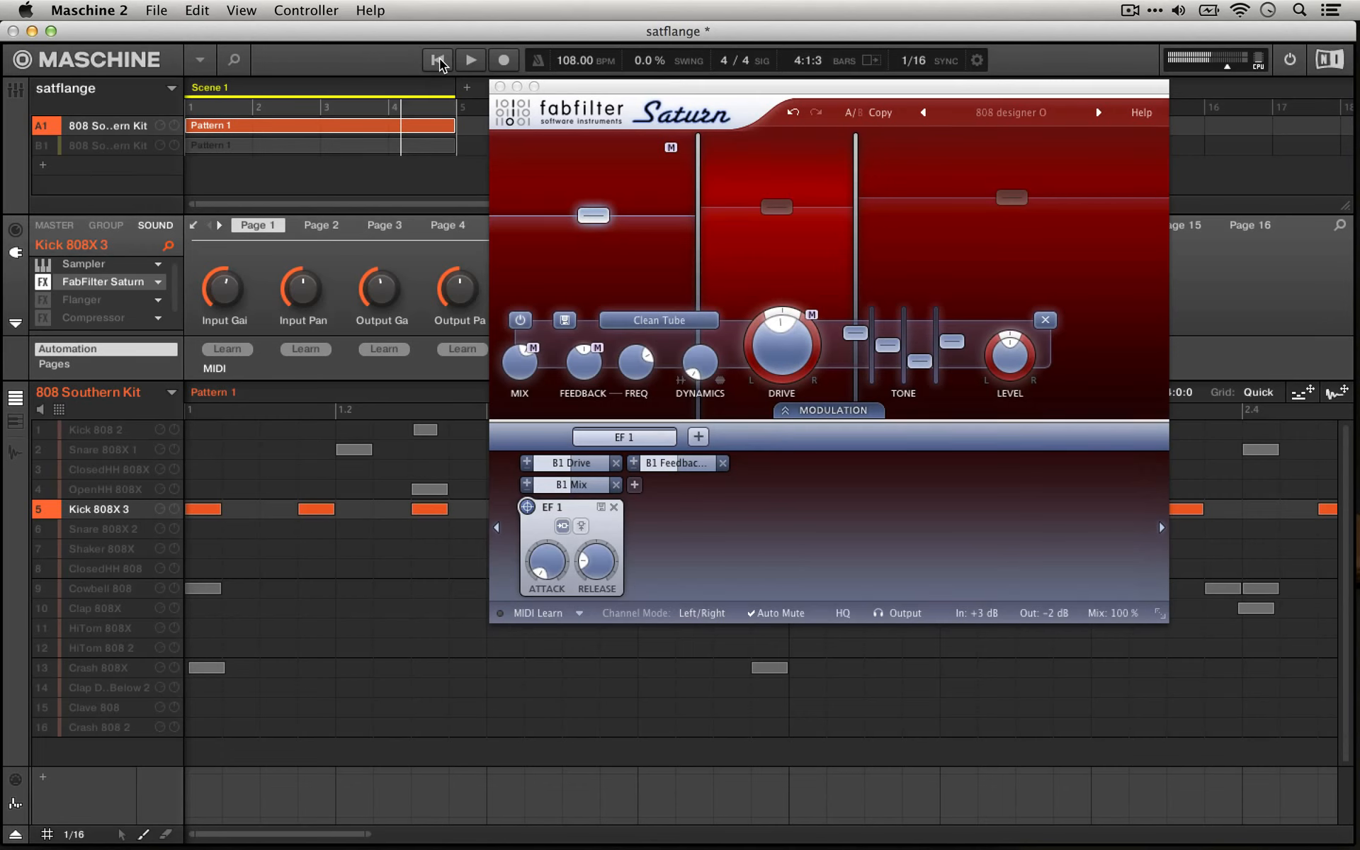
{"action": "left_click", "coordinate": [562, 484]}
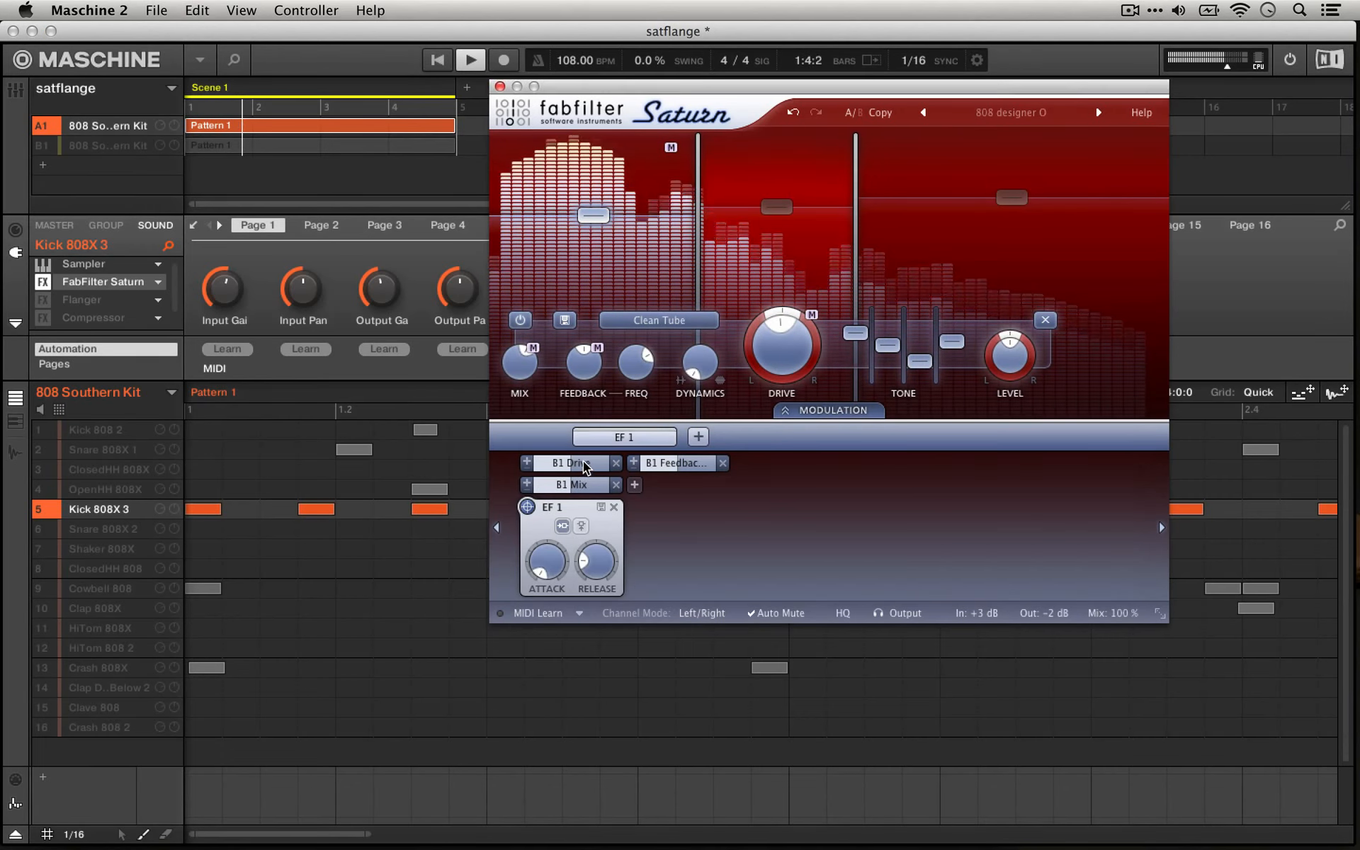
{"action": "left_click_drag", "start_coordinate": [648, 389], "coordinate": [660, 381]}
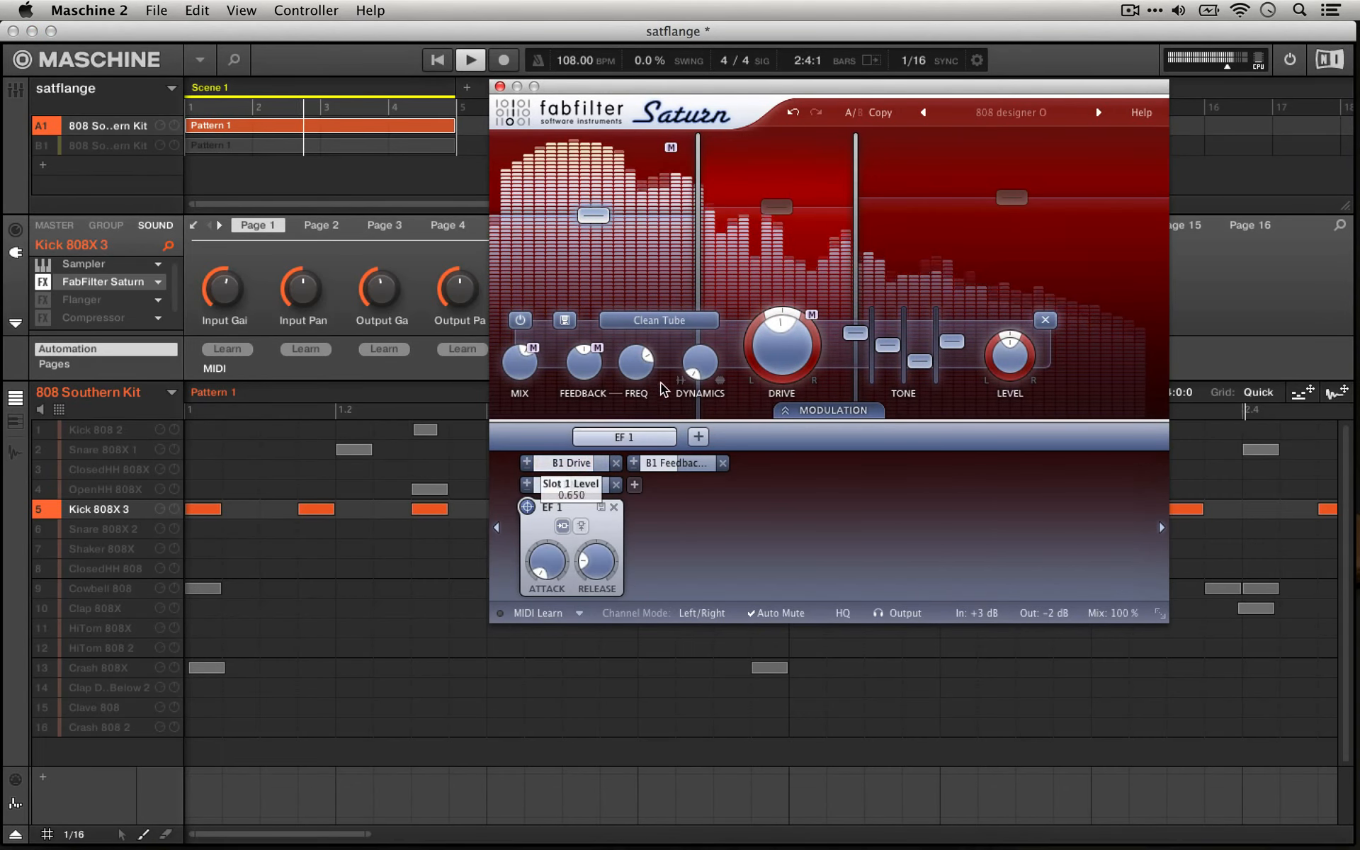
{"action": "left_click_drag", "start_coordinate": [588, 481], "coordinate": [716, 404]}
{"action": "mouse_move", "coordinate": [568, 405]}
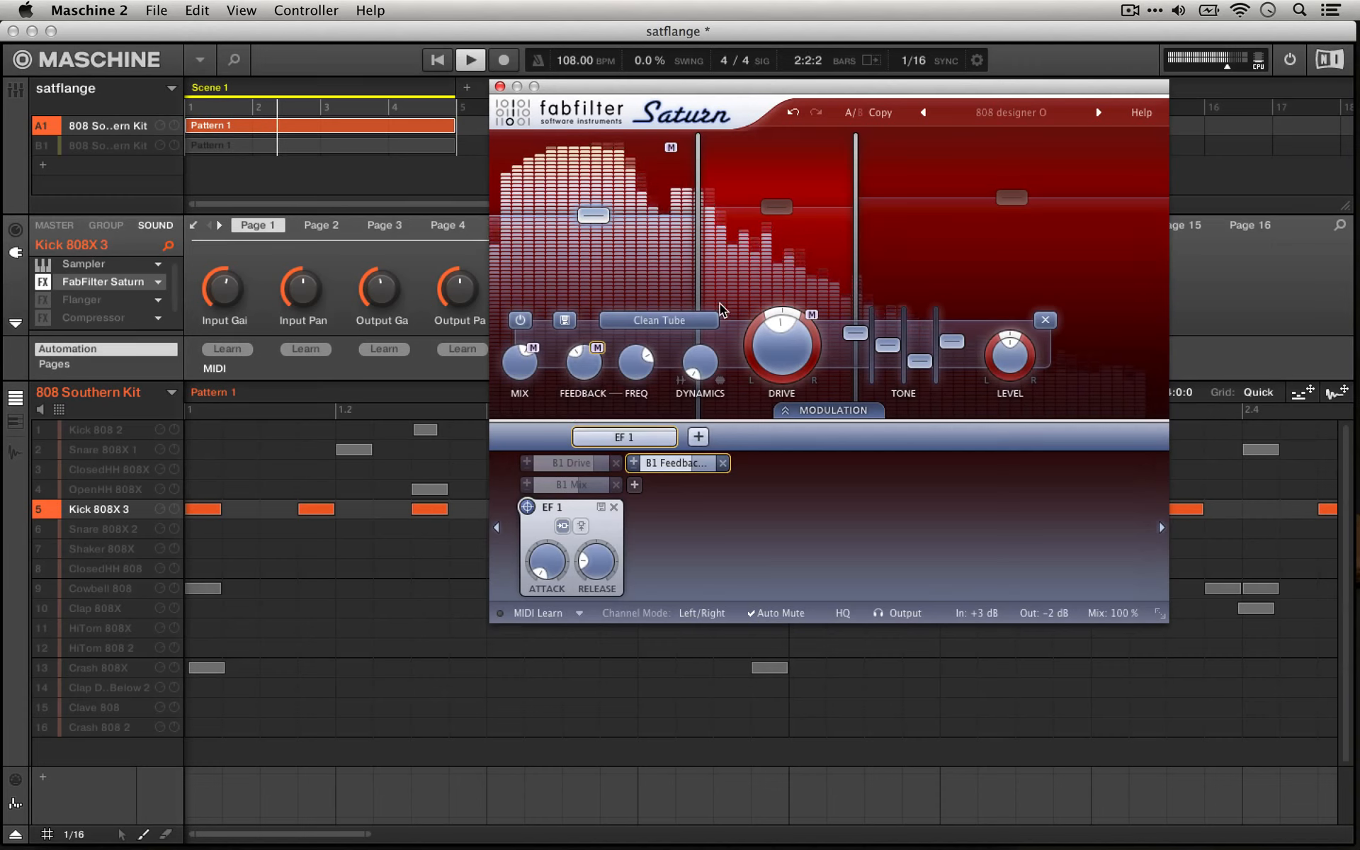
{"action": "left_click", "coordinate": [470, 62]}
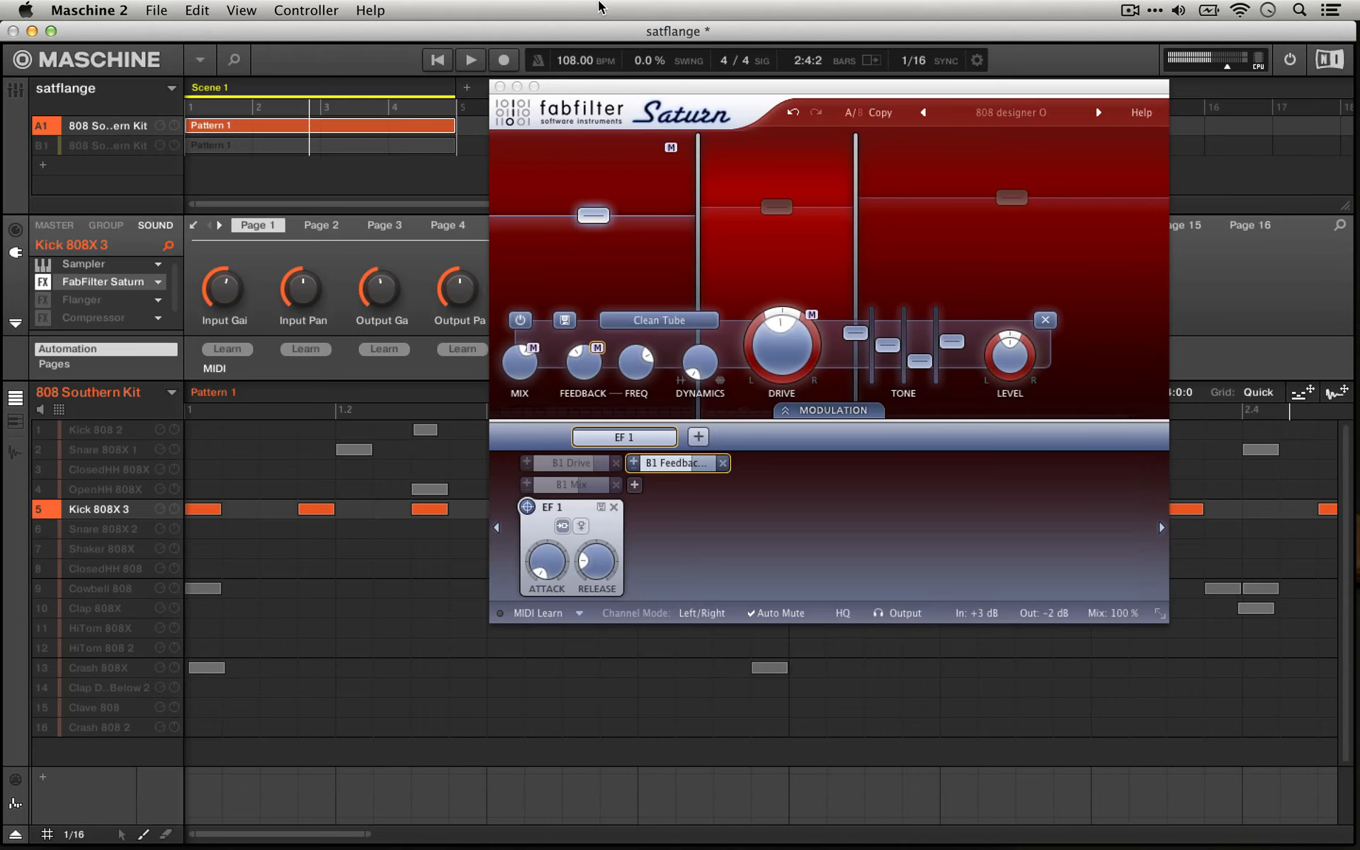
Reduce Band 1's Feedback further to a low setting and audition the kick from the start of the pattern.
{"action": "left_click", "coordinate": [602, 384]}
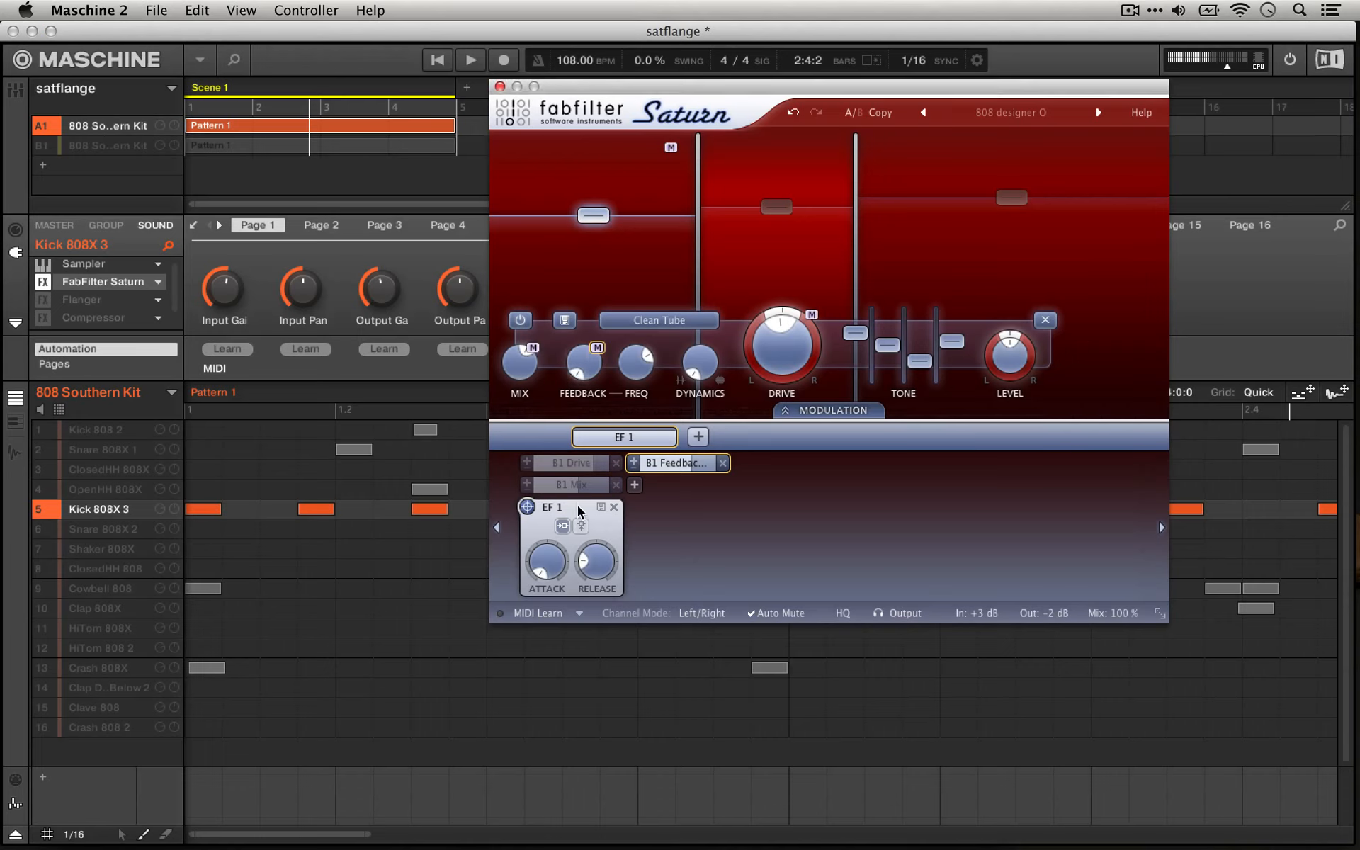
{"action": "mouse_move", "coordinate": [669, 466]}
{"action": "mouse_move", "coordinate": [592, 378]}
{"action": "left_click_drag", "start_coordinate": [592, 378], "coordinate": [655, 308]}
{"action": "left_click", "coordinate": [438, 61]}
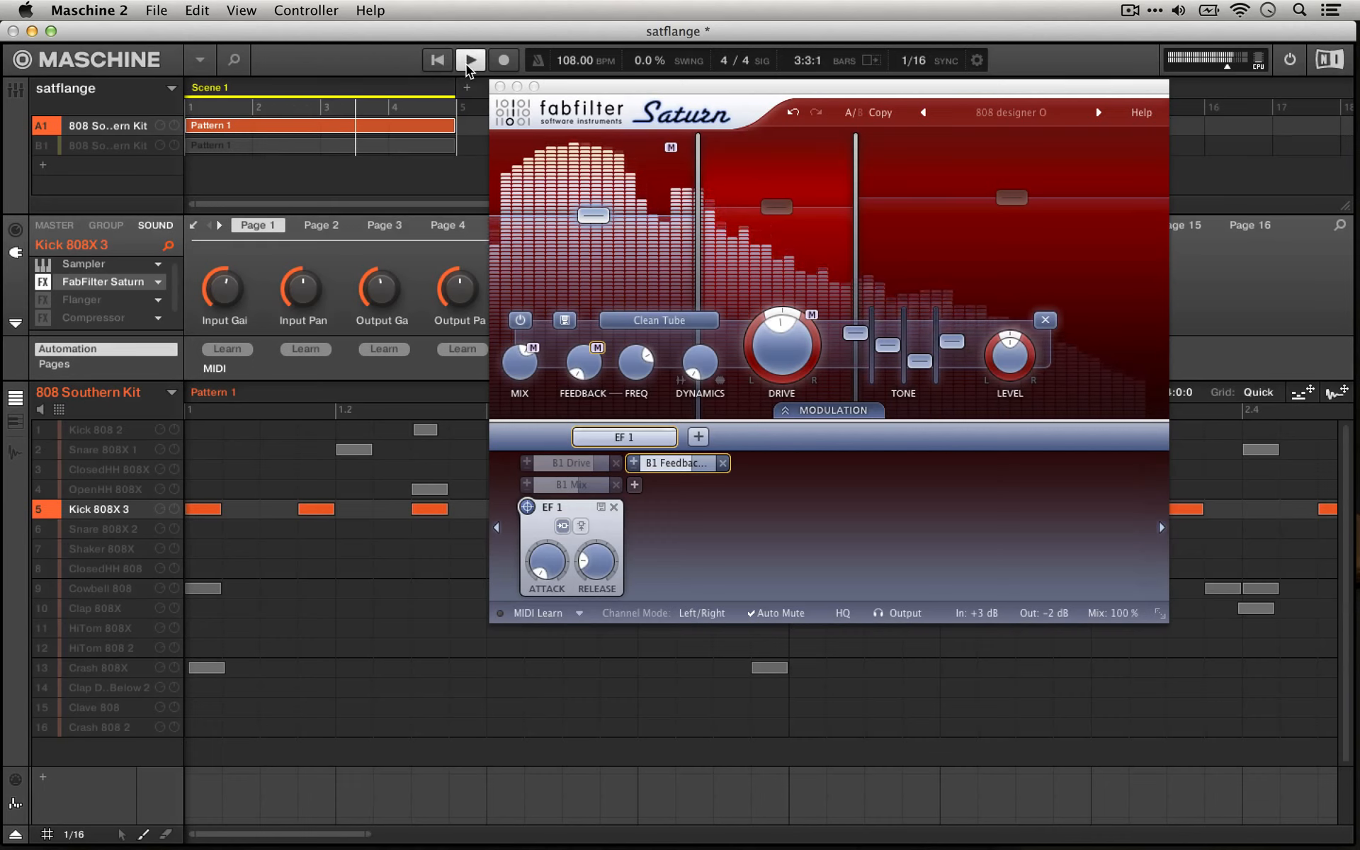
{"action": "left_click", "coordinate": [468, 61]}
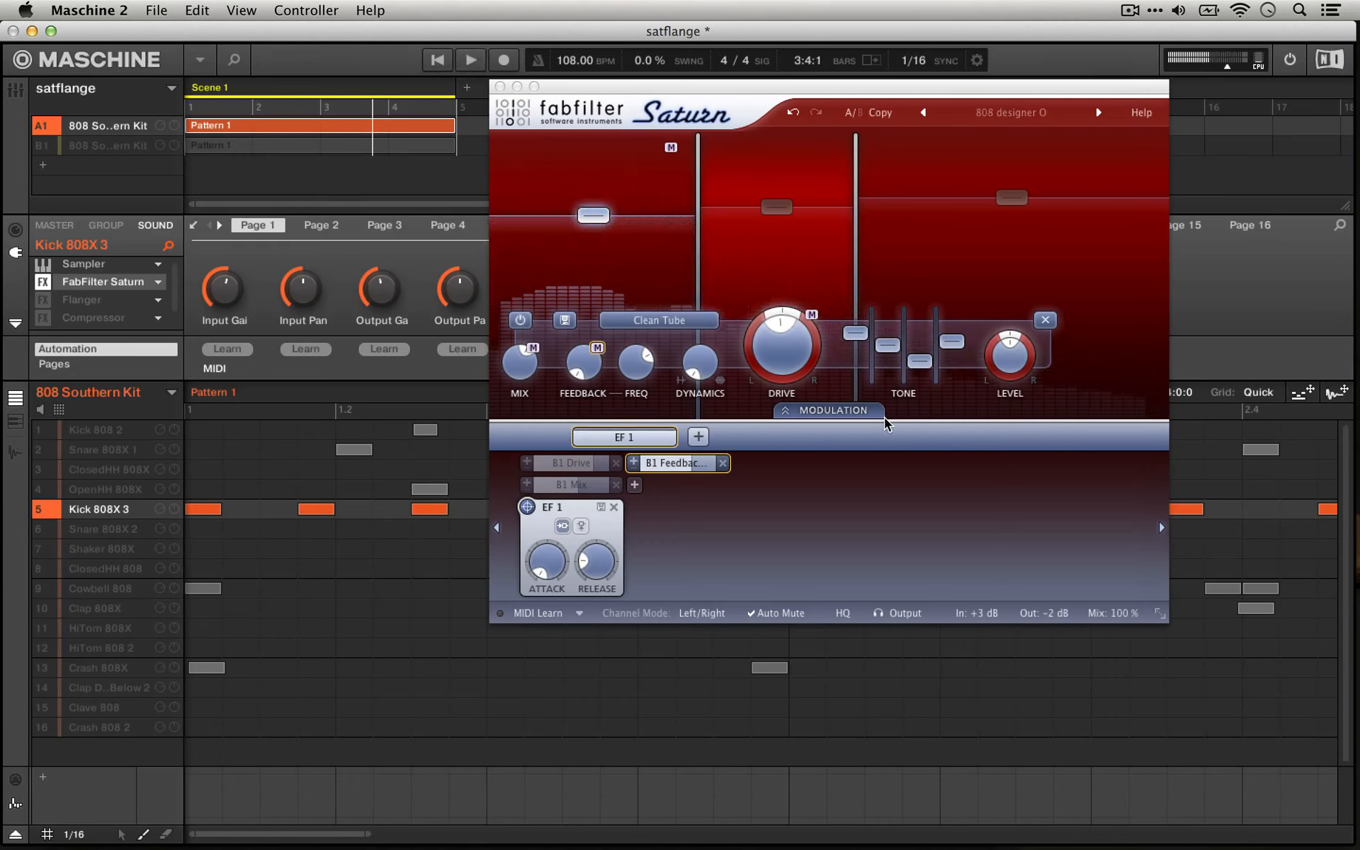
{"action": "left_click", "coordinate": [435, 62]}
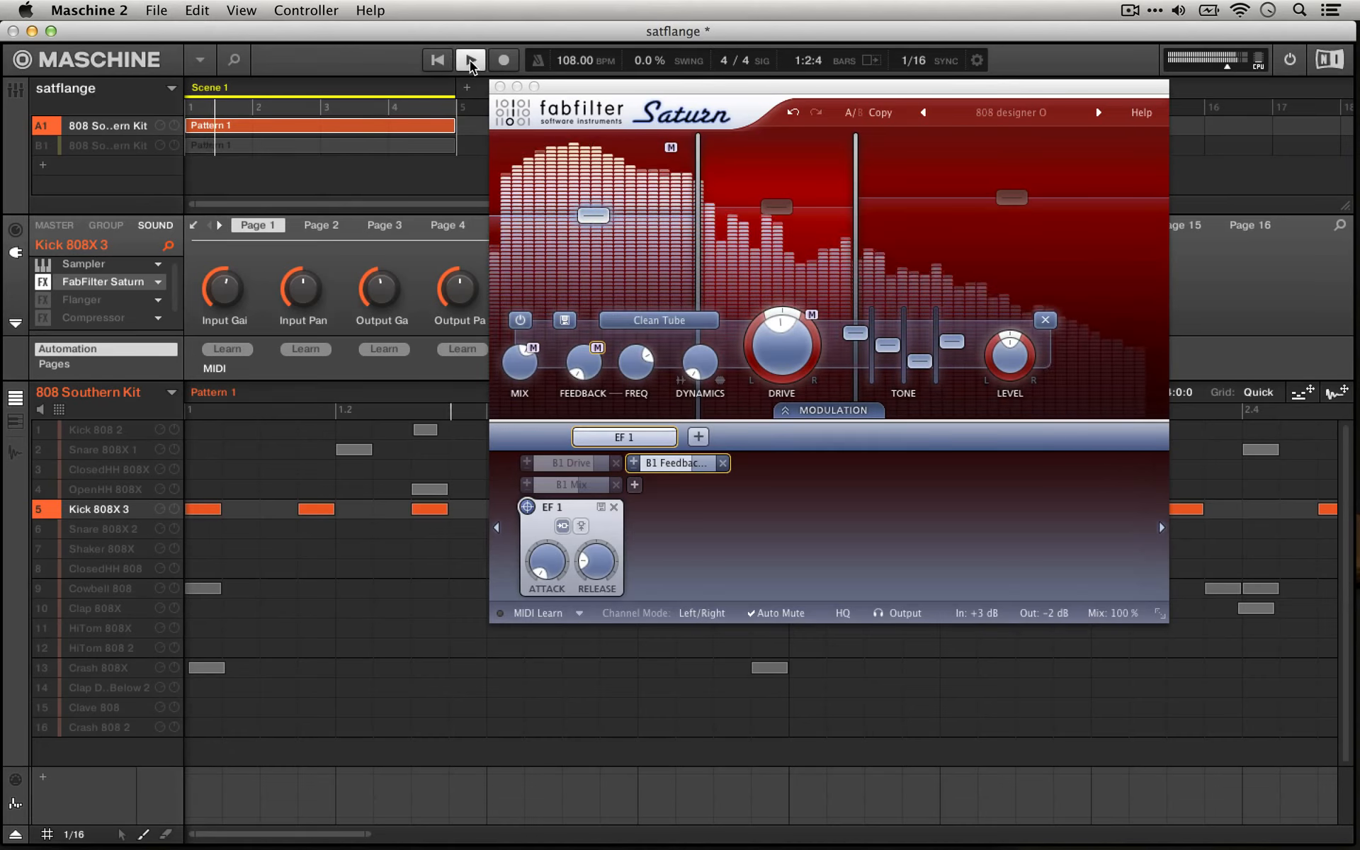
{"action": "left_click", "coordinate": [469, 61]}
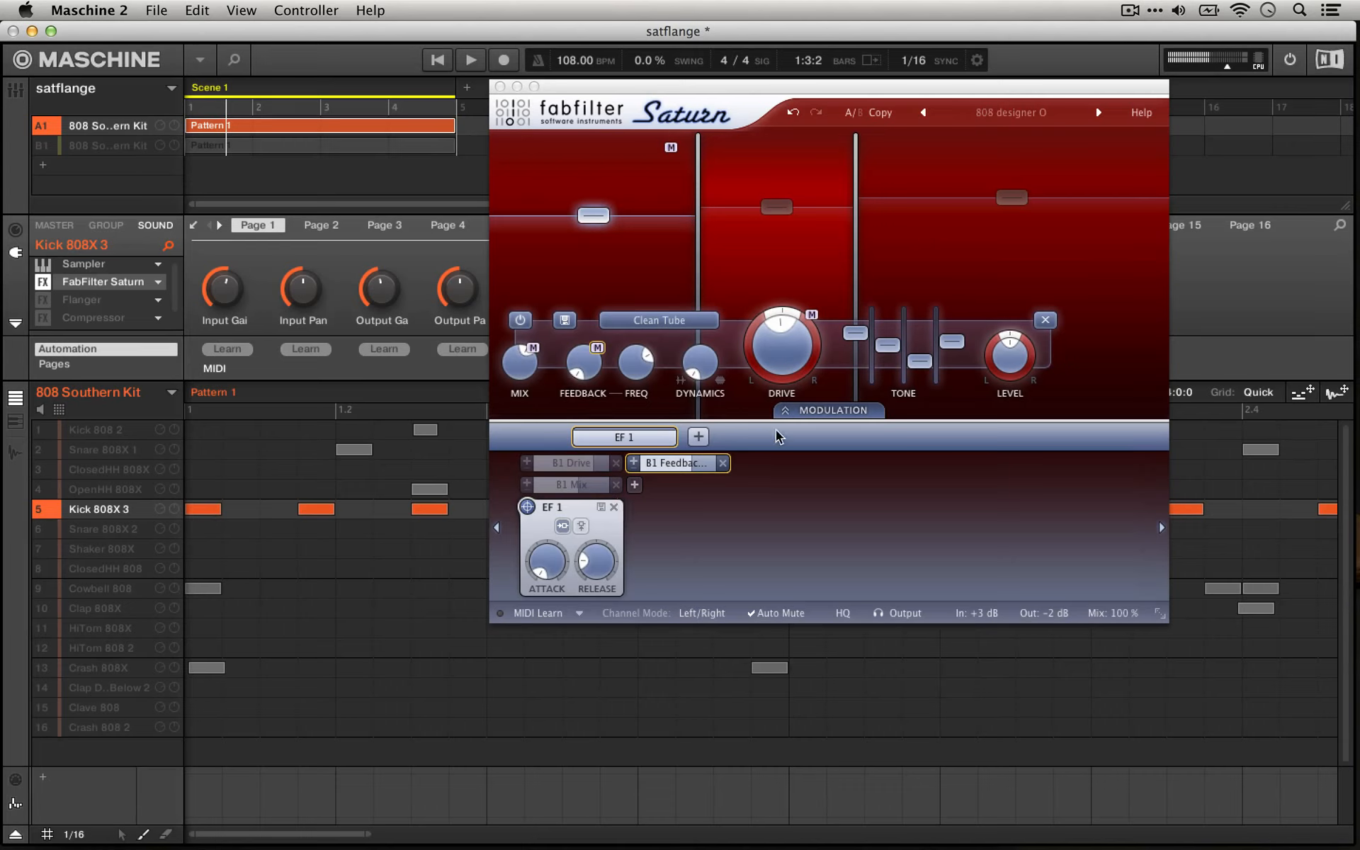
Add a second Envelope Follower as a modulation source and lengthen its release.
{"action": "left_click", "coordinate": [789, 411]}
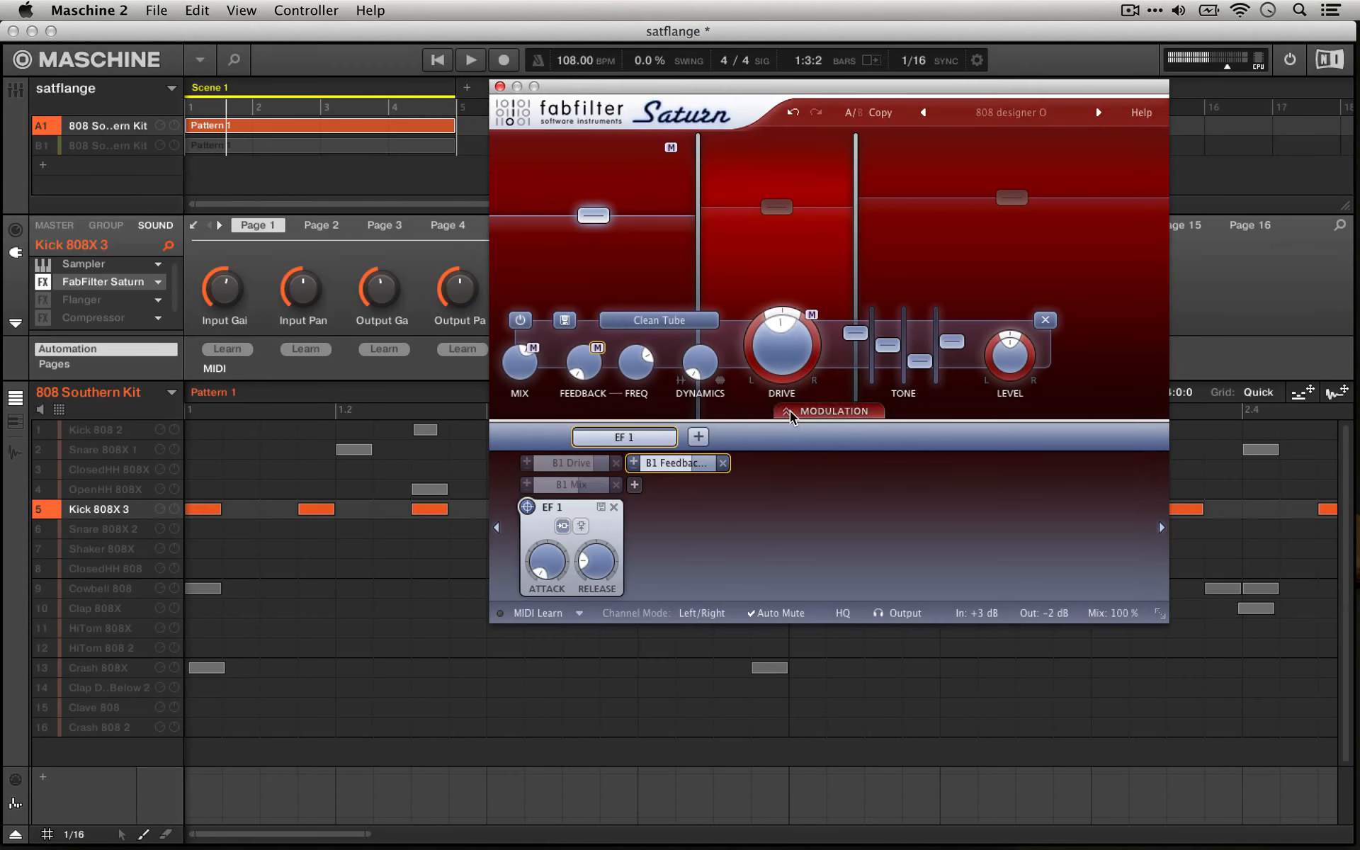
{"action": "left_click", "coordinate": [808, 413]}
{"action": "left_click", "coordinate": [698, 439]}
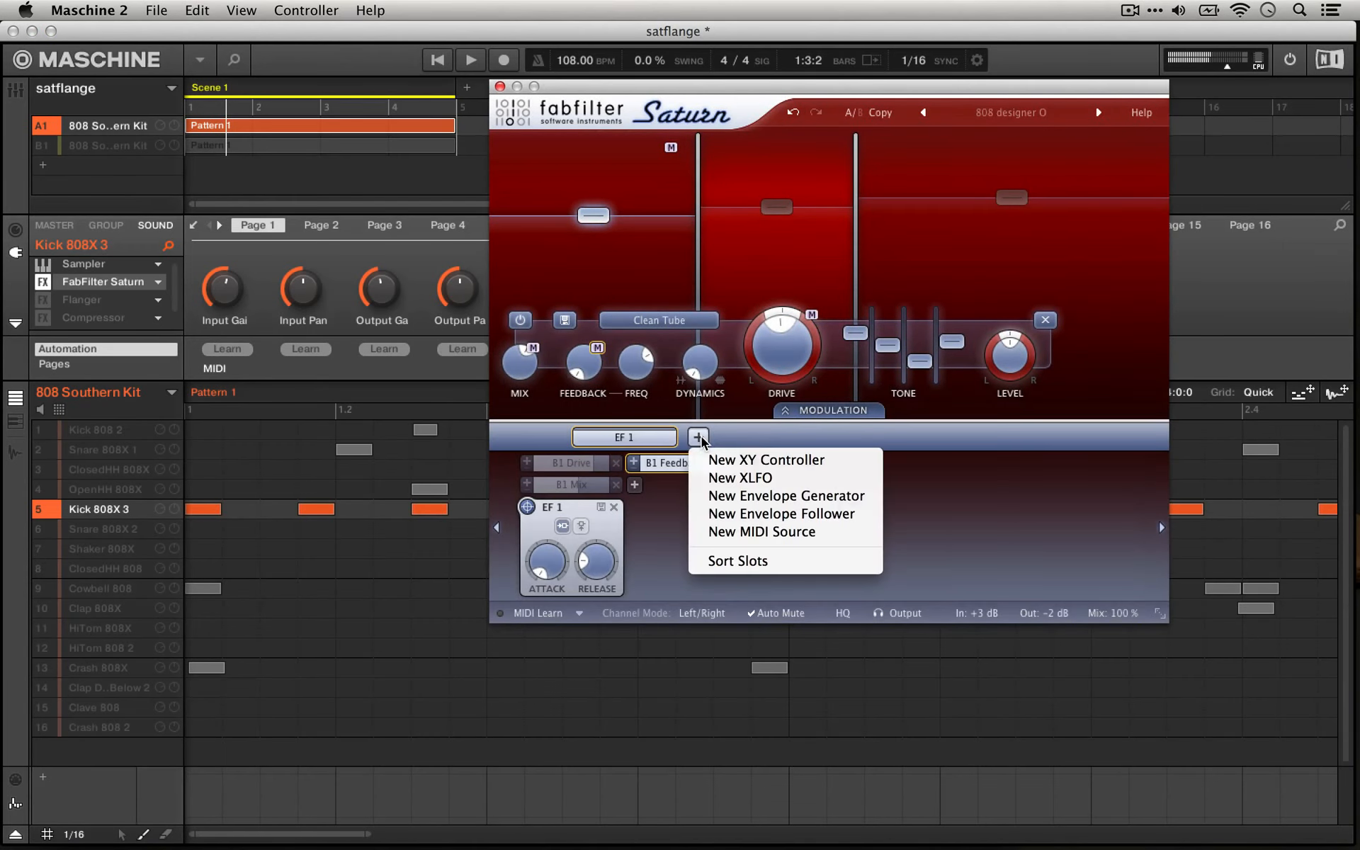
{"action": "left_click", "coordinate": [753, 516]}
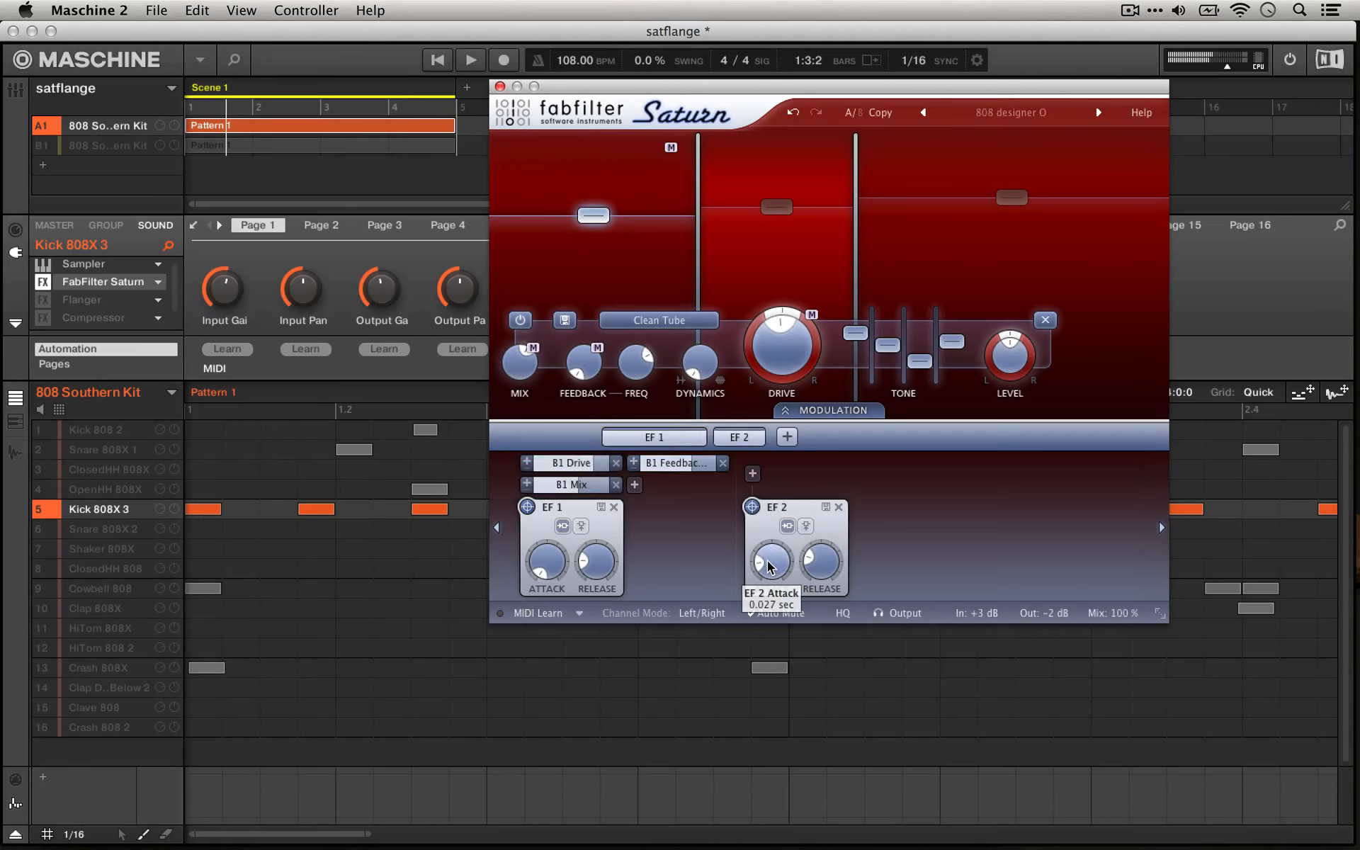
{"action": "left_click_drag", "start_coordinate": [810, 551], "coordinate": [815, 534]}
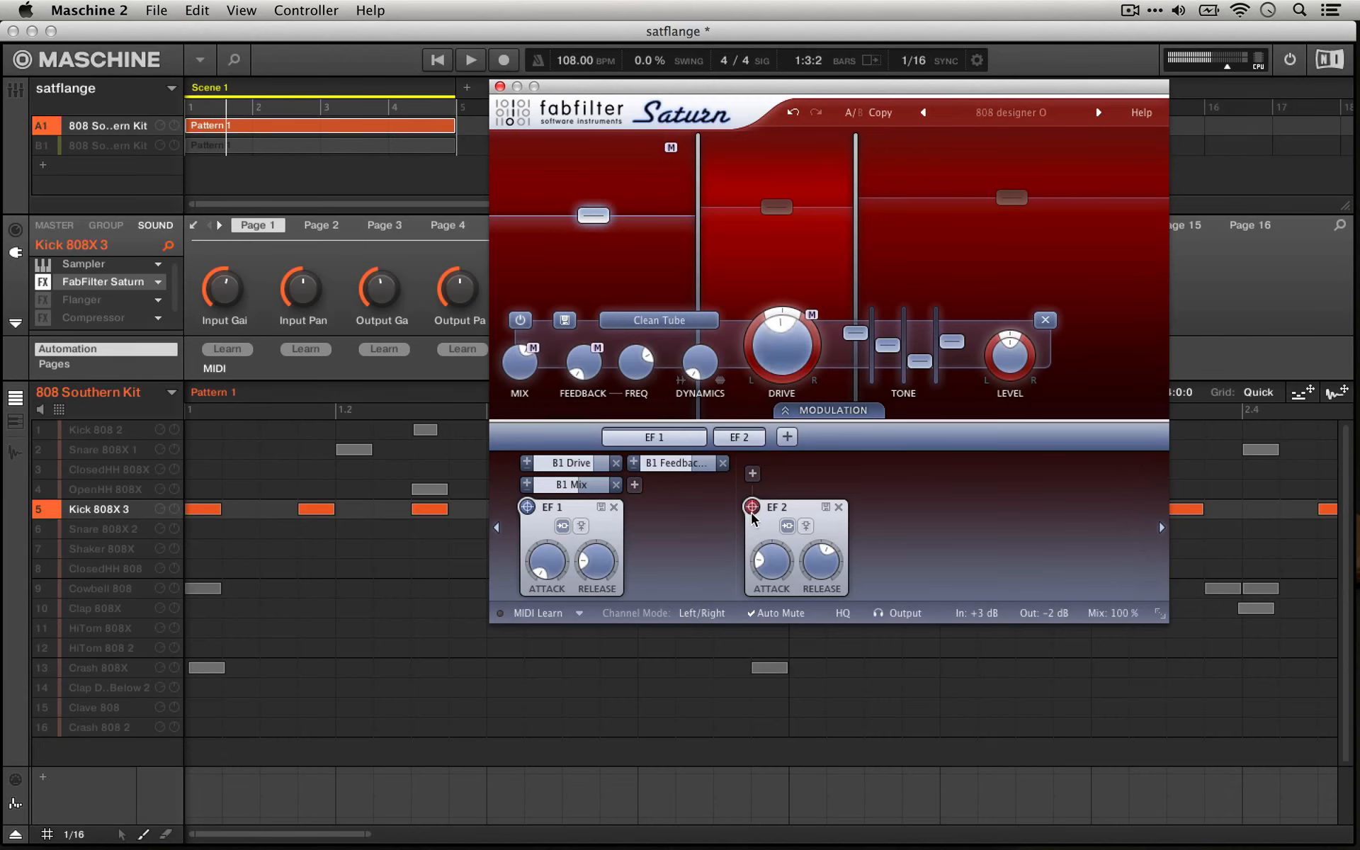
Route EF 2 to Band 1's Drive, Mid and Treble, inverting the modulation on Treble.
{"action": "left_click_drag", "start_coordinate": [751, 507], "coordinate": [783, 347]}
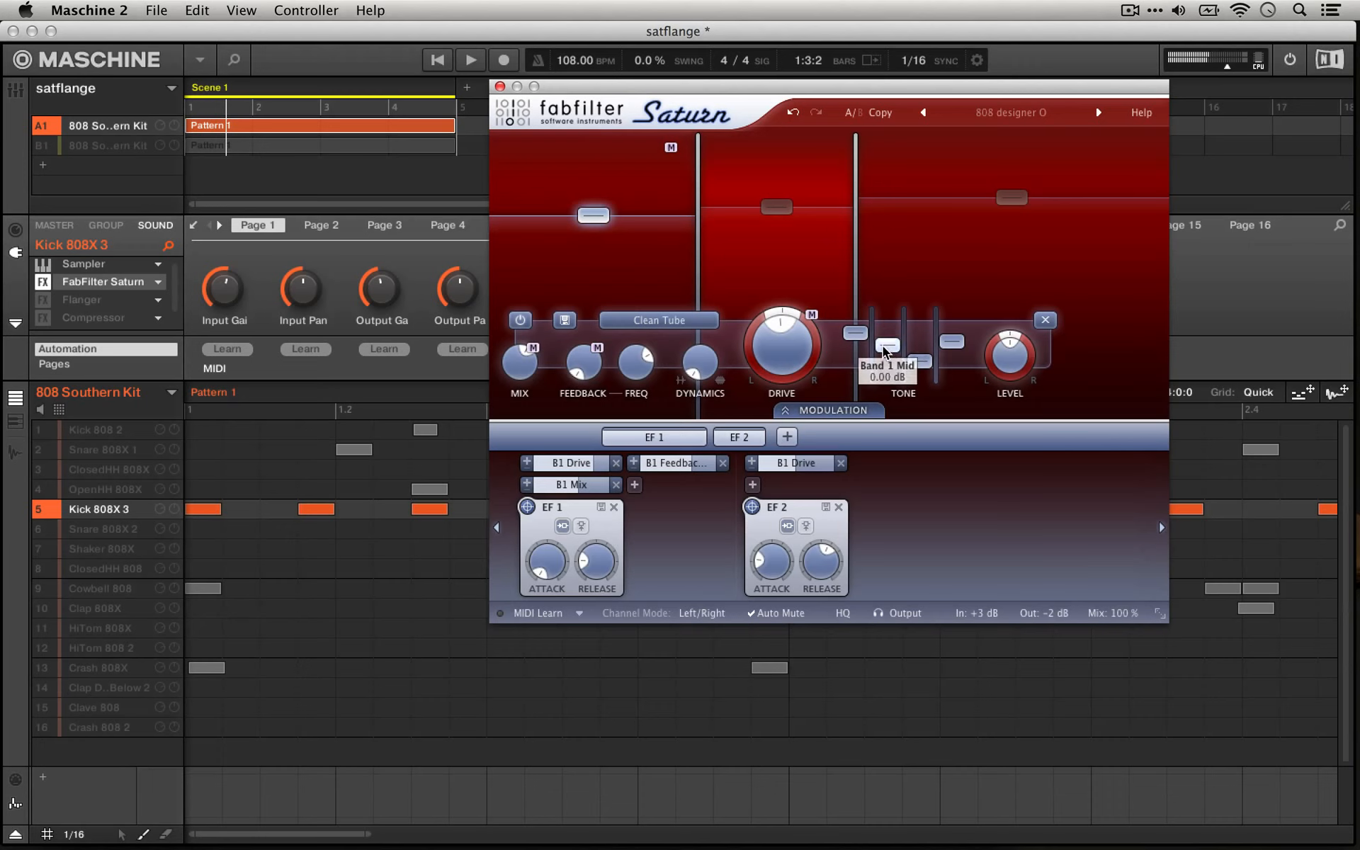
{"action": "left_click_drag", "start_coordinate": [752, 507], "coordinate": [887, 345]}
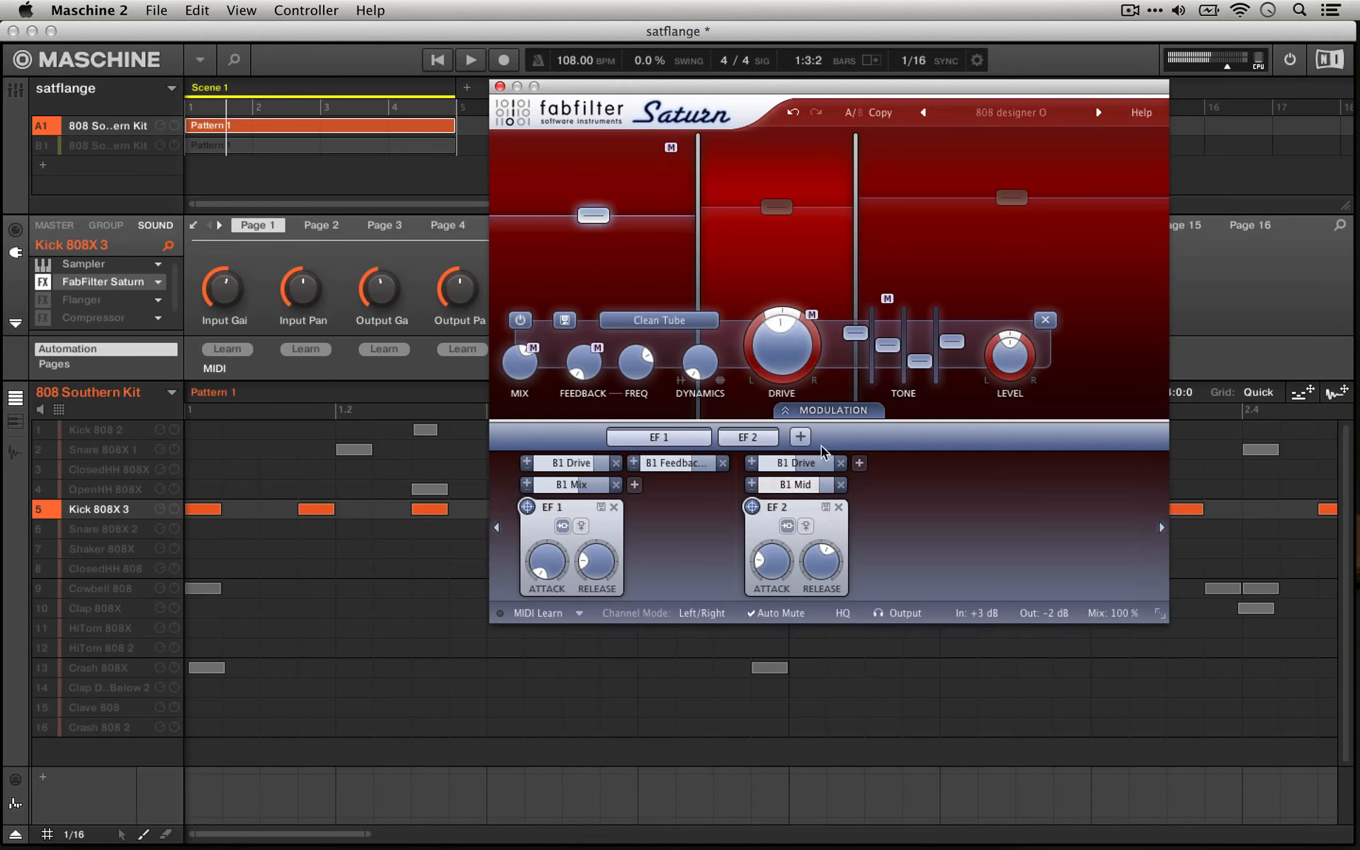
{"action": "left_click_drag", "start_coordinate": [752, 507], "coordinate": [919, 363]}
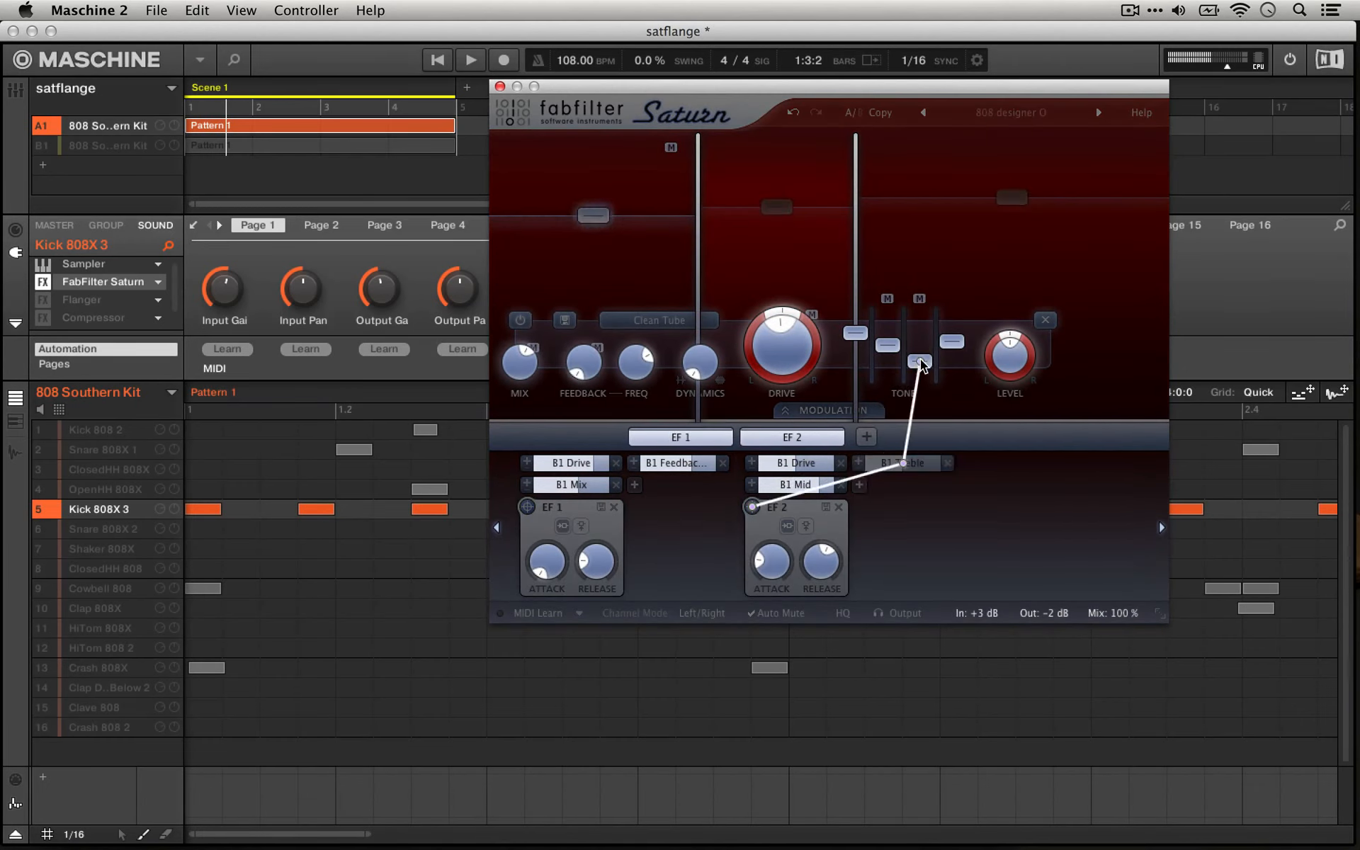
{"action": "left_click", "coordinate": [858, 464]}
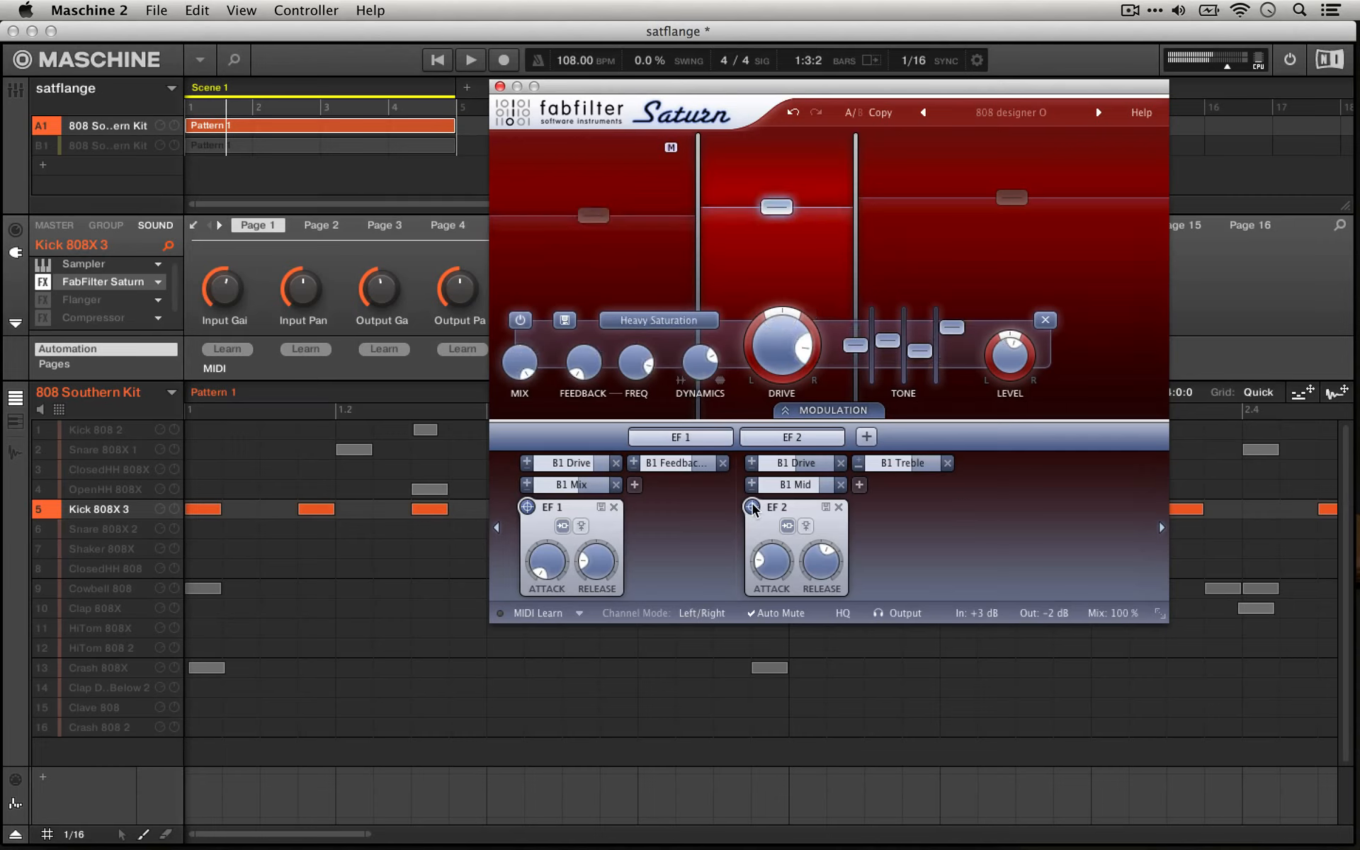
Route EF 2 with inverted polarity to Band 2's output level and adjust its modulation amount during playback.
{"action": "left_click_drag", "start_coordinate": [752, 507], "coordinate": [1009, 354]}
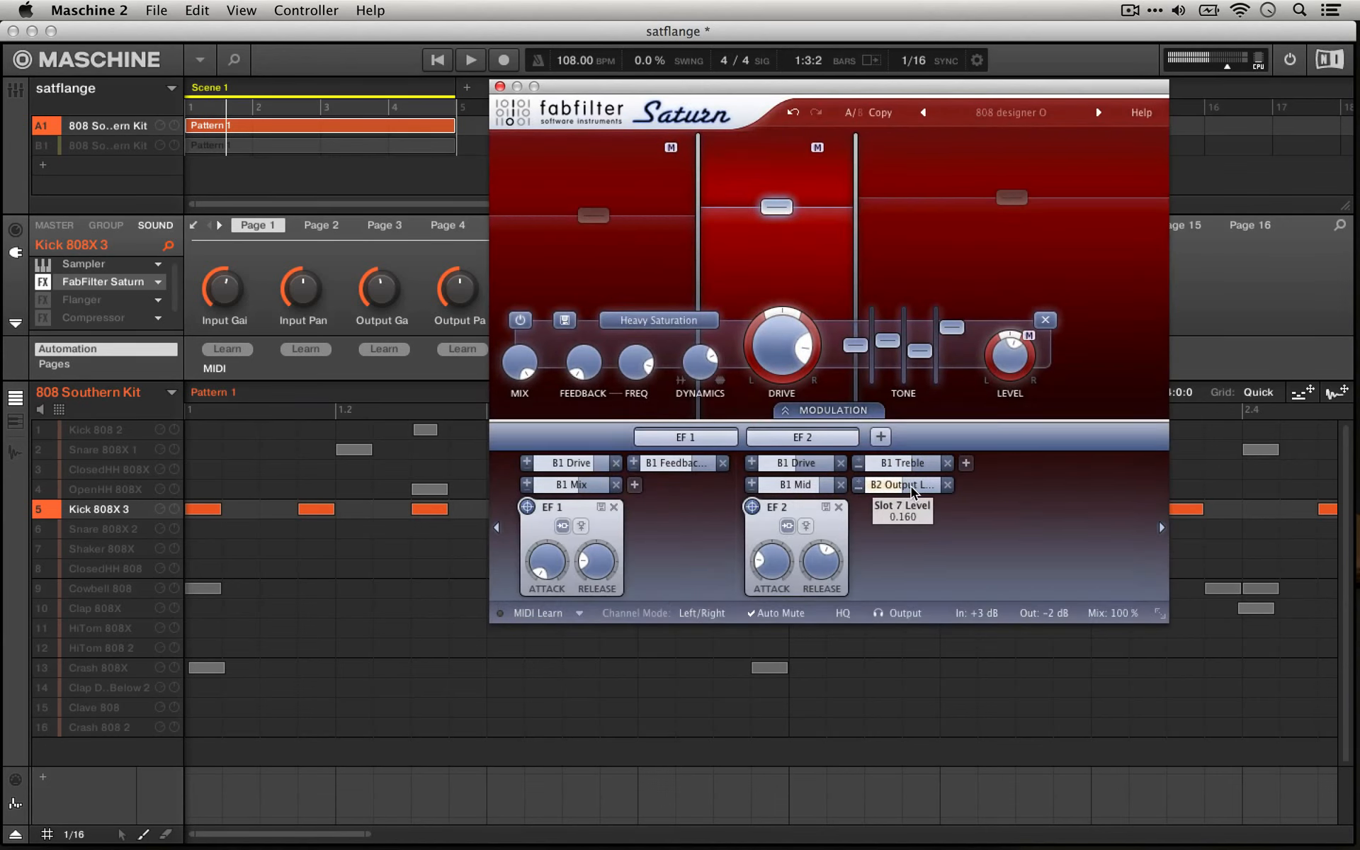
{"action": "left_click", "coordinate": [437, 61]}
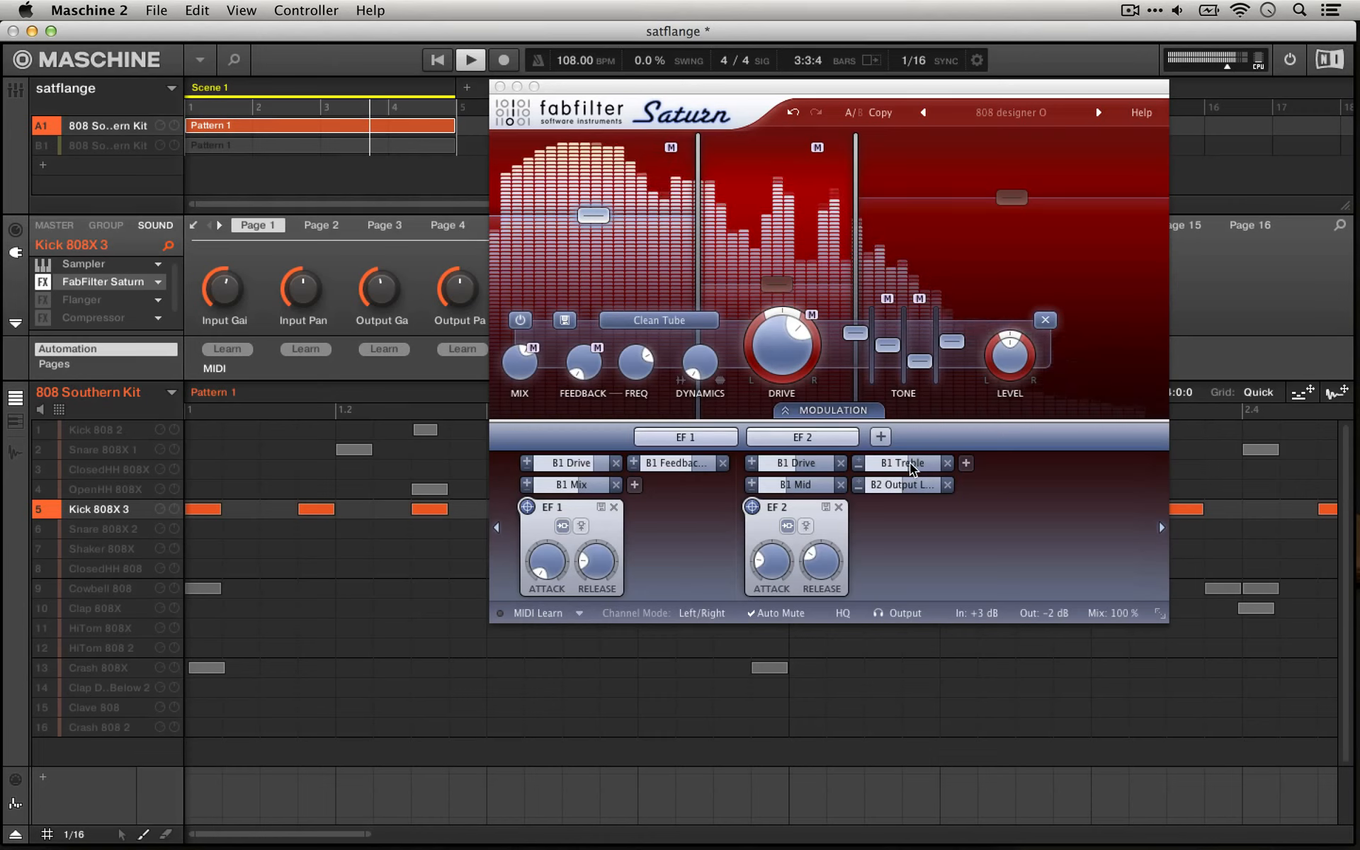
{"action": "left_click", "coordinate": [905, 493]}
{"action": "left_click_drag", "start_coordinate": [905, 493], "coordinate": [959, 463]}
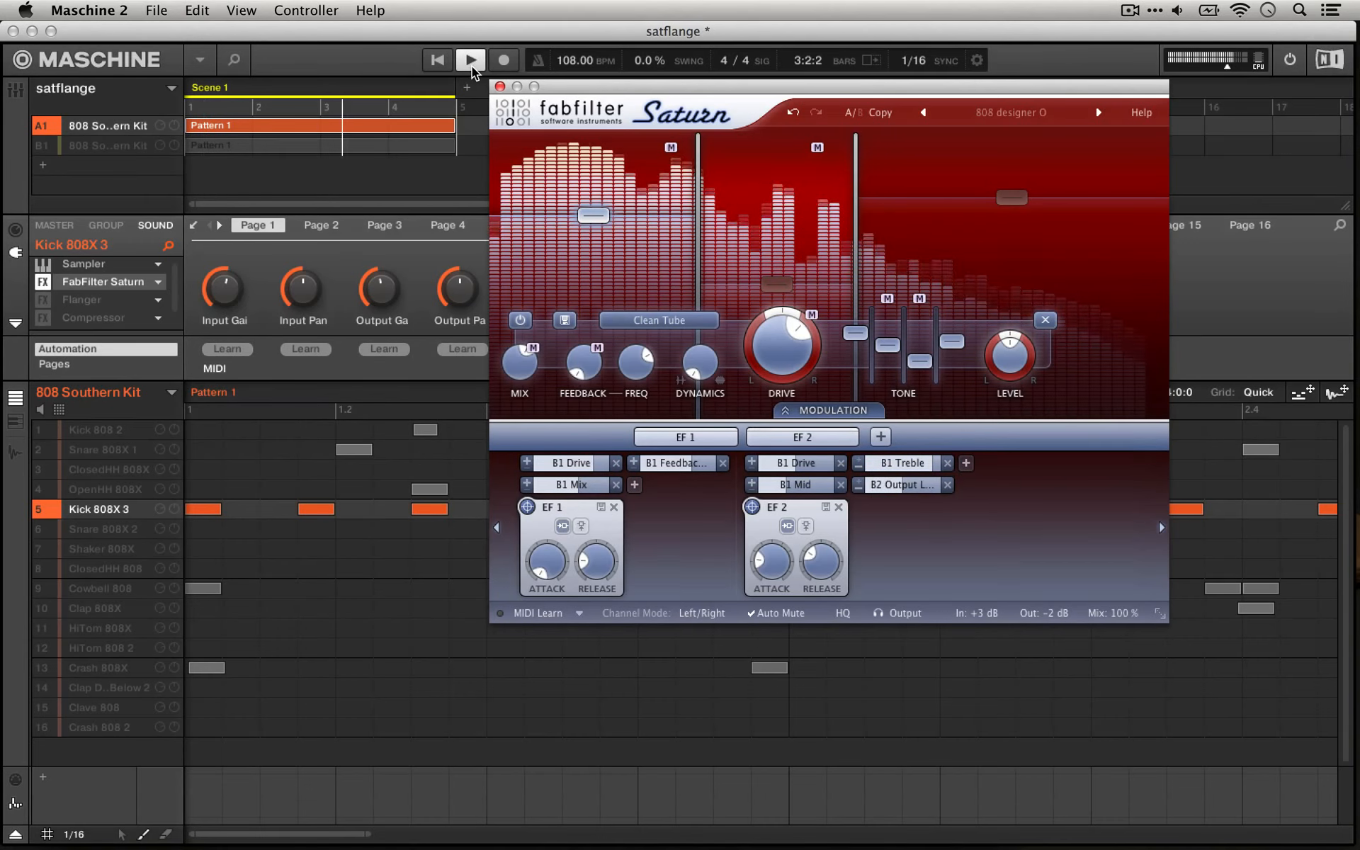
Check EF 2's release time and audition the kick with both envelope followers active.
{"action": "mouse_move", "coordinate": [814, 558]}
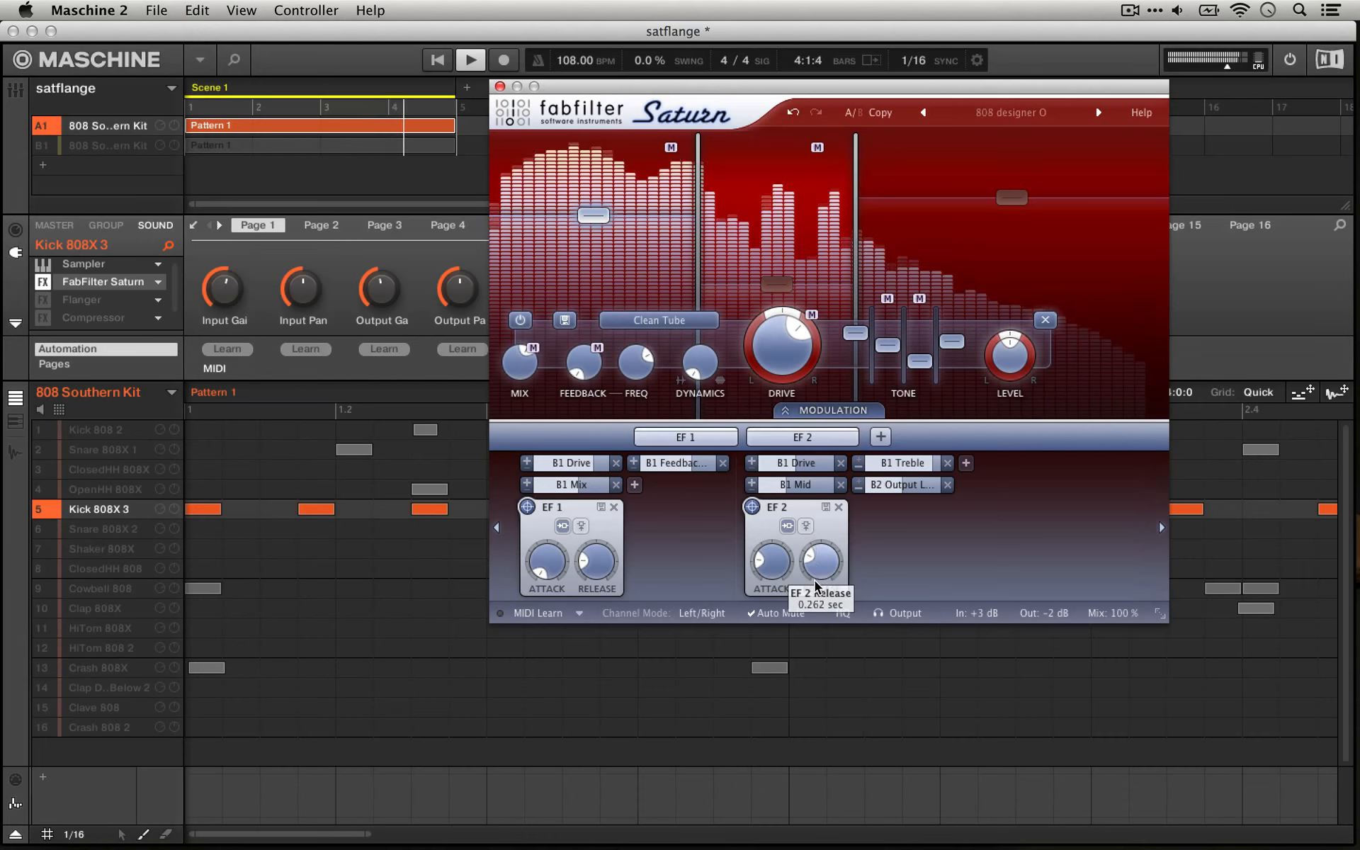
{"action": "left_click", "coordinate": [472, 62]}
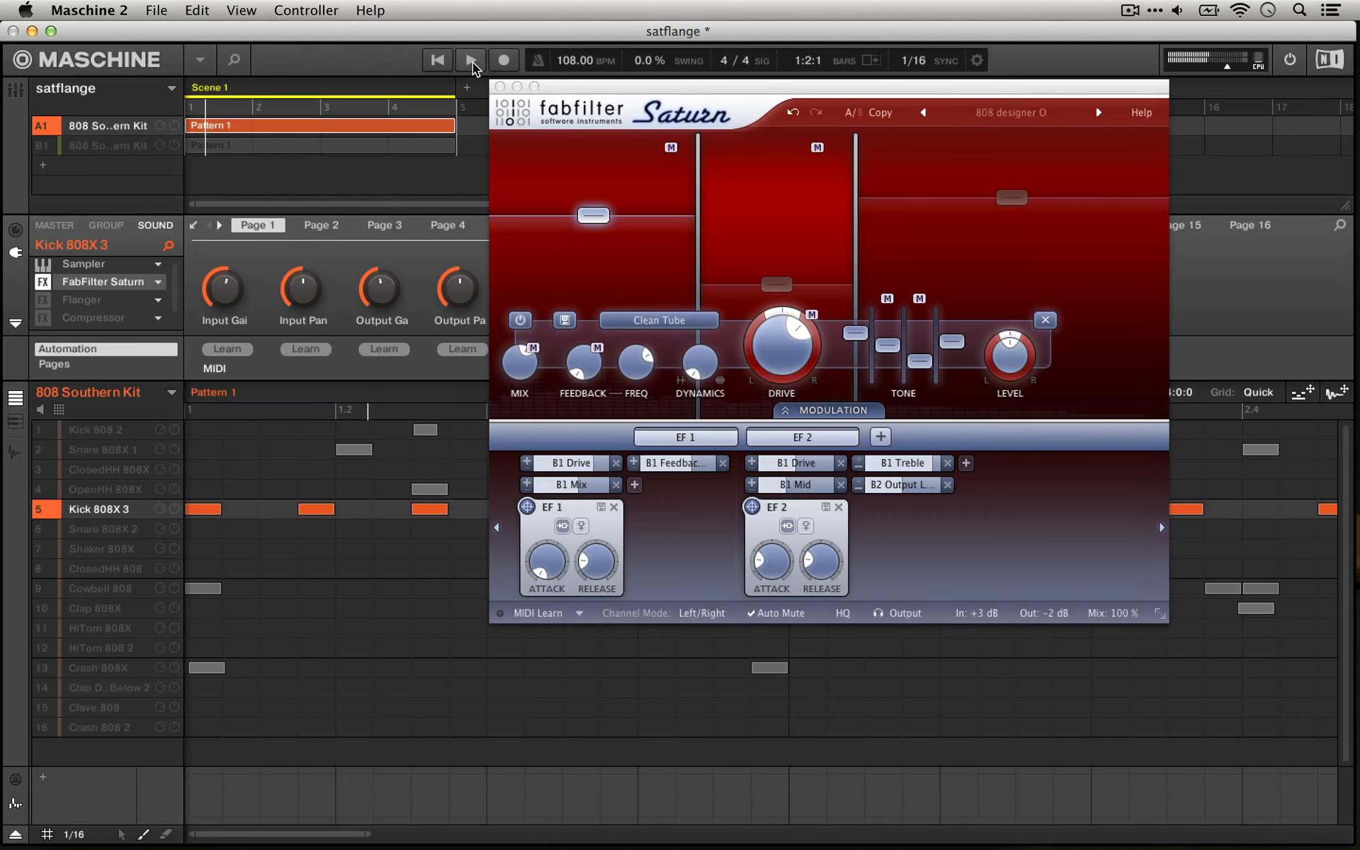
{"action": "left_click", "coordinate": [471, 61]}
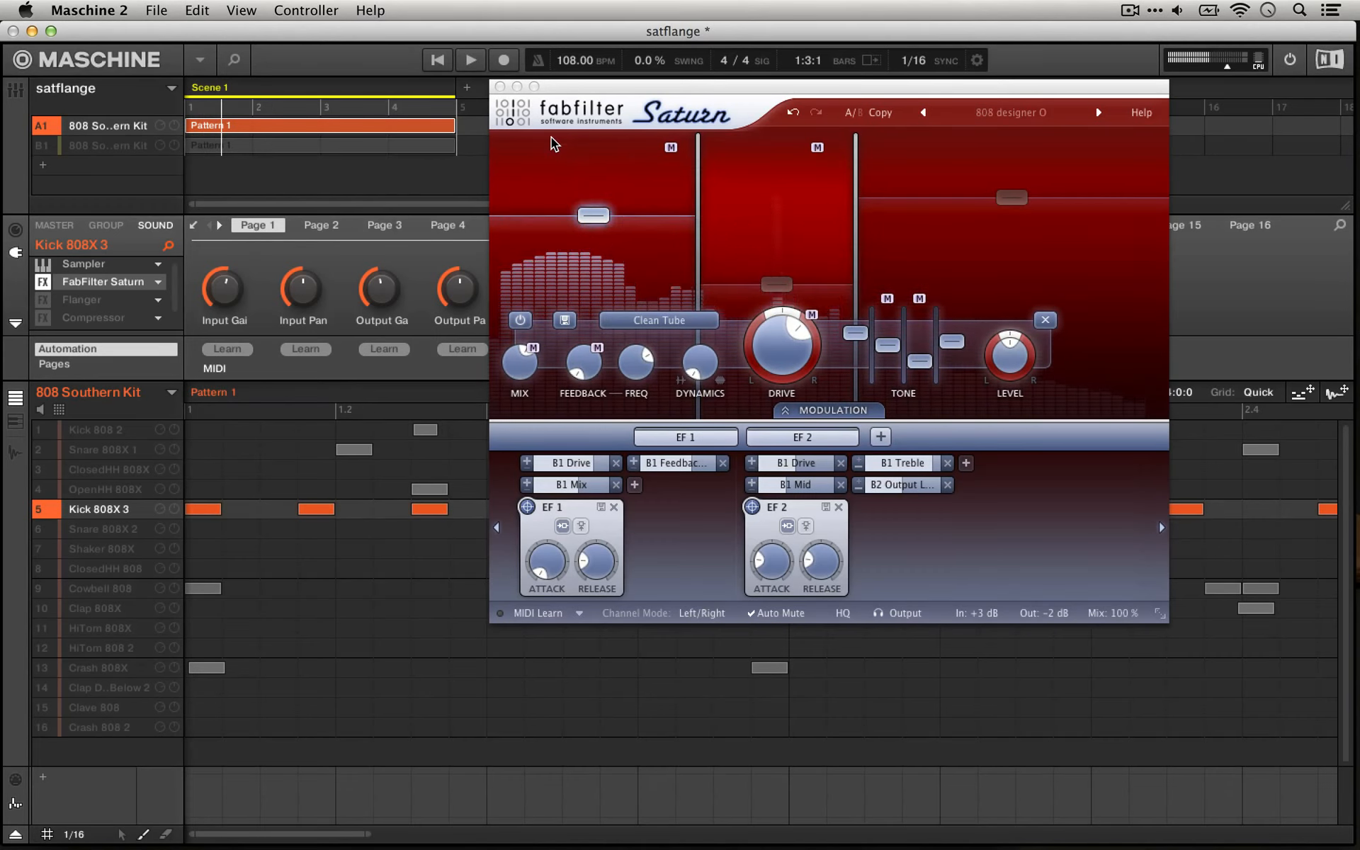
Close the FabFilter Saturn window and enable the Flanger on Kick 808X 3.
{"action": "left_click", "coordinate": [79, 300]}
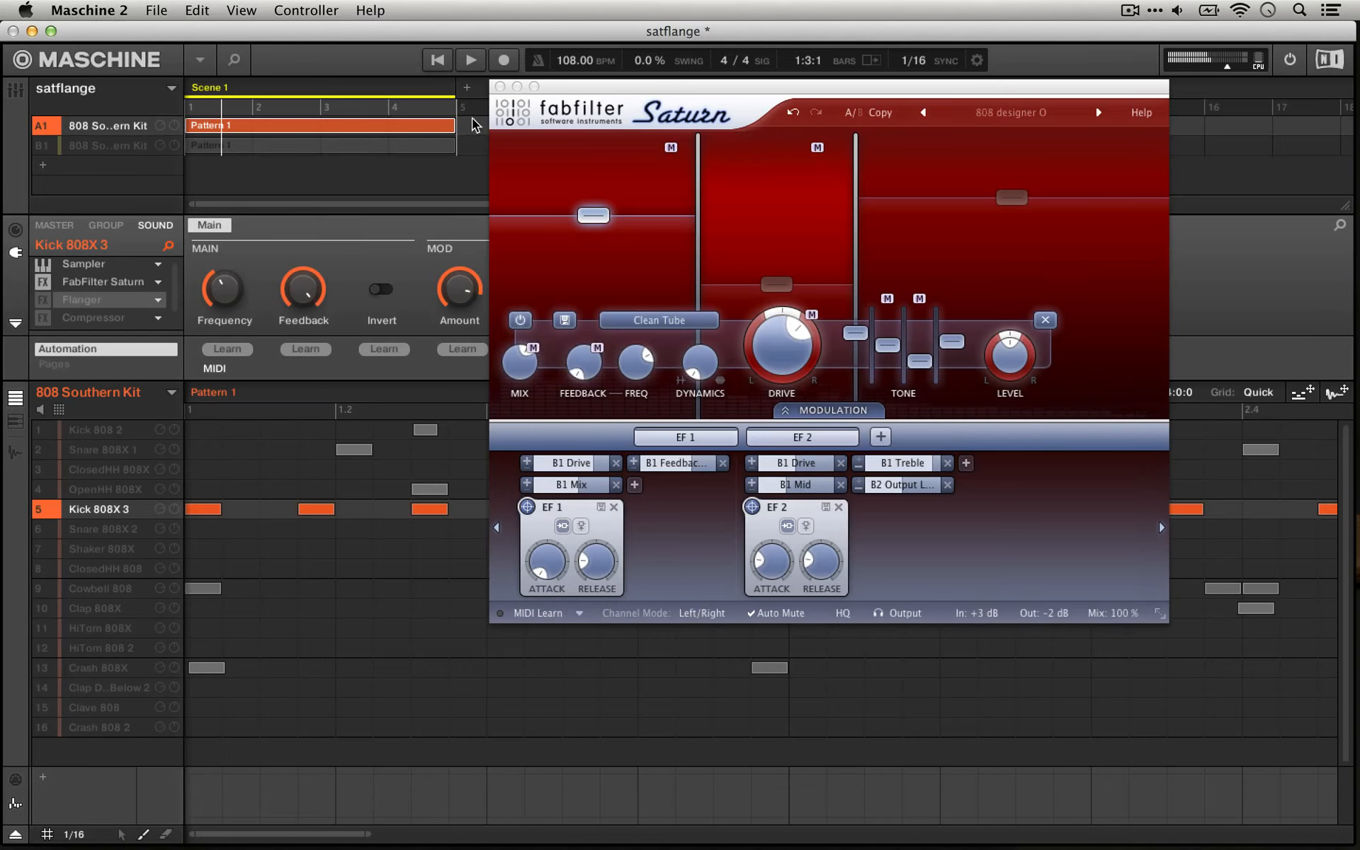
{"action": "left_click", "coordinate": [497, 86]}
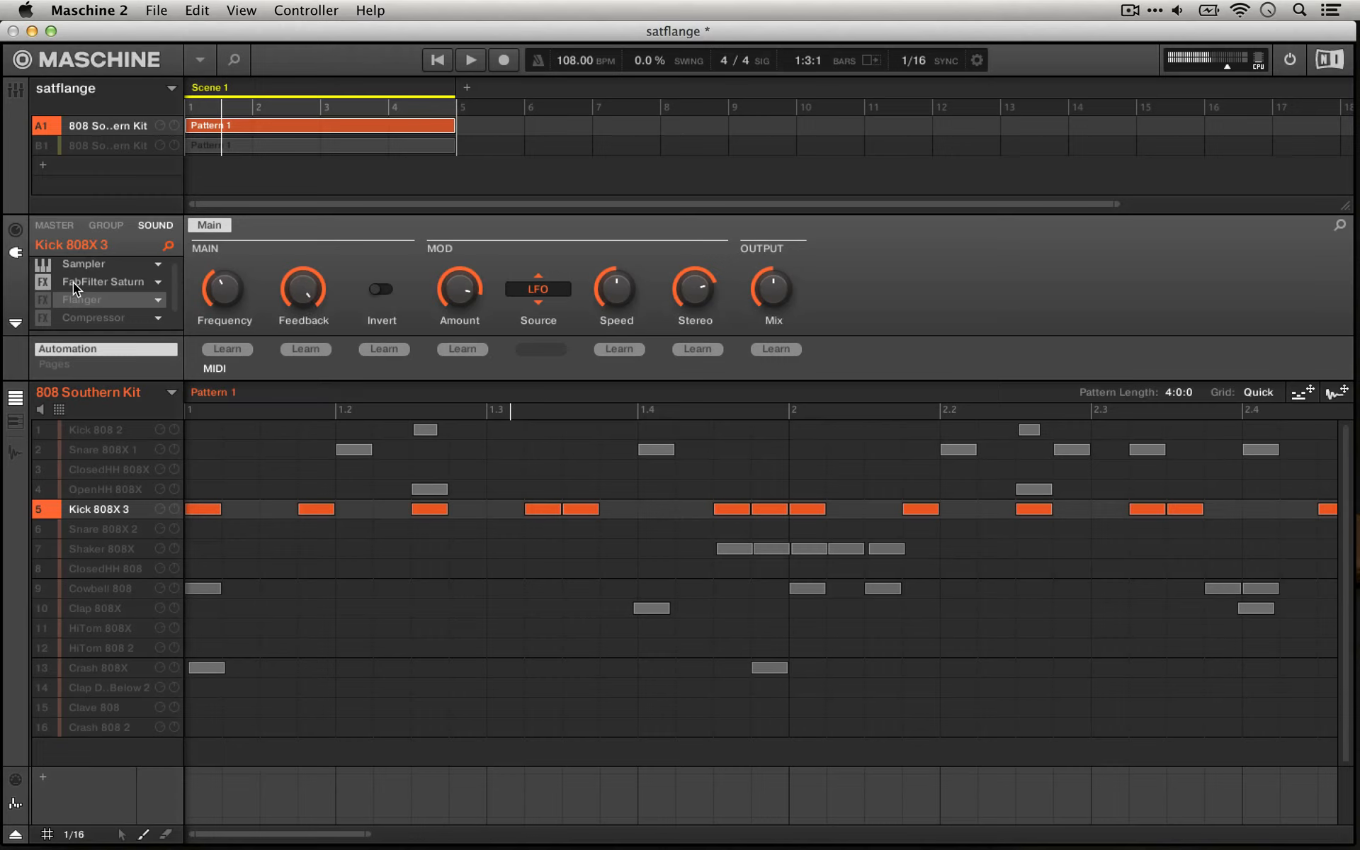
{"action": "left_click", "coordinate": [47, 299]}
Lower the Flanger's Frequency while playing the kick, and stop playback.
{"action": "key", "text": "space"}
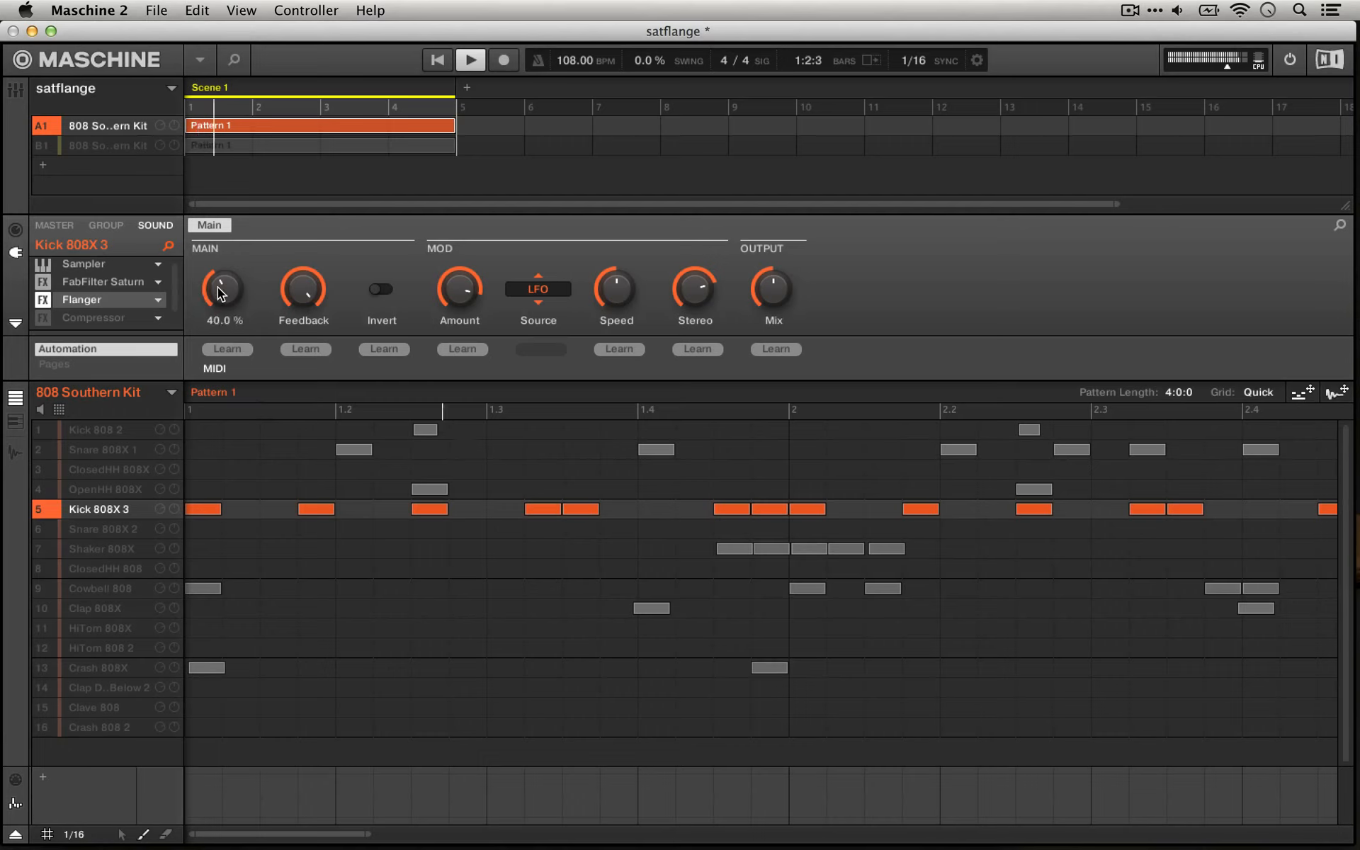
{"action": "left_click_drag", "start_coordinate": [225, 290], "coordinate": [225, 313]}
{"action": "left_click", "coordinate": [474, 58]}
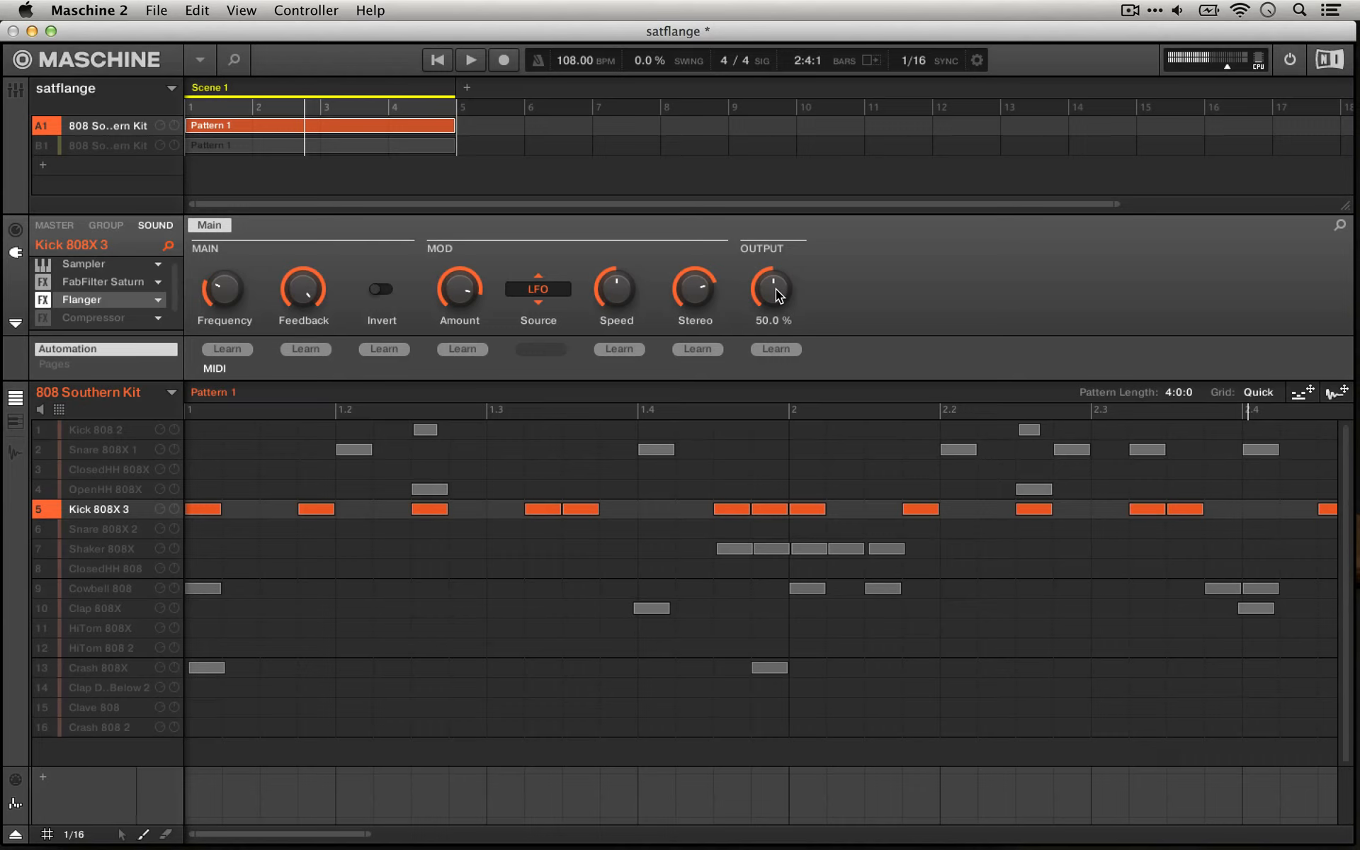
Reduce the Flanger's Mix and turn on Invert while auditioning the kick.
{"action": "left_click_drag", "start_coordinate": [776, 292], "coordinate": [777, 308]}
{"action": "left_click", "coordinate": [438, 61]}
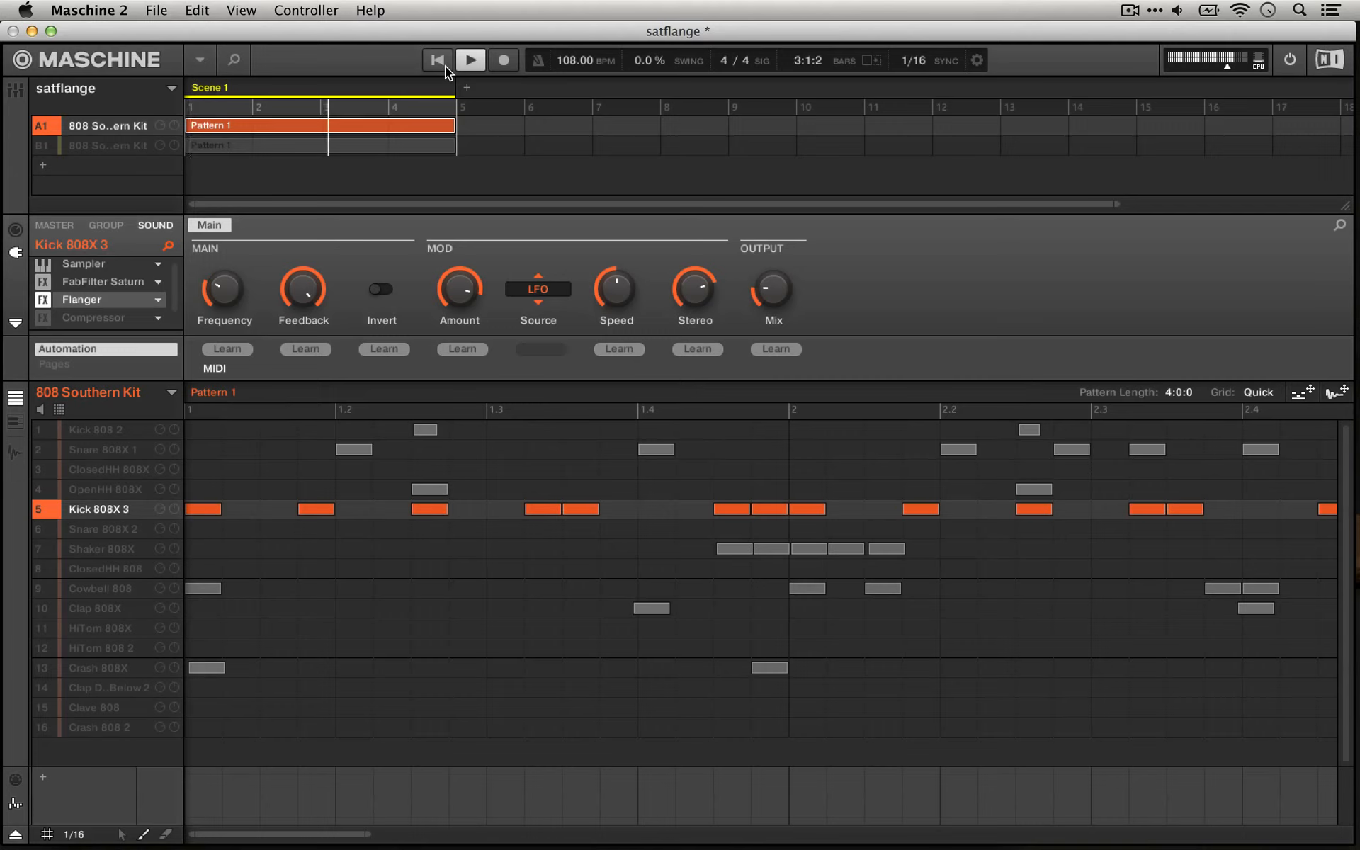
{"action": "left_click", "coordinate": [461, 62]}
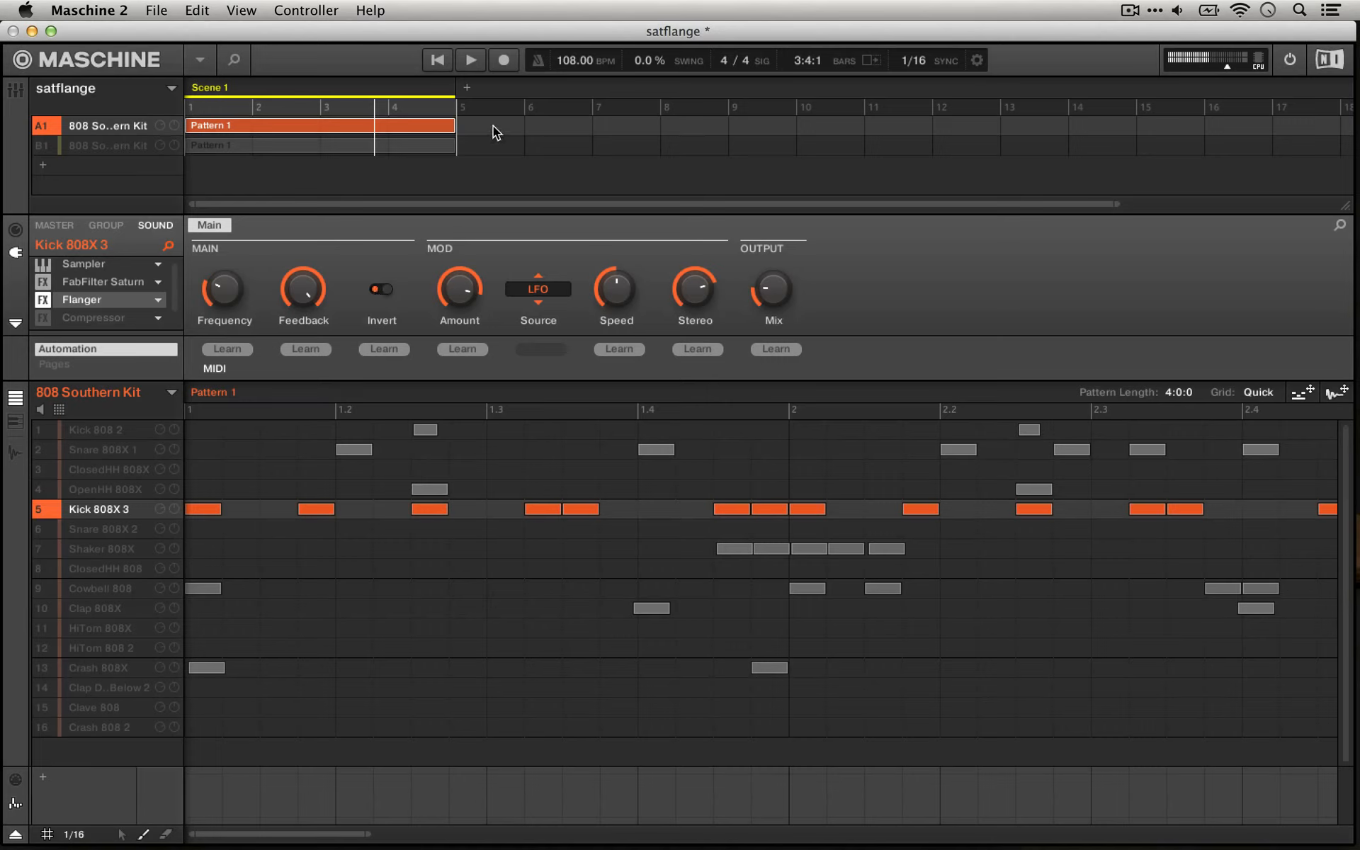
Reduce the Flanger's Mix further, enable the Compressor, and play the kick from the start.
{"action": "left_click", "coordinate": [432, 57]}
{"action": "left_click_drag", "start_coordinate": [754, 294], "coordinate": [754, 262]}
{"action": "left_click_drag", "start_coordinate": [771, 289], "coordinate": [772, 296]}
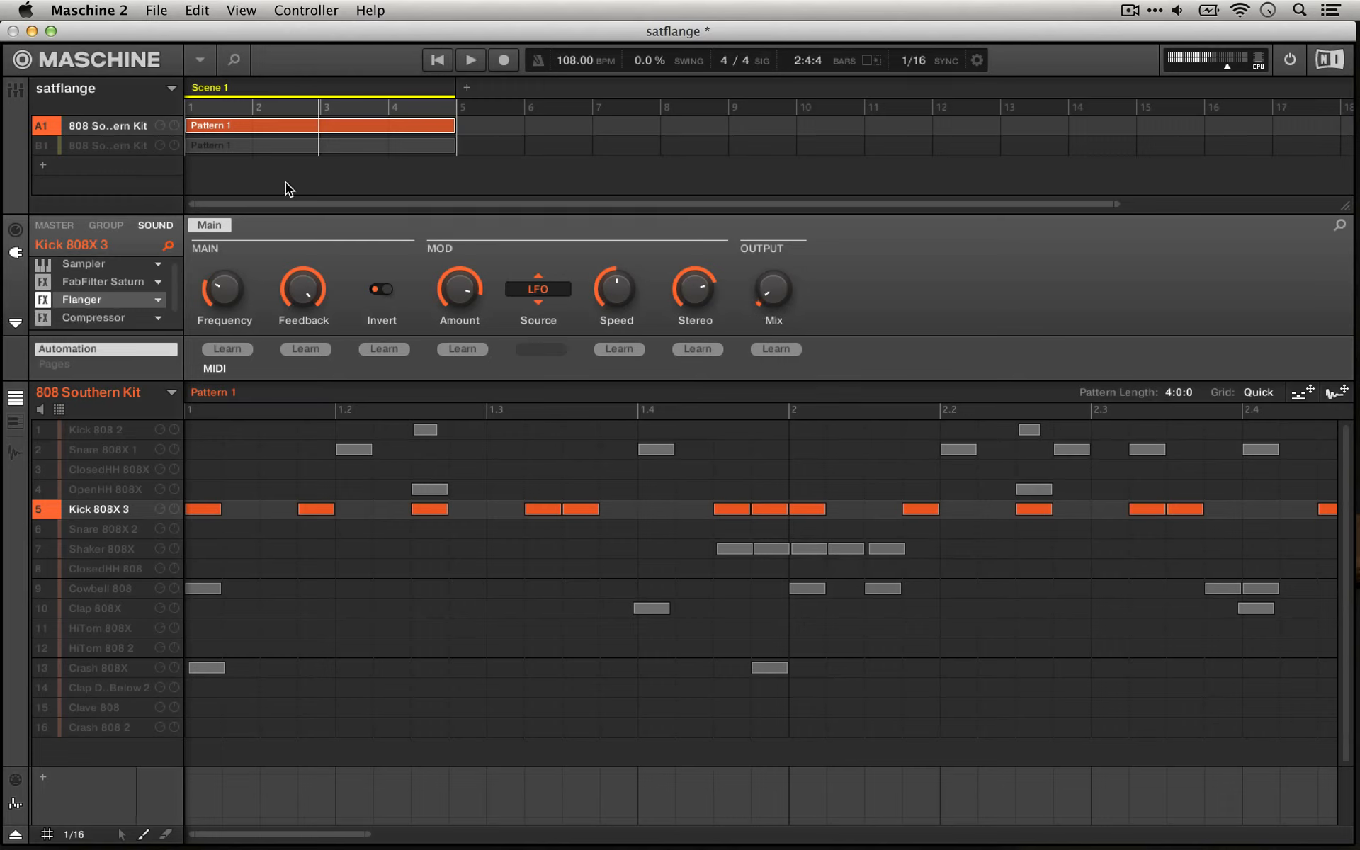
{"action": "left_click", "coordinate": [437, 61]}
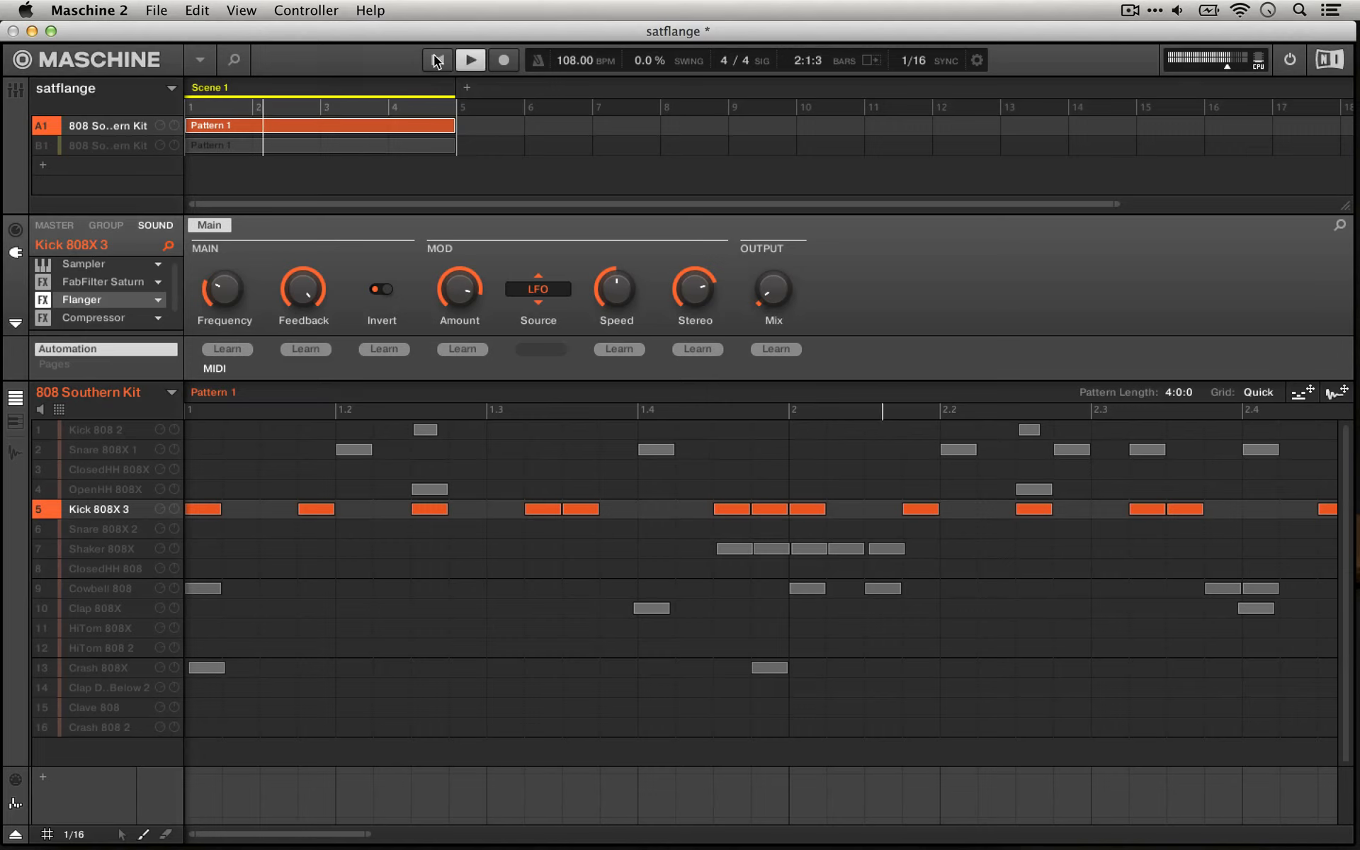
Stop playback, unsolo Kick 808X 3, and audition the full pattern with all sounds.
{"action": "left_click", "coordinate": [474, 58]}
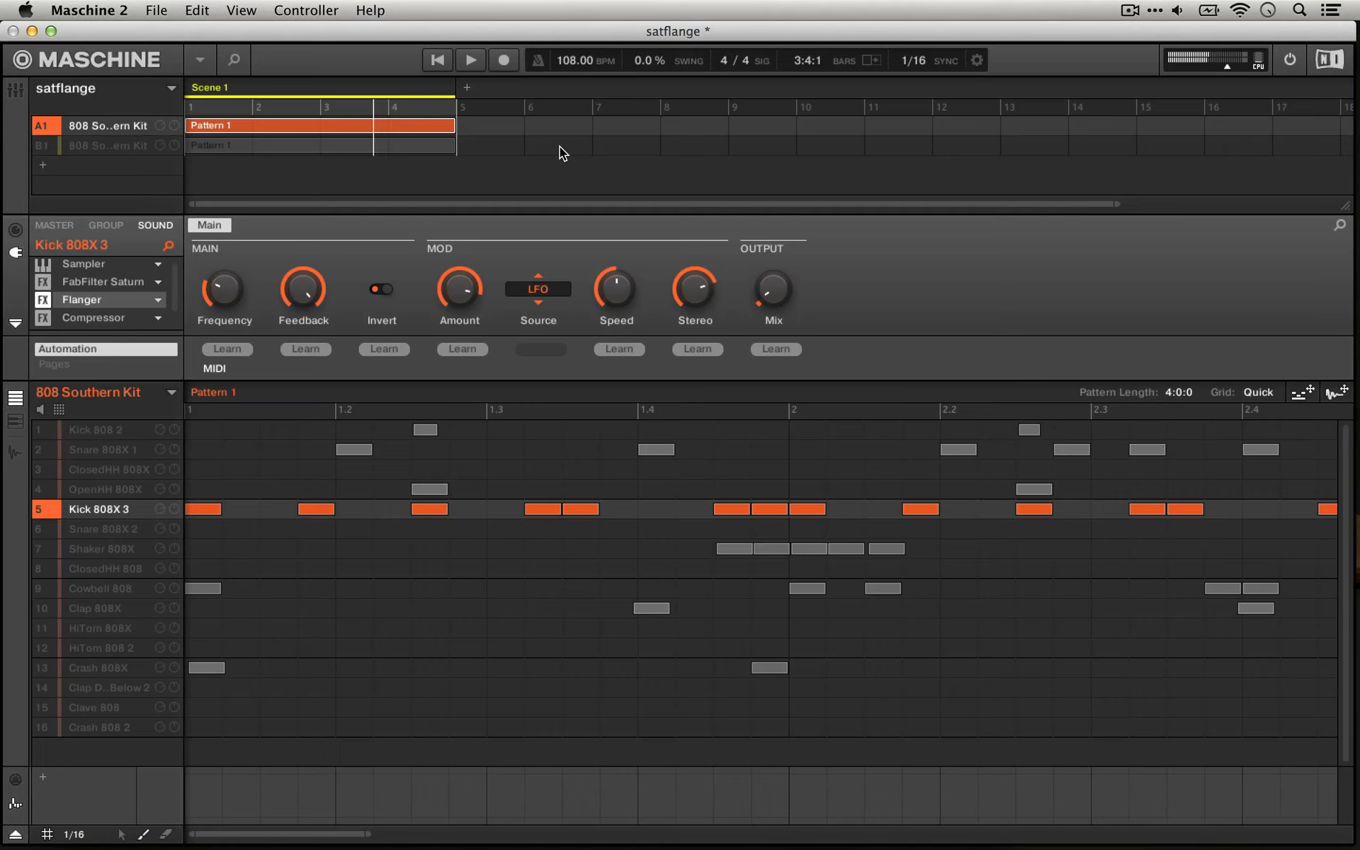
{"action": "left_click", "coordinate": [37, 510]}
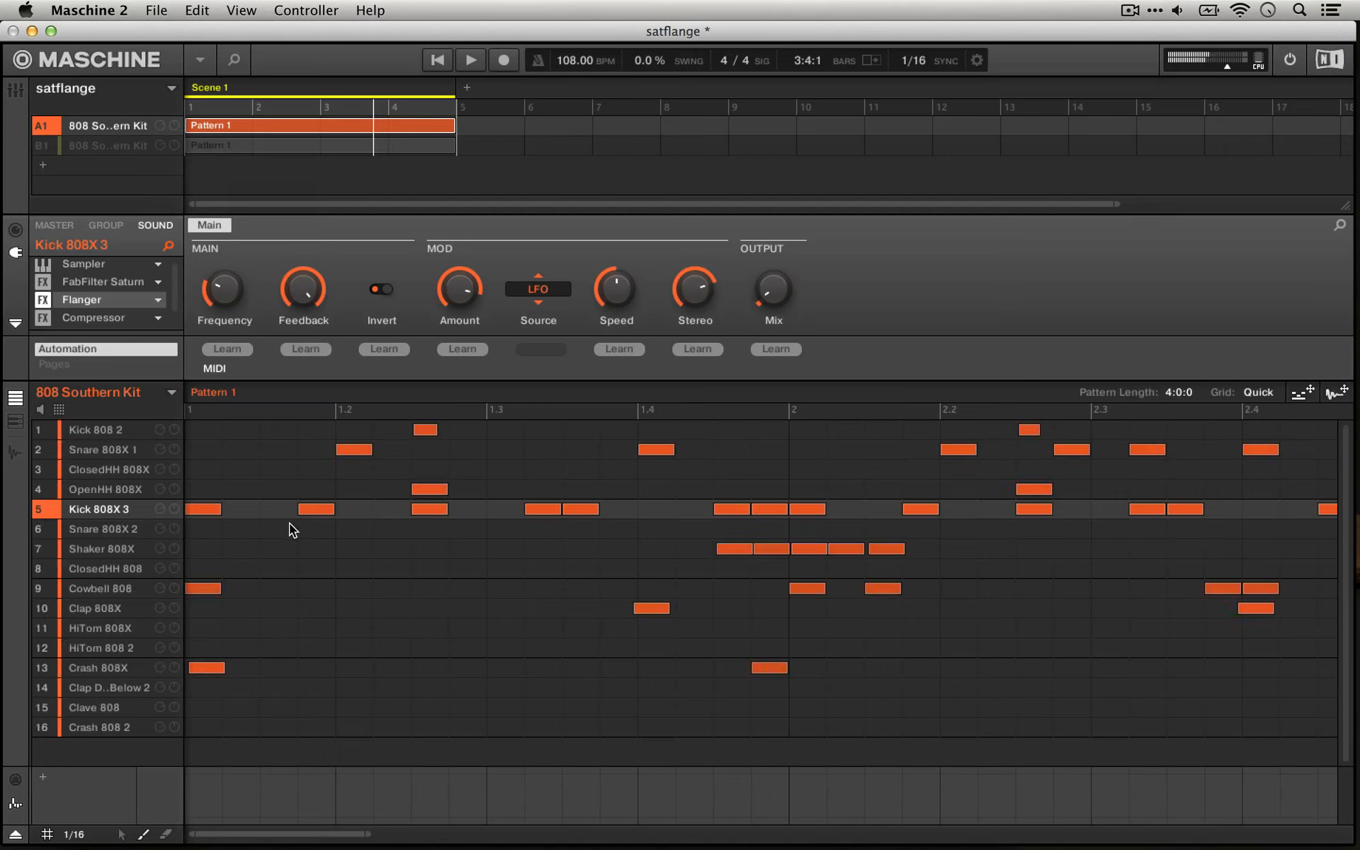
{"action": "key", "text": "space"}
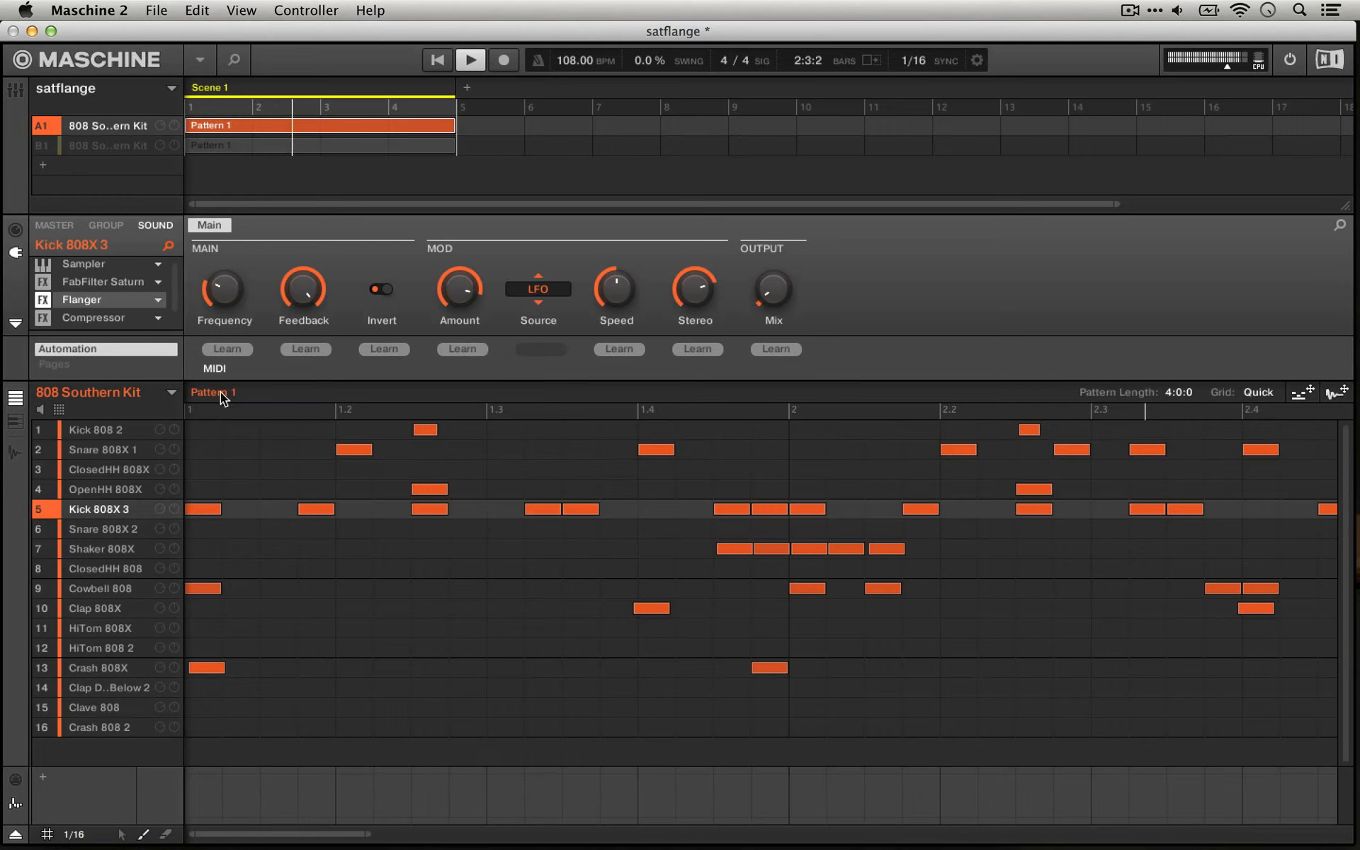
{"action": "key", "text": "space"}
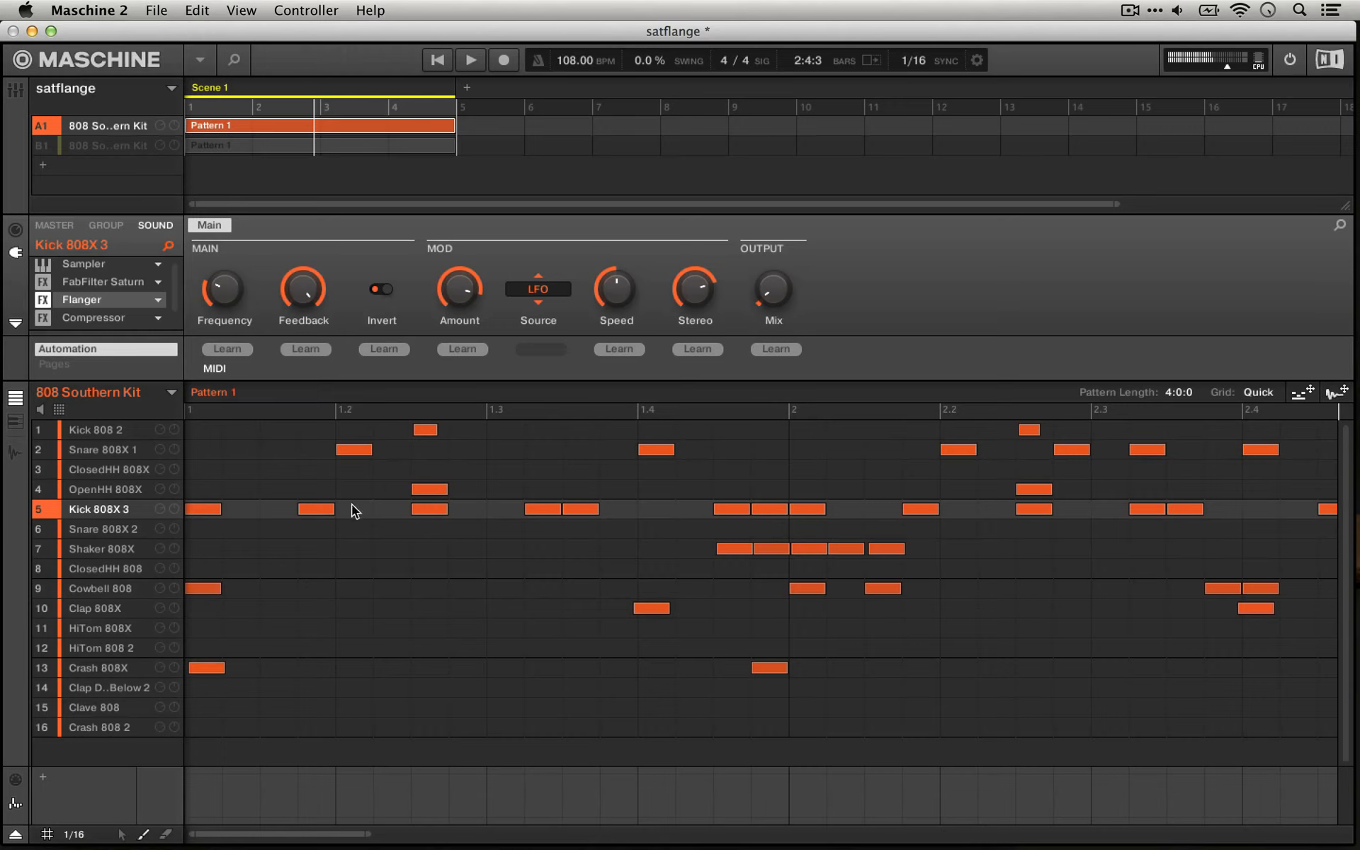
Erase the four Kick 808X 3 notes between the first downbeat and beat 1.4, and audition the pattern.
{"action": "left_click_drag", "start_coordinate": [622, 524], "coordinate": [256, 506]}
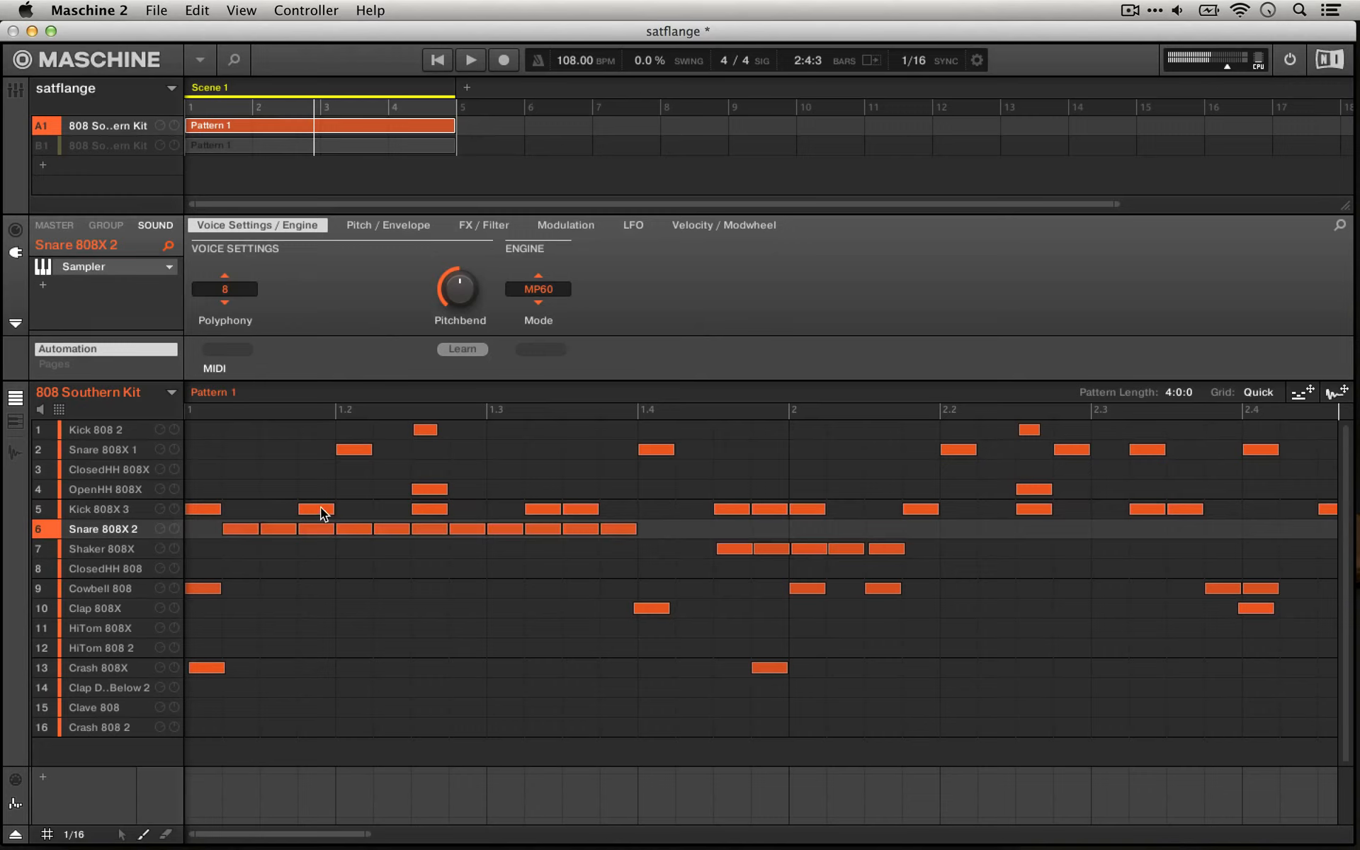
{"action": "left_click_drag", "start_coordinate": [624, 530], "coordinate": [212, 533]}
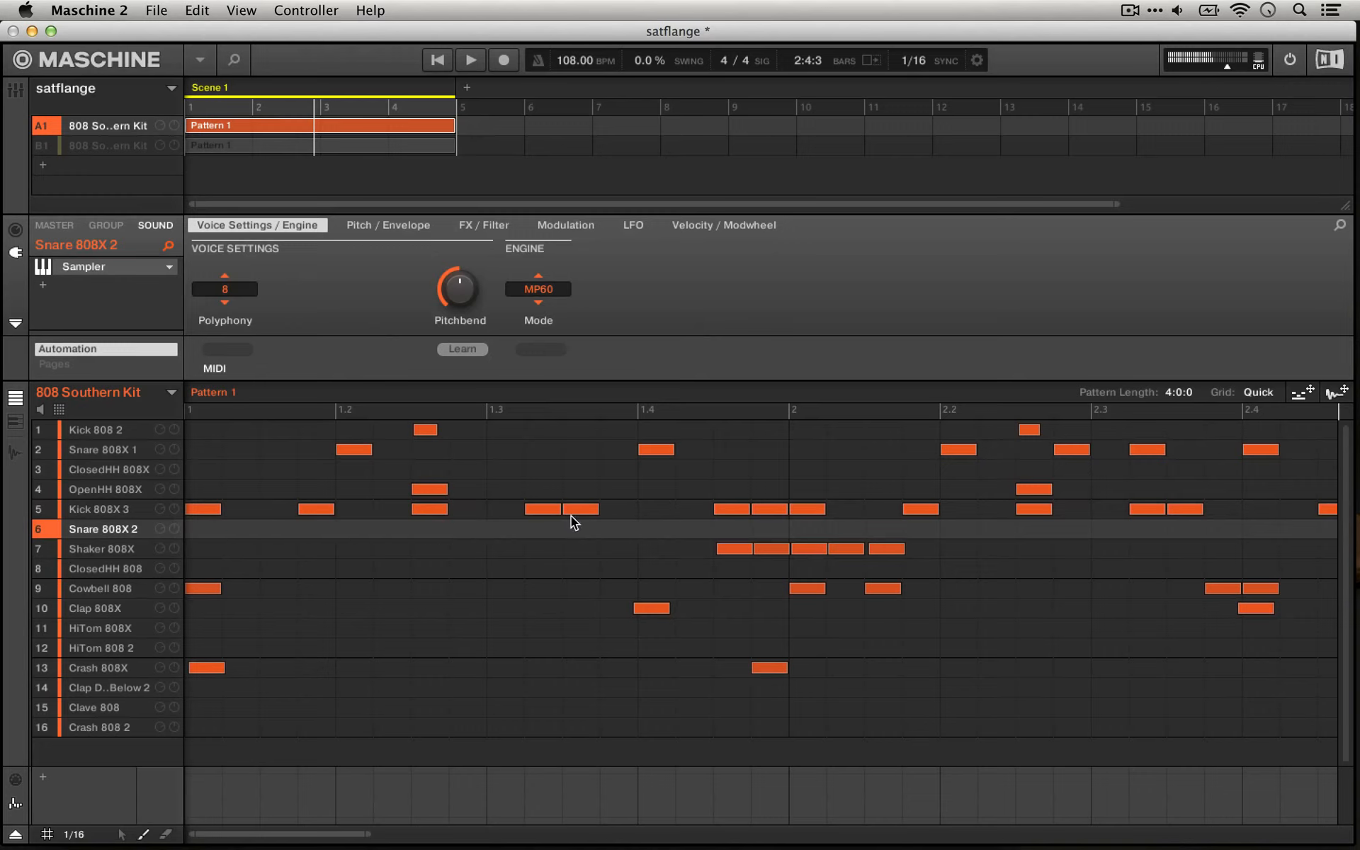
{"action": "left_click_drag", "start_coordinate": [571, 515], "coordinate": [349, 511]}
{"action": "key", "text": "space"}
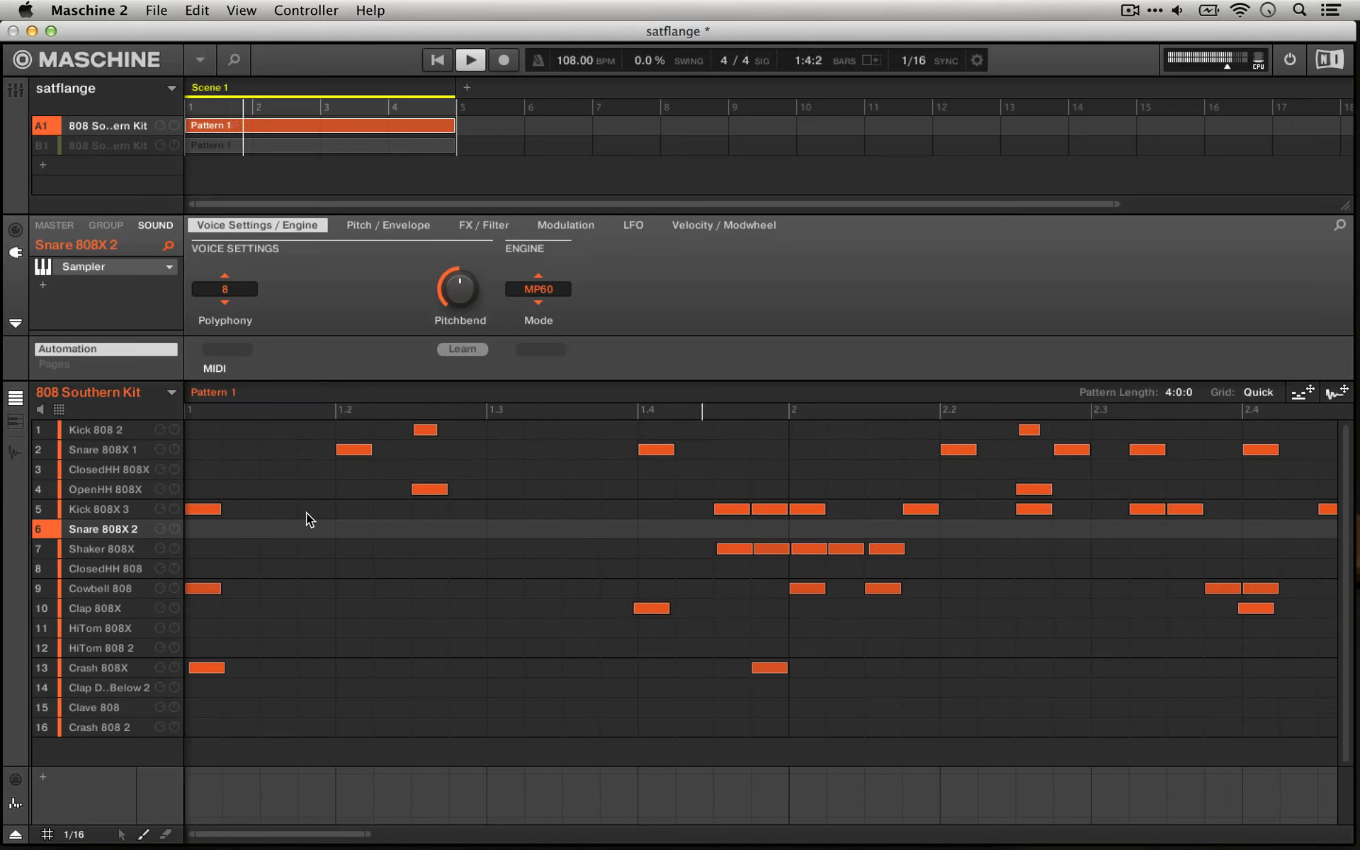
{"action": "key", "text": "space"}
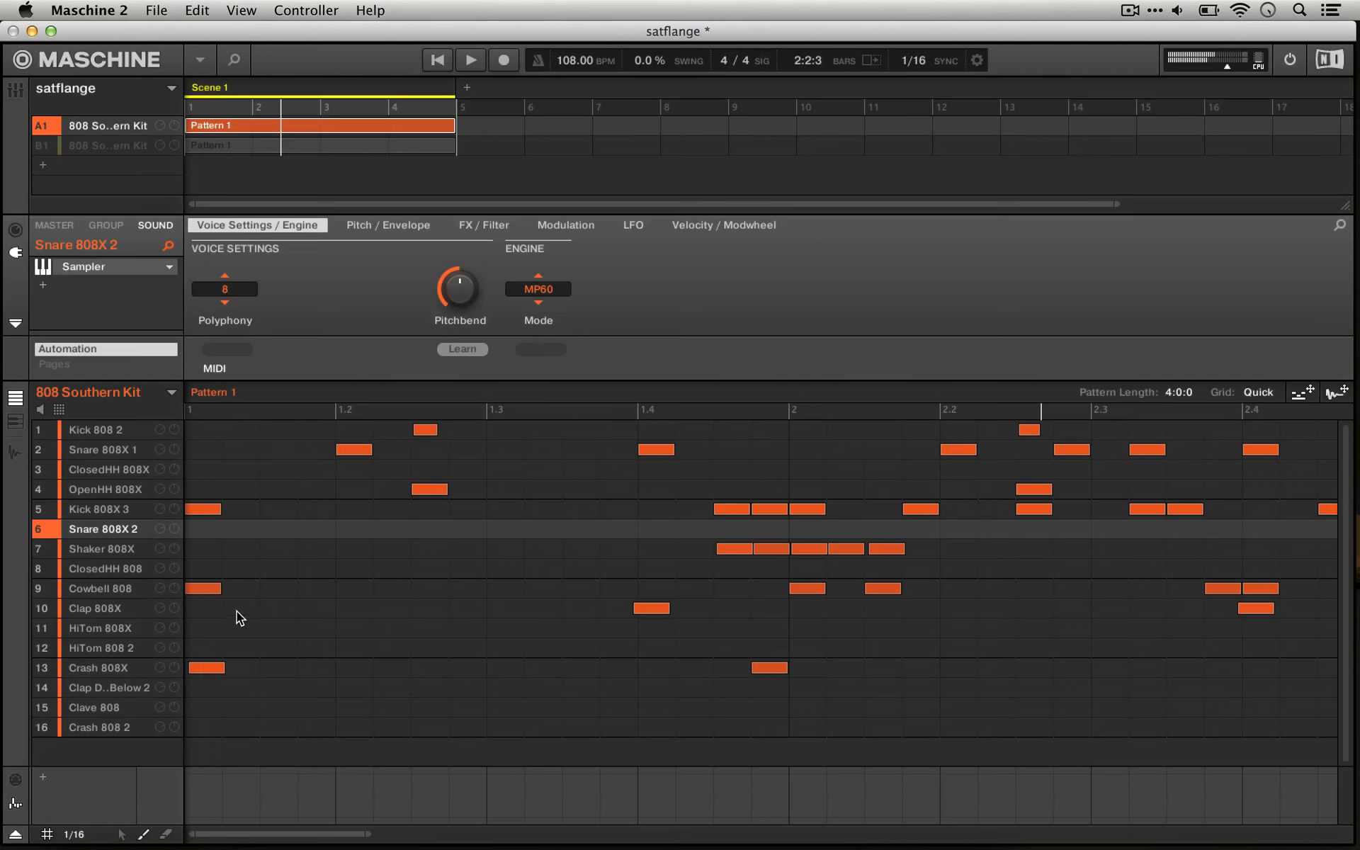
Try out the first Filter 1 macro on Cowbell 808, and view the FabFilter Saturn parameters of Kick 808X 3.
{"action": "left_click", "coordinate": [133, 584]}
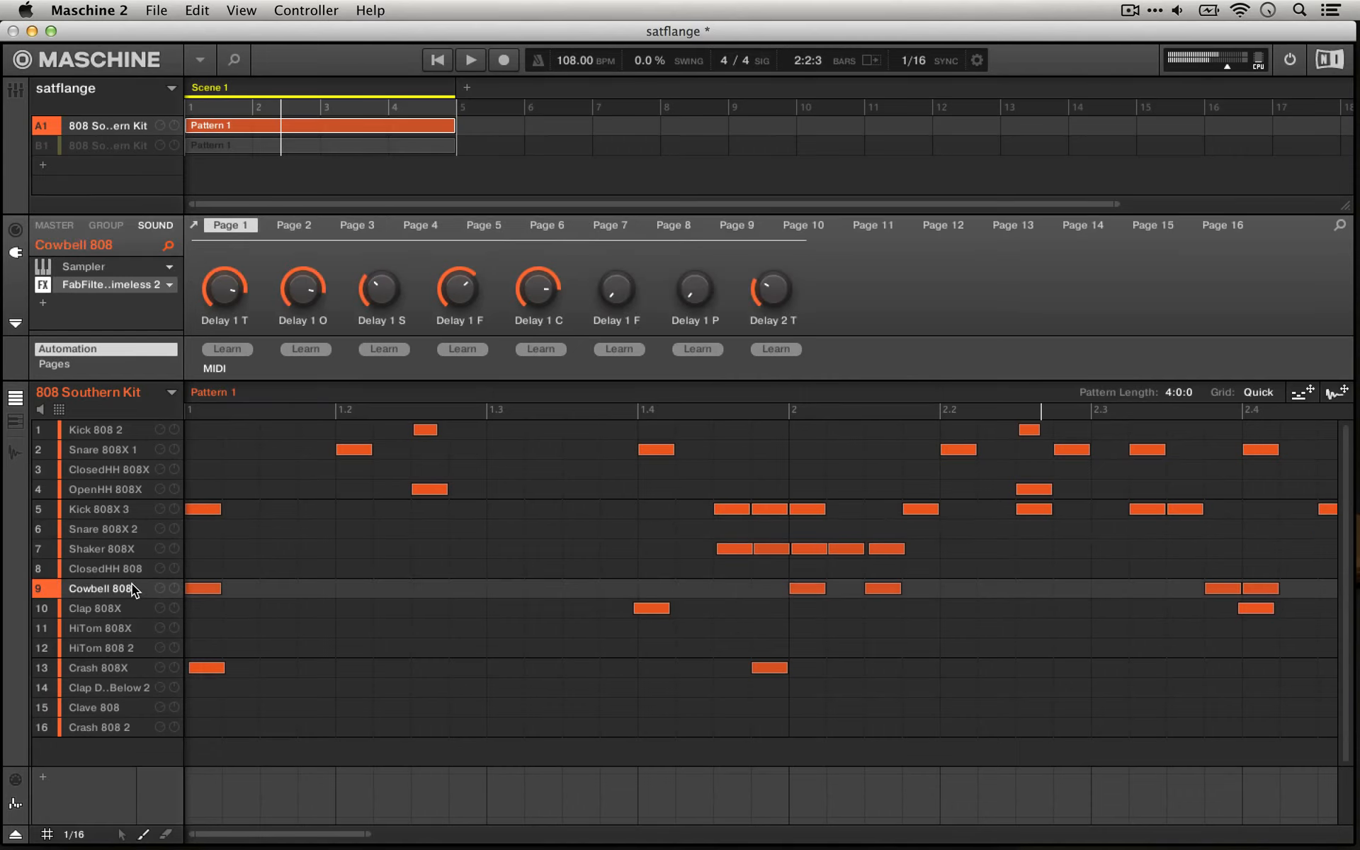
{"action": "left_click", "coordinate": [14, 230]}
{"action": "mouse_move", "coordinate": [388, 290]}
{"action": "left_mouse_down"}
{"action": "mouse_move", "coordinate": [388, 304]}
{"action": "mouse_move", "coordinate": [388, 262]}
{"action": "left_mouse_up"}
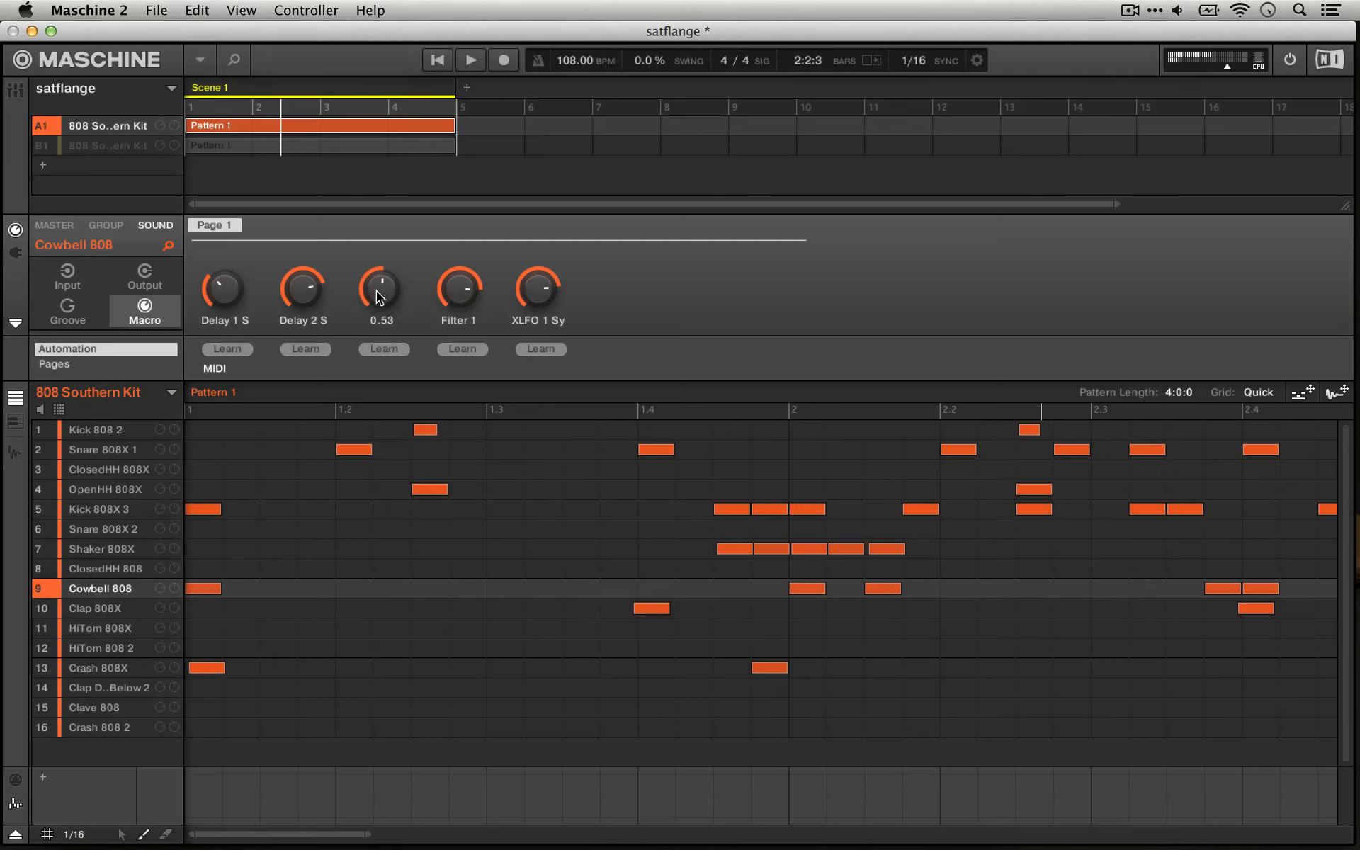
{"action": "mouse_move", "coordinate": [376, 290]}
{"action": "left_mouse_down"}
{"action": "mouse_move", "coordinate": [376, 311]}
{"action": "mouse_move", "coordinate": [376, 241]}
{"action": "mouse_move", "coordinate": [376, 354]}
{"action": "mouse_move", "coordinate": [376, 269]}
{"action": "mouse_move", "coordinate": [376, 305]}
{"action": "left_mouse_up"}
{"action": "left_click", "coordinate": [16, 252]}
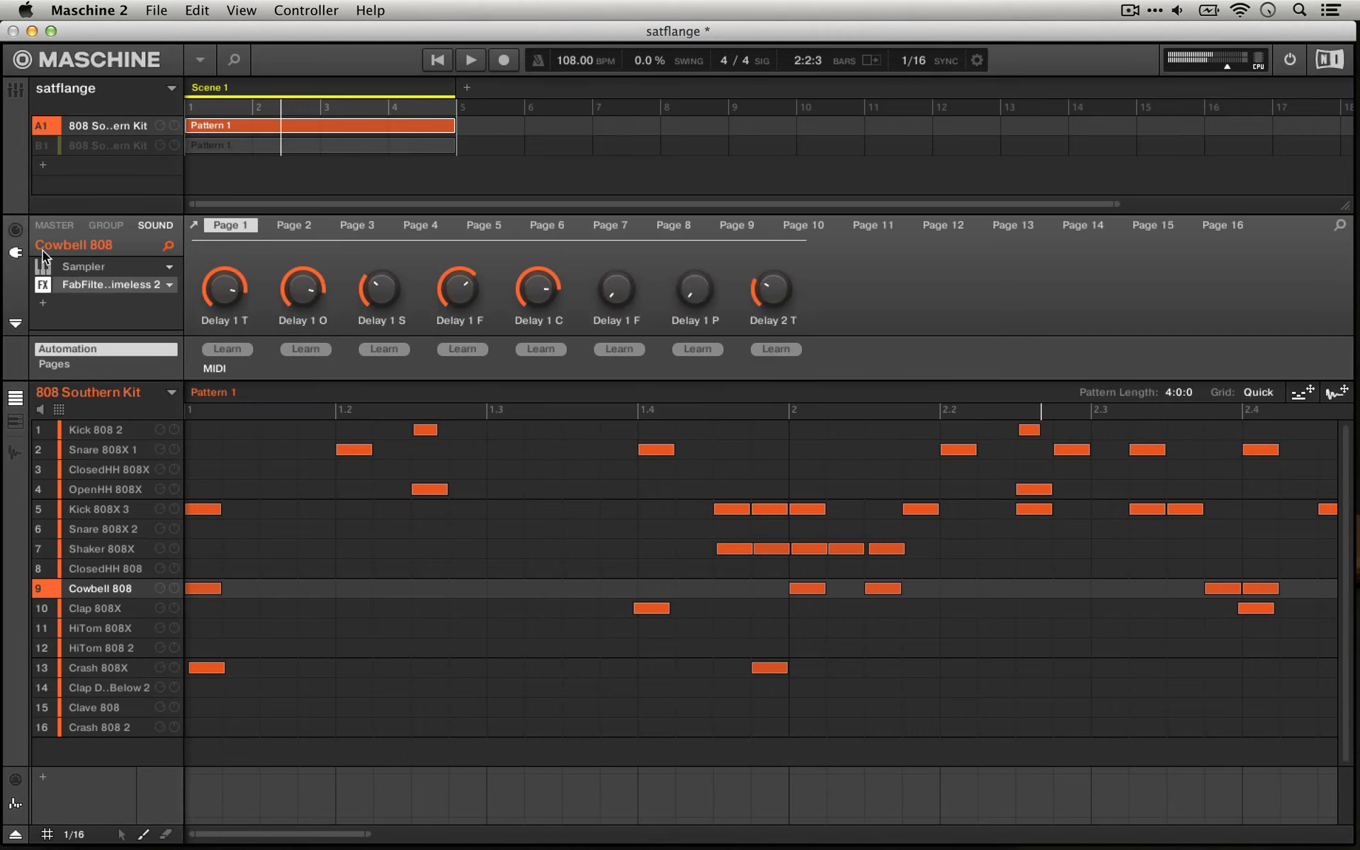
{"action": "left_click", "coordinate": [98, 509]}
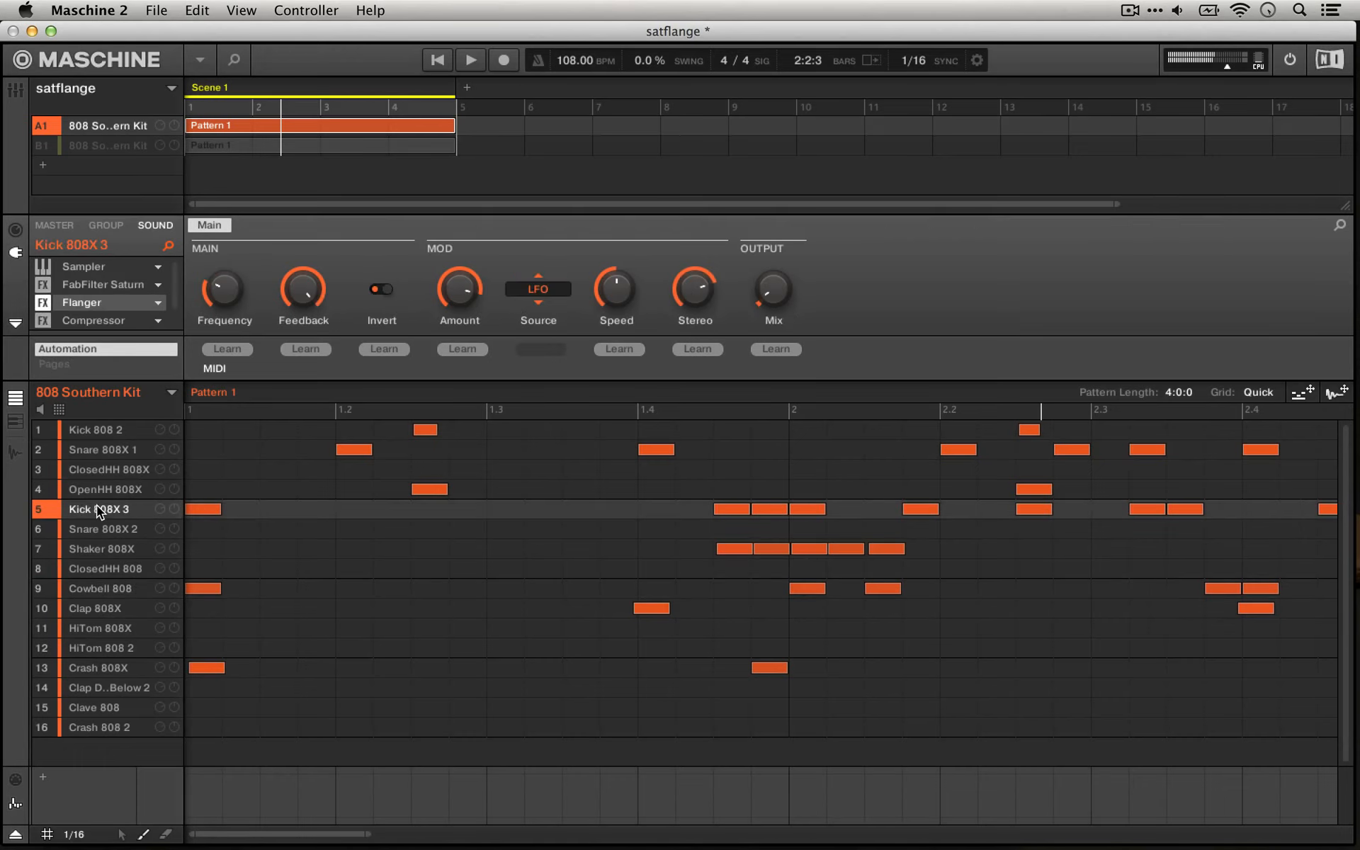
{"action": "left_click", "coordinate": [85, 286]}
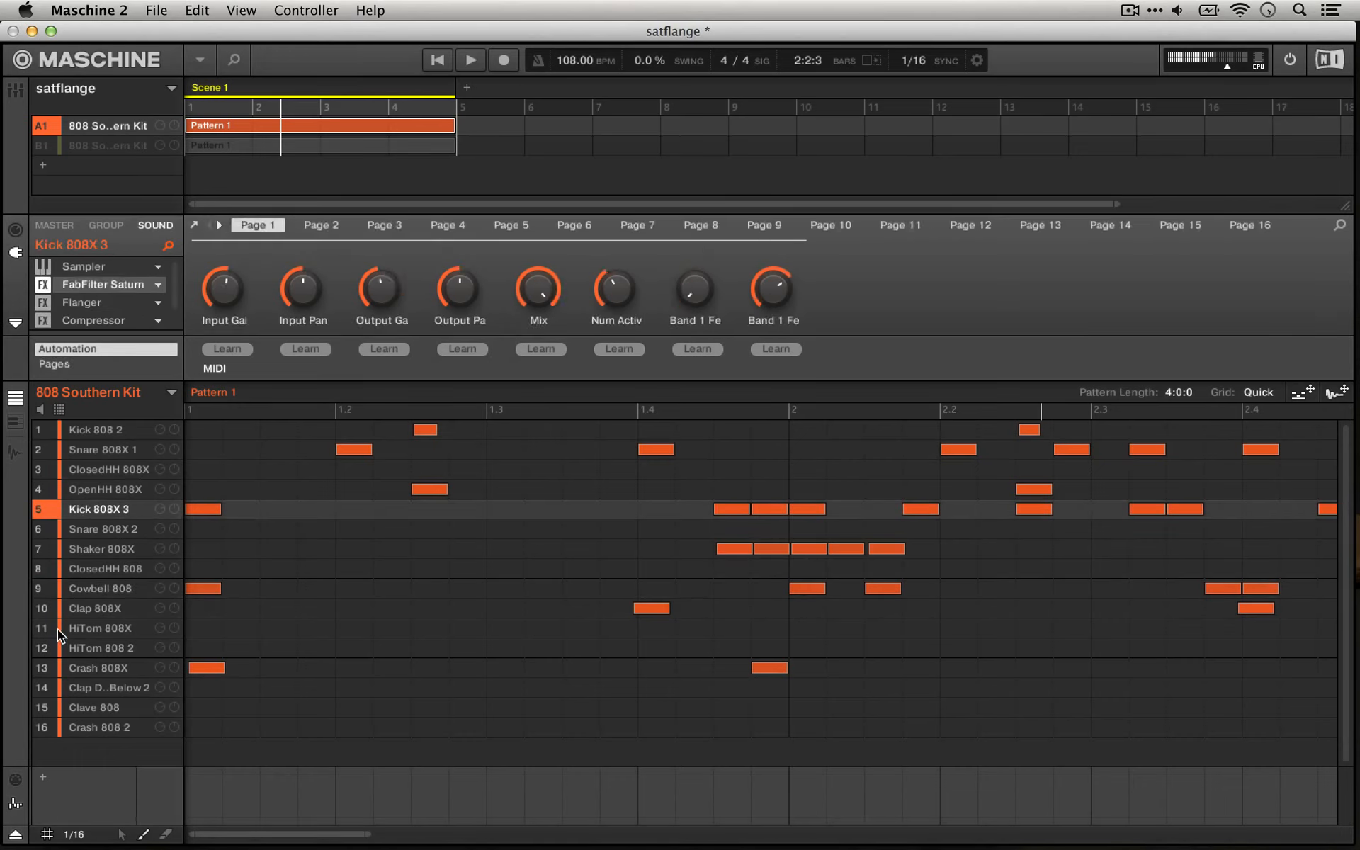
Play the pattern and raise the first Filter 1 macro on Cowbell 808.
{"action": "left_click", "coordinate": [106, 588]}
{"action": "key", "text": "space"}
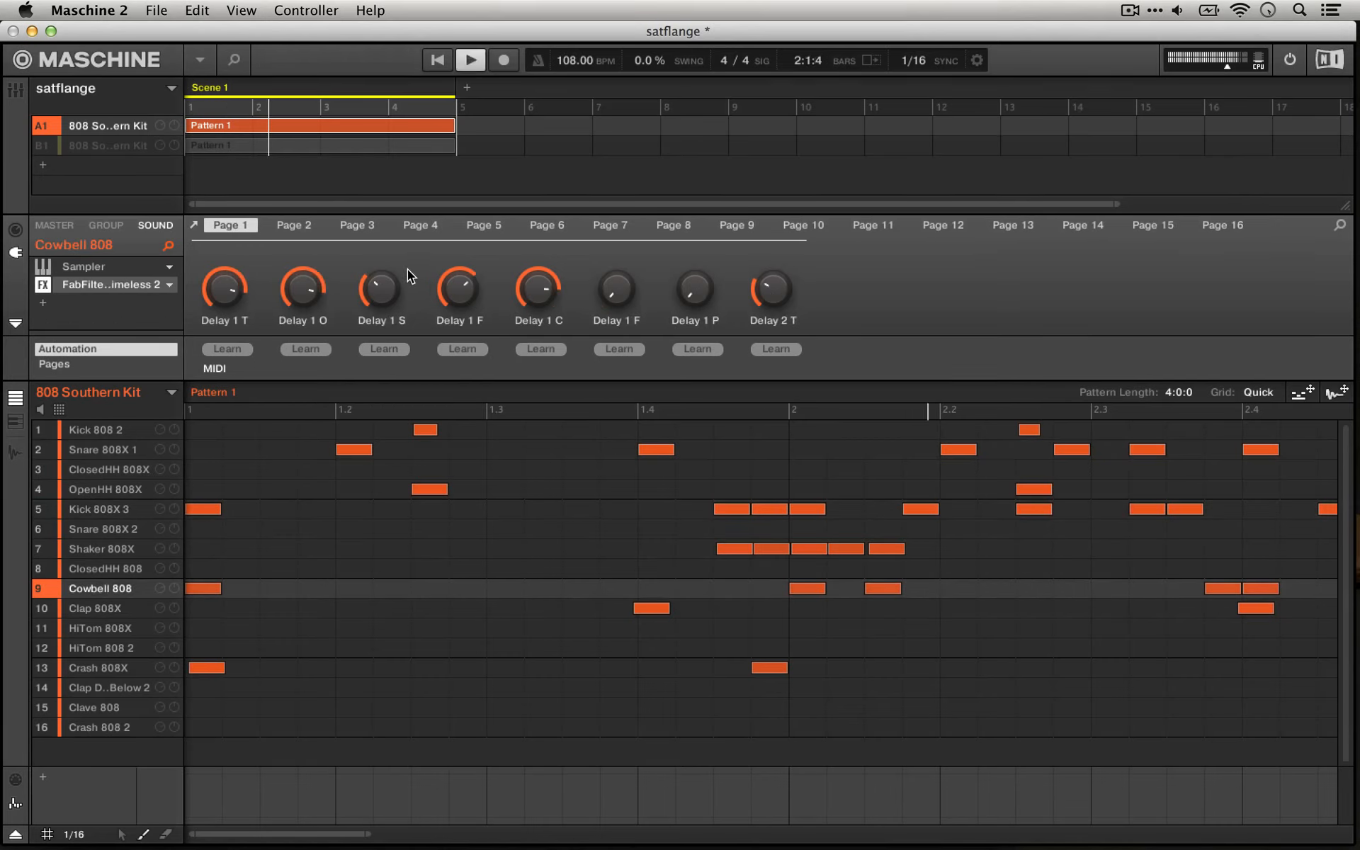
{"action": "left_click", "coordinate": [15, 230]}
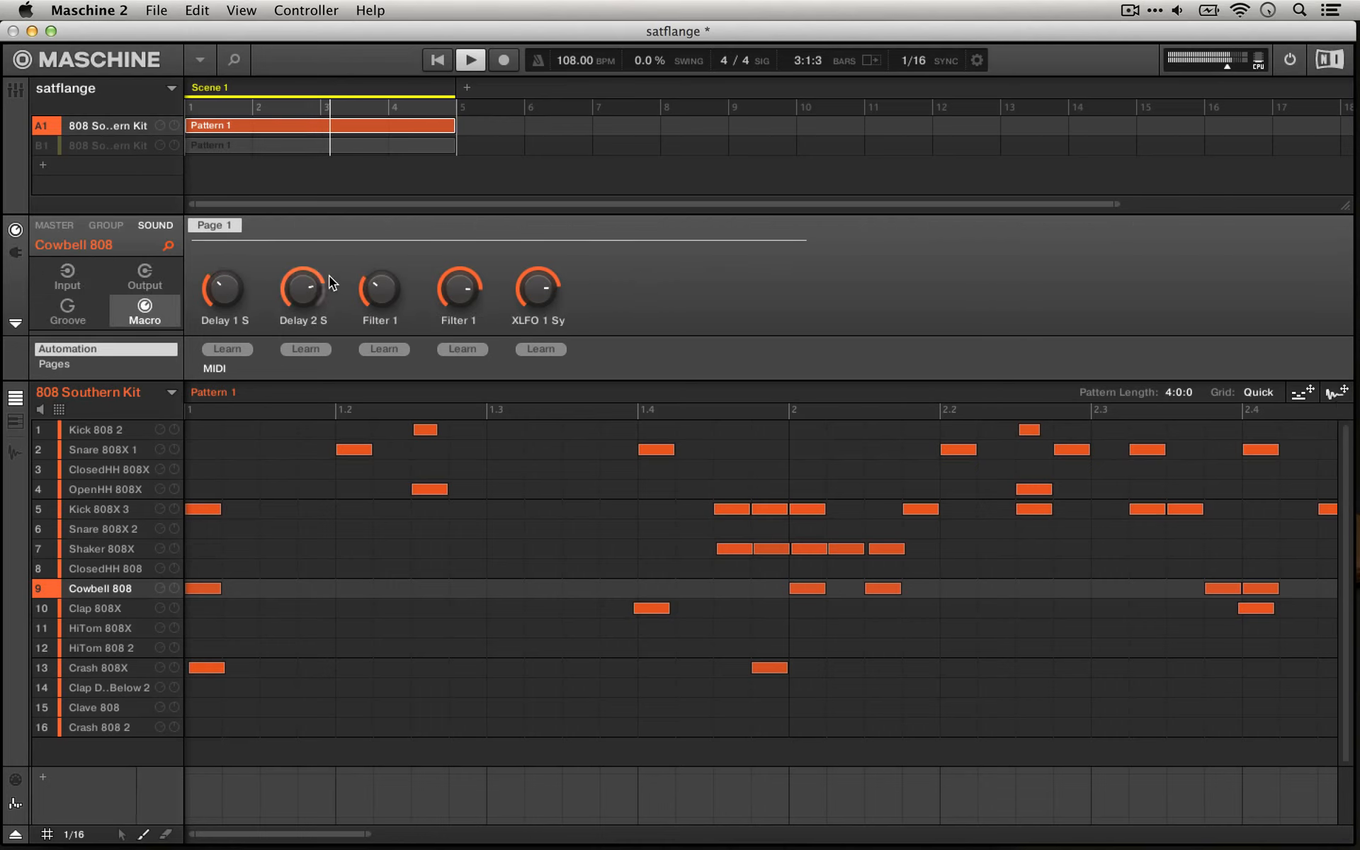
{"action": "mouse_move", "coordinate": [380, 299]}
{"action": "left_mouse_down"}
{"action": "mouse_move", "coordinate": [380, 260]}
{"action": "mouse_move", "coordinate": [375, 295]}
{"action": "left_mouse_up"}
Add Kick 808X 3 notes on beats 1.2, 1.3 and 1.4, plus one a sixteenth before 1.4.
{"action": "left_click", "coordinate": [340, 507]}
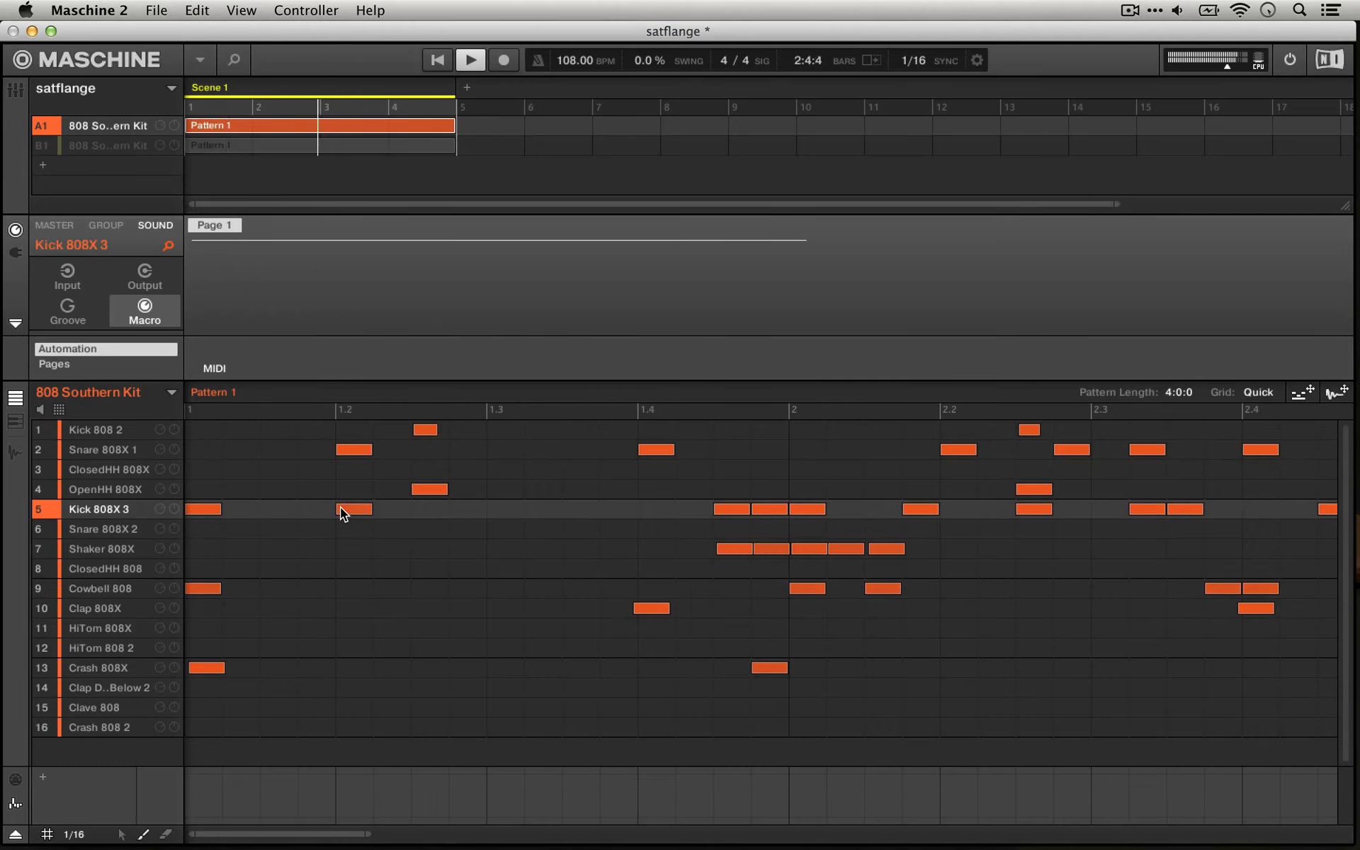
{"action": "left_click", "coordinate": [510, 504]}
{"action": "left_click", "coordinate": [610, 508]}
{"action": "left_click", "coordinate": [659, 509]}
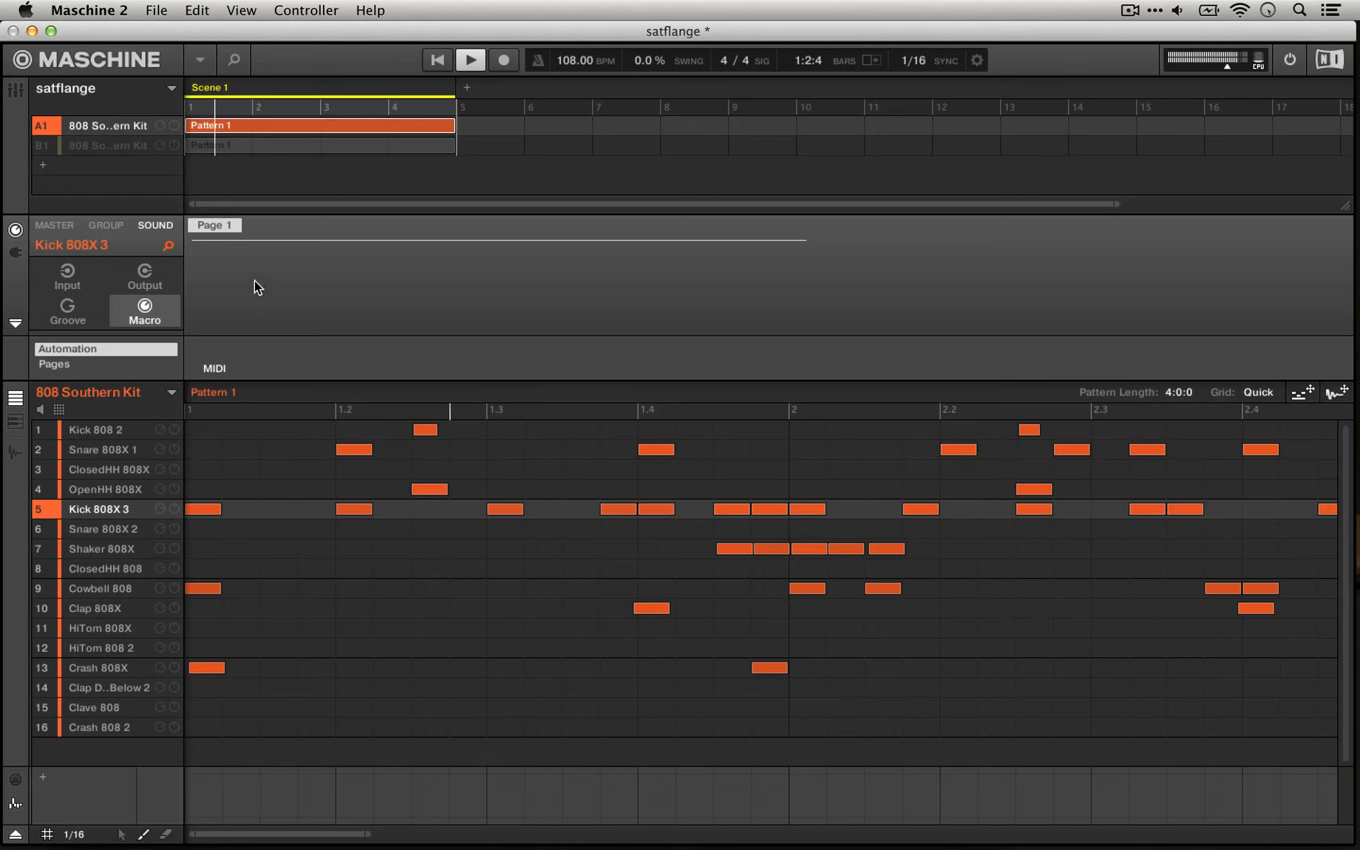
Lower Cowbell 808's second Filter 1, Delay 2 S and XLFO 1 Sy macros during playback, and stop the pattern.
{"action": "left_click", "coordinate": [108, 589]}
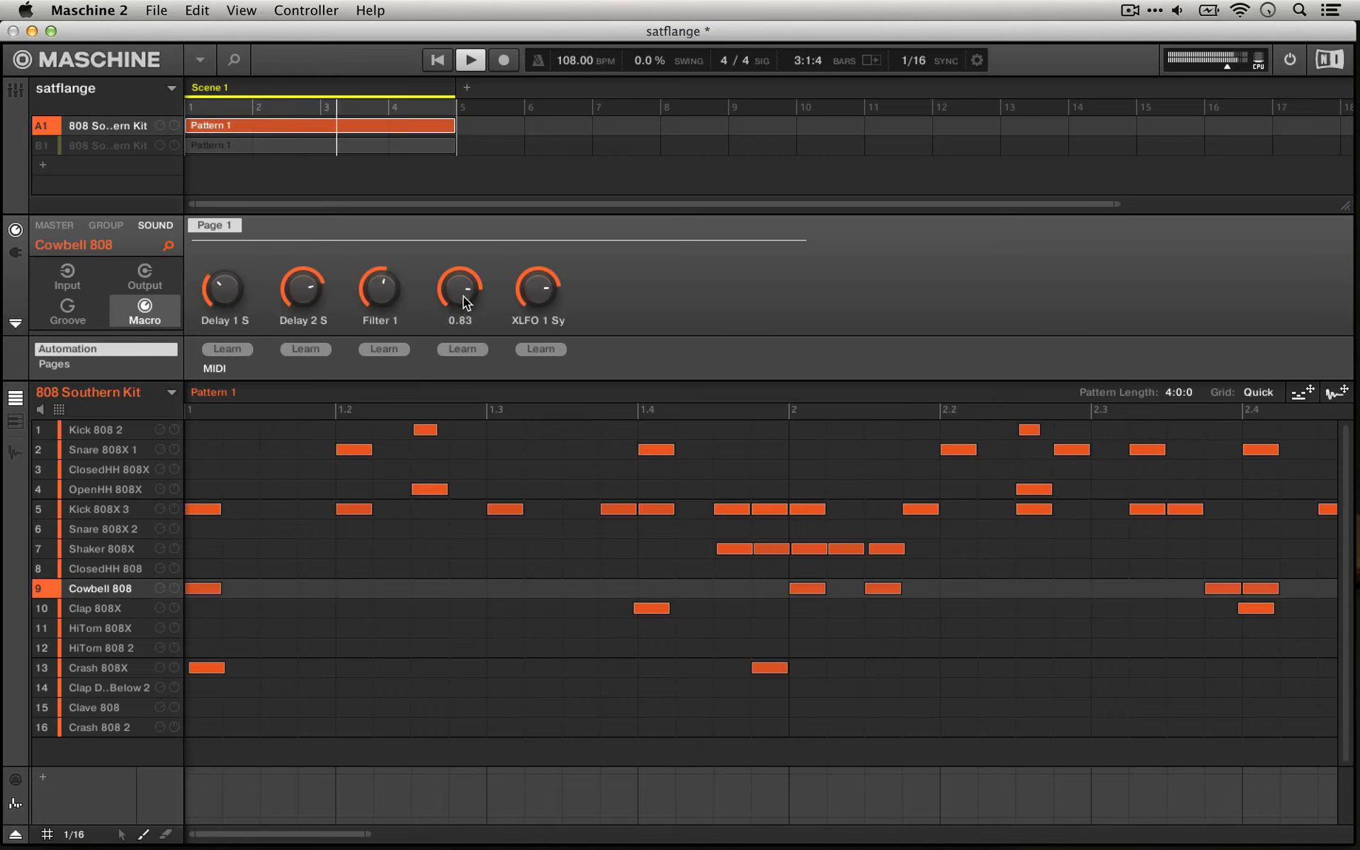
{"action": "left_click_drag", "start_coordinate": [463, 296], "coordinate": [454, 305]}
{"action": "left_click_drag", "start_coordinate": [309, 297], "coordinate": [307, 333]}
{"action": "mouse_move", "coordinate": [536, 294]}
{"action": "left_mouse_down"}
{"action": "mouse_move", "coordinate": [527, 277]}
{"action": "mouse_move", "coordinate": [527, 312]}
{"action": "mouse_move", "coordinate": [528, 287]}
{"action": "left_mouse_up"}
{"action": "key", "text": "space"}
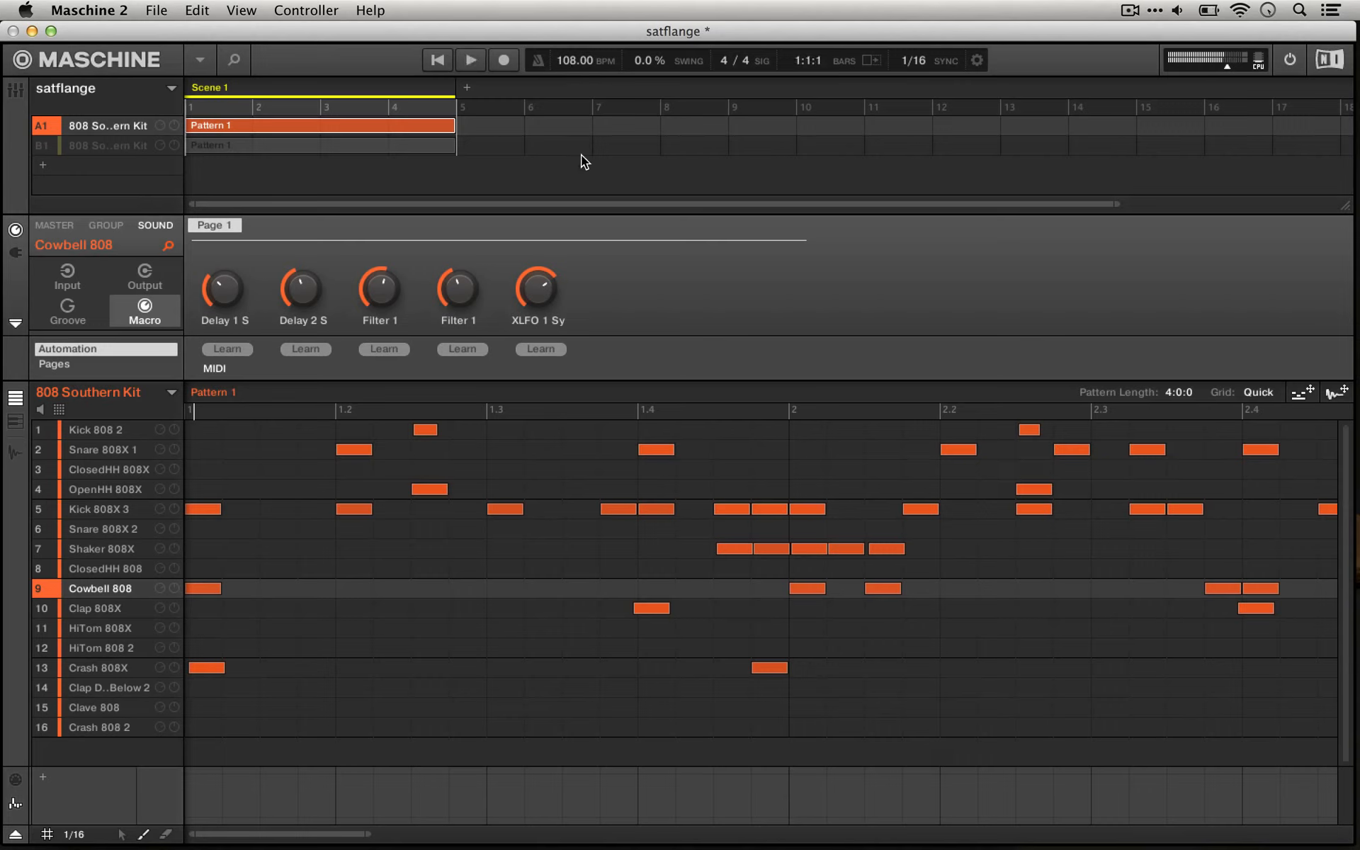